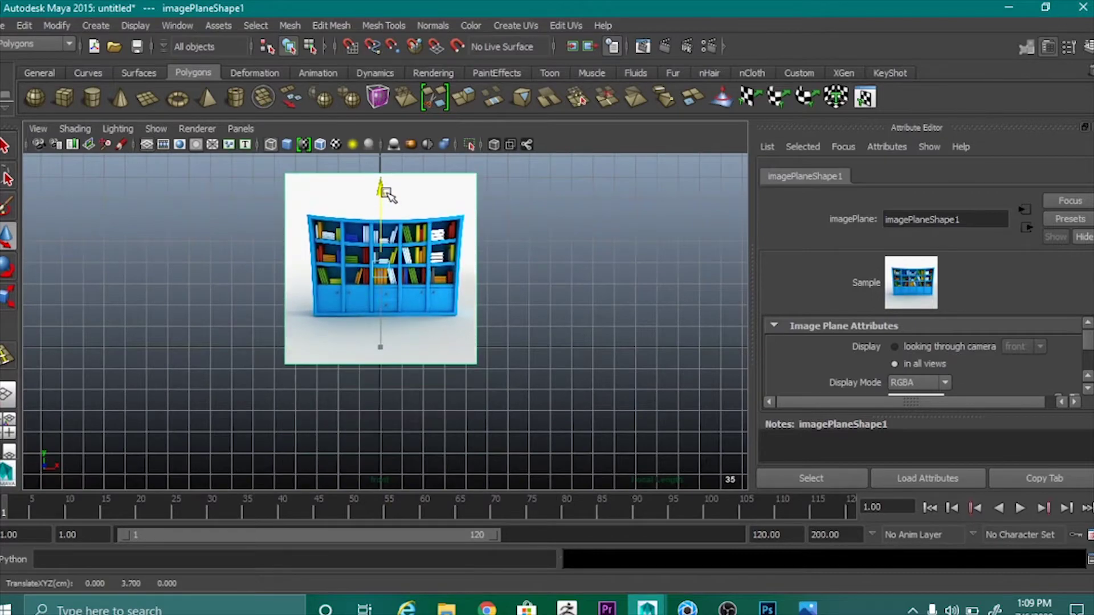
Scale the bookshelf reference image up uniformly and raise it so the shelf's base rests on the grid's horizontal axis.
{"action": "key", "text": "r"}
{"action": "left_click_drag", "start_coordinate": [380, 268], "coordinate": [550, 276]}
{"action": "key", "text": "w"}
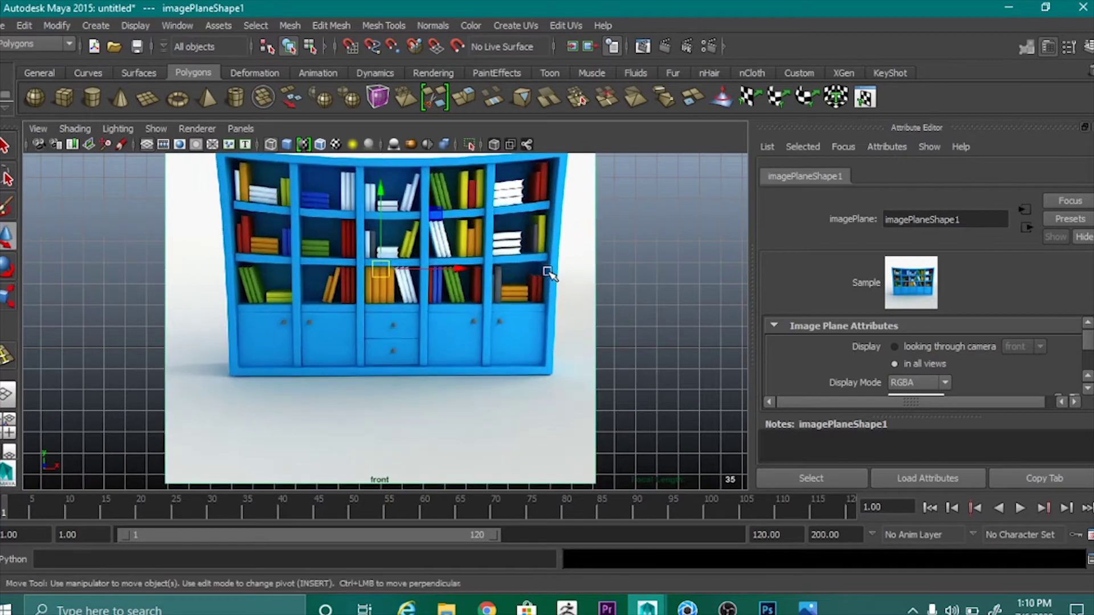
{"action": "left_click_drag", "start_coordinate": [380, 196], "coordinate": [381, 164]}
Push the reference image plane back in depth, behind the centre of the grid.
{"action": "key", "text": "space"}
{"action": "key", "text": "space"}
{"action": "key", "text": "space"}
{"action": "left_click_drag", "start_coordinate": [627, 249], "coordinate": [534, 247], "text": "alt"}
{"action": "left_click_drag", "start_coordinate": [356, 266], "coordinate": [483, 162]}
{"action": "left_click_drag", "start_coordinate": [468, 249], "coordinate": [515, 269], "text": "alt"}
Create a wide polygon cube in front of the reference image, roughly the size of the bookshelf.
{"action": "key", "text": "space"}
{"action": "key", "text": "space"}
{"action": "scroll", "coordinate": [296, 381], "scroll_direction": "down", "scroll_amount": 2}
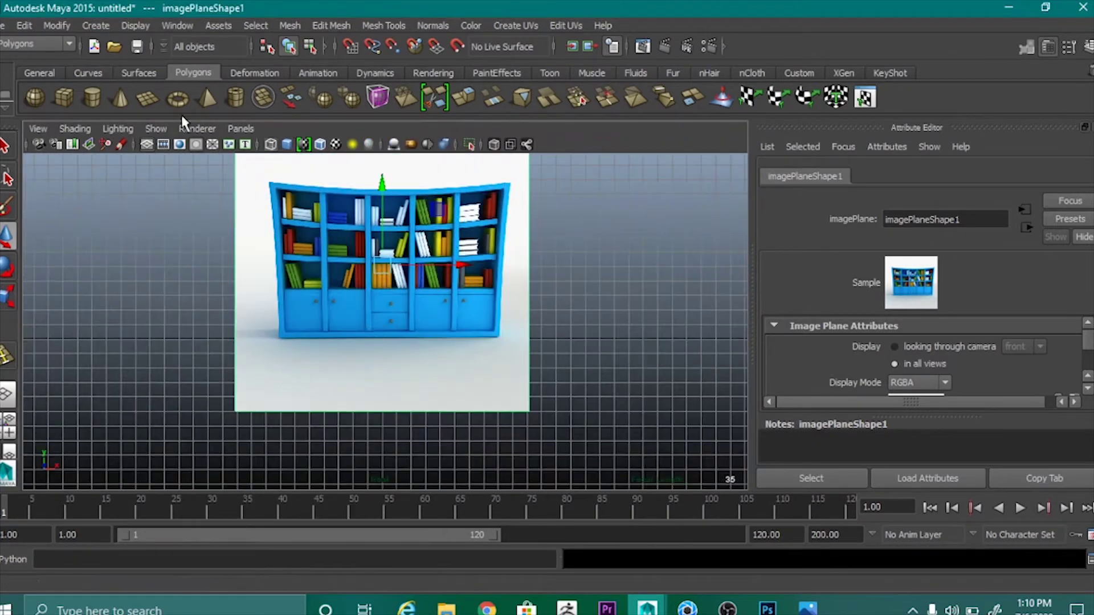
{"action": "left_click", "coordinate": [284, 144]}
{"action": "scroll", "coordinate": [500, 305], "scroll_direction": "up", "scroll_amount": 5}
{"action": "middle_click_drag", "start_coordinate": [499, 307], "coordinate": [500, 388], "text": "alt"}
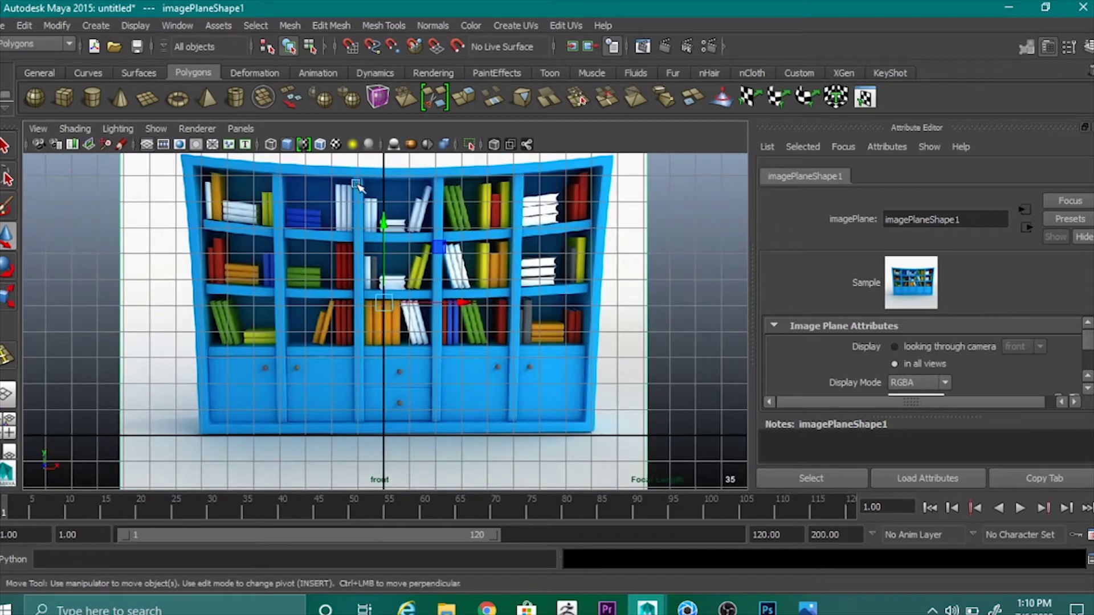
{"action": "left_click", "coordinate": [64, 98]}
{"action": "key", "text": "space"}
{"action": "key", "text": "space"}
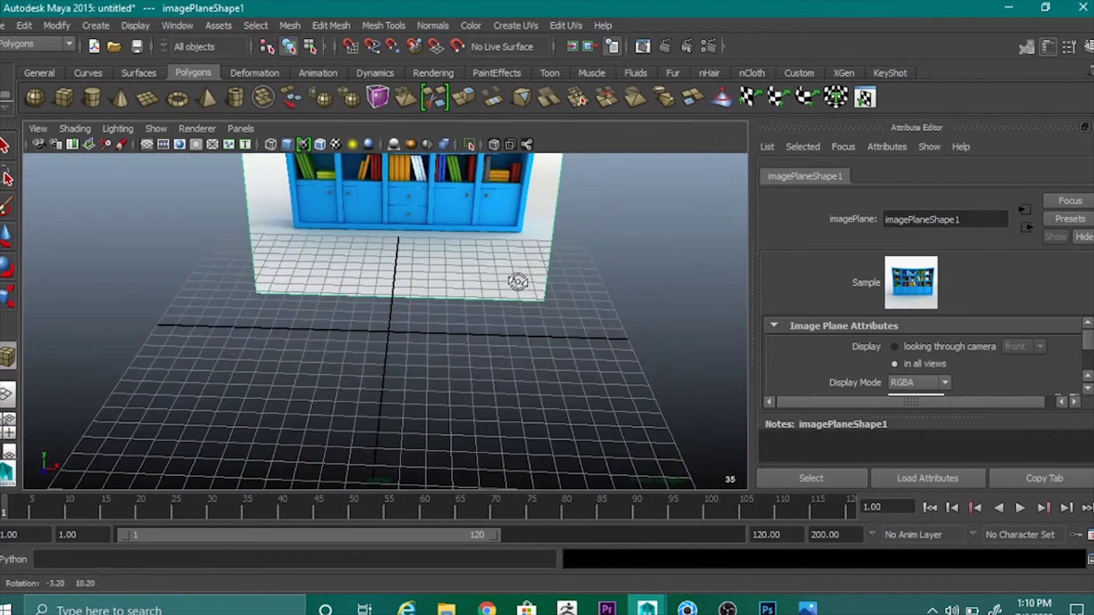
{"action": "left_click_drag", "start_coordinate": [298, 275], "coordinate": [571, 127]}
{"action": "key", "text": "r"}
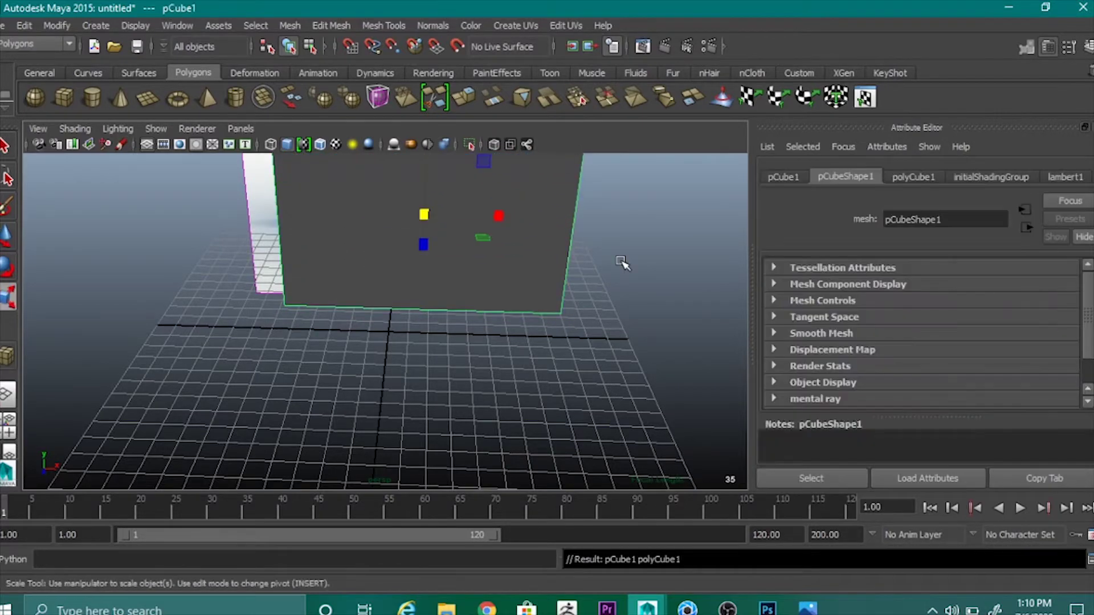
Display the cube as wireframe in the front view and move it to line up with the reference bookshelf's base.
{"action": "key", "text": "space"}
{"action": "key", "text": "space"}
{"action": "left_click_drag", "start_coordinate": [622, 262], "coordinate": [476, 282], "text": "alt"}
{"action": "key", "text": "space"}
{"action": "key", "text": "space"}
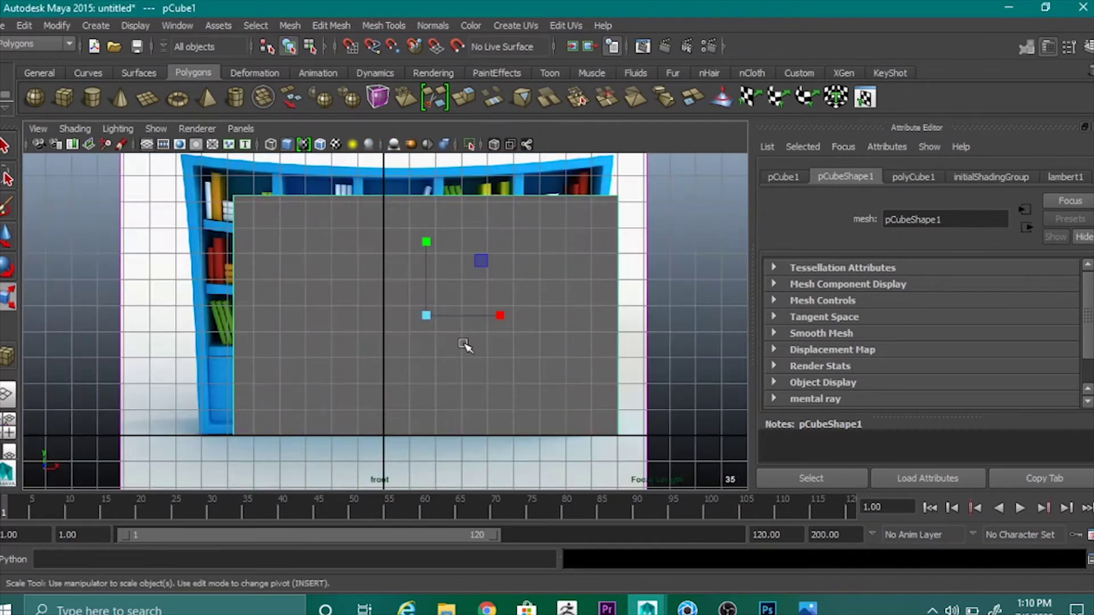
{"action": "key", "text": "w"}
{"action": "left_click_drag", "start_coordinate": [507, 315], "coordinate": [483, 312]}
{"action": "key", "text": "4"}
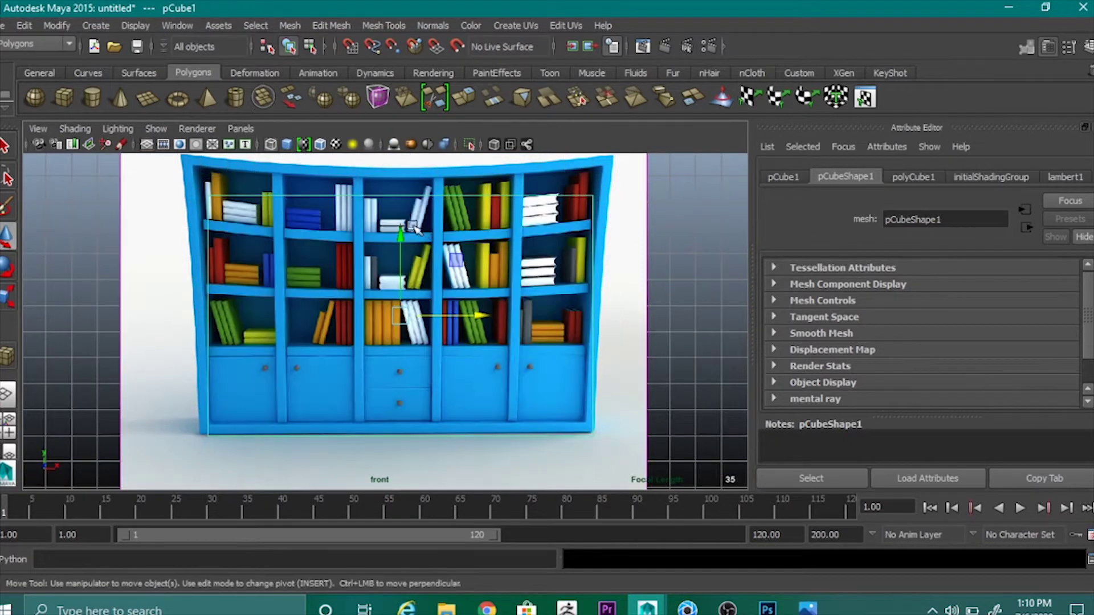
{"action": "left_click_drag", "start_coordinate": [401, 232], "coordinate": [400, 231]}
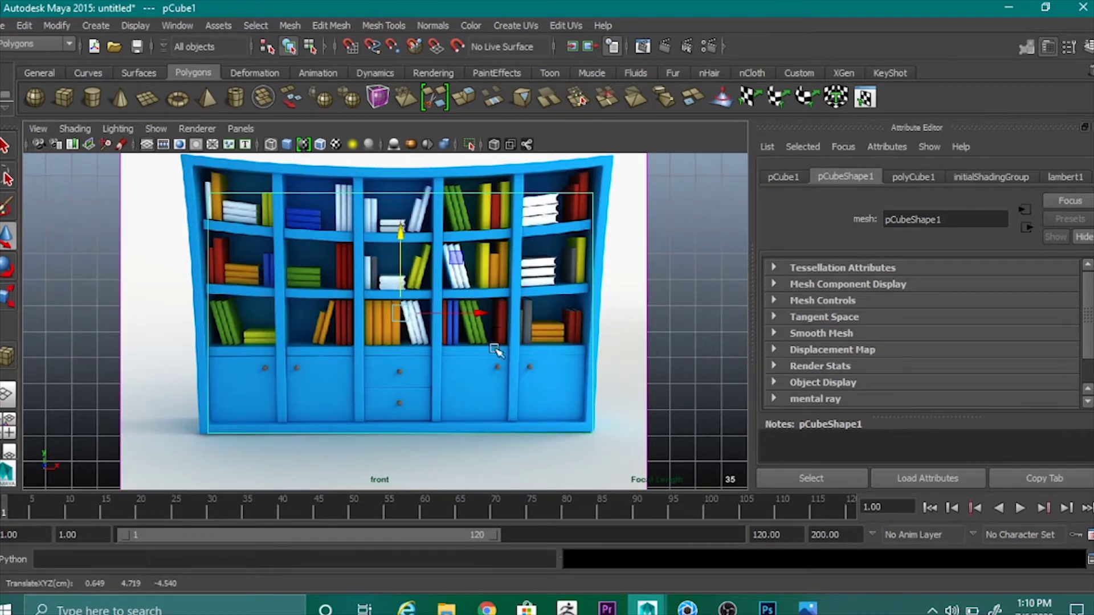
{"action": "left_click_drag", "start_coordinate": [480, 314], "coordinate": [475, 313]}
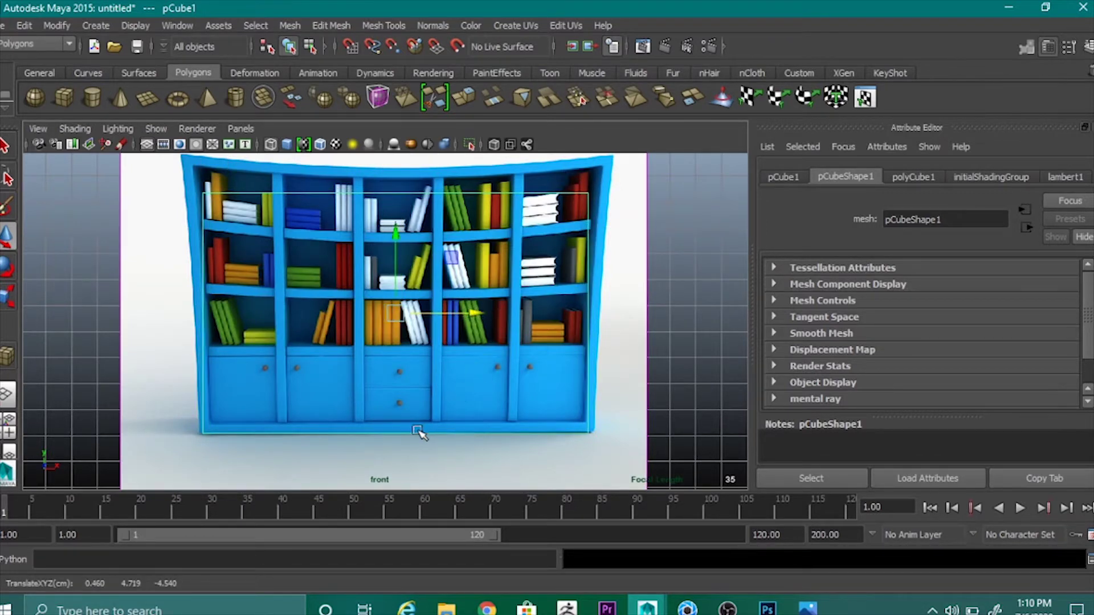
{"action": "right_click_drag", "start_coordinate": [417, 431], "coordinate": [362, 268]}
{"action": "left_click_drag", "start_coordinate": [186, 413], "coordinate": [601, 448]}
{"action": "key", "text": "r"}
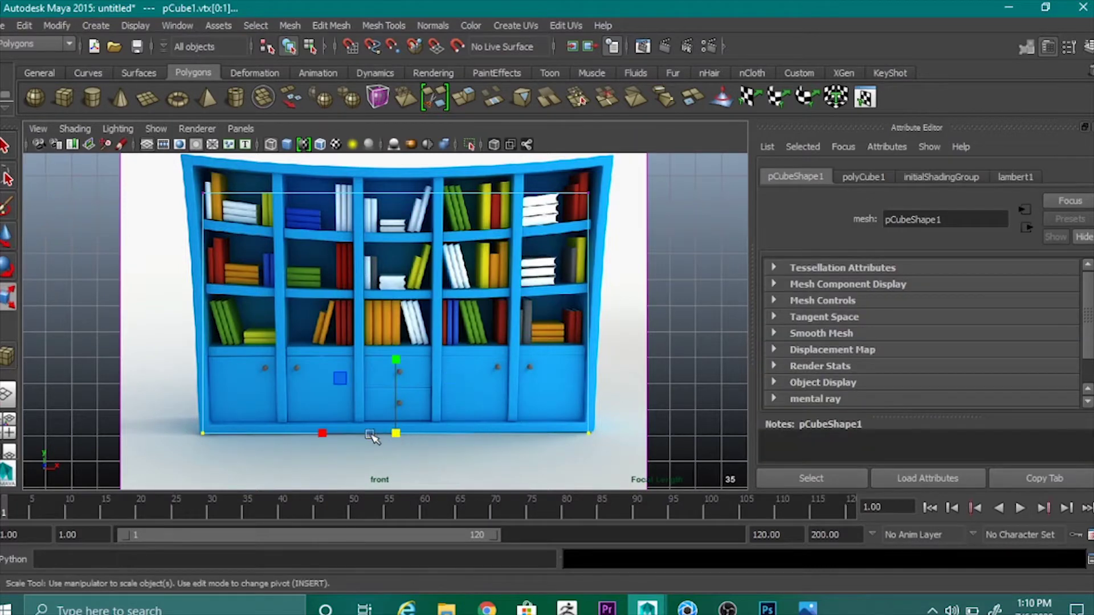
{"action": "left_click_drag", "start_coordinate": [320, 437], "coordinate": [323, 440]}
{"action": "key", "text": "ctrl+z"}
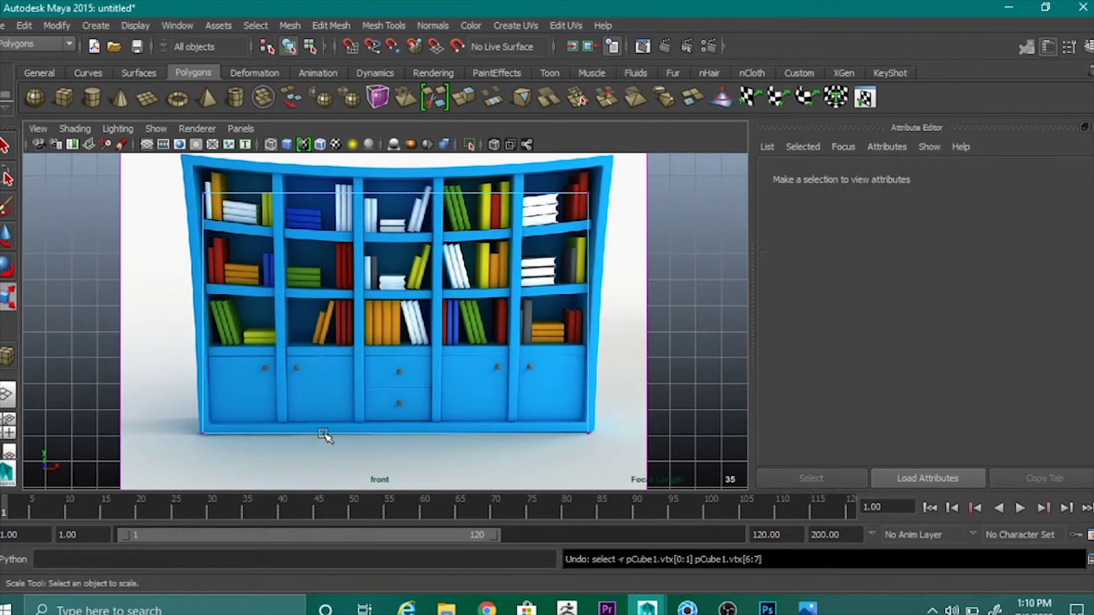
{"action": "right_click_drag", "start_coordinate": [204, 263], "coordinate": [268, 244]}
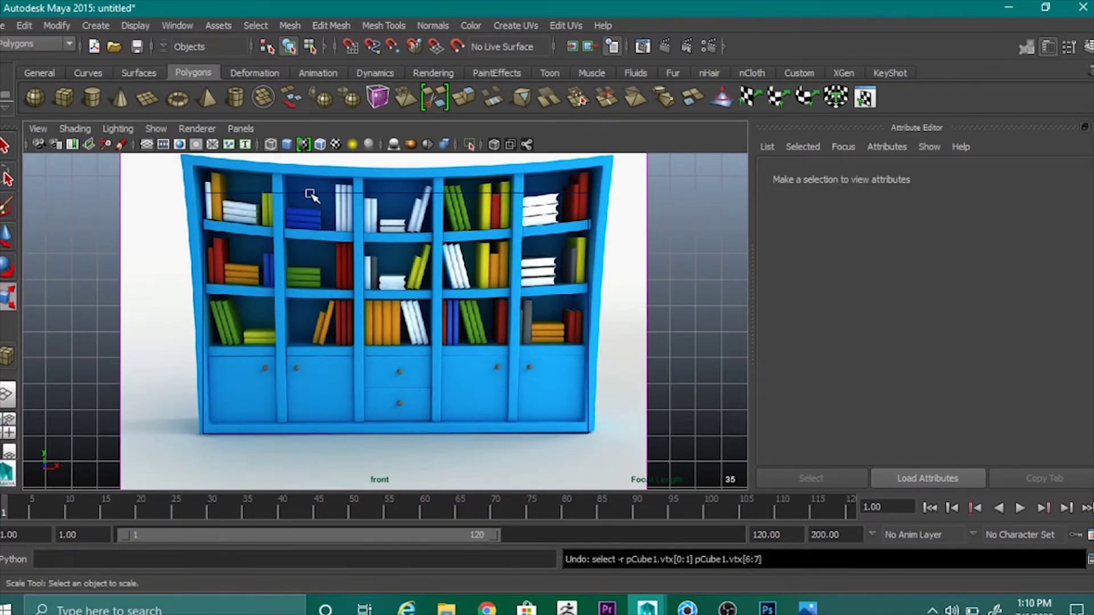
Scale the whole cube up slightly and reposition it so its lower corners match the reference bookshelf's base.
{"action": "left_click", "coordinate": [307, 193]}
{"action": "left_click_drag", "start_coordinate": [395, 313], "coordinate": [398, 314]}
{"action": "left_click", "coordinate": [6, 236]}
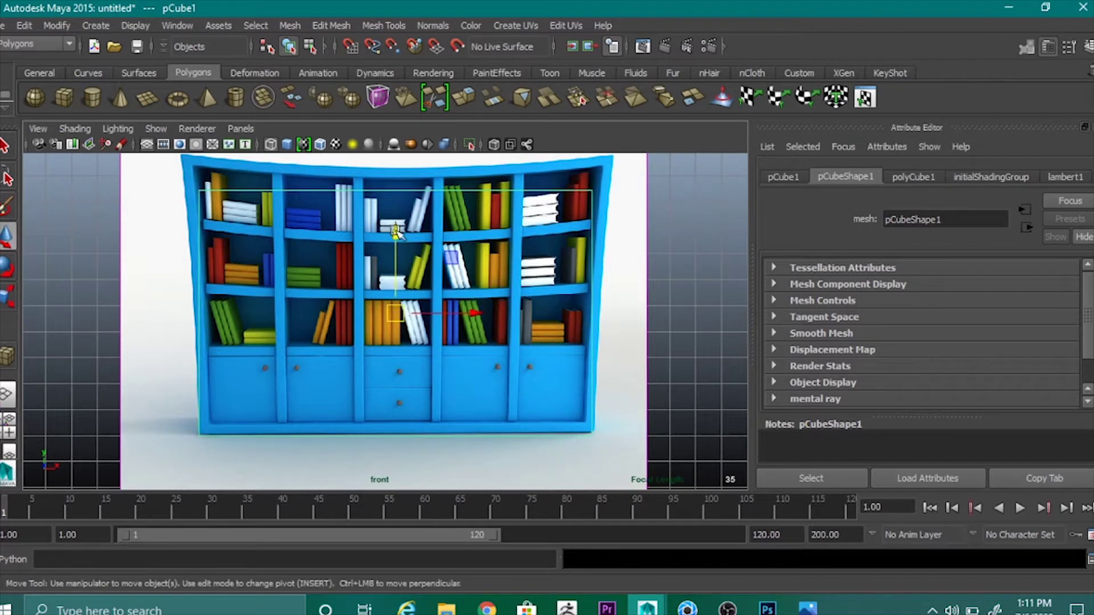
{"action": "left_click_drag", "start_coordinate": [399, 230], "coordinate": [399, 228]}
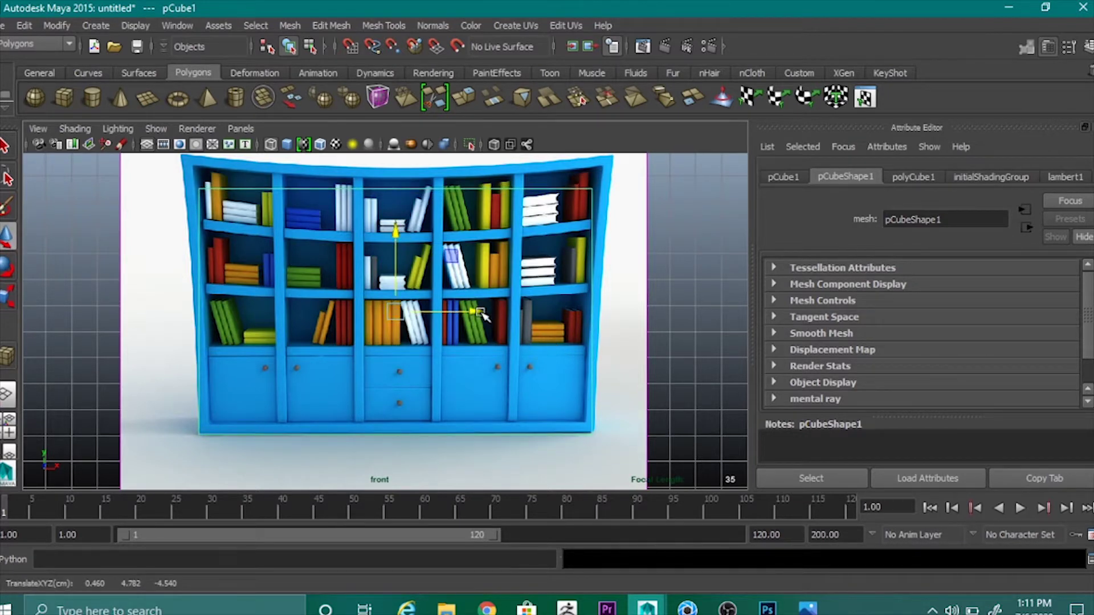
{"action": "left_click_drag", "start_coordinate": [484, 316], "coordinate": [485, 316]}
{"action": "left_click", "coordinate": [679, 325]}
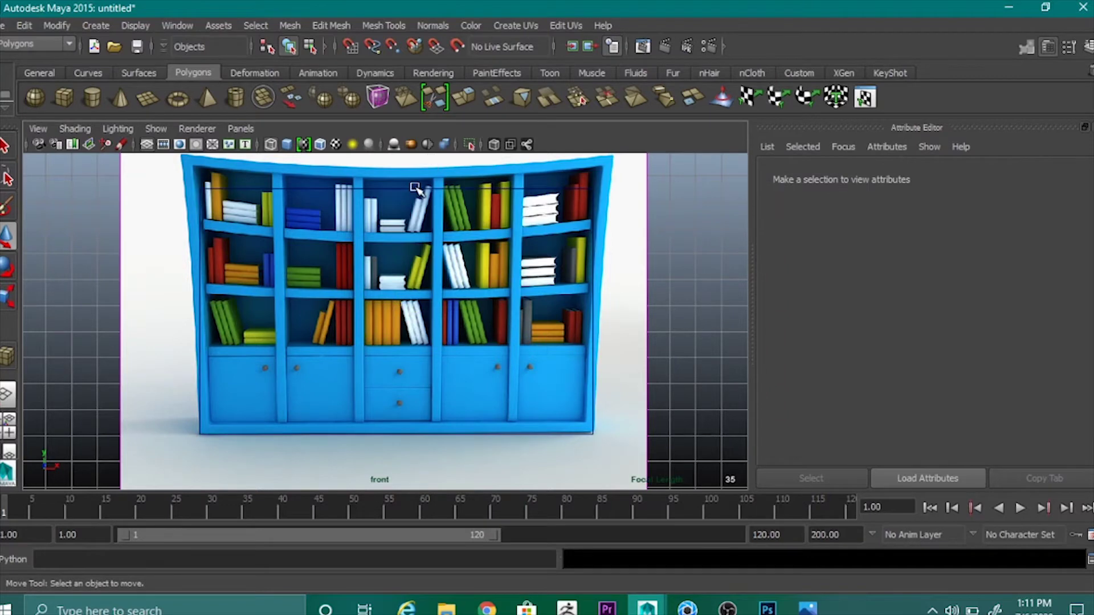
Raise the cube's top vertices to the reference bookshelf's upper edge and spread them outward to match the flared sides.
{"action": "right_click_drag", "start_coordinate": [415, 191], "coordinate": [348, 188]}
{"action": "middle_click_drag", "start_coordinate": [409, 260], "coordinate": [410, 330], "text": "alt"}
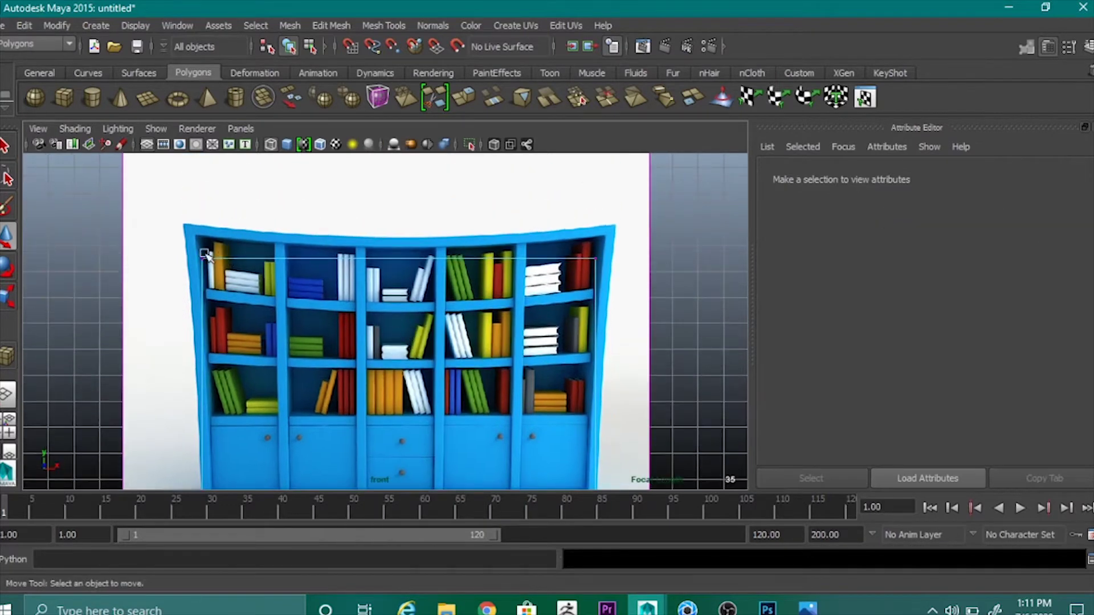
{"action": "left_click_drag", "start_coordinate": [188, 240], "coordinate": [651, 283]}
{"action": "left_click_drag", "start_coordinate": [406, 189], "coordinate": [393, 149]}
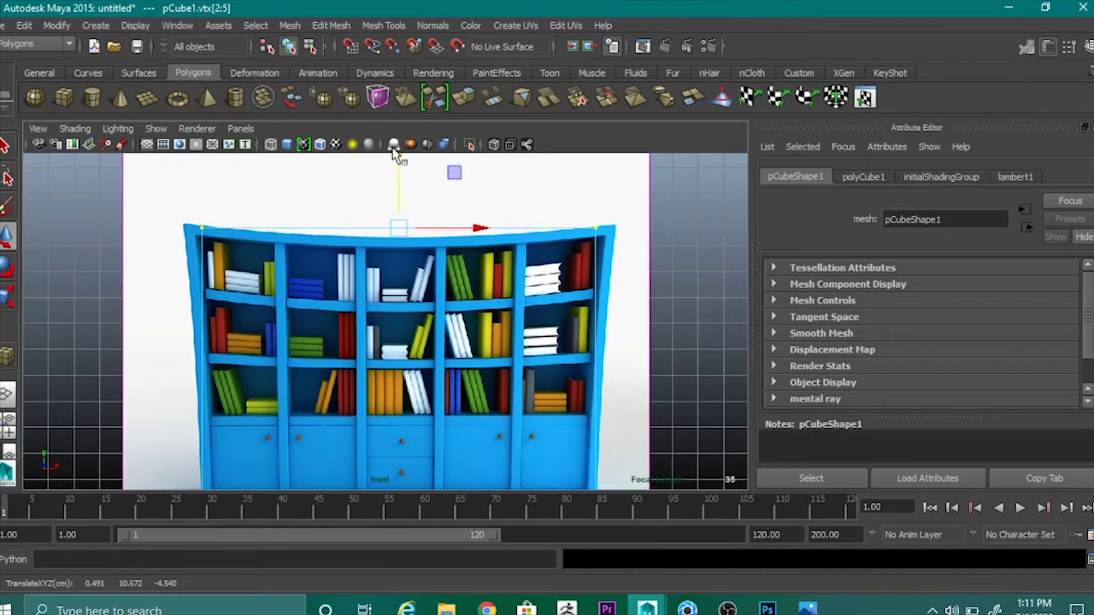
{"action": "key", "text": "r"}
{"action": "left_click_drag", "start_coordinate": [399, 227], "coordinate": [415, 225]}
{"action": "left_click", "coordinate": [477, 207]}
Nudge the cube's upper-left and upper-right corner vertices onto the matching corners of the reference bookshelf.
{"action": "left_click_drag", "start_coordinate": [169, 210], "coordinate": [207, 246]}
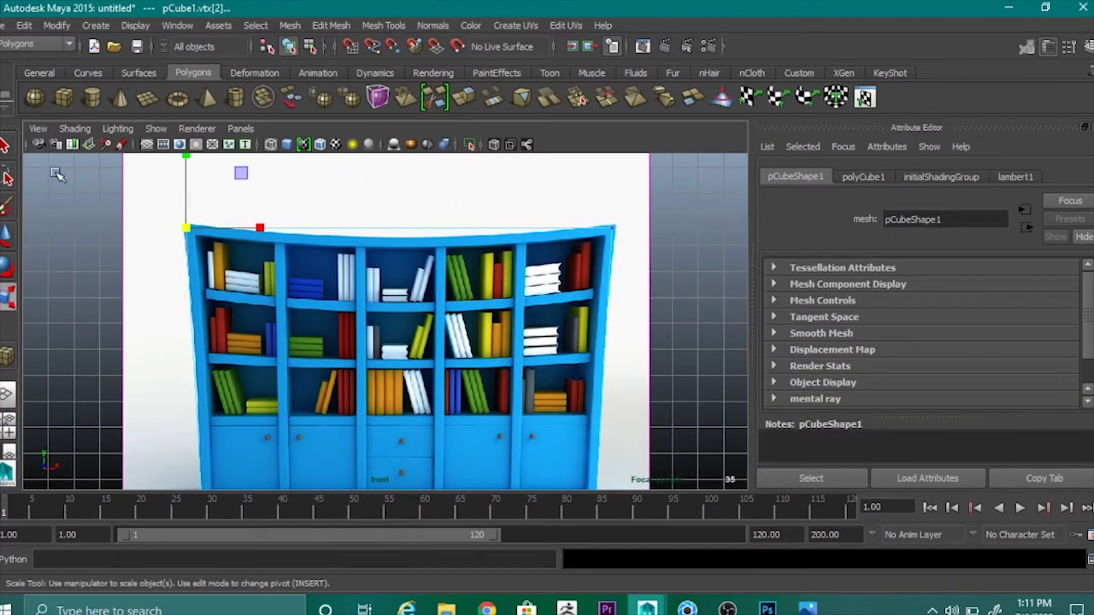
{"action": "key", "text": "w"}
{"action": "left_click_drag", "start_coordinate": [184, 184], "coordinate": [183, 178]}
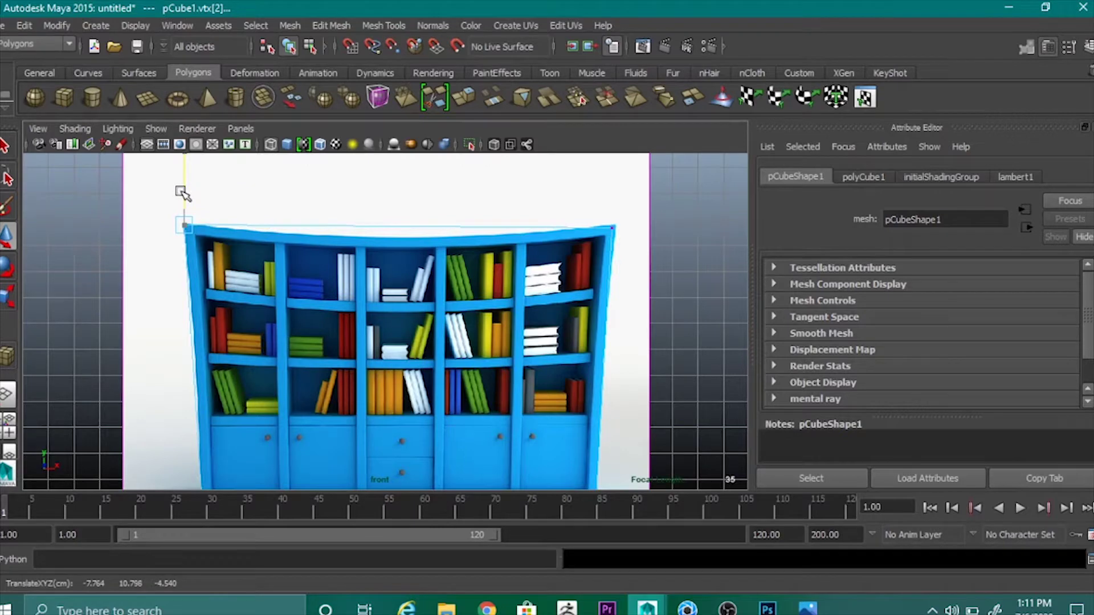
{"action": "left_click", "coordinate": [612, 227]}
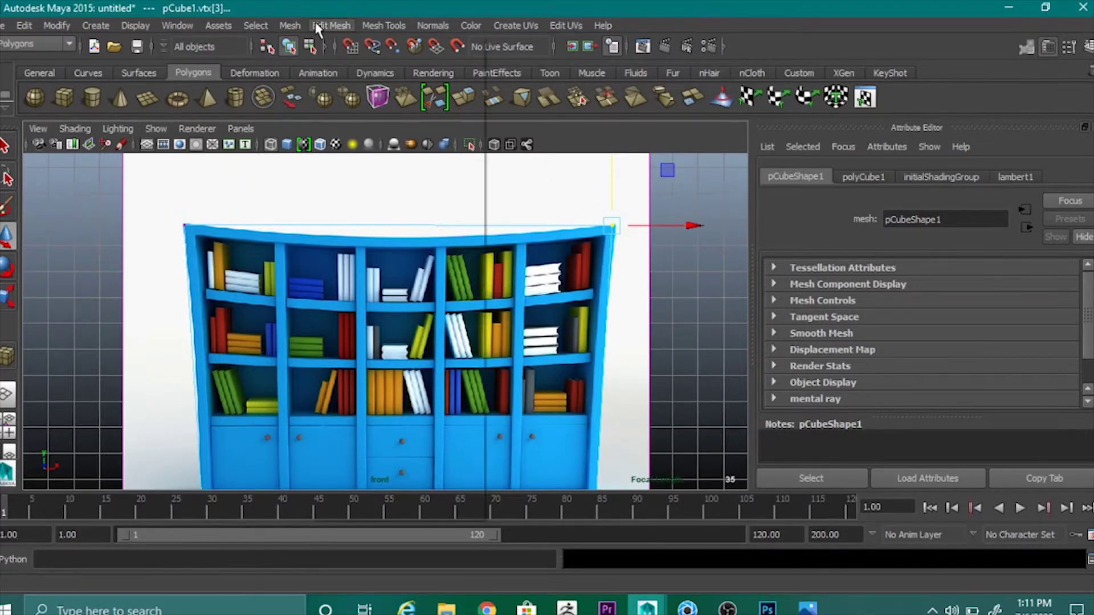
Insert edge loops close to the cube's left, right, top and bottom borders to mark the bookshelf frame's thickness.
{"action": "left_click", "coordinate": [385, 26]}
{"action": "left_click", "coordinate": [409, 209]}
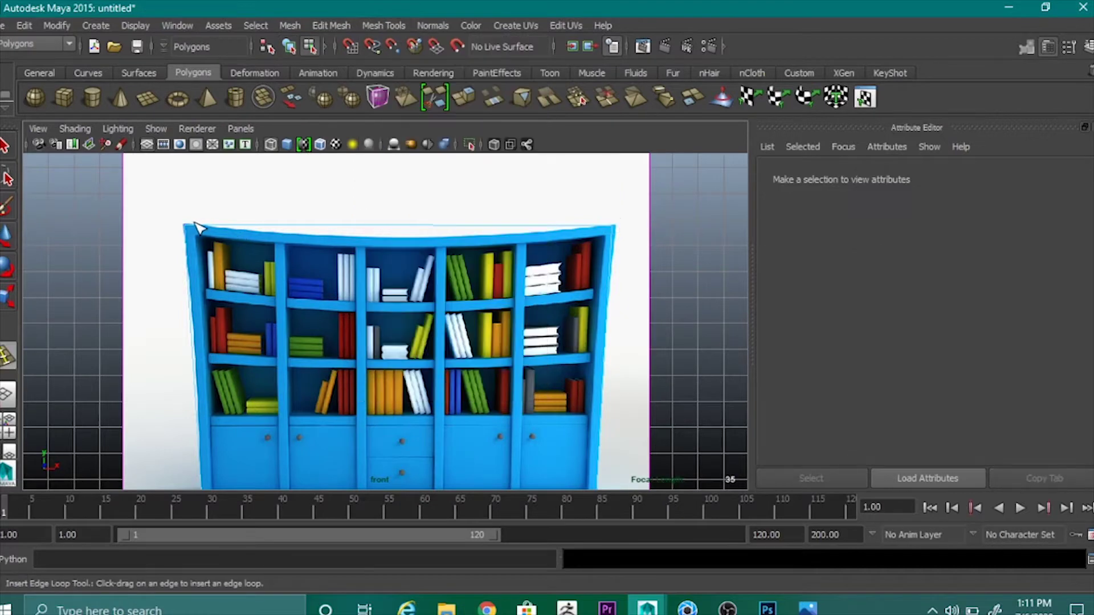
{"action": "left_click", "coordinate": [198, 229]}
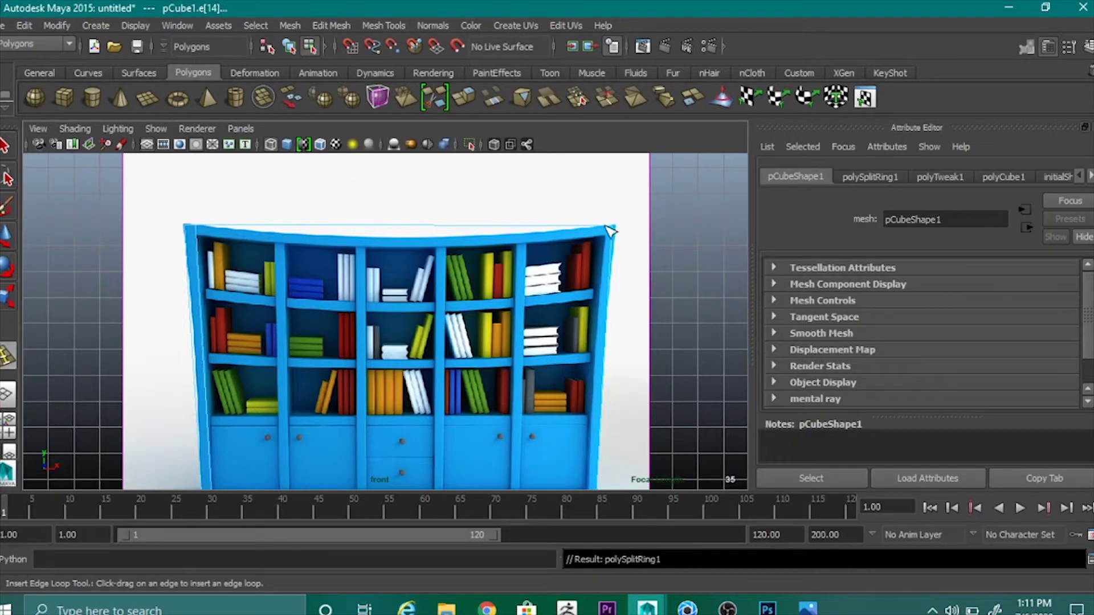
{"action": "left_click_drag", "start_coordinate": [611, 231], "coordinate": [609, 229]}
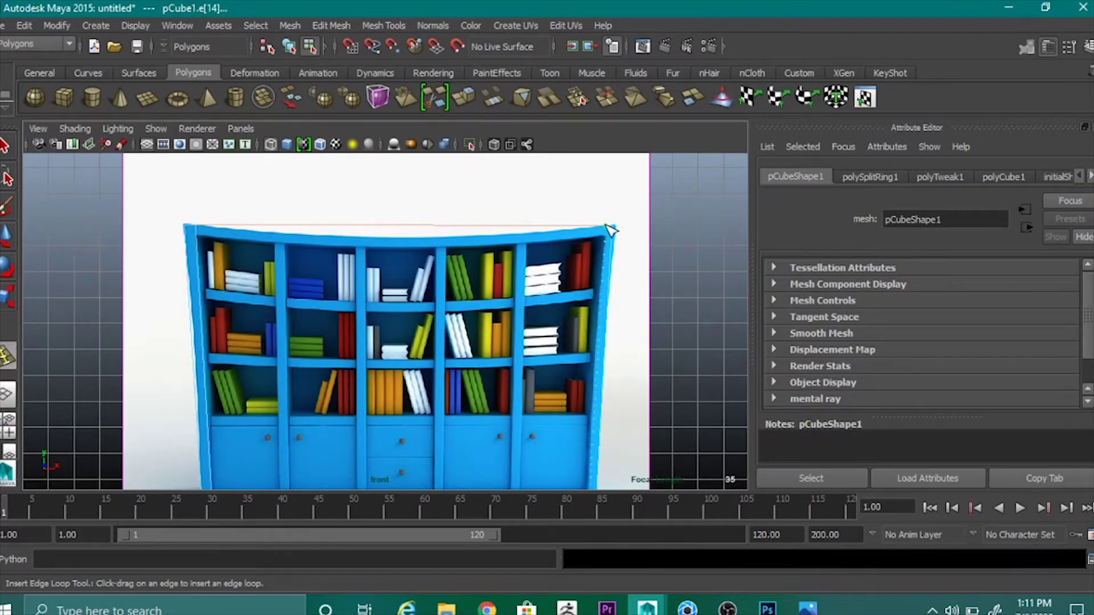
{"action": "left_click_drag", "start_coordinate": [605, 228], "coordinate": [607, 229]}
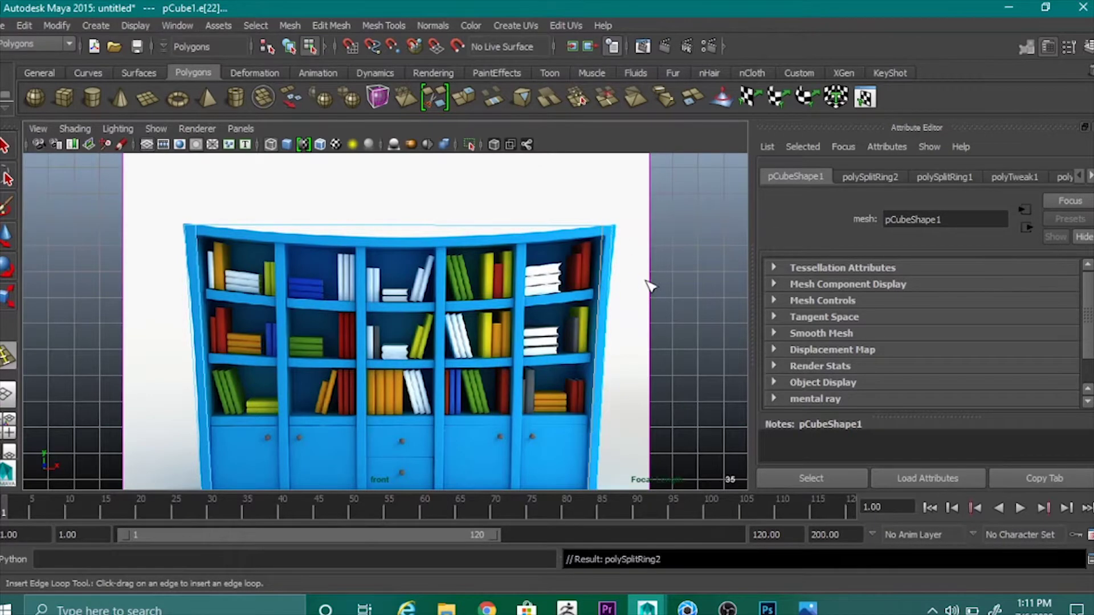
{"action": "middle_click_drag", "start_coordinate": [730, 289], "coordinate": [600, 183], "text": "alt"}
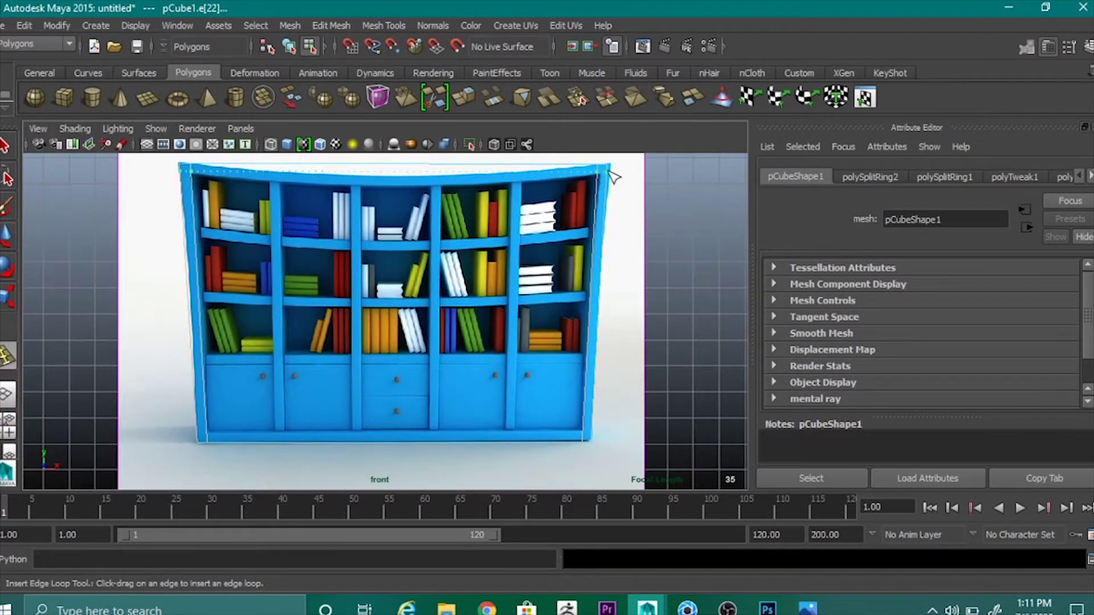
{"action": "left_click_drag", "start_coordinate": [612, 177], "coordinate": [611, 174]}
{"action": "left_click_drag", "start_coordinate": [584, 428], "coordinate": [590, 432]}
Extrude the large front face within the frame border and push it inward to hollow out the bookshelf.
{"action": "key", "text": "space"}
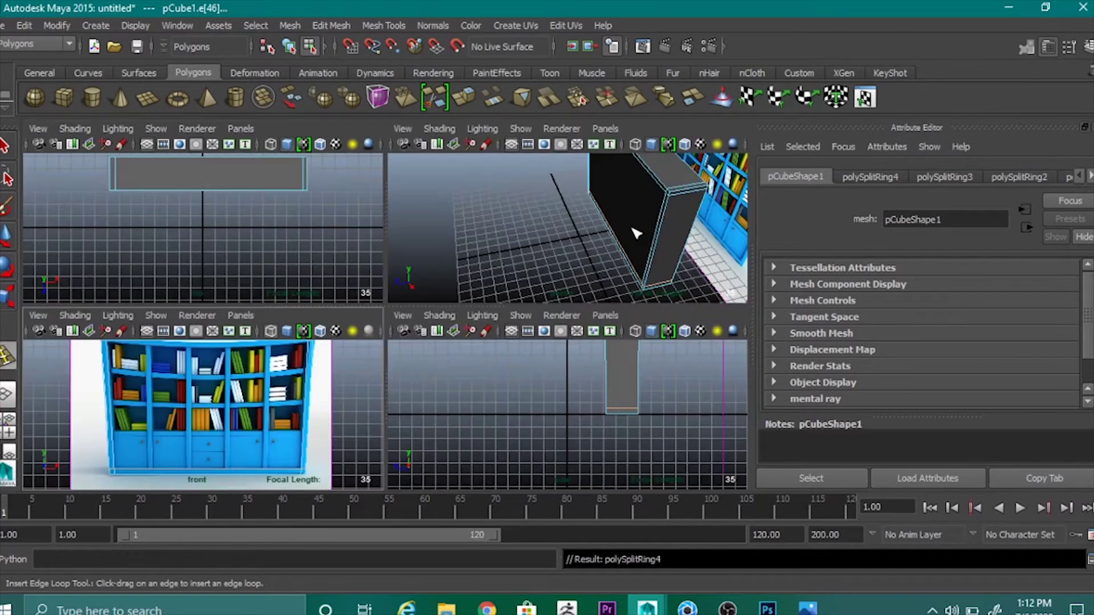
{"action": "key", "text": "space"}
{"action": "right_click", "coordinate": [607, 270]}
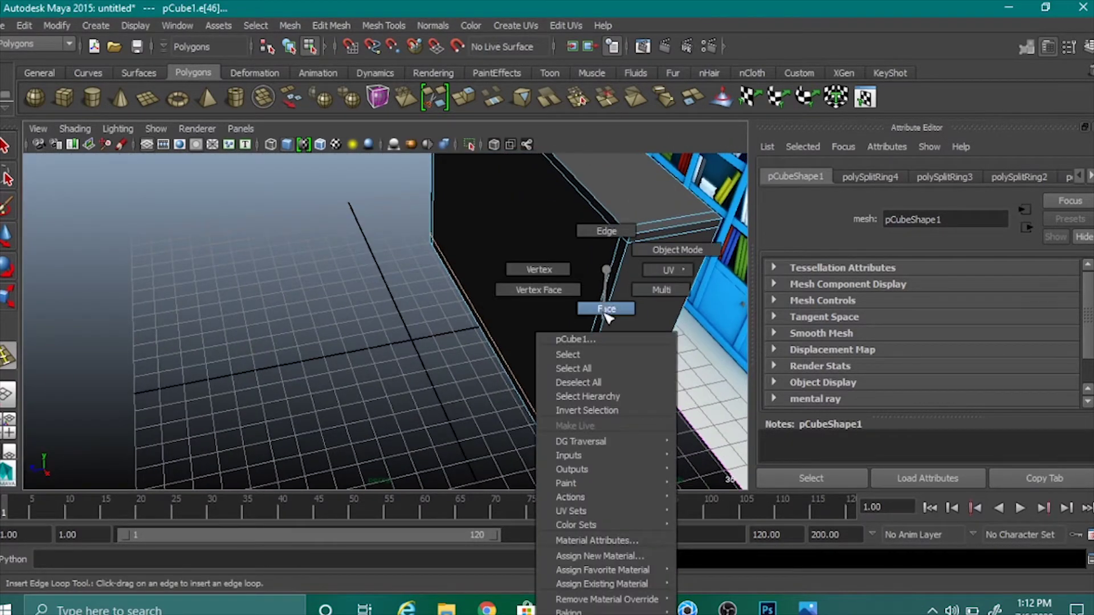
{"action": "left_click", "coordinate": [607, 308]}
{"action": "left_click", "coordinate": [8, 236]}
{"action": "left_click_drag", "start_coordinate": [376, 229], "coordinate": [472, 282], "text": "alt"}
{"action": "right_click_drag", "start_coordinate": [471, 269], "coordinate": [471, 306]}
{"action": "left_click", "coordinate": [471, 261]}
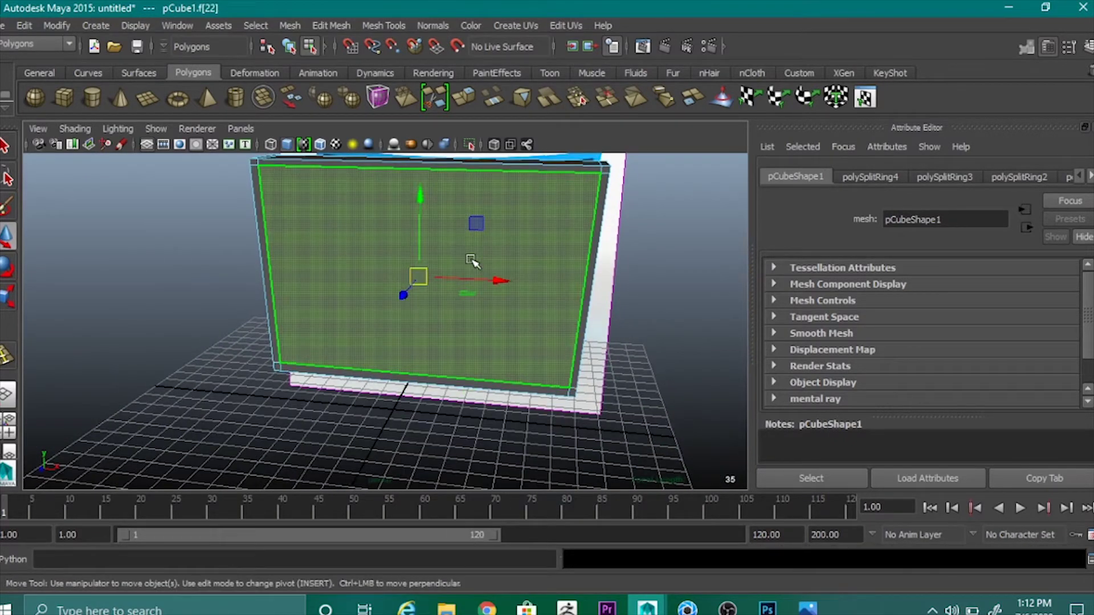
{"action": "right_click_drag", "start_coordinate": [471, 261], "coordinate": [464, 301], "text": "shift"}
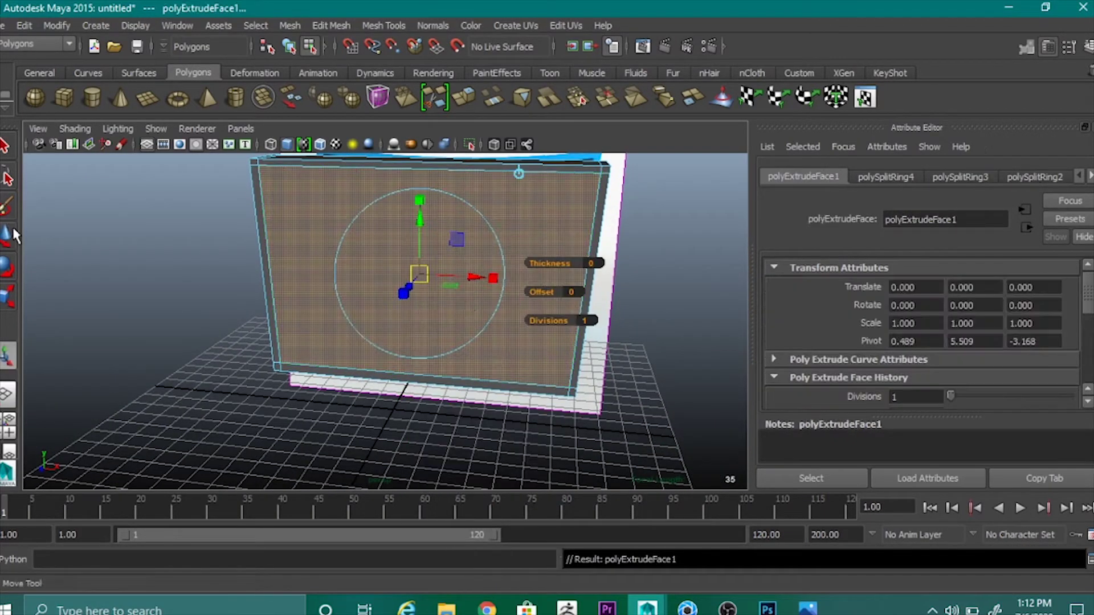
{"action": "key", "text": "w"}
{"action": "left_click_drag", "start_coordinate": [276, 306], "coordinate": [317, 383], "text": "alt"}
{"action": "left_click_drag", "start_coordinate": [396, 295], "coordinate": [431, 291]}
{"action": "right_click_drag", "start_coordinate": [453, 163], "coordinate": [508, 147]}
{"action": "left_click_drag", "start_coordinate": [372, 312], "coordinate": [586, 306], "text": "alt"}
{"action": "left_click", "coordinate": [468, 258]}
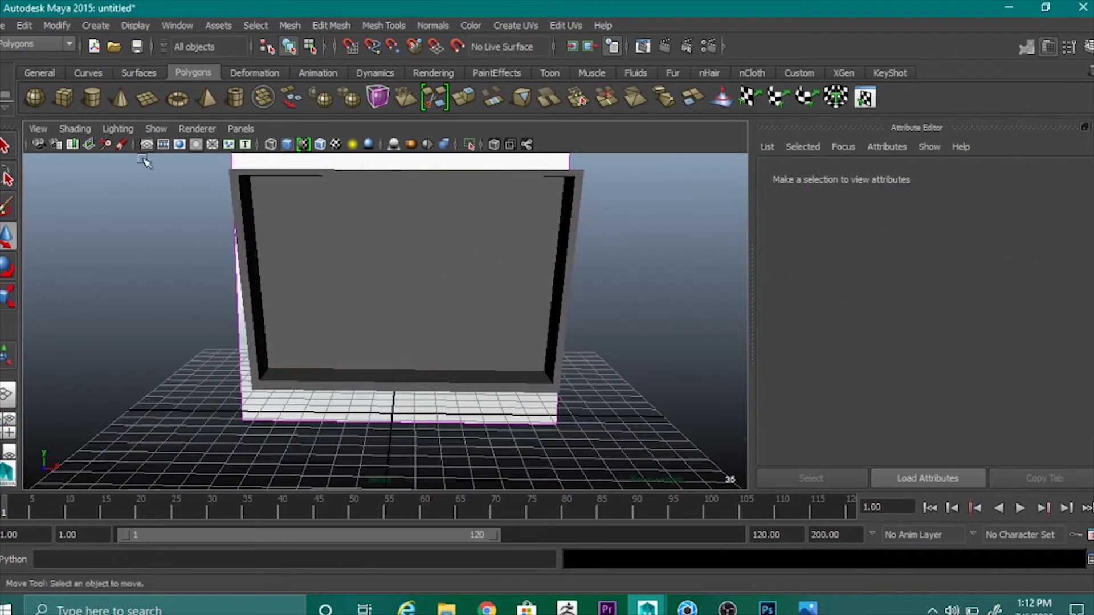
Insert four pairs of vertical edge loops on the bookshelf mesh along the reference's inner dividers.
{"action": "key", "text": "space"}
{"action": "key", "text": "space"}
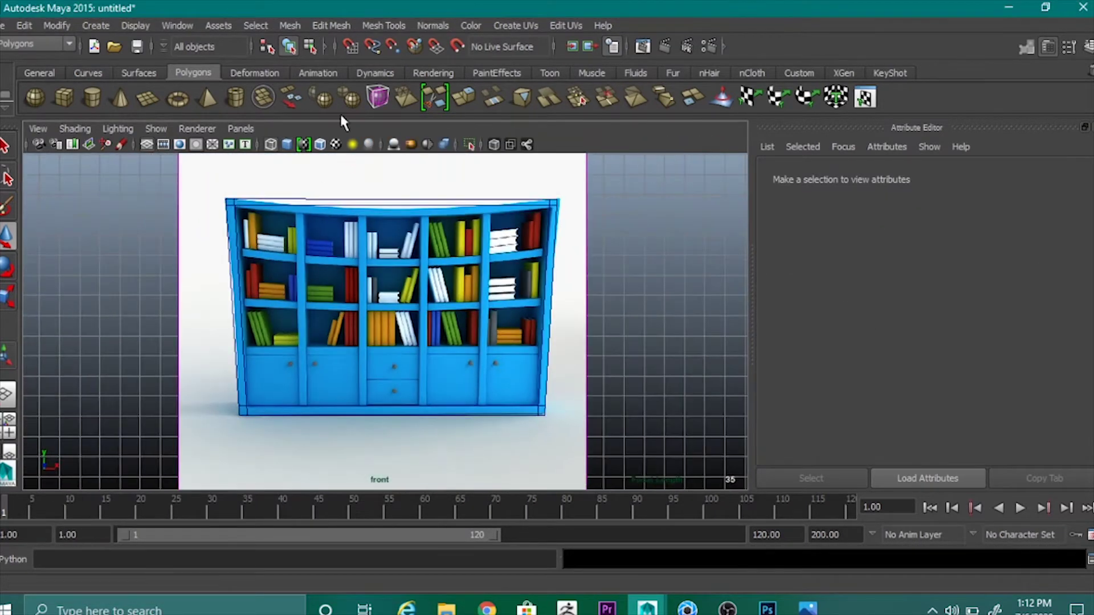
{"action": "left_click", "coordinate": [368, 26]}
{"action": "left_click", "coordinate": [405, 178]}
{"action": "scroll", "coordinate": [281, 196], "scroll_direction": "up", "scroll_amount": 2}
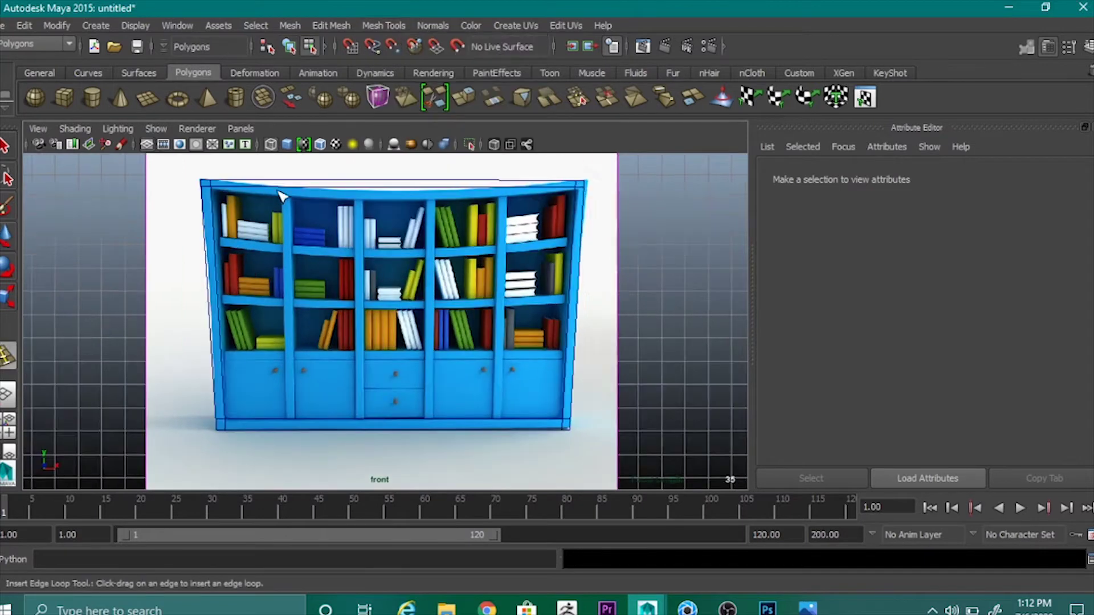
{"action": "left_click", "coordinate": [284, 186]}
{"action": "left_click", "coordinate": [280, 188]}
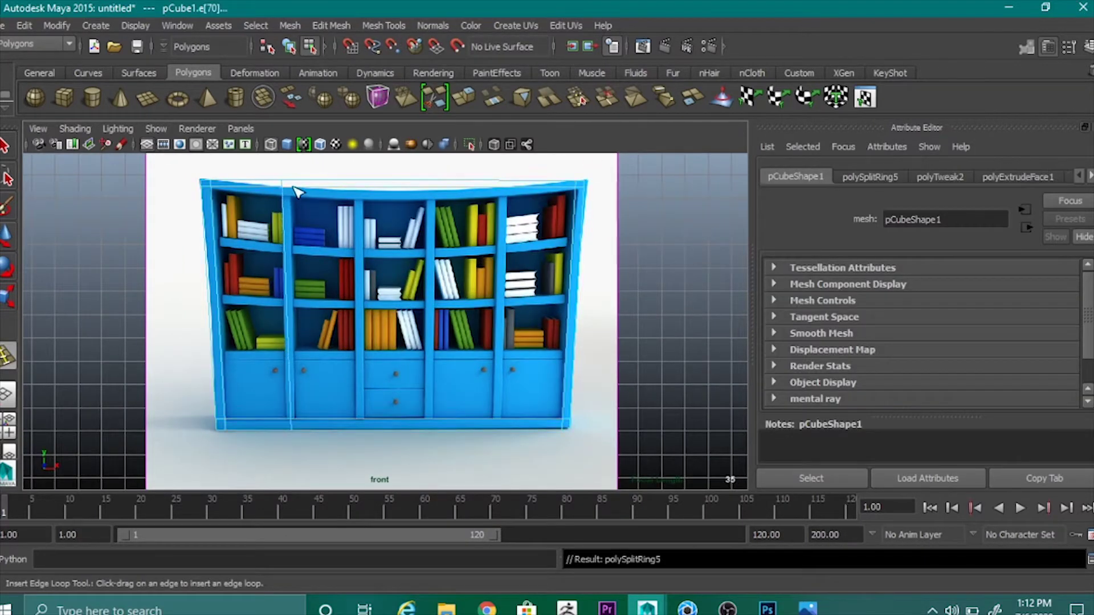
{"action": "left_click", "coordinate": [296, 188]}
{"action": "left_click", "coordinate": [354, 188]}
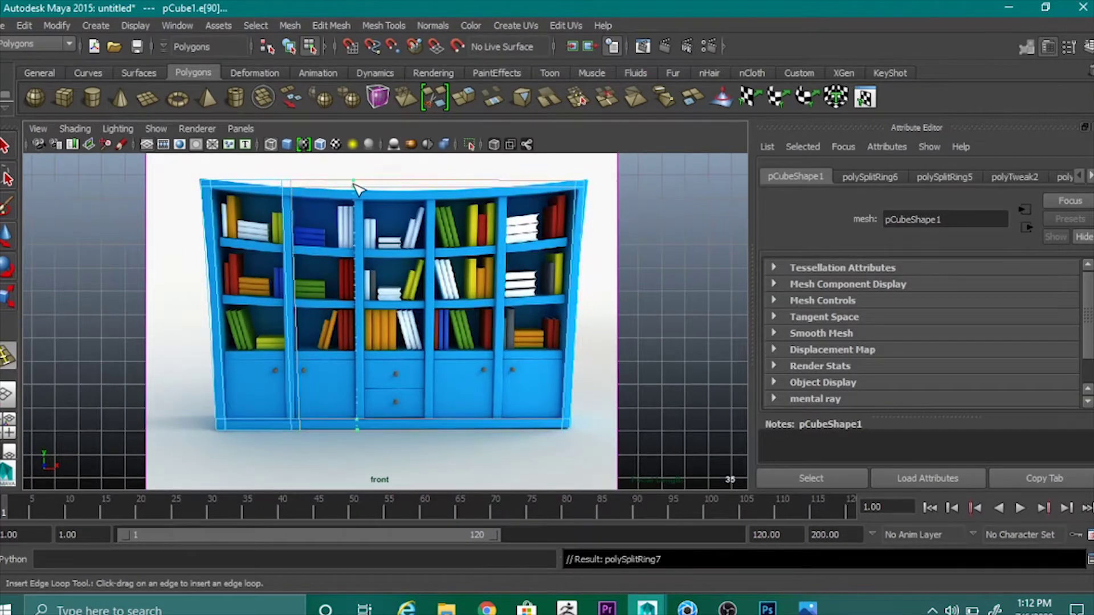
{"action": "left_click", "coordinate": [364, 188]}
{"action": "left_click_drag", "start_coordinate": [425, 187], "coordinate": [510, 191]}
{"action": "right_click_drag", "start_coordinate": [510, 190], "coordinate": [430, 186]}
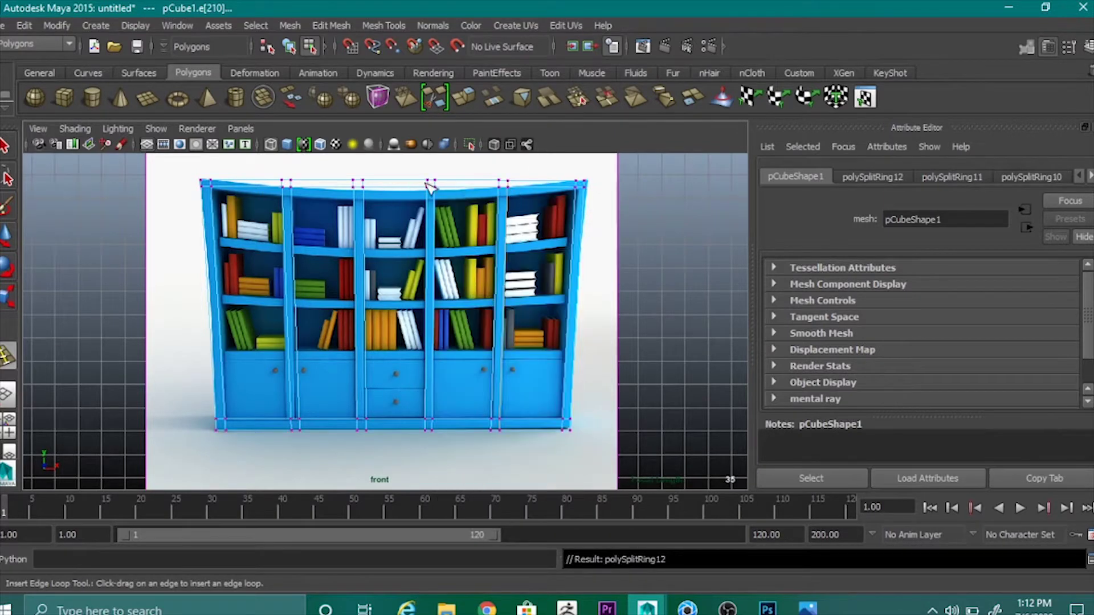
Lower the bookshelf's inner top vertices, with the middle ones slightly lower, so the top edge follows the reference's curve.
{"action": "scroll", "coordinate": [335, 199], "scroll_direction": "up", "scroll_amount": 1}
{"action": "middle_click_drag", "start_coordinate": [335, 199], "coordinate": [349, 258], "text": "alt"}
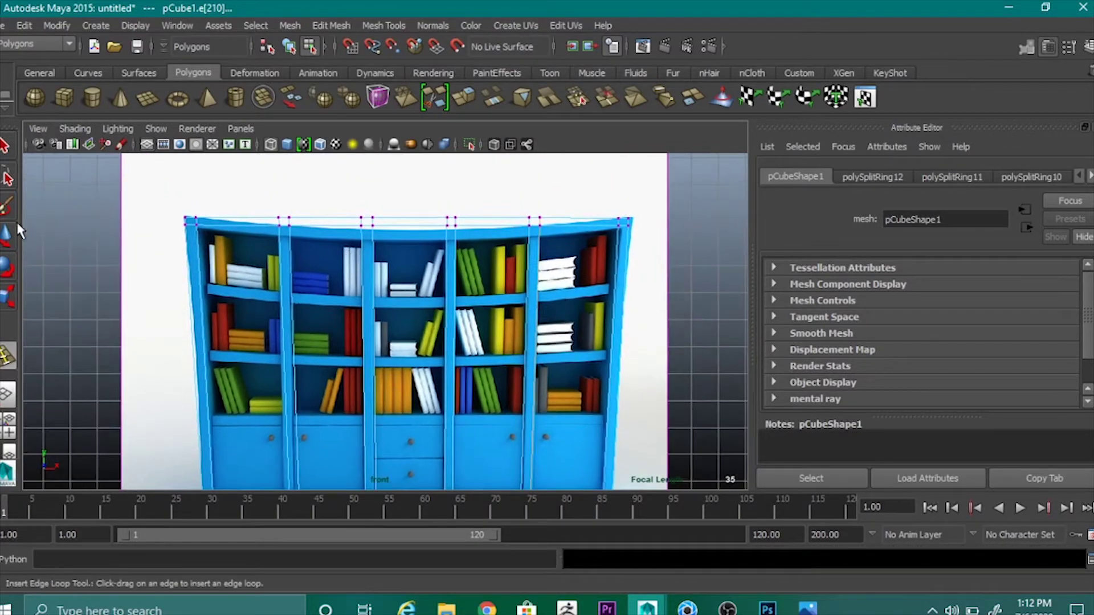
{"action": "left_click", "coordinate": [8, 233]}
{"action": "left_click_drag", "start_coordinate": [225, 194], "coordinate": [549, 239]}
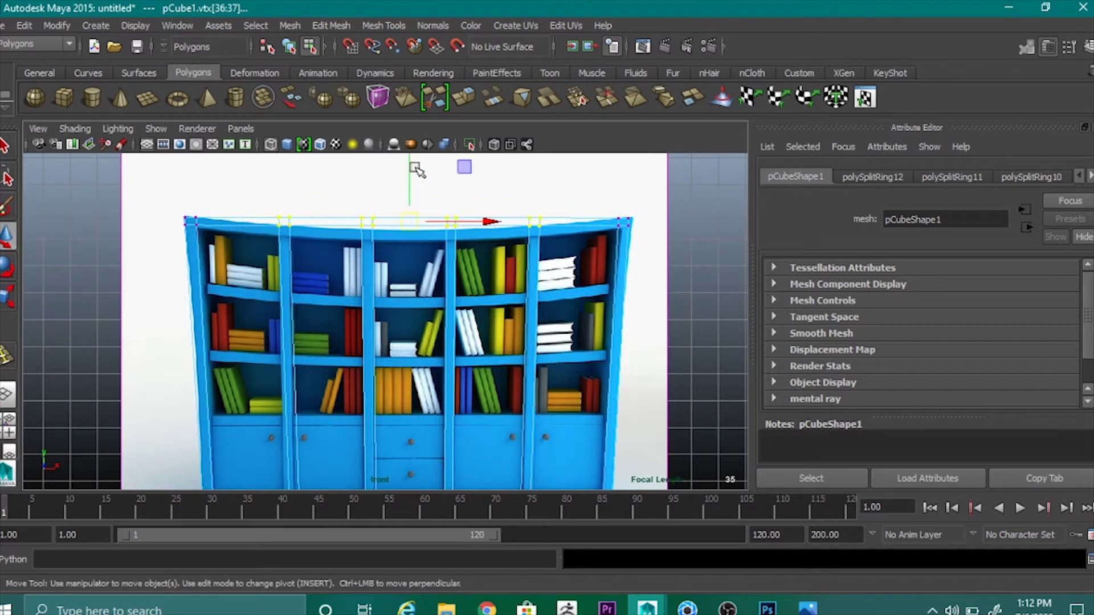
{"action": "left_click_drag", "start_coordinate": [416, 169], "coordinate": [423, 178]}
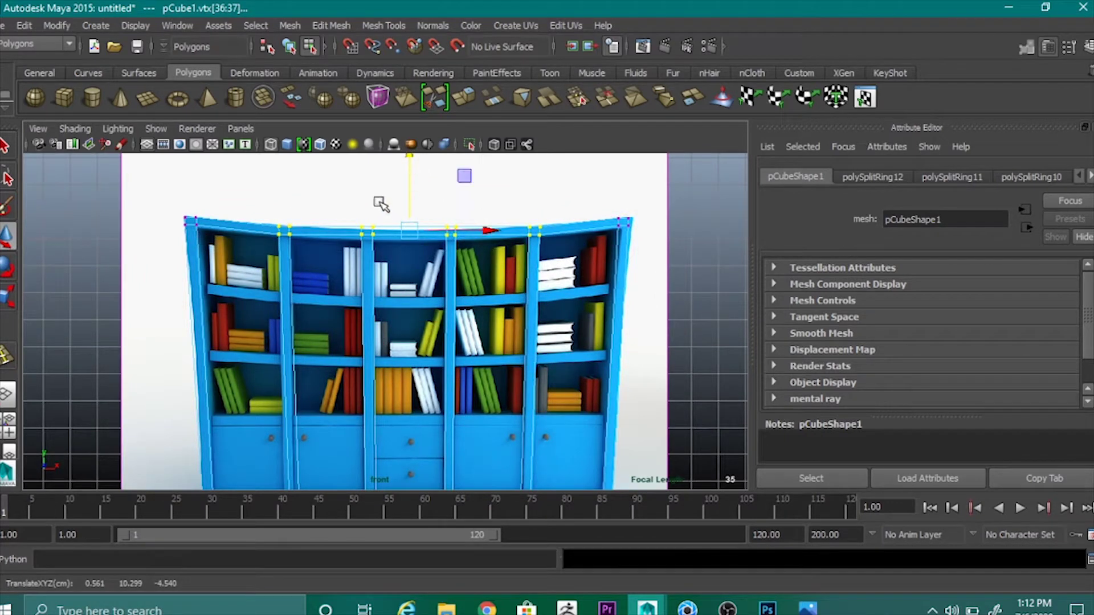
{"action": "left_click_drag", "start_coordinate": [351, 210], "coordinate": [481, 251]}
{"action": "left_click_drag", "start_coordinate": [408, 193], "coordinate": [407, 198]}
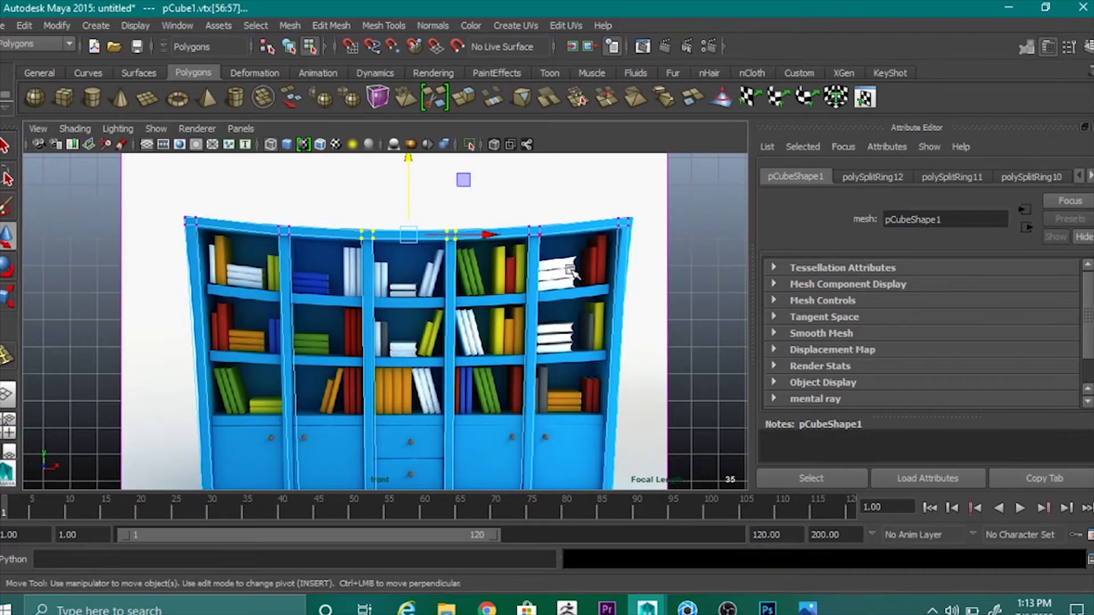
Extrude the four narrow vertical strips on the recessed back face and pull them forward to the frame's front as dividers.
{"action": "key", "text": "space"}
{"action": "key", "text": "space"}
{"action": "mouse_move", "coordinate": [510, 237]}
{"action": "right_mouse_down"}
{"action": "mouse_move", "coordinate": [503, 264]}
{"action": "mouse_move", "coordinate": [504, 255]}
{"action": "right_mouse_up"}
{"action": "left_click", "coordinate": [505, 255]}
{"action": "left_click", "coordinate": [450, 256]}
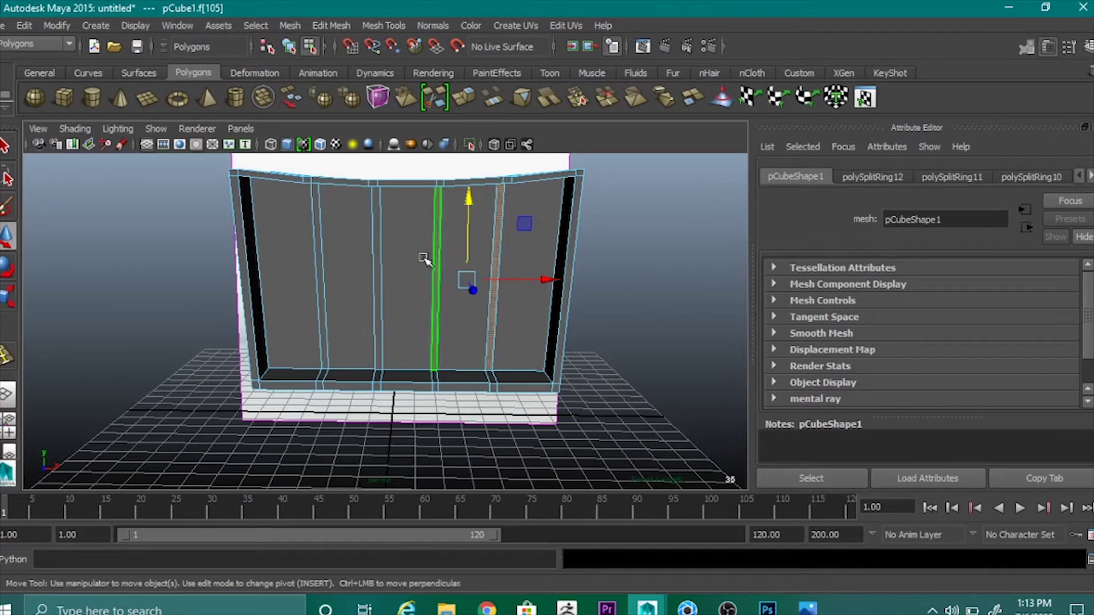
{"action": "left_click", "coordinate": [378, 259], "text": "shift"}
{"action": "left_click", "coordinate": [319, 273], "text": "shift"}
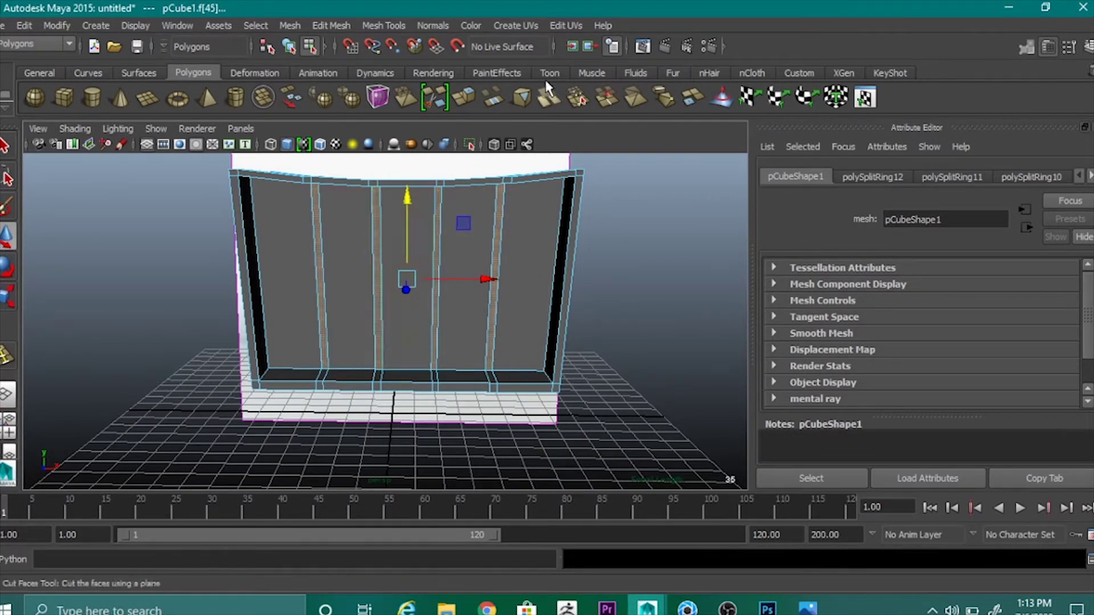
{"action": "left_click", "coordinate": [454, 102]}
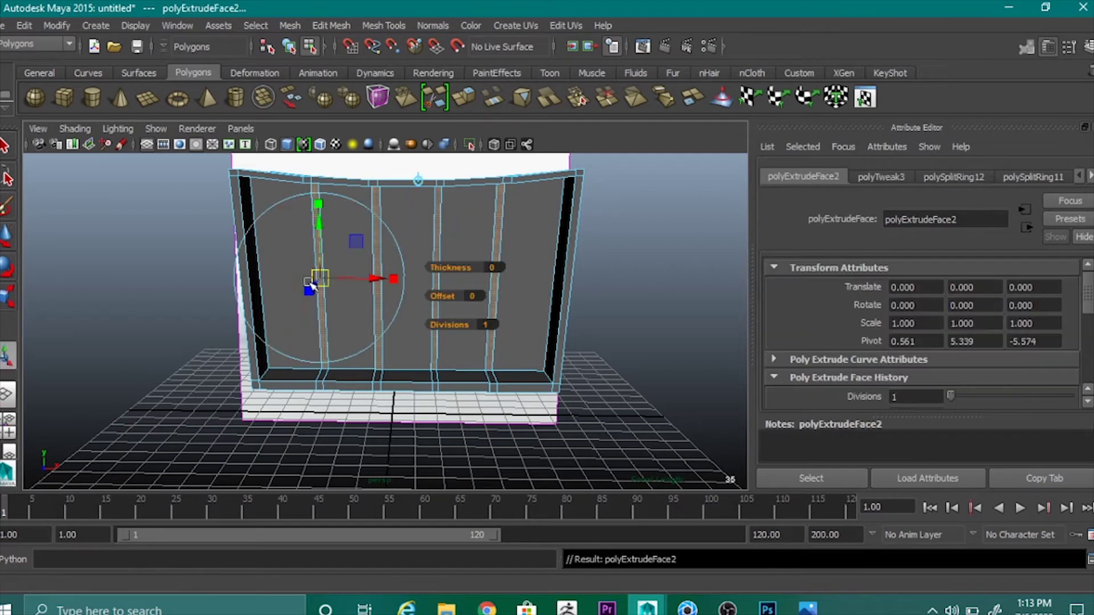
{"action": "left_click", "coordinate": [5, 238]}
{"action": "left_click_drag", "start_coordinate": [637, 352], "coordinate": [391, 299], "text": "alt"}
{"action": "left_click_drag", "start_coordinate": [390, 341], "coordinate": [467, 285], "text": "alt"}
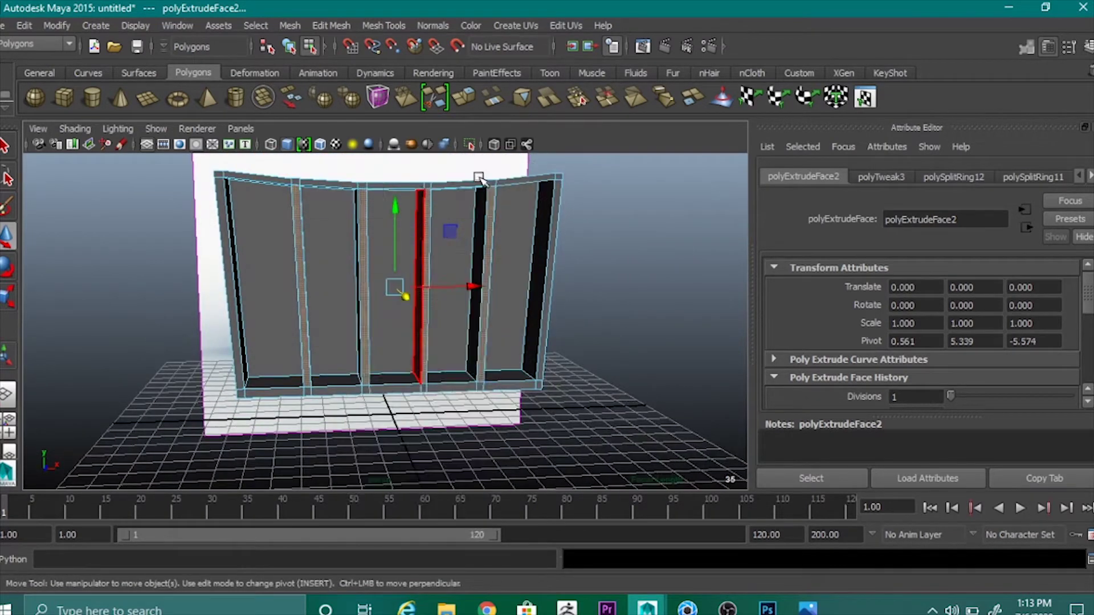
{"action": "left_click", "coordinate": [627, 297]}
Insert two pairs of horizontal edge loops along the upper and lower edges of the reference's two curved shelves.
{"action": "key", "text": "space"}
{"action": "key", "text": "space"}
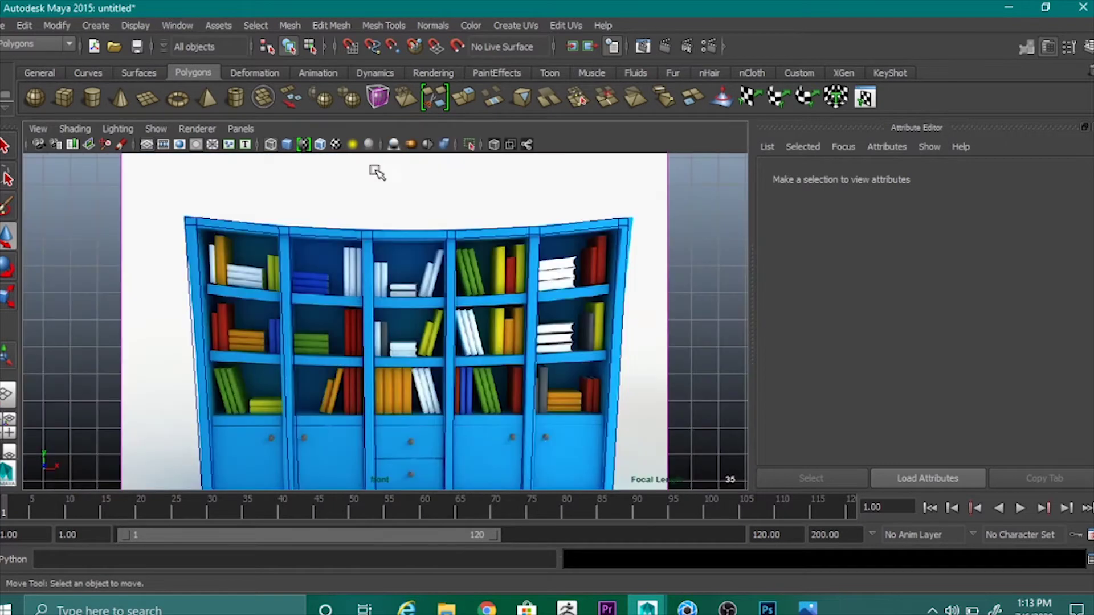
{"action": "left_click", "coordinate": [384, 25]}
{"action": "left_click", "coordinate": [423, 211]}
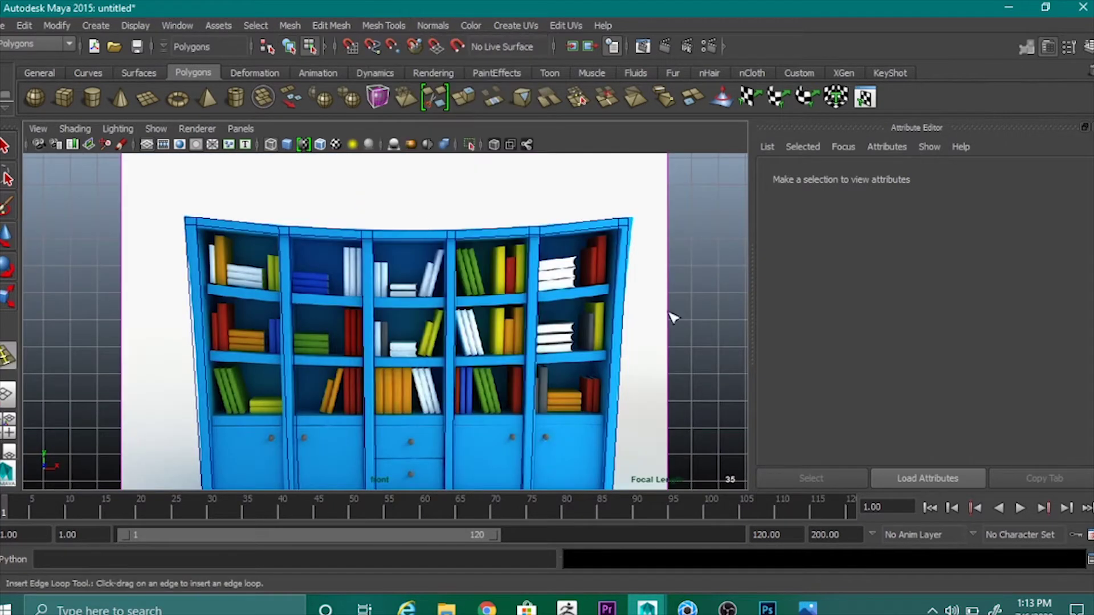
{"action": "left_click", "coordinate": [629, 287]}
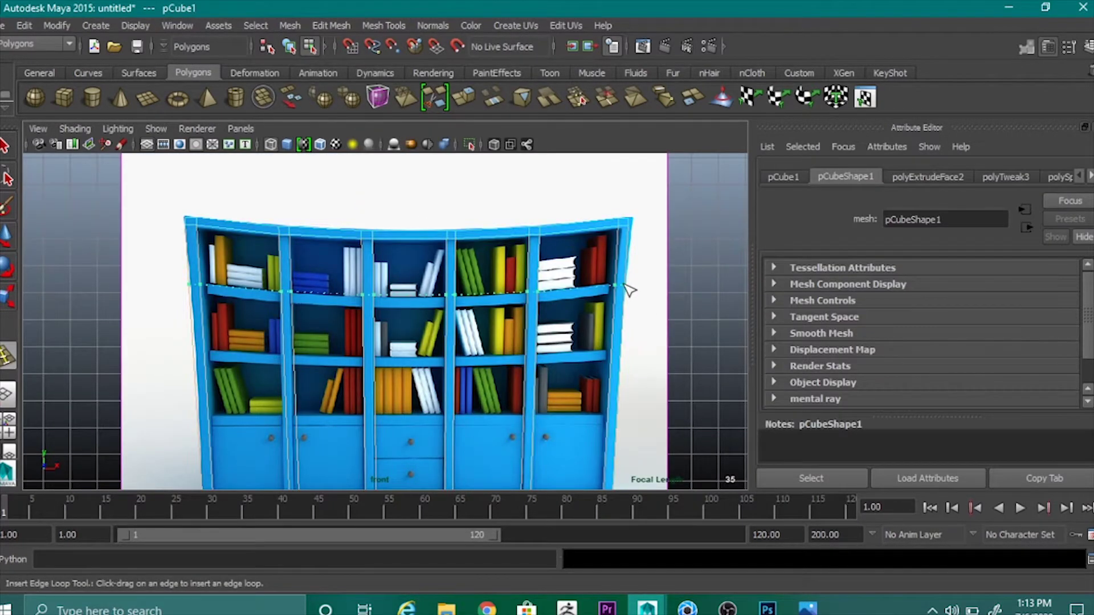
{"action": "left_click_drag", "start_coordinate": [629, 291], "coordinate": [631, 301]}
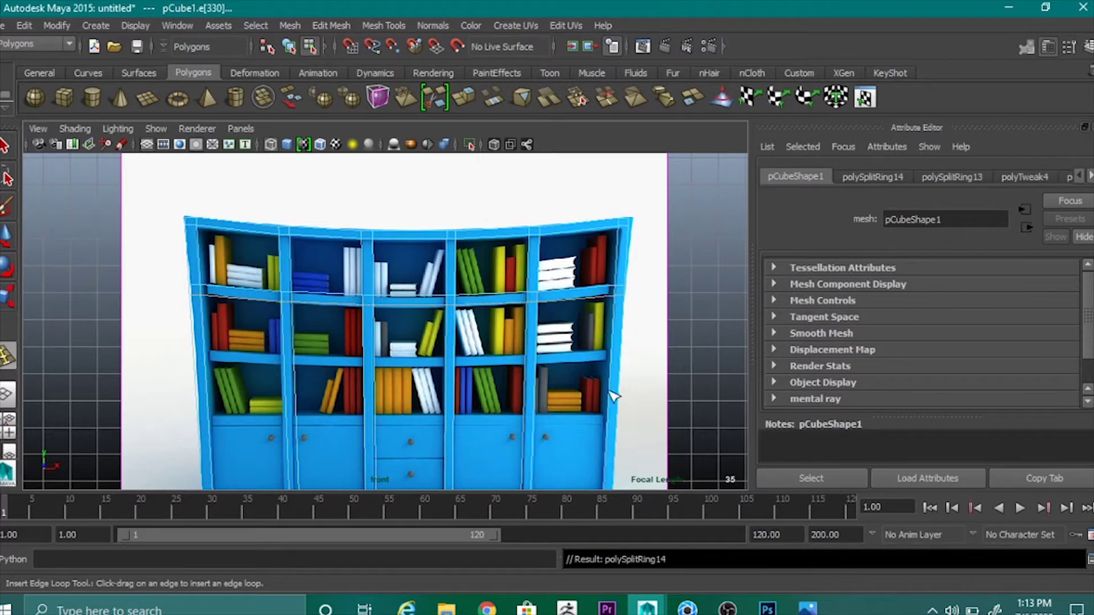
{"action": "left_click_drag", "start_coordinate": [626, 356], "coordinate": [622, 364]}
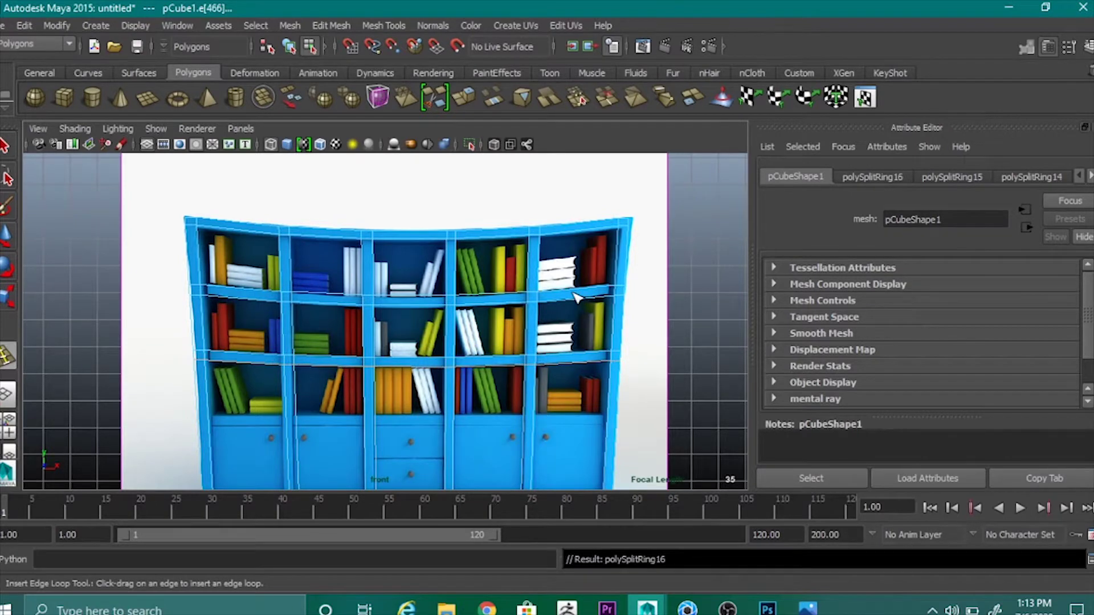
Move the end and middle vertices of the two shelf loop pairs vertically to match the reference's curved shelves.
{"action": "right_click_drag", "start_coordinate": [576, 297], "coordinate": [491, 266]}
{"action": "key", "text": "w"}
{"action": "left_click_drag", "start_coordinate": [178, 281], "coordinate": [216, 304]}
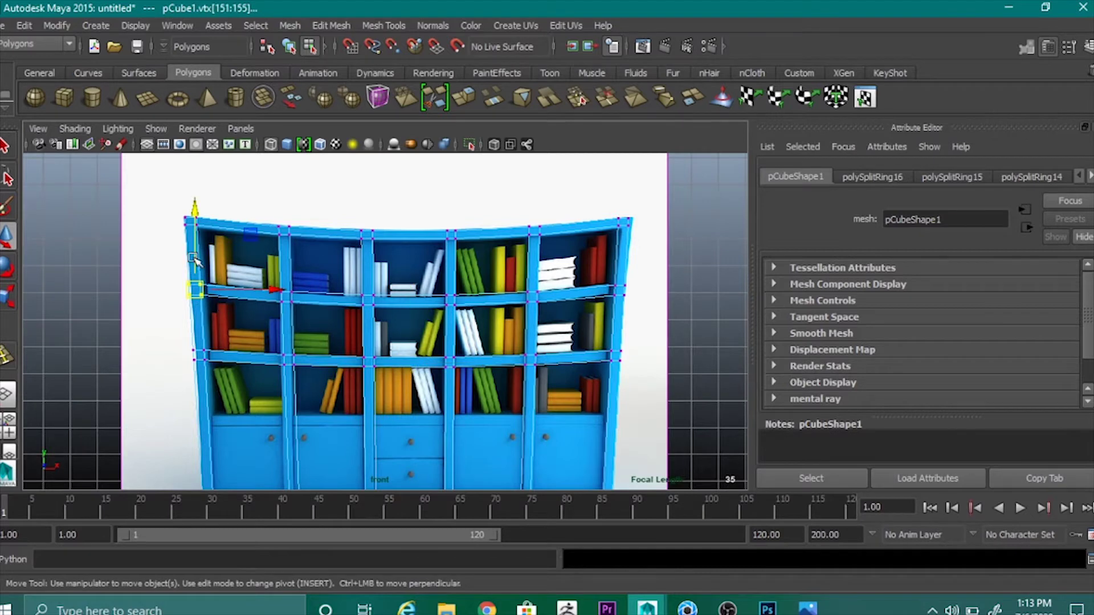
{"action": "left_click_drag", "start_coordinate": [195, 261], "coordinate": [195, 261]}
{"action": "left_click_drag", "start_coordinate": [340, 281], "coordinate": [460, 319]}
{"action": "left_click_drag", "start_coordinate": [406, 260], "coordinate": [404, 261]}
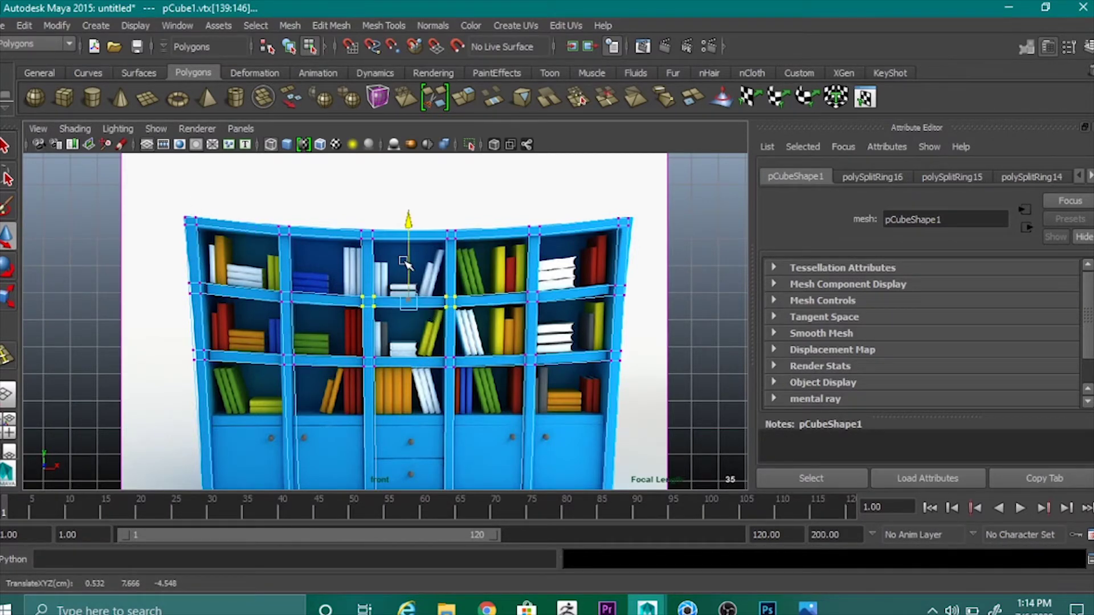
{"action": "left_click_drag", "start_coordinate": [649, 303], "coordinate": [621, 264]}
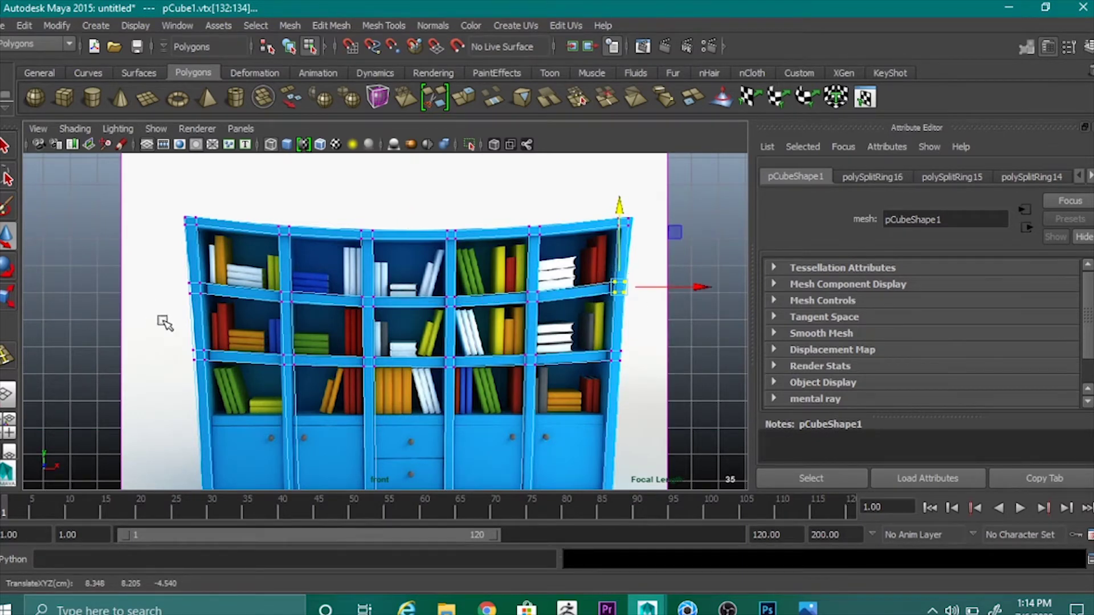
{"action": "left_click_drag", "start_coordinate": [173, 330], "coordinate": [198, 330]}
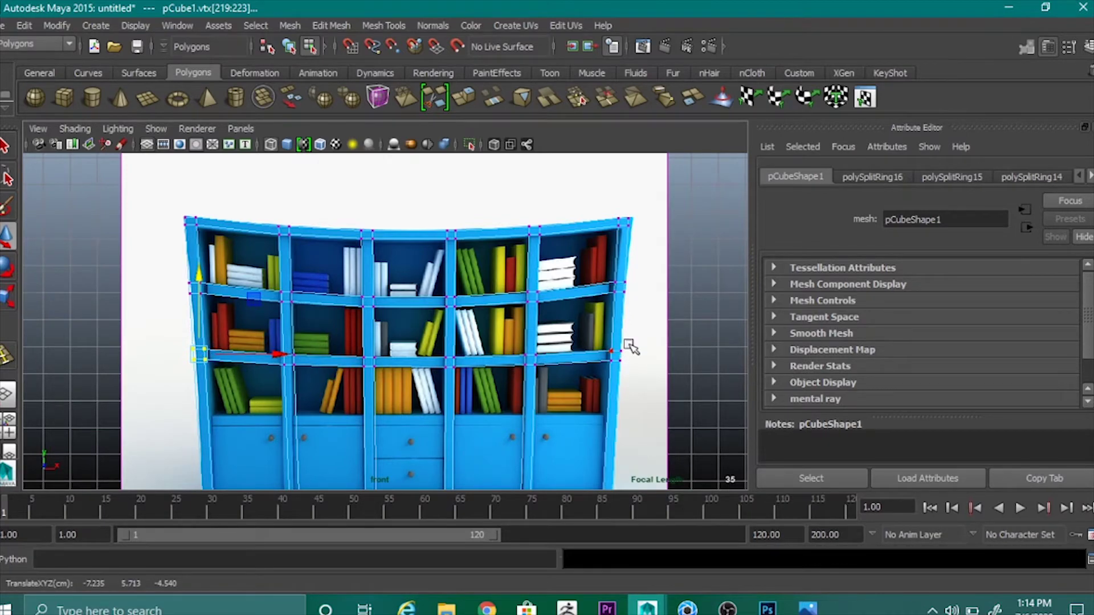
Extrude the shelf strips between the dividers in both rows and pull them forward to the frame's front as shelves.
{"action": "key", "text": "space"}
{"action": "key", "text": "space"}
{"action": "right_click_drag", "start_coordinate": [463, 239], "coordinate": [462, 268]}
{"action": "left_click", "coordinate": [275, 238]}
{"action": "left_click", "coordinate": [284, 280], "text": "shift"}
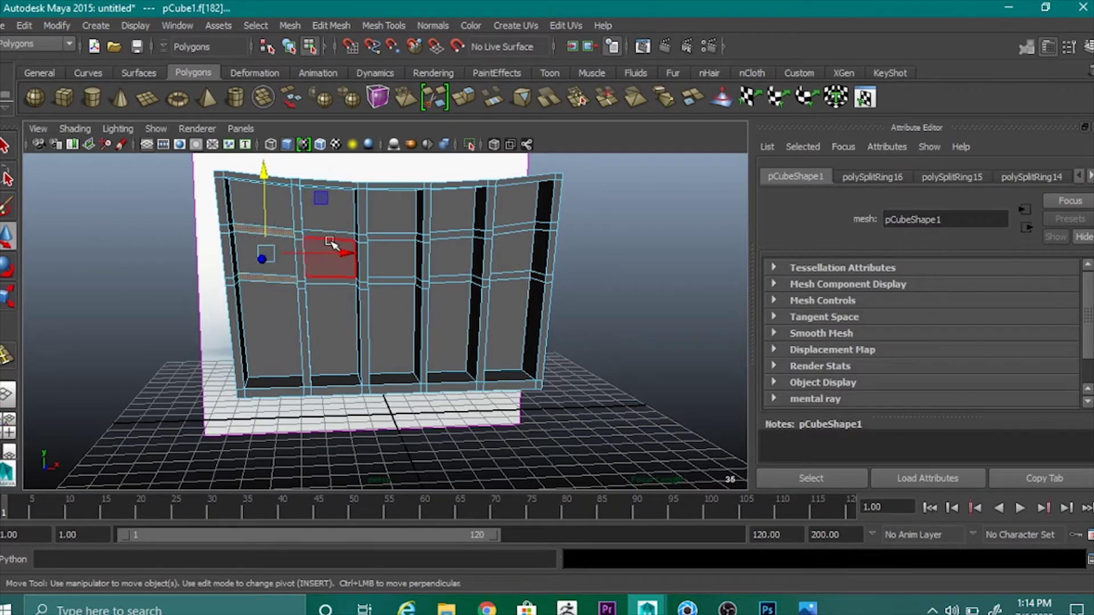
{"action": "left_click", "coordinate": [392, 239], "text": "shift"}
{"action": "left_click", "coordinate": [392, 280], "text": "shift"}
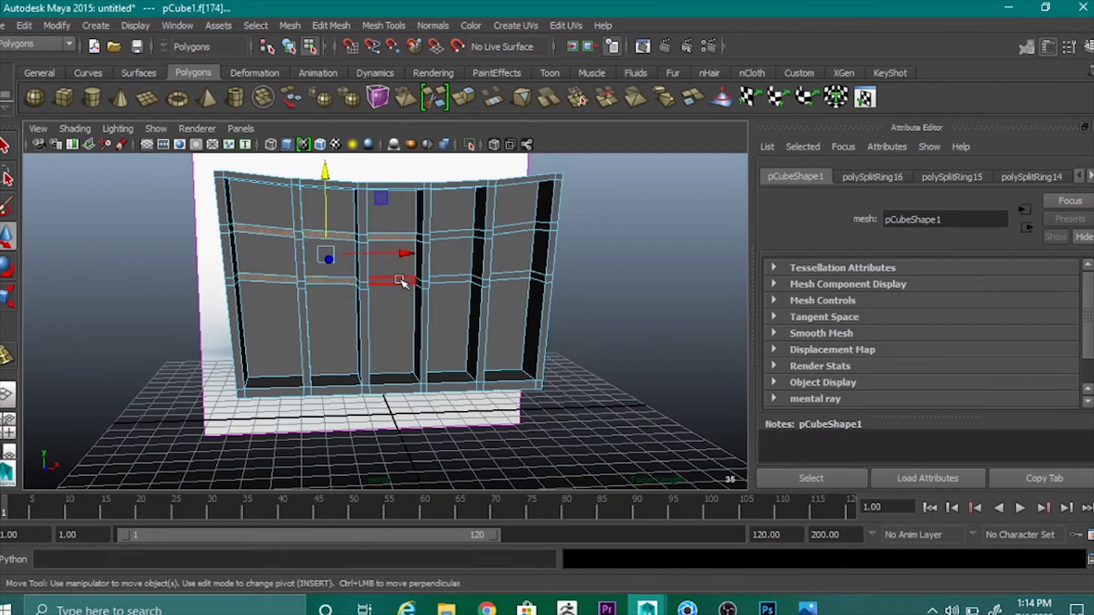
{"action": "left_click", "coordinate": [447, 238], "text": "shift"}
{"action": "left_click", "coordinate": [450, 280], "text": "shift"}
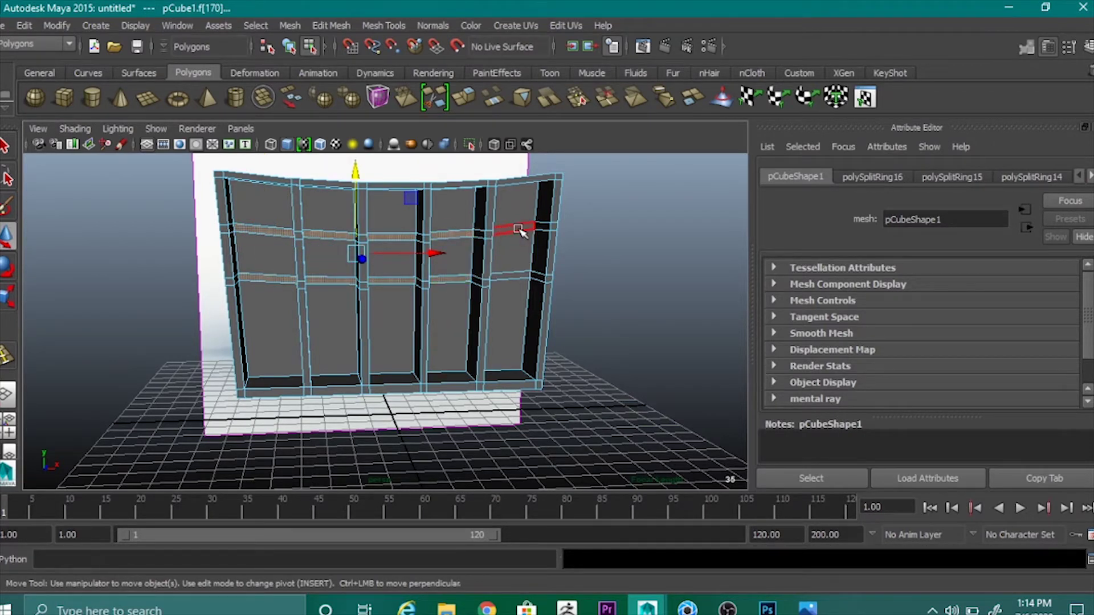
{"action": "left_click", "coordinate": [513, 231], "text": "shift"}
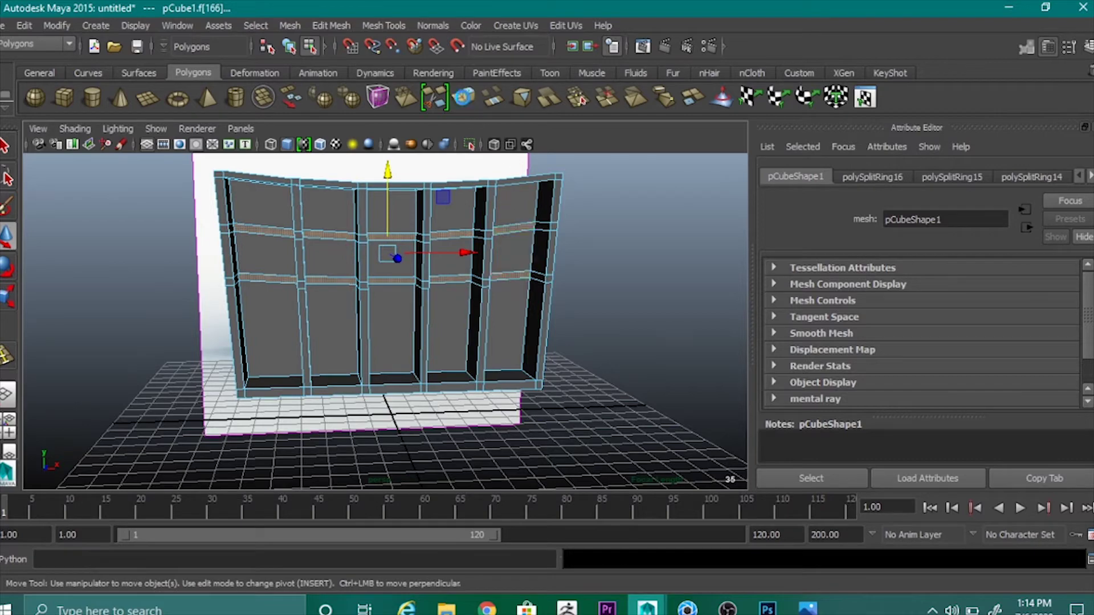
{"action": "left_click", "coordinate": [464, 98]}
{"action": "left_click", "coordinate": [7, 236]}
{"action": "left_click_drag", "start_coordinate": [648, 368], "coordinate": [479, 385], "text": "alt"}
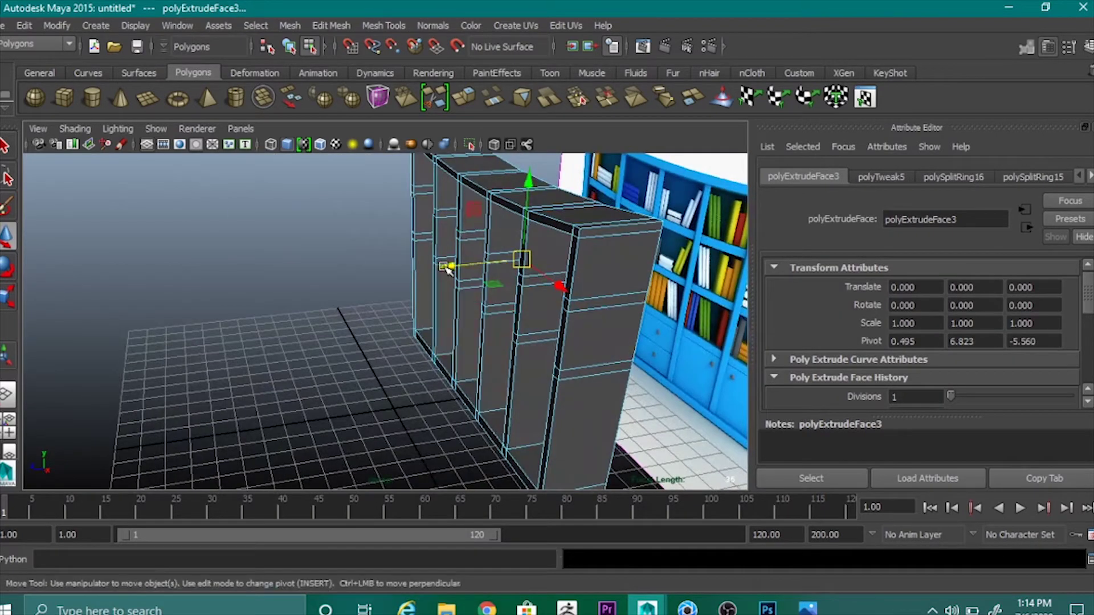
{"action": "left_click_drag", "start_coordinate": [447, 268], "coordinate": [460, 329]}
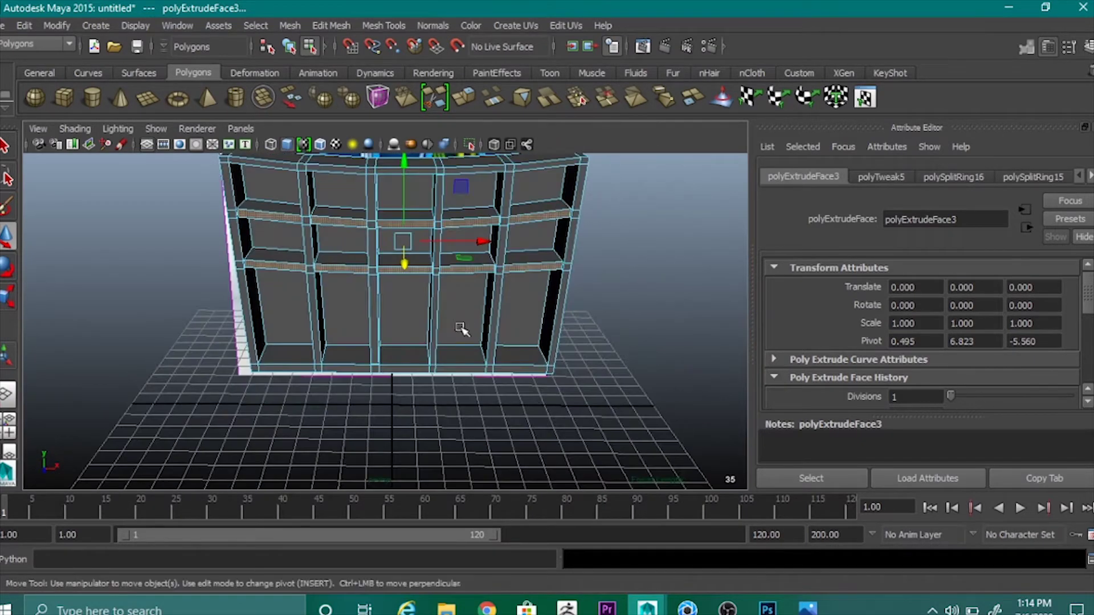
{"action": "right_click_drag", "start_coordinate": [476, 223], "coordinate": [516, 204]}
{"action": "left_click", "coordinate": [621, 292]}
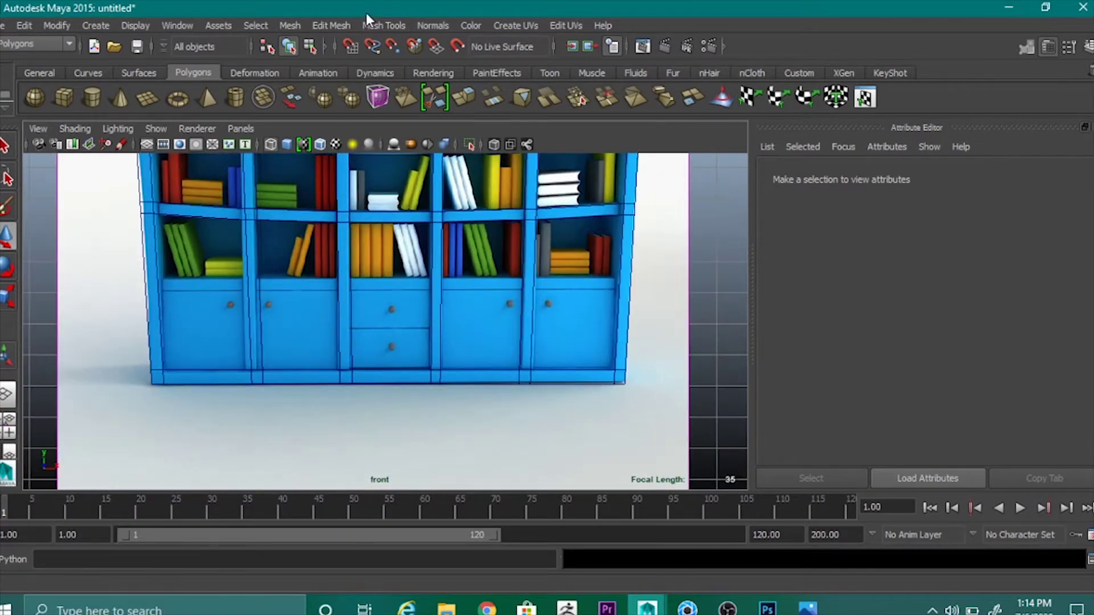
Insert a pair of horizontal edge loops along the board above the reference's cabinet doors and drawers.
{"action": "left_click", "coordinate": [396, 25]}
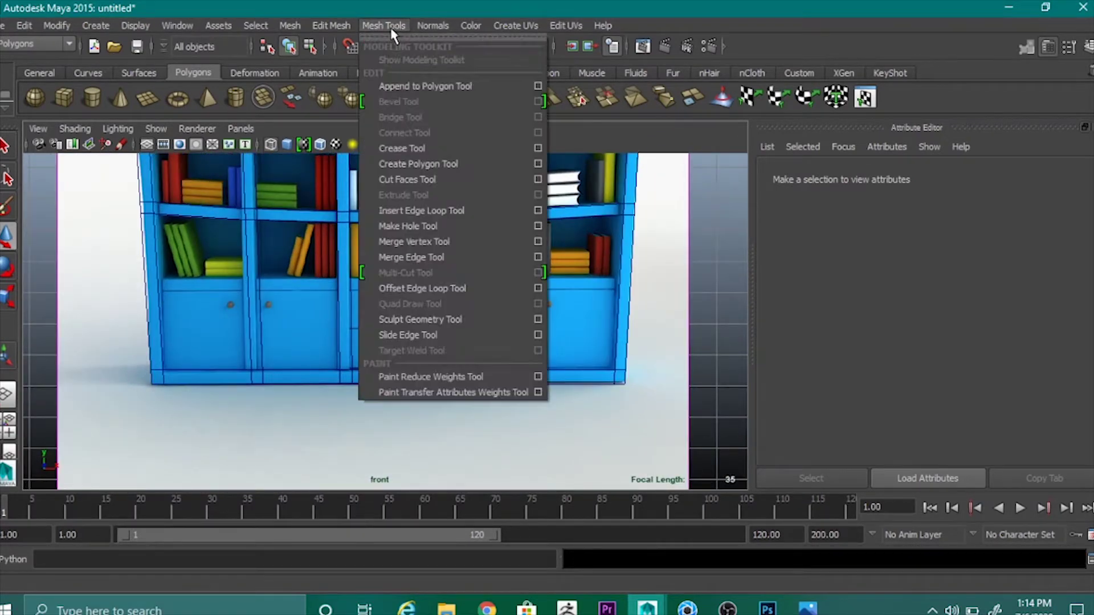
{"action": "left_click", "coordinate": [409, 208]}
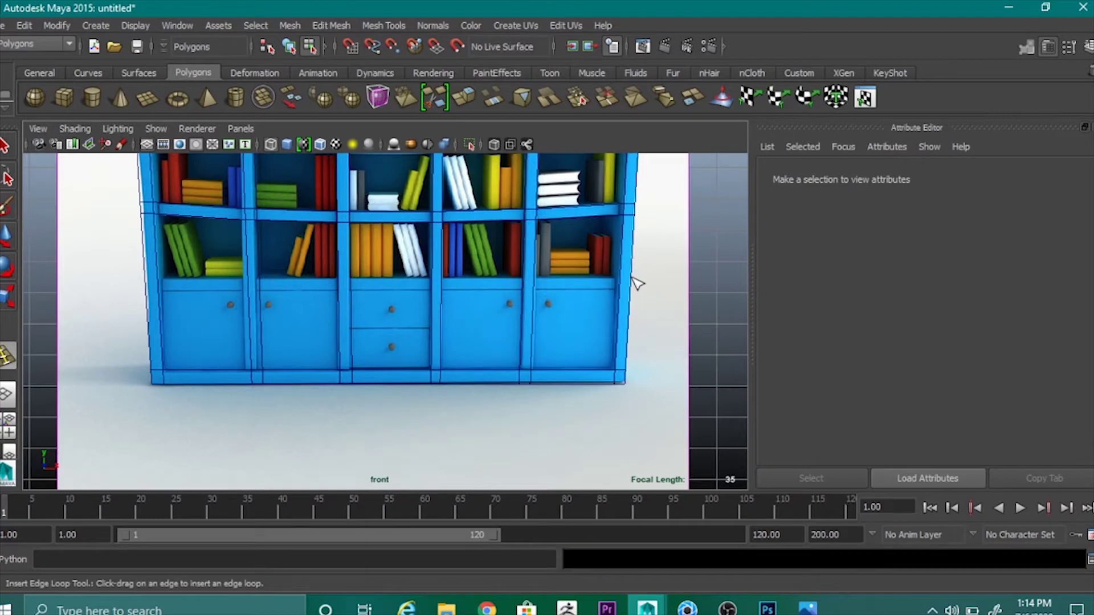
{"action": "left_click", "coordinate": [635, 284]}
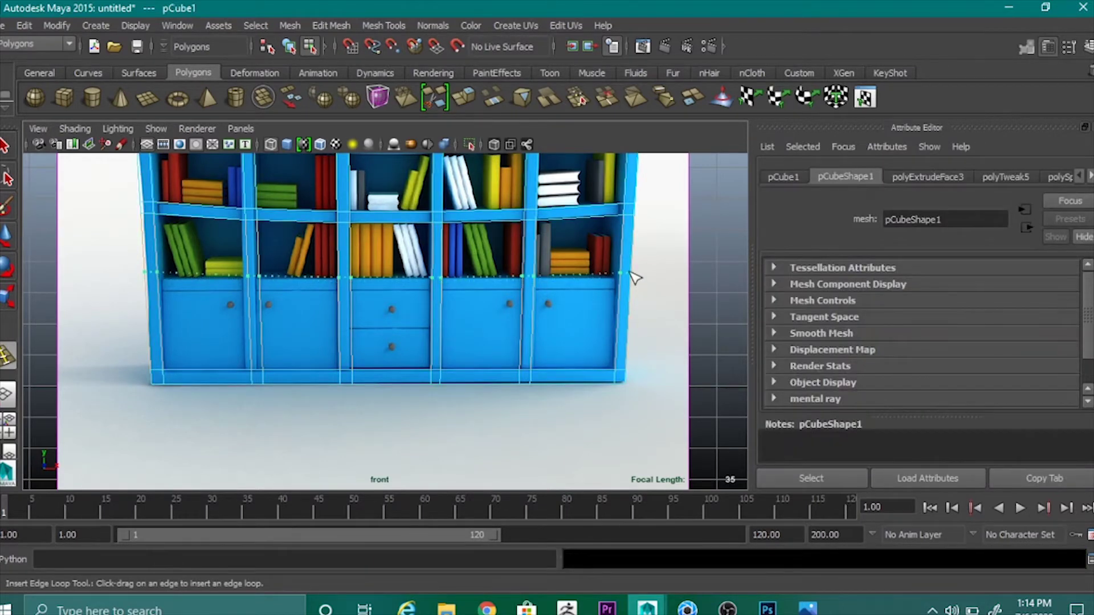
{"action": "left_click_drag", "start_coordinate": [636, 277], "coordinate": [630, 289]}
Scale the vertices of both cabinet-top edge loops uniformly to about 0.993 to fit the reference.
{"action": "right_click_drag", "start_coordinate": [163, 276], "coordinate": [110, 267]}
{"action": "left_click", "coordinate": [8, 239]}
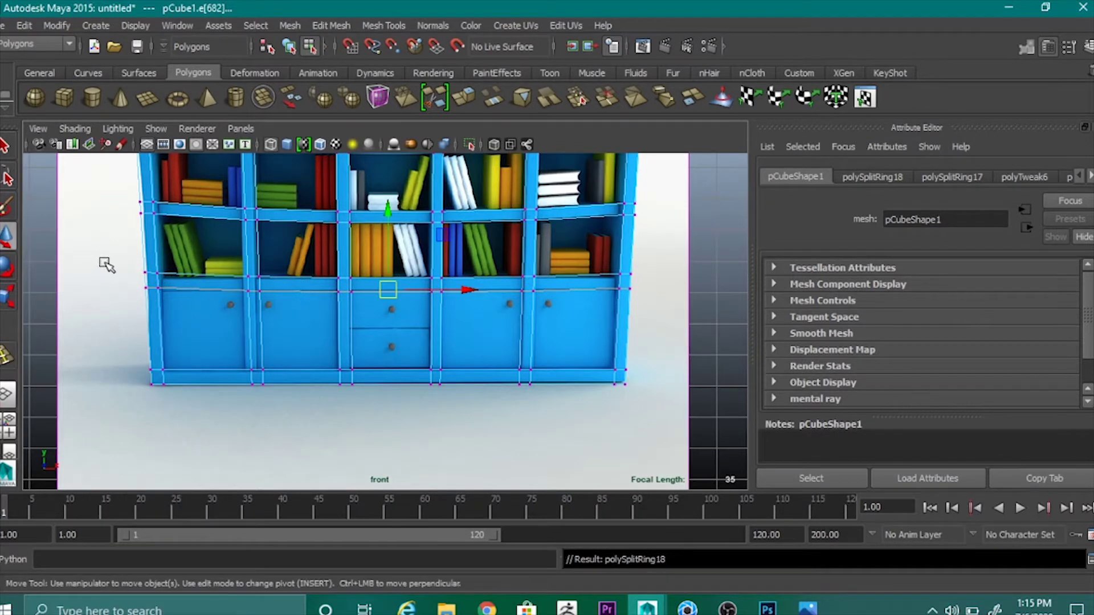
{"action": "left_click_drag", "start_coordinate": [107, 262], "coordinate": [655, 310]}
{"action": "key", "text": "r"}
{"action": "left_click_drag", "start_coordinate": [393, 286], "coordinate": [393, 286]}
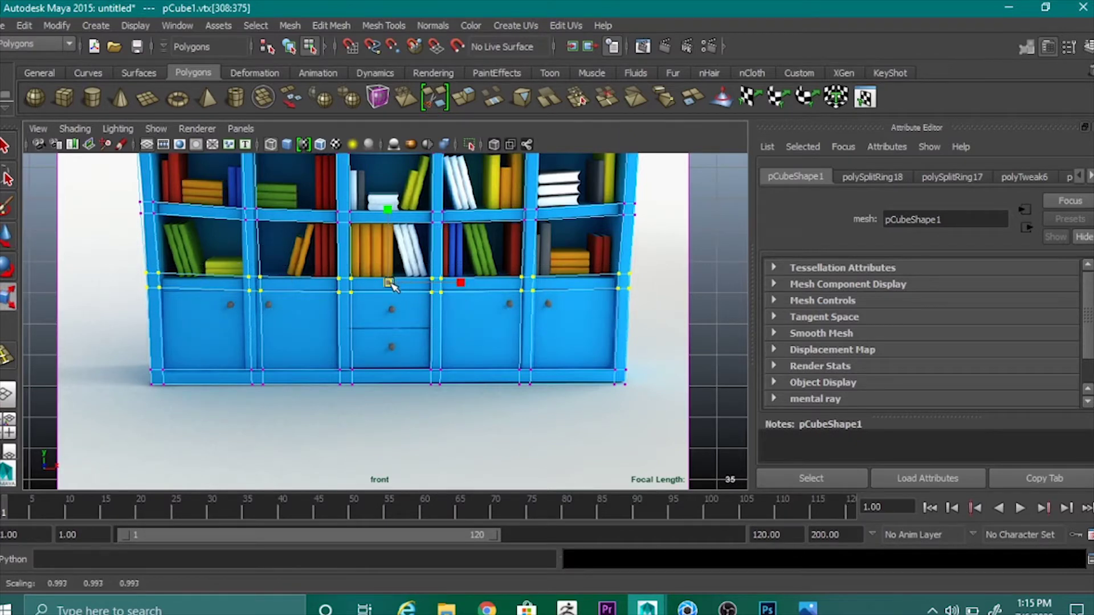
Nudge the left-end vertices of the two curved shelves sideways to line up with the reference's outer side.
{"action": "left_click_drag", "start_coordinate": [115, 185], "coordinate": [225, 209]}
{"action": "key", "text": "w"}
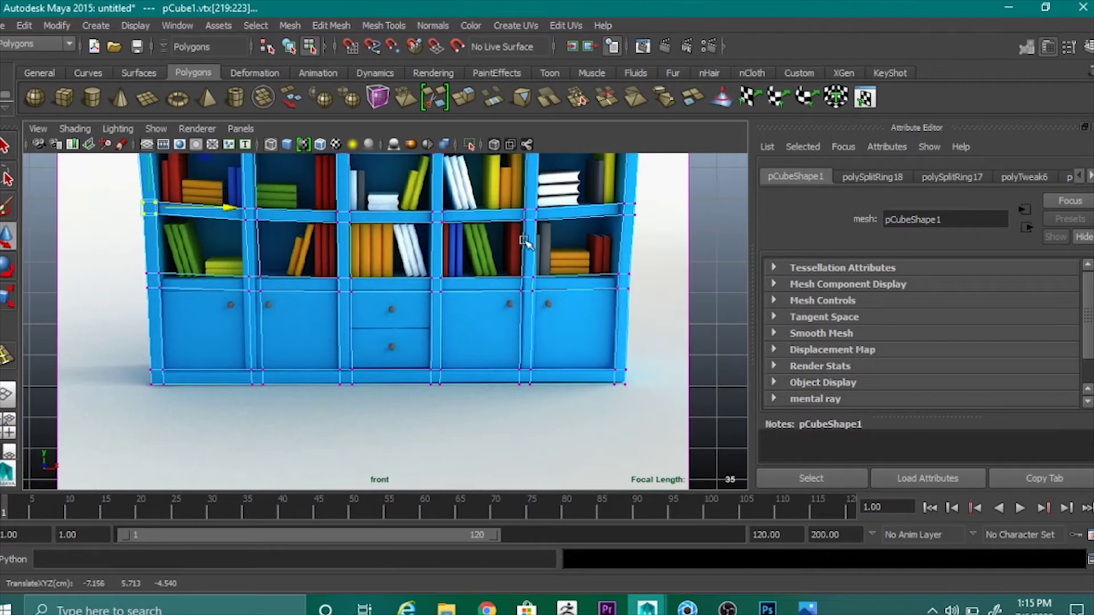
{"action": "middle_click_drag", "start_coordinate": [573, 249], "coordinate": [577, 360], "text": "alt"}
{"action": "left_click_drag", "start_coordinate": [117, 220], "coordinate": [230, 242]}
{"action": "left_click", "coordinate": [84, 223]}
Lower all the vertices of the cabinet-top loop pair slightly onto the reference's board.
{"action": "middle_click_drag", "start_coordinate": [447, 313], "coordinate": [383, 188], "text": "alt"}
{"action": "left_click_drag", "start_coordinate": [62, 244], "coordinate": [595, 296]}
{"action": "left_click_drag", "start_coordinate": [328, 190], "coordinate": [328, 193]}
{"action": "left_click", "coordinate": [691, 304]}
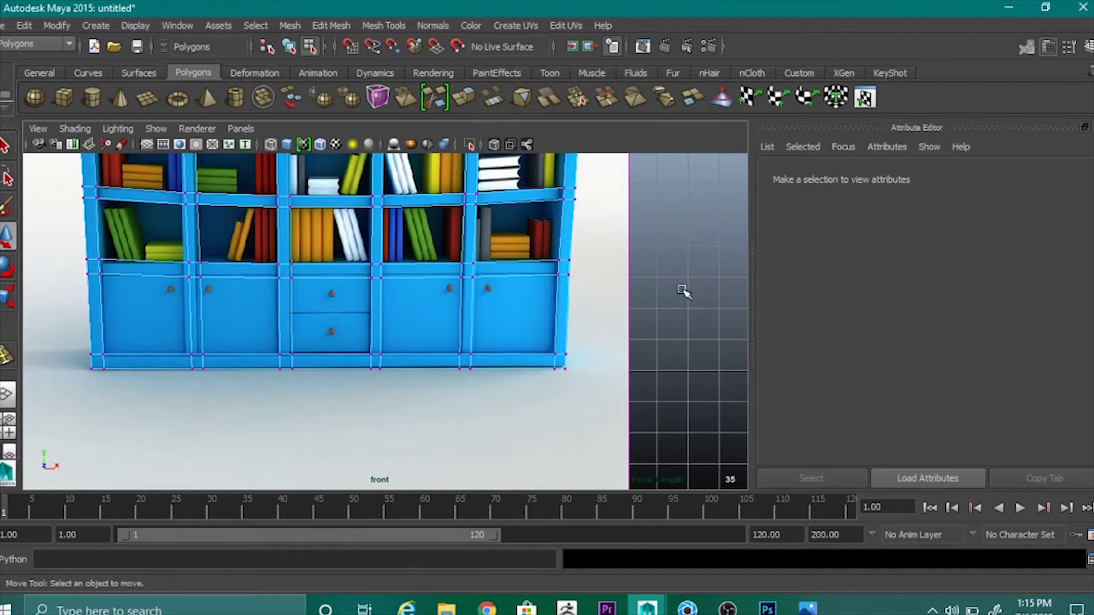
Extrude the five narrow back-panel faces between the cabinet-top loops forward to the frame's front, forming the board above the cabinets.
{"action": "key", "text": "space"}
{"action": "key", "text": "space"}
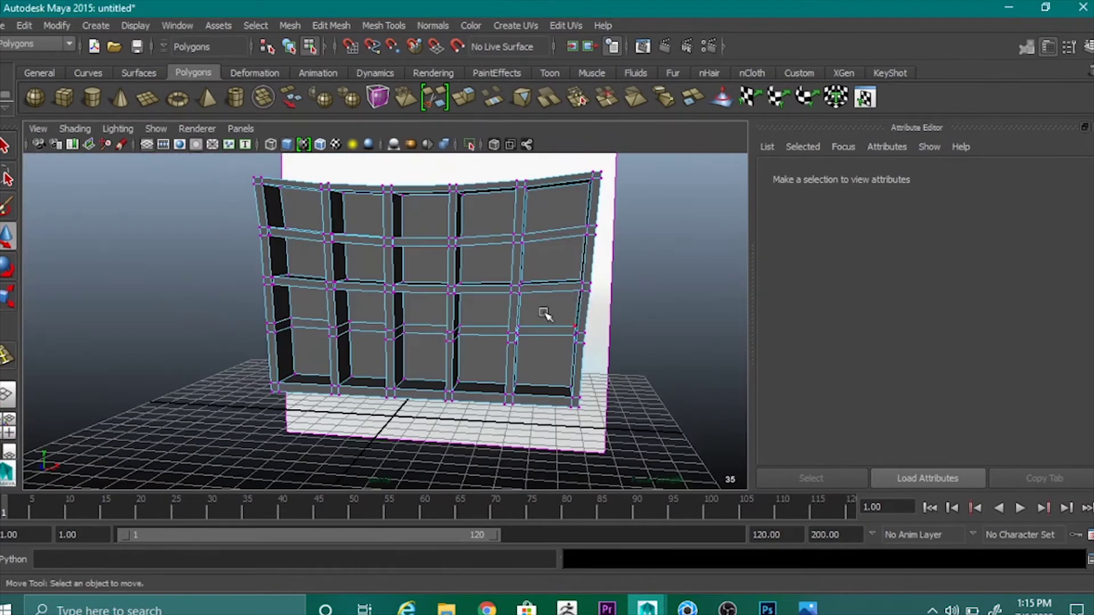
{"action": "right_click_drag", "start_coordinate": [507, 269], "coordinate": [481, 312]}
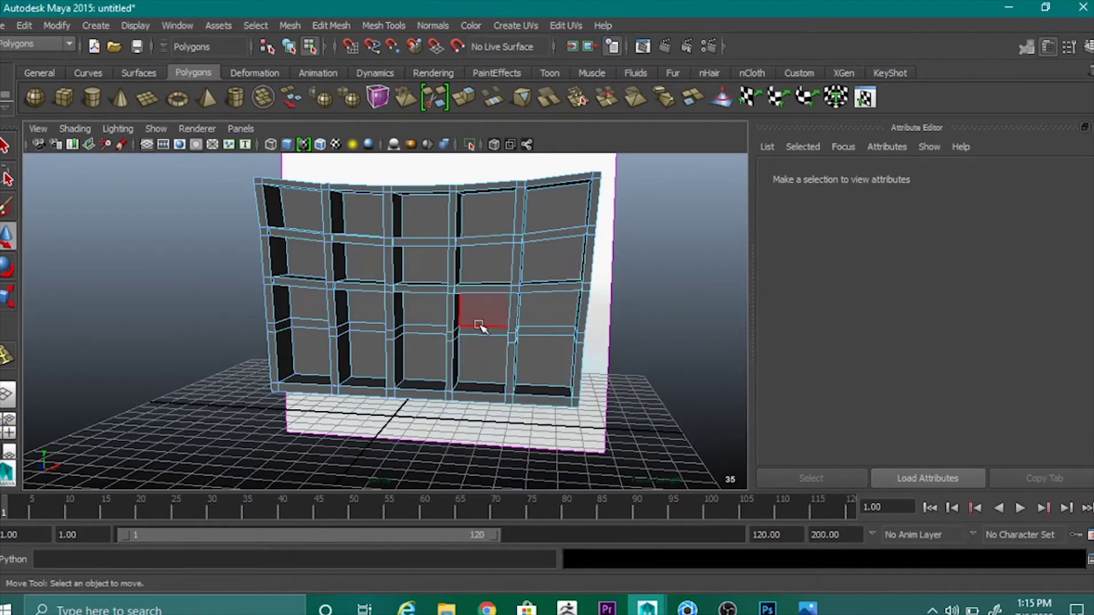
{"action": "left_click", "coordinate": [312, 323]}
{"action": "left_click", "coordinate": [368, 329], "text": "shift"}
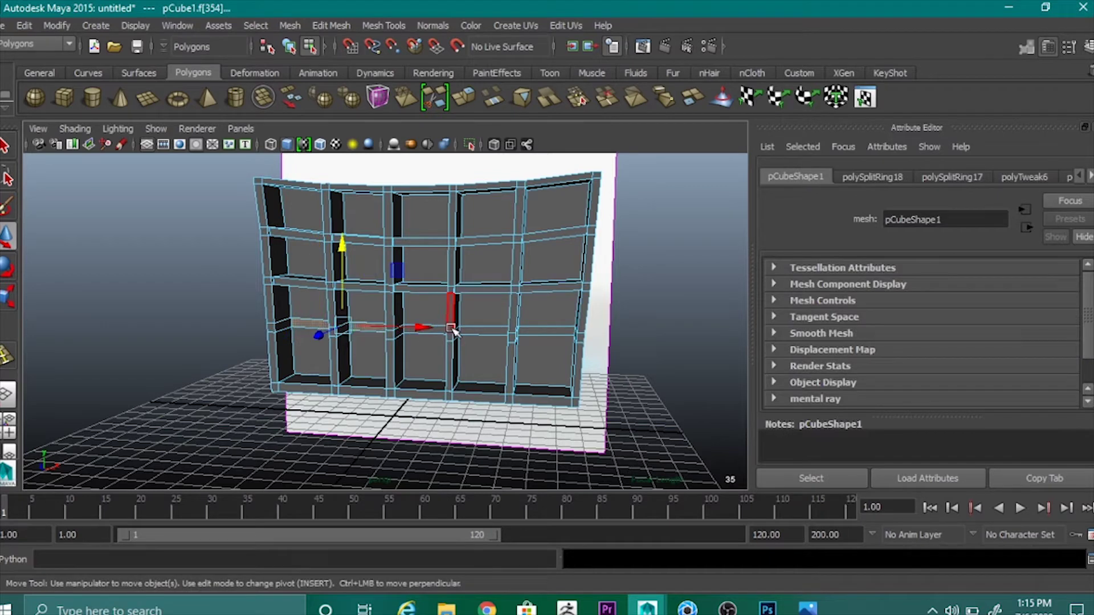
{"action": "left_click", "coordinate": [426, 330], "text": "shift"}
{"action": "left_click", "coordinate": [496, 335], "text": "shift"}
{"action": "left_click", "coordinate": [551, 334], "text": "shift"}
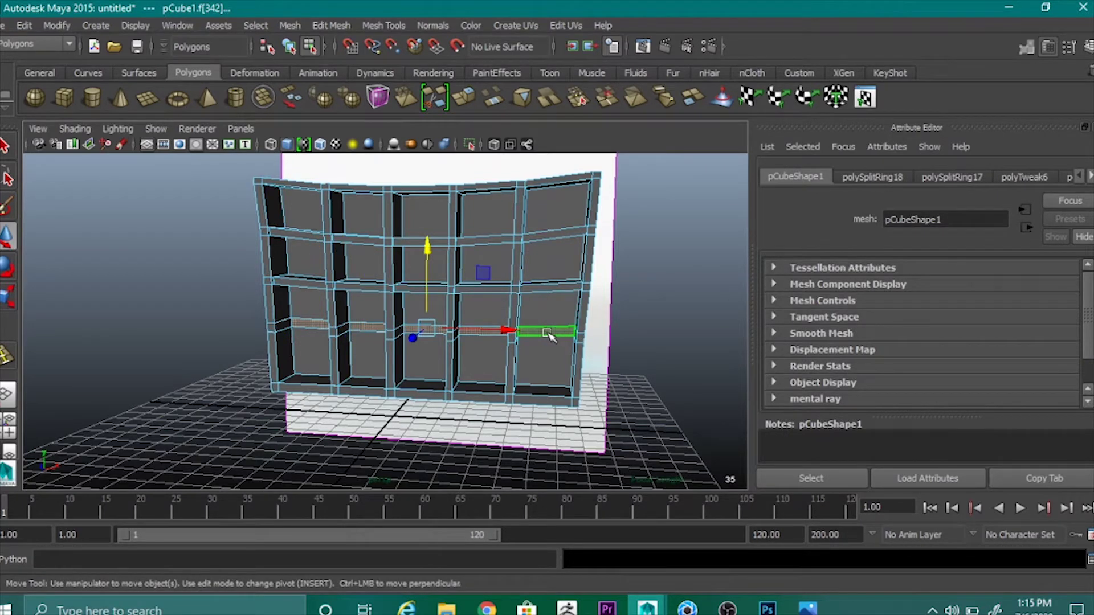
{"action": "left_click", "coordinate": [464, 97]}
{"action": "left_click", "coordinate": [7, 239]}
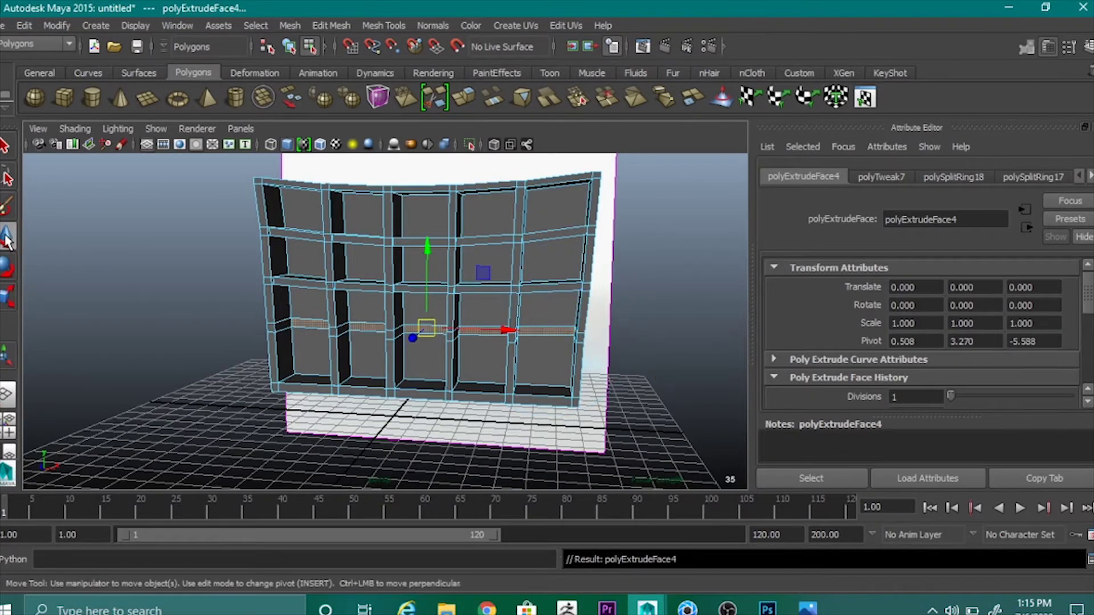
{"action": "left_click_drag", "start_coordinate": [638, 372], "coordinate": [484, 379], "text": "alt"}
{"action": "left_click_drag", "start_coordinate": [427, 338], "coordinate": [408, 377]}
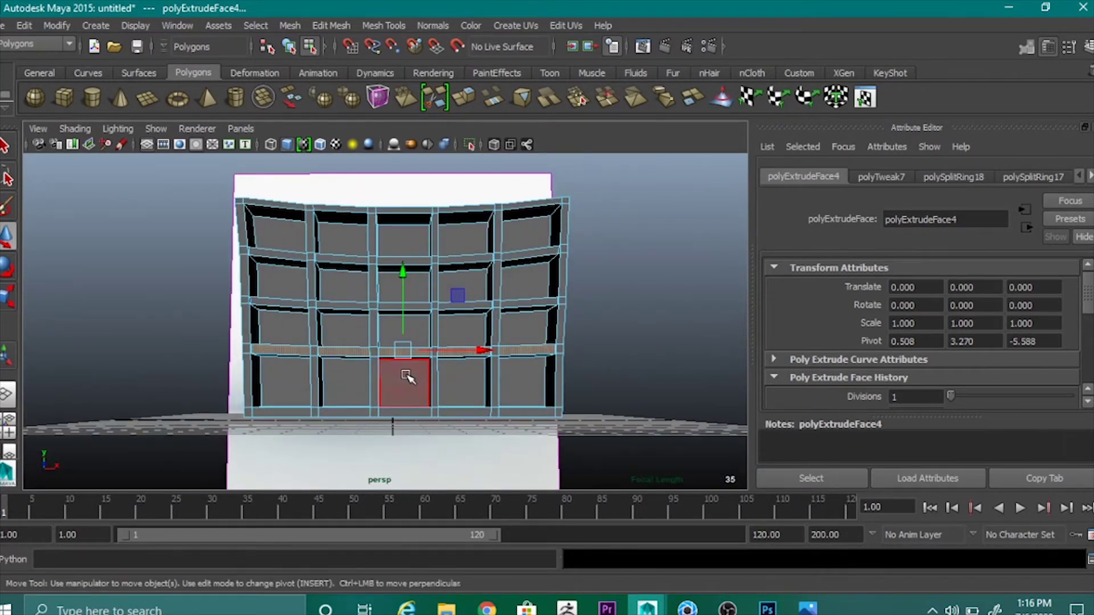
{"action": "right_click_drag", "start_coordinate": [405, 375], "coordinate": [466, 248]}
{"action": "left_click", "coordinate": [634, 346]}
{"action": "key", "text": "space"}
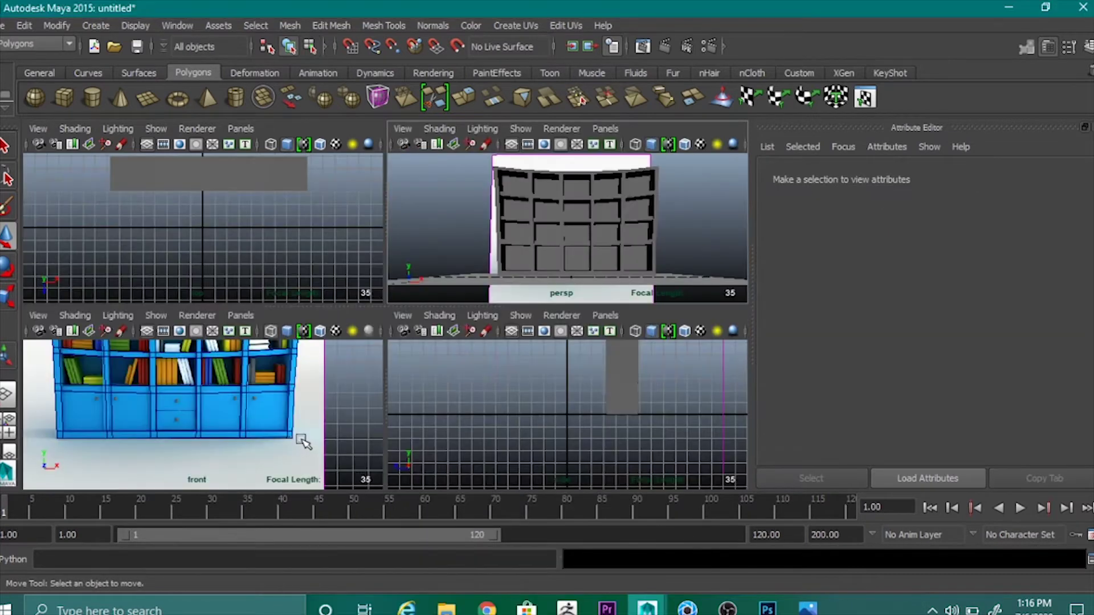
{"action": "key", "text": "space"}
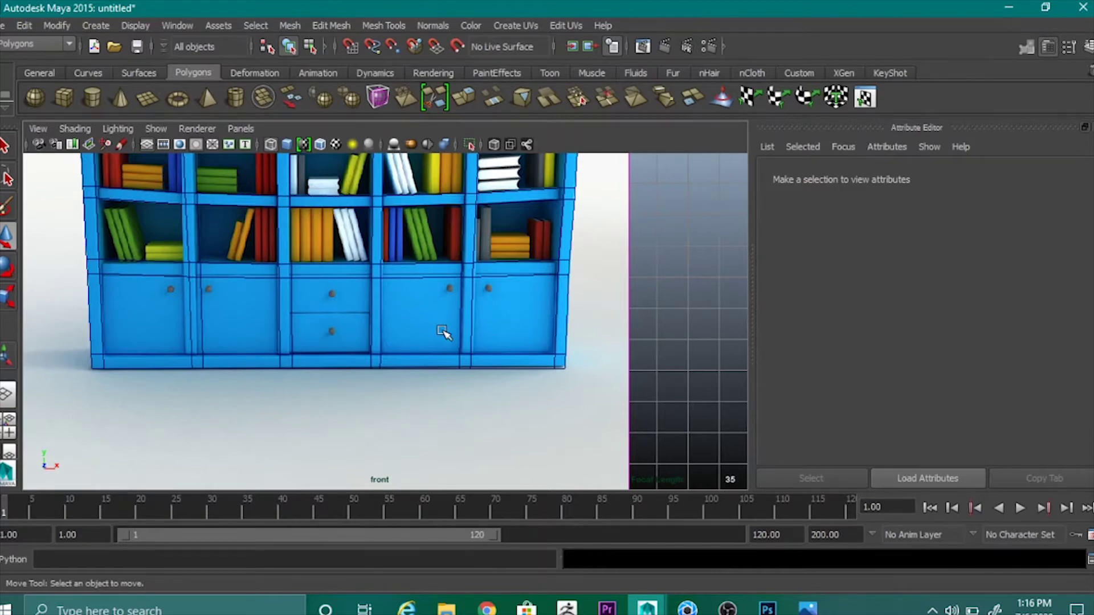
{"action": "key", "text": "space"}
{"action": "key", "text": "space"}
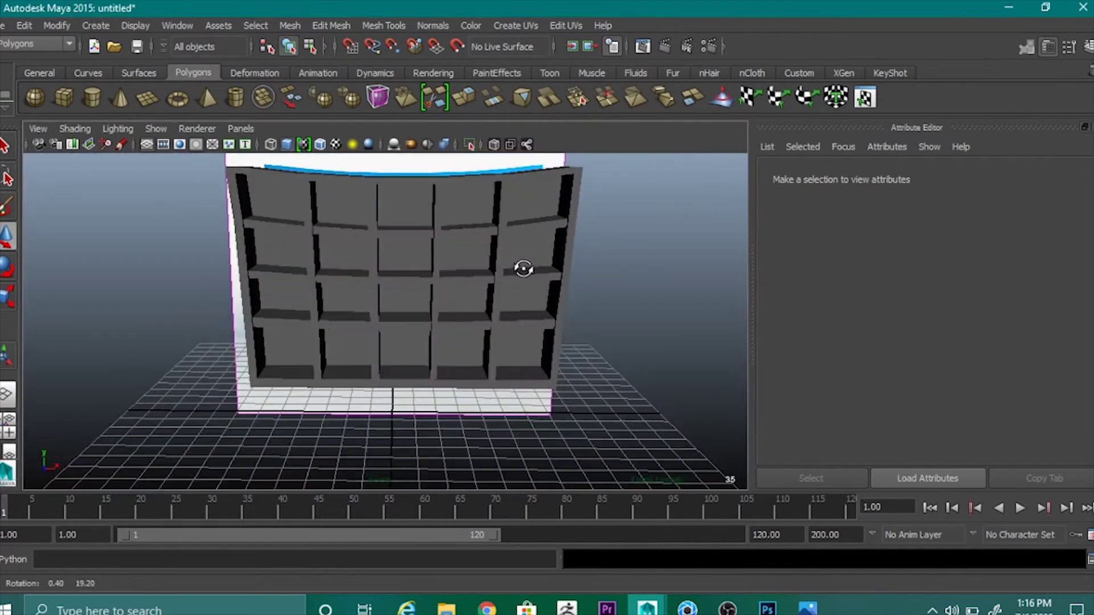
{"action": "scroll", "coordinate": [520, 264], "scroll_direction": "up", "scroll_amount": 6}
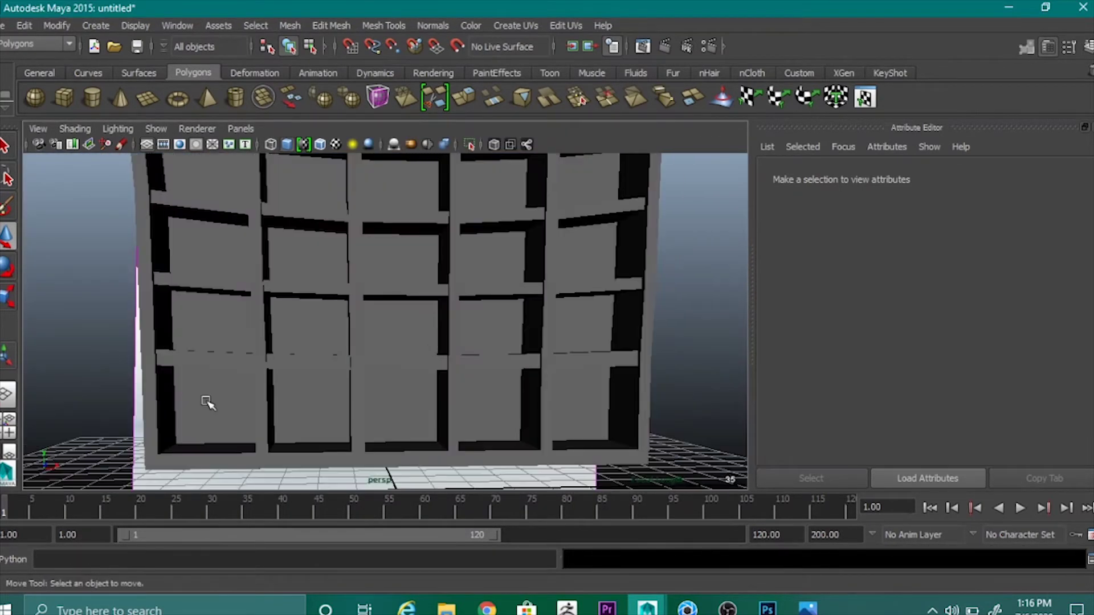
{"action": "left_click", "coordinate": [206, 403]}
{"action": "right_click", "coordinate": [207, 391]}
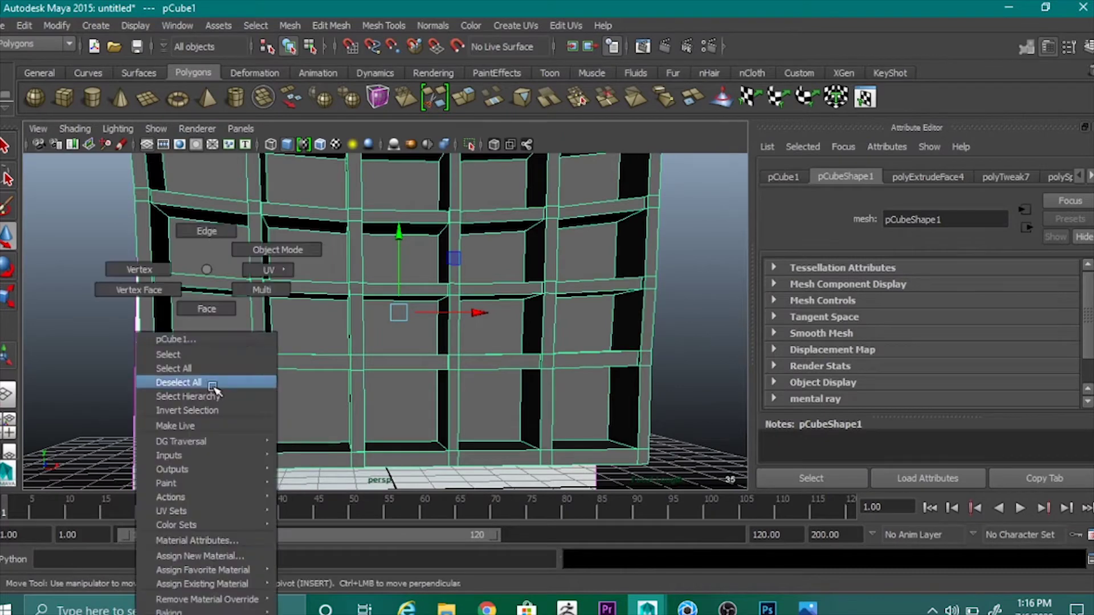
{"action": "left_click", "coordinate": [207, 307]}
{"action": "left_click", "coordinate": [179, 390]}
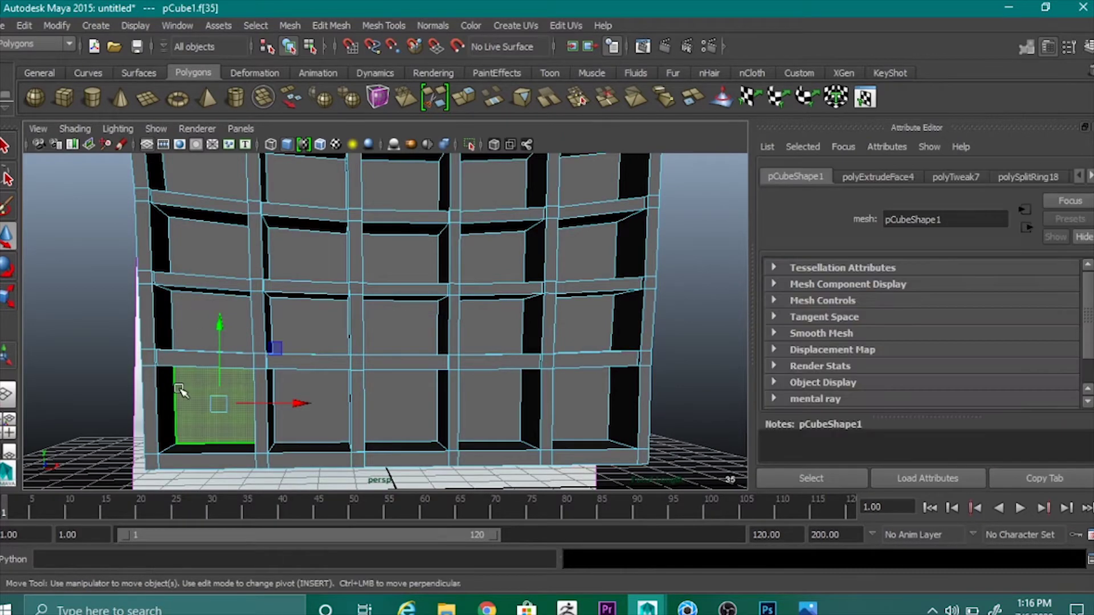
{"action": "left_click", "coordinate": [310, 392], "text": "shift"}
{"action": "left_click", "coordinate": [398, 395], "text": "shift"}
{"action": "left_click", "coordinate": [499, 408], "text": "shift"}
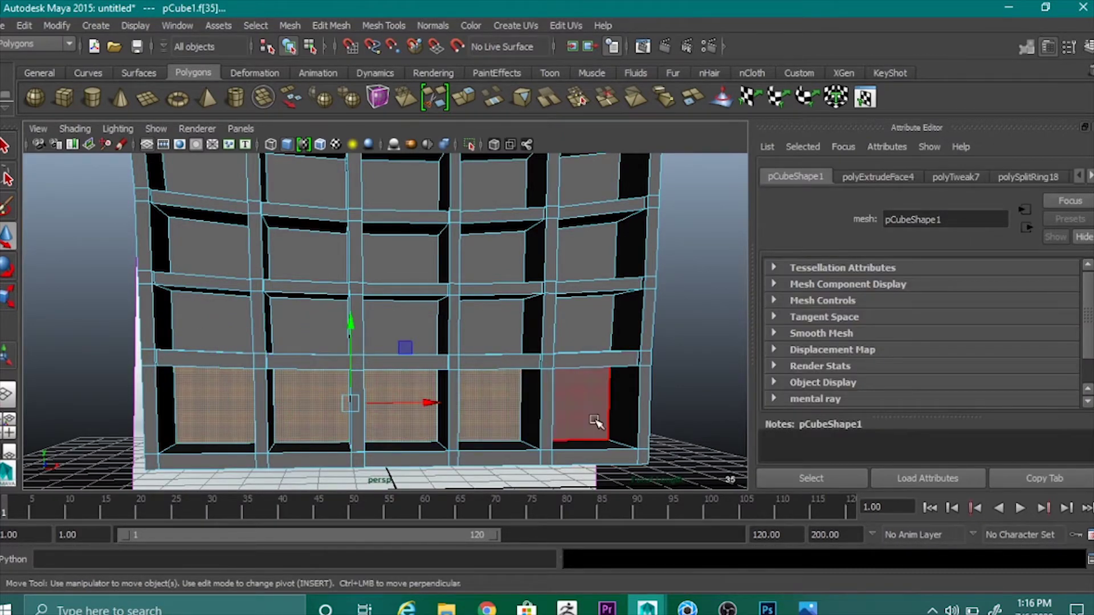
{"action": "key", "text": "ctrl+z"}
{"action": "key", "text": "ctrl+z"}
{"action": "key", "text": "ctrl+z"}
{"action": "key", "text": "ctrl+z"}
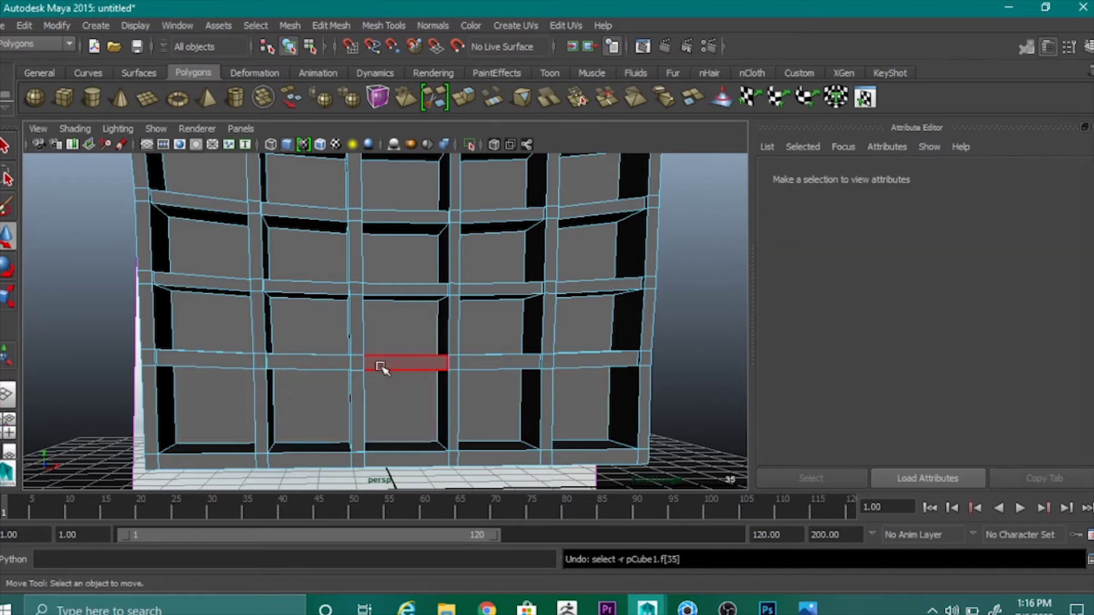
Insert a horizontal edge loop around the bookshelf just below the cabinet-top board.
{"action": "right_click", "coordinate": [381, 270]}
{"action": "right_click_drag", "start_coordinate": [422, 271], "coordinate": [450, 251]}
{"action": "left_click", "coordinate": [402, 342]}
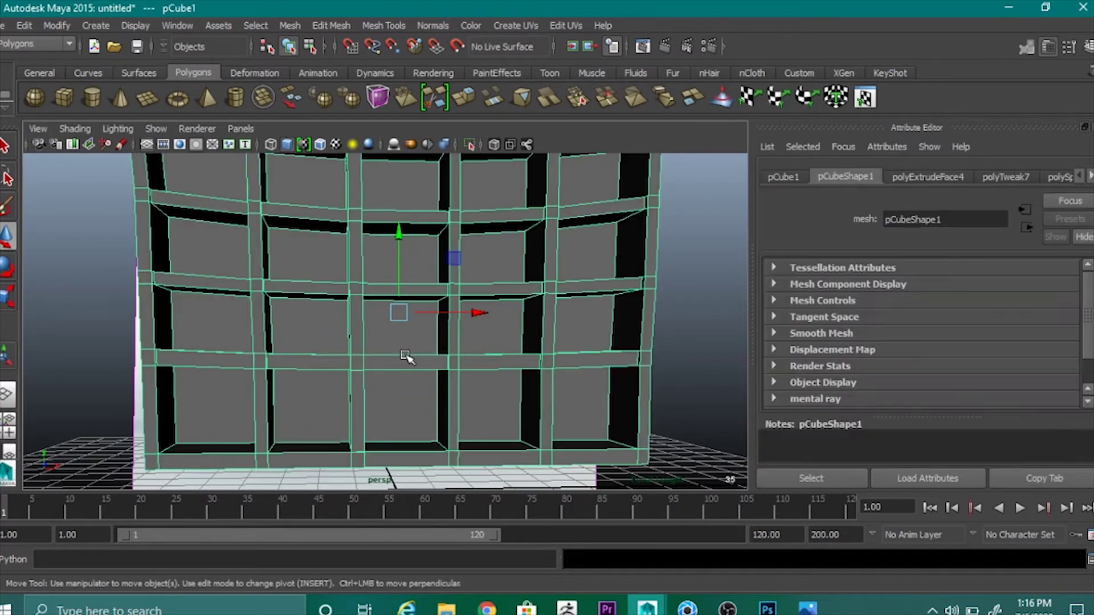
{"action": "key", "text": "space"}
{"action": "key", "text": "space"}
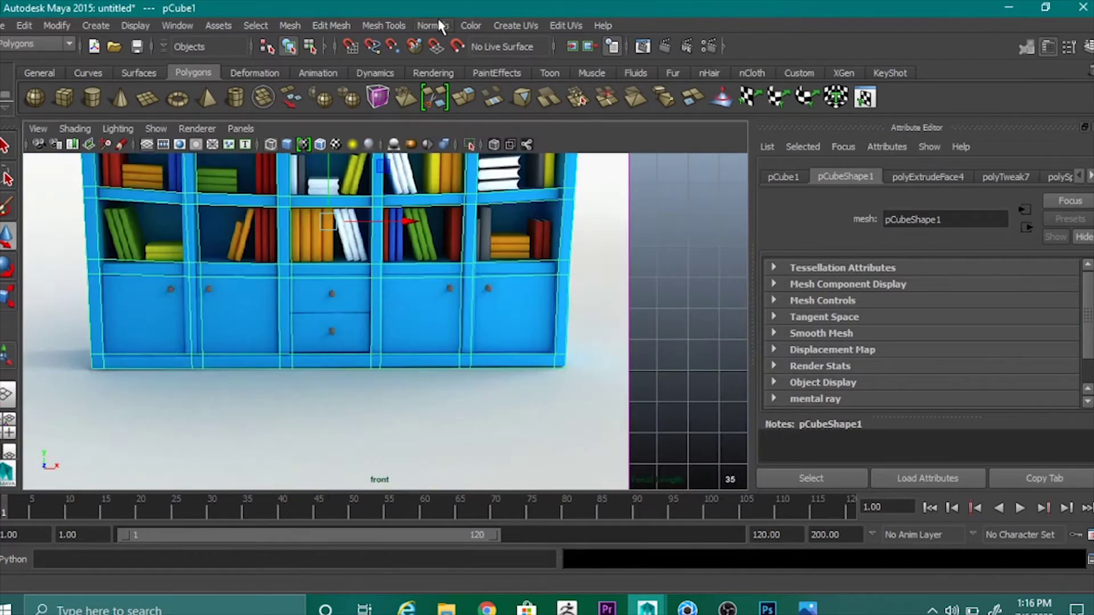
{"action": "left_click", "coordinate": [384, 25]}
{"action": "left_click", "coordinate": [412, 211]}
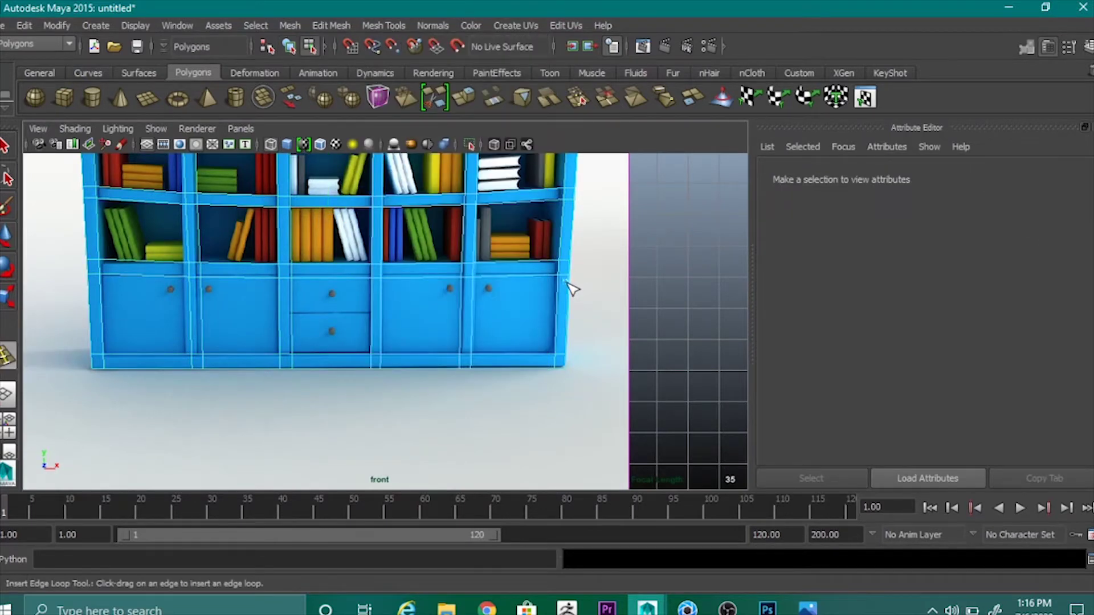
{"action": "left_click", "coordinate": [572, 287]}
{"action": "left_click", "coordinate": [575, 286]}
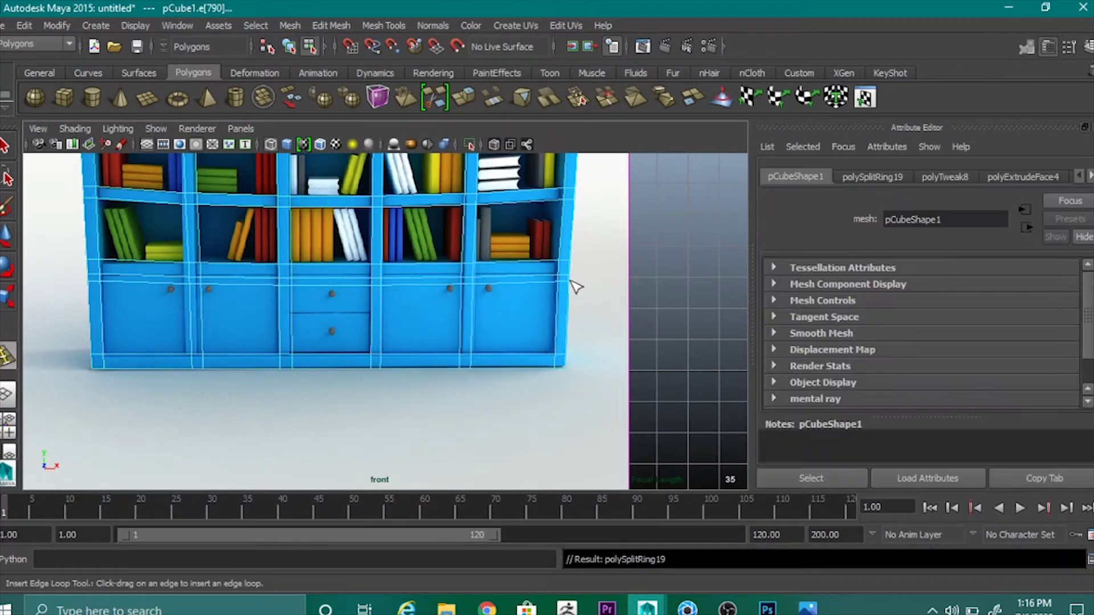
Raise the new edge loop to about Y 2.96, close to the underside of the cabinet-top board.
{"action": "left_click", "coordinate": [6, 235]}
{"action": "double_click", "coordinate": [258, 285]}
{"action": "left_click_drag", "start_coordinate": [328, 215], "coordinate": [329, 203]}
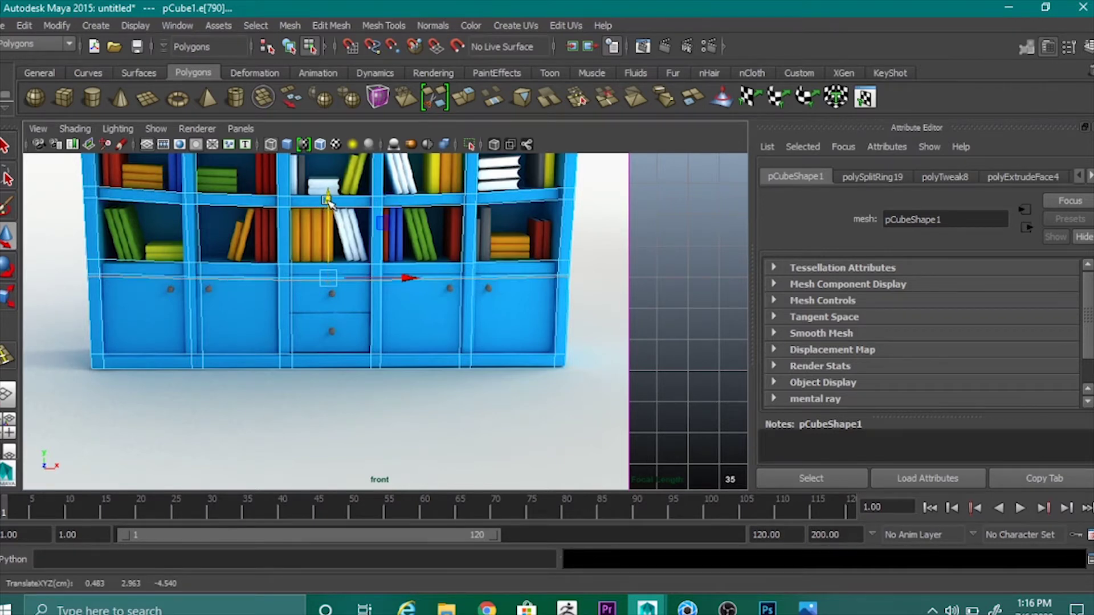
Extrude the five back-panel faces of the bottom row forward to about Z -3.365 to form the door and drawer fronts.
{"action": "right_click", "coordinate": [359, 312]}
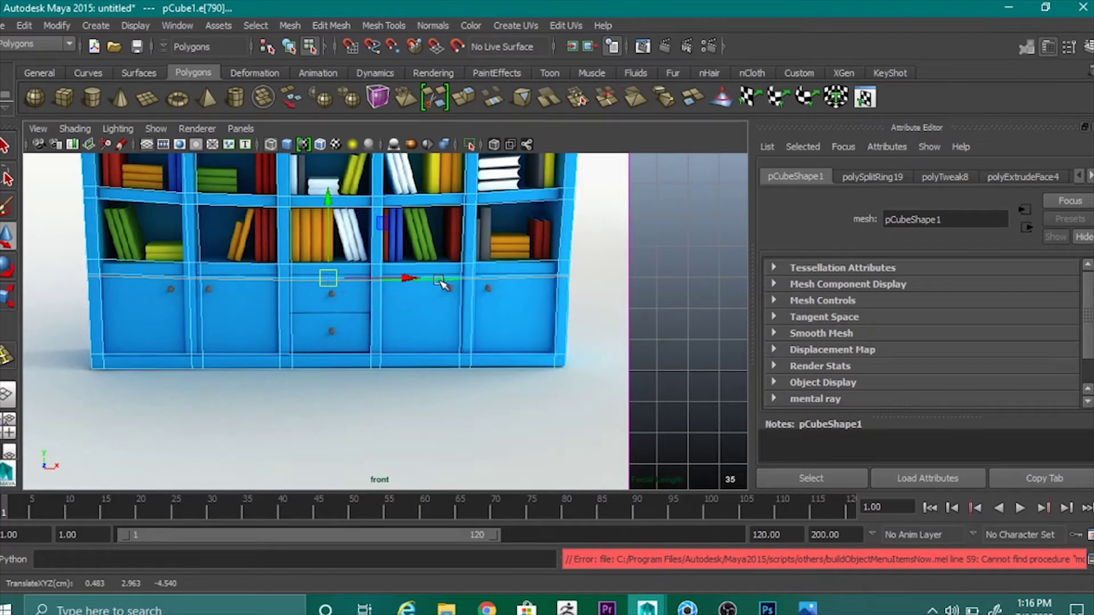
{"action": "right_click_drag", "start_coordinate": [435, 272], "coordinate": [433, 308]}
{"action": "left_click", "coordinate": [148, 337]}
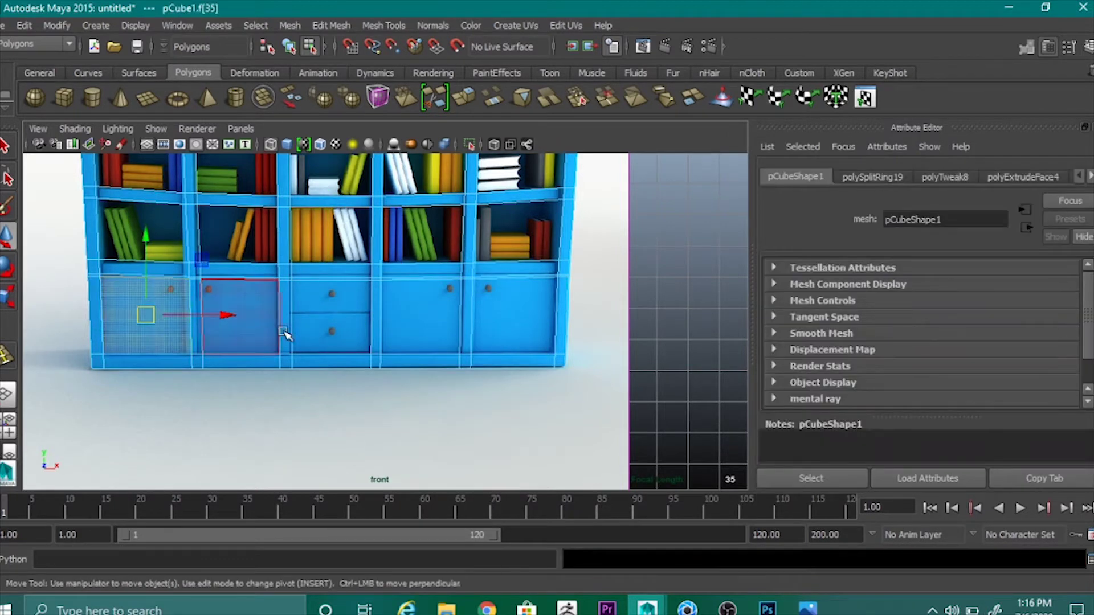
{"action": "left_click", "coordinate": [240, 322], "text": "shift"}
{"action": "left_click", "coordinate": [319, 319], "text": "shift"}
{"action": "left_click", "coordinate": [419, 322], "text": "shift"}
{"action": "left_click", "coordinate": [489, 329], "text": "shift"}
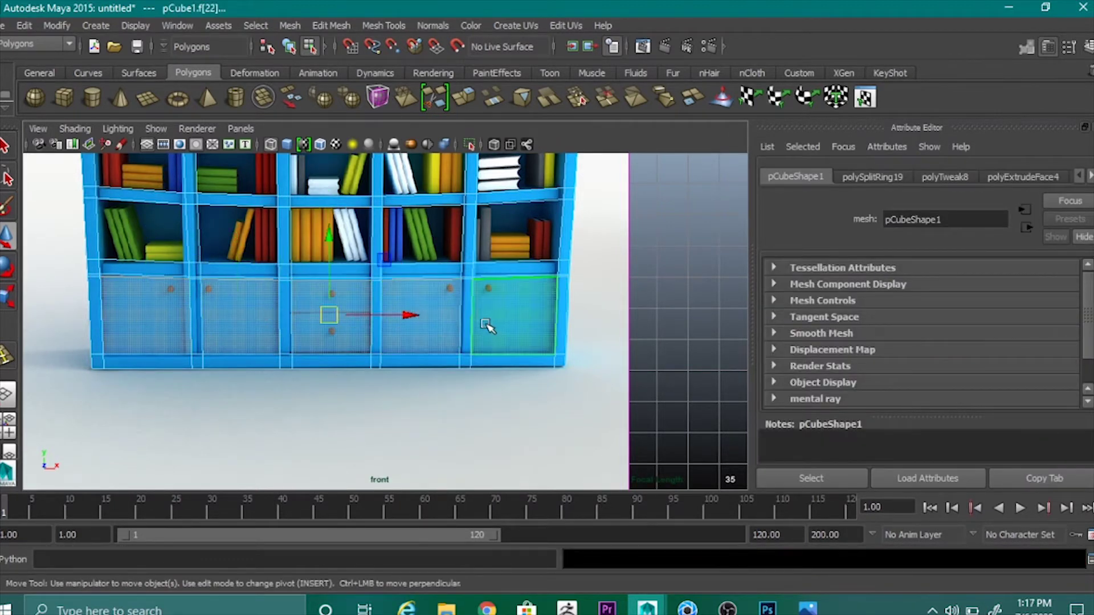
{"action": "key", "text": "space"}
{"action": "key", "text": "space"}
{"action": "scroll", "coordinate": [480, 418], "scroll_direction": "up", "scroll_amount": 5}
{"action": "left_click_drag", "start_coordinate": [481, 418], "coordinate": [447, 383], "text": "alt"}
{"action": "right_click_drag", "start_coordinate": [436, 302], "coordinate": [431, 339], "text": "shift"}
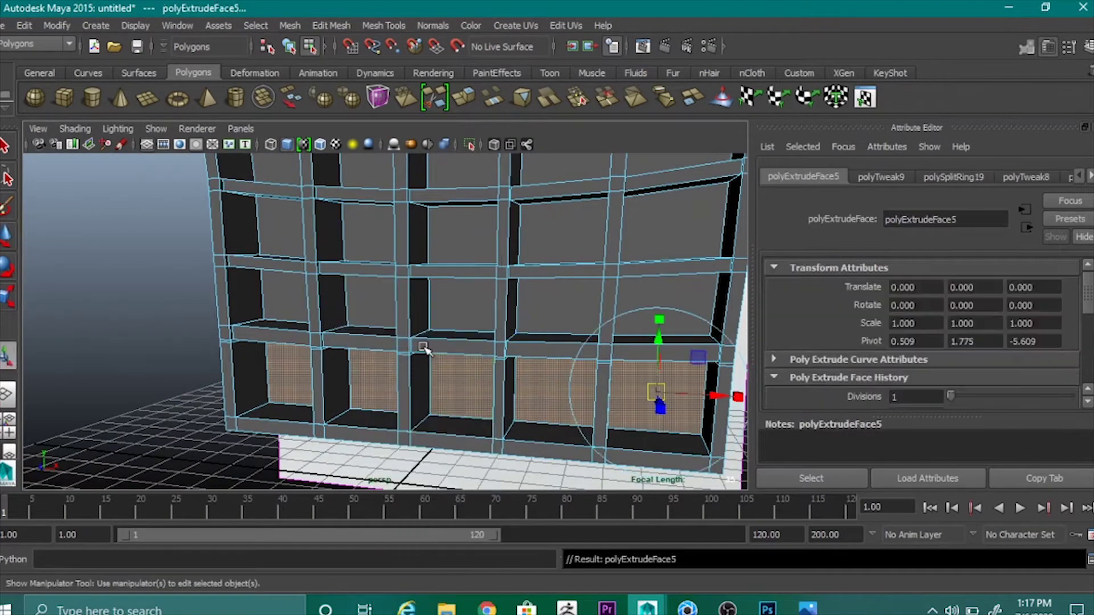
{"action": "left_click_drag", "start_coordinate": [424, 410], "coordinate": [425, 409]}
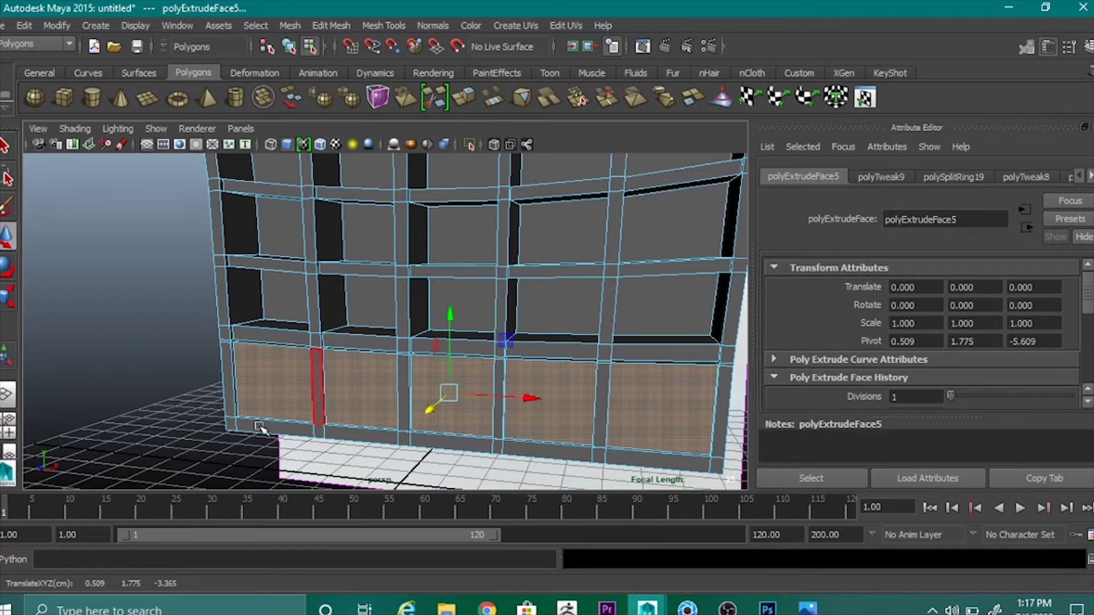
{"action": "left_click_drag", "start_coordinate": [311, 439], "coordinate": [269, 464], "text": "alt"}
{"action": "left_click", "coordinate": [332, 317]}
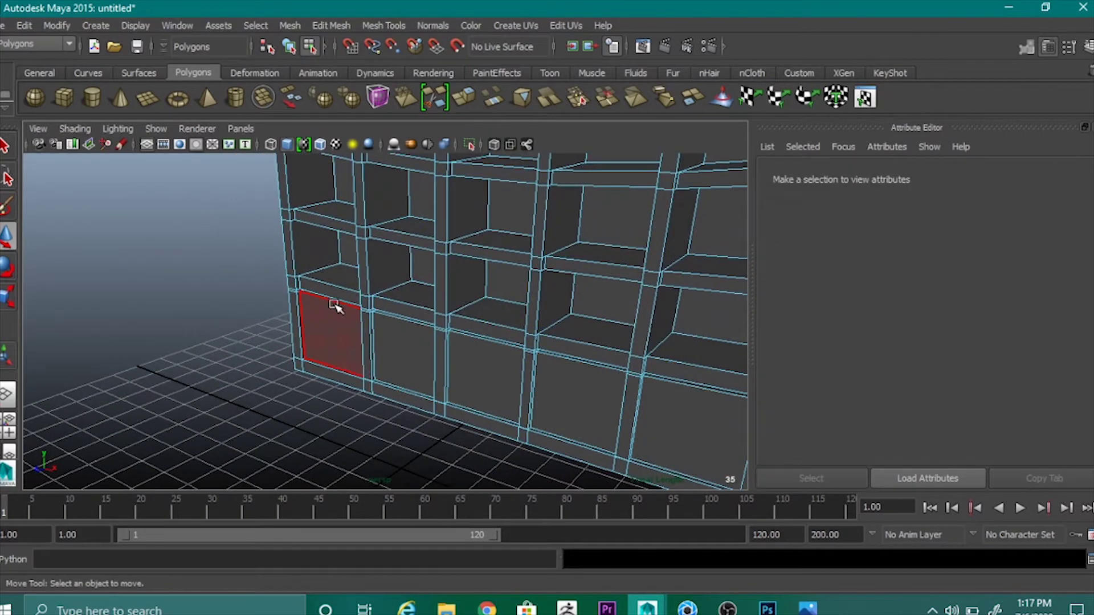
Insert two closely spaced horizontal edge loops across the cabinet fronts at the reference's seam between the two drawers.
{"action": "right_click_drag", "start_coordinate": [334, 304], "coordinate": [361, 251]}
{"action": "left_click_drag", "start_coordinate": [366, 406], "coordinate": [422, 383], "text": "alt"}
{"action": "left_click", "coordinate": [419, 381]}
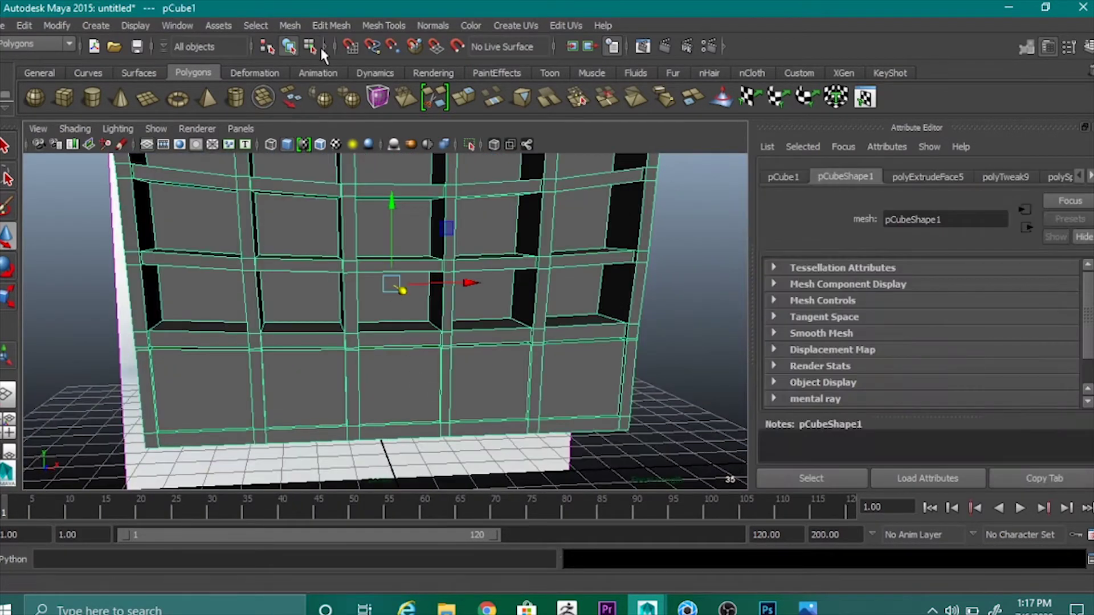
{"action": "left_click", "coordinate": [403, 26]}
{"action": "left_click", "coordinate": [389, 213]}
{"action": "key", "text": "space"}
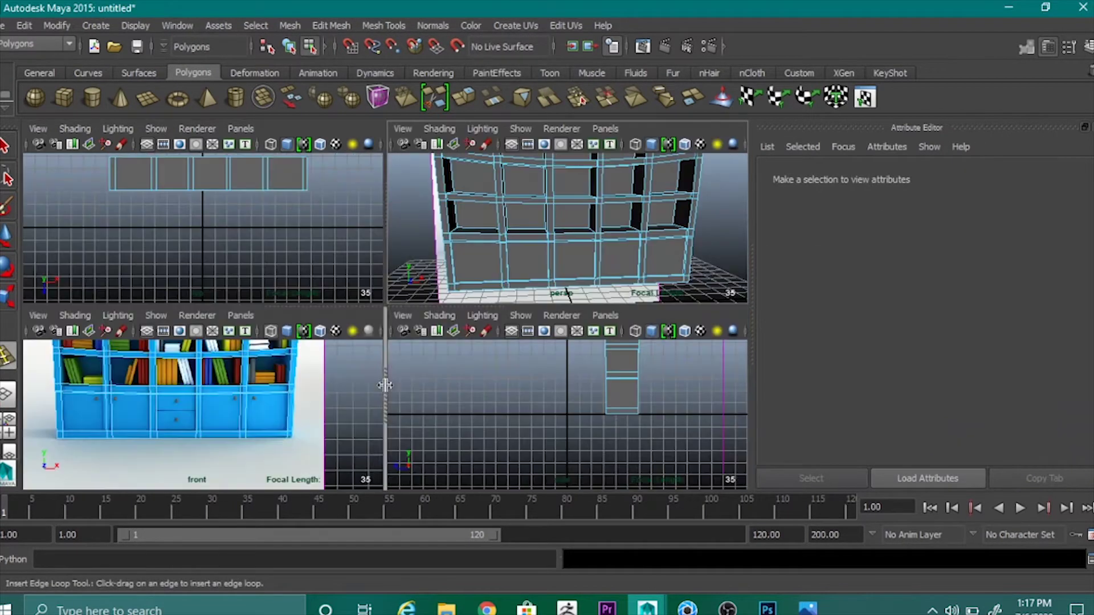
{"action": "key", "text": "space"}
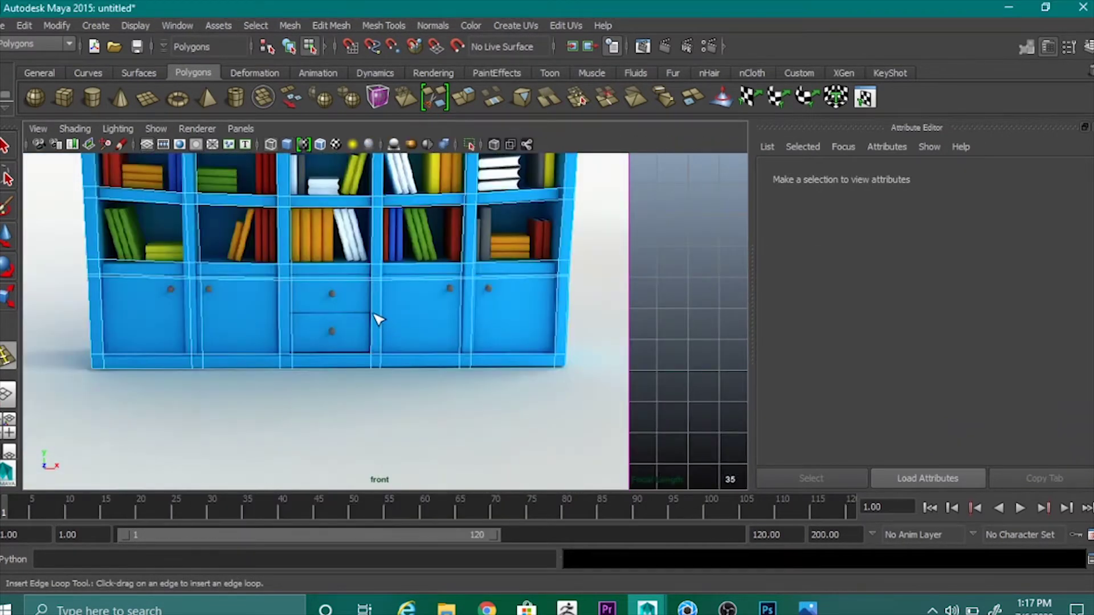
{"action": "left_click_drag", "start_coordinate": [378, 315], "coordinate": [375, 315]}
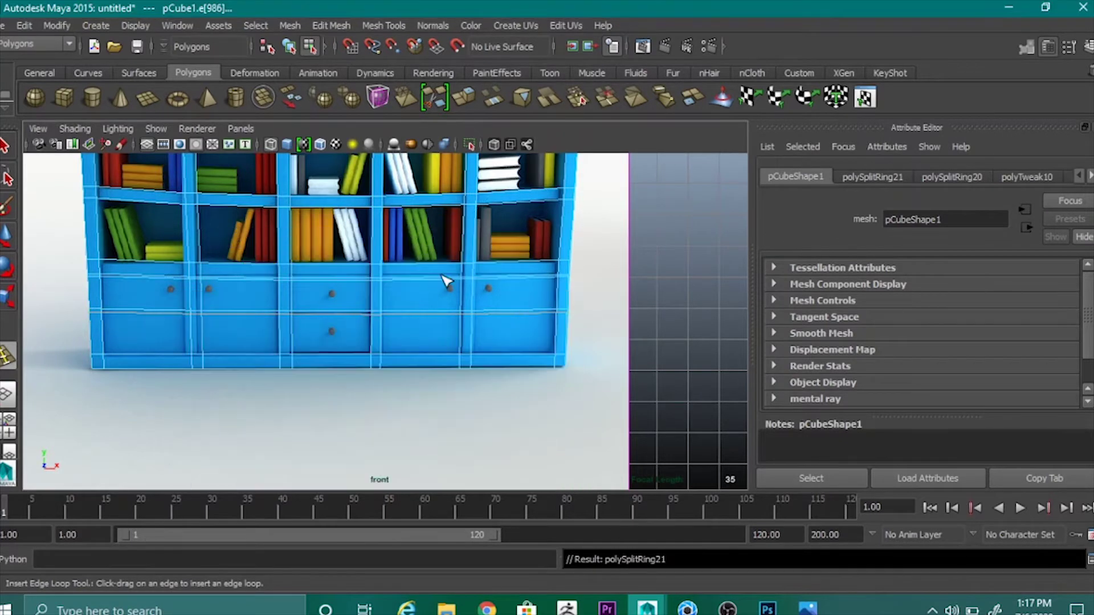
Extrude the thin face between the seam loops on the middle cabinet front inward to about Z -3.504 as a drawer groove.
{"action": "key", "text": "space"}
{"action": "key", "text": "space"}
{"action": "right_click_drag", "start_coordinate": [427, 387], "coordinate": [428, 308]}
{"action": "key", "text": "w"}
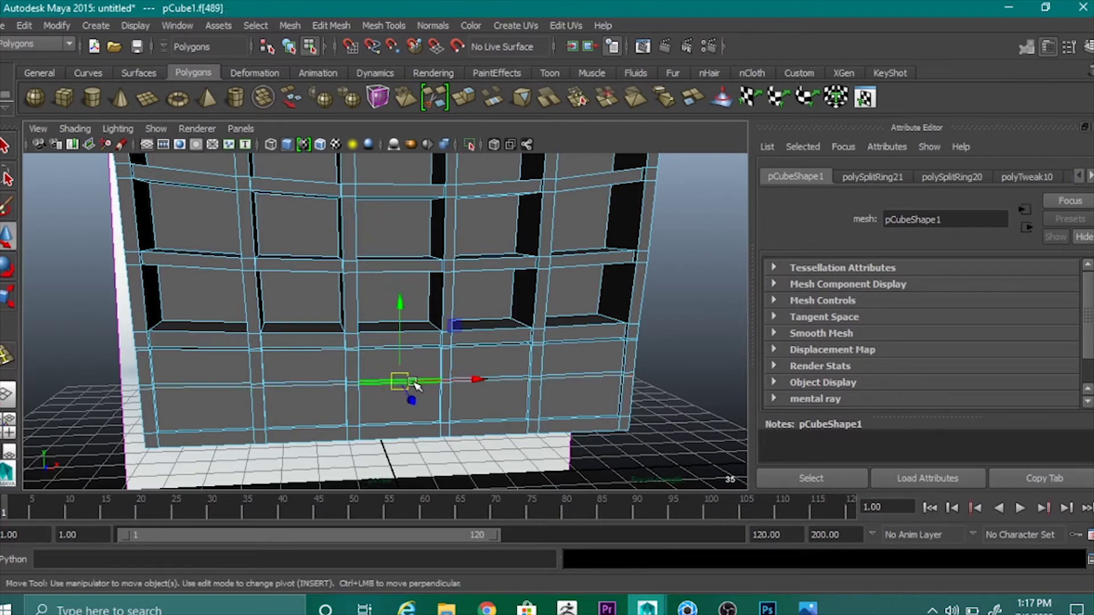
{"action": "left_click", "coordinate": [461, 98]}
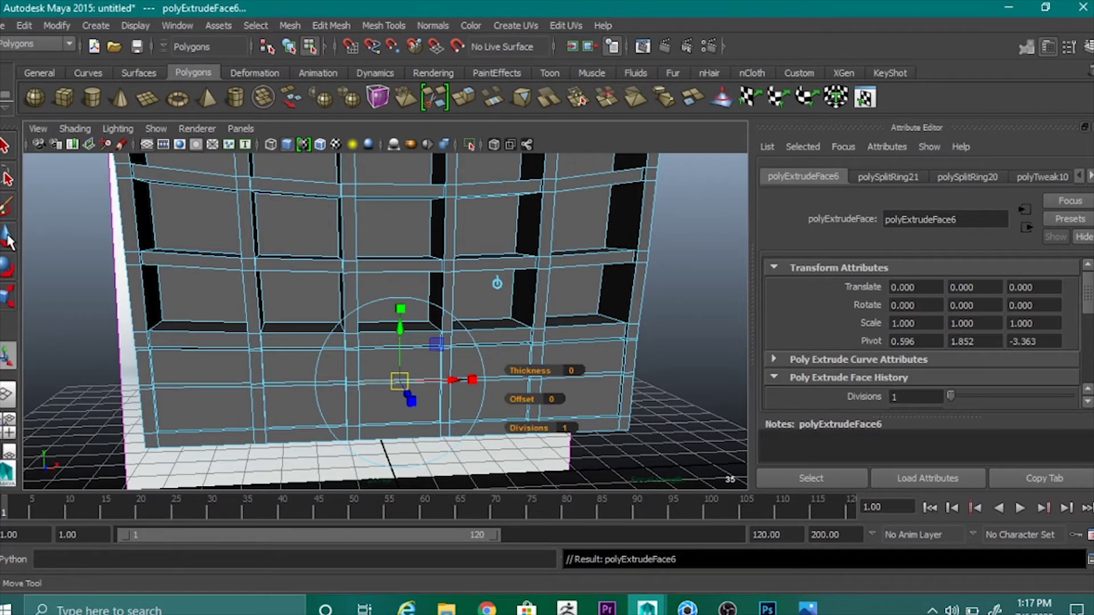
{"action": "left_click", "coordinate": [8, 237]}
{"action": "mouse_move", "coordinate": [399, 414]}
{"action": "left_mouse_down", "text": "alt"}
{"action": "mouse_move", "coordinate": [445, 462]}
{"action": "mouse_move", "coordinate": [412, 400]}
{"action": "left_mouse_up", "text": "alt"}
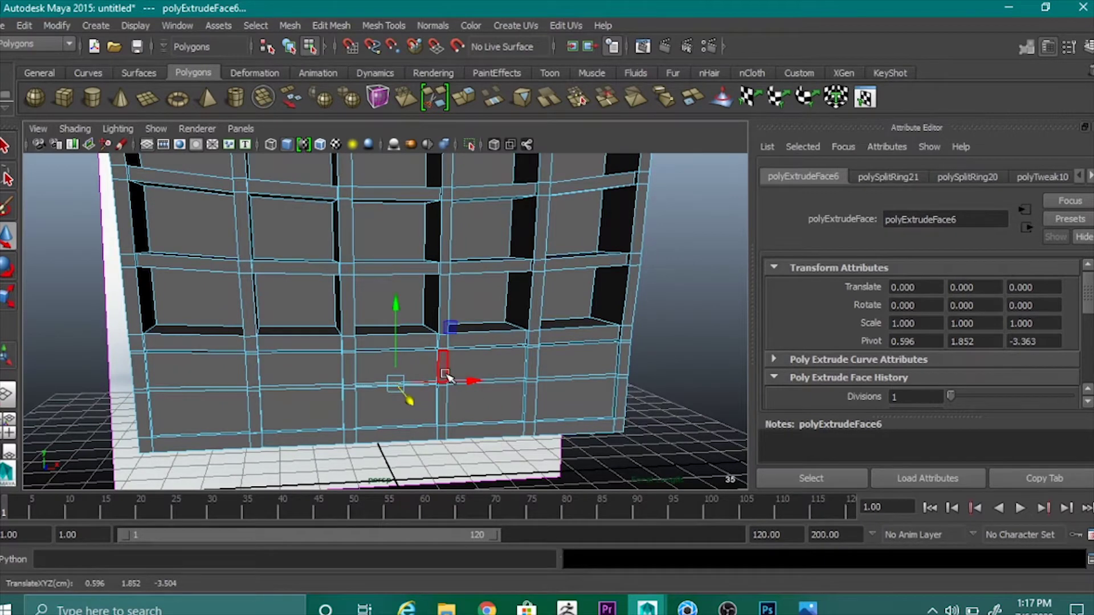
{"action": "right_click_drag", "start_coordinate": [446, 377], "coordinate": [513, 246]}
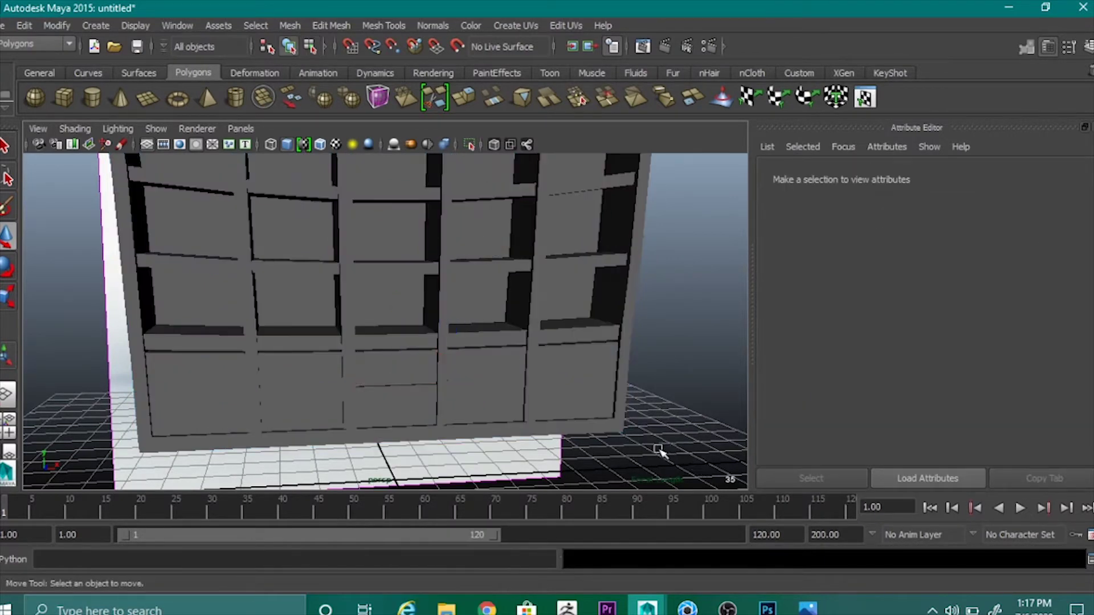
Create a small polygon sphere on the grid in front of the bookshelf as a door knob.
{"action": "left_click_drag", "start_coordinate": [658, 449], "coordinate": [603, 442], "text": "alt"}
{"action": "scroll", "coordinate": [516, 414], "scroll_direction": "down", "scroll_amount": 2}
{"action": "key", "text": "space"}
{"action": "key", "text": "space"}
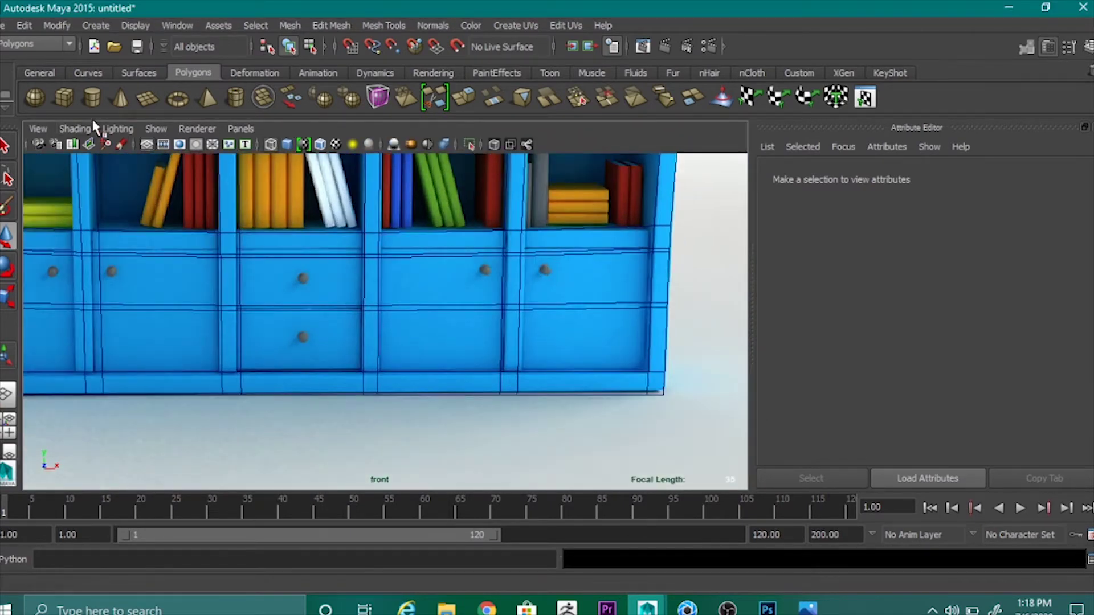
{"action": "scroll", "coordinate": [399, 322], "scroll_direction": "down", "scroll_amount": 3}
{"action": "key", "text": "space"}
{"action": "key", "text": "space"}
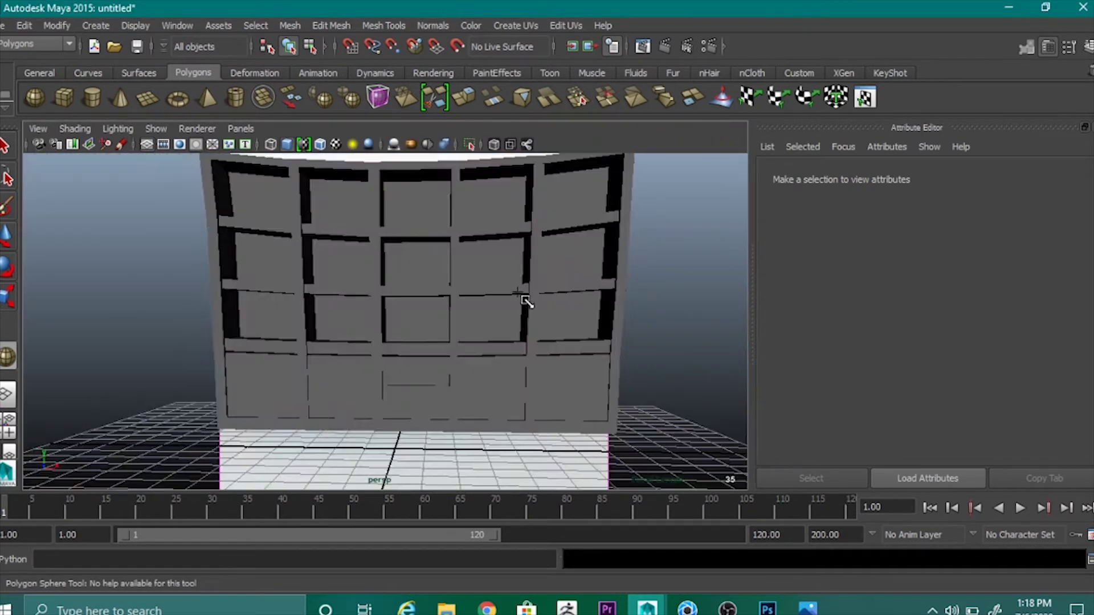
{"action": "left_click_drag", "start_coordinate": [527, 302], "coordinate": [523, 345], "text": "alt"}
{"action": "middle_click_drag", "start_coordinate": [523, 345], "coordinate": [483, 295], "text": "alt"}
{"action": "left_click_drag", "start_coordinate": [484, 296], "coordinate": [477, 312], "text": "alt"}
{"action": "left_click_drag", "start_coordinate": [458, 323], "coordinate": [471, 333]}
Set the sphere's X rotation to 90 degrees.
{"action": "left_click", "coordinate": [7, 268]}
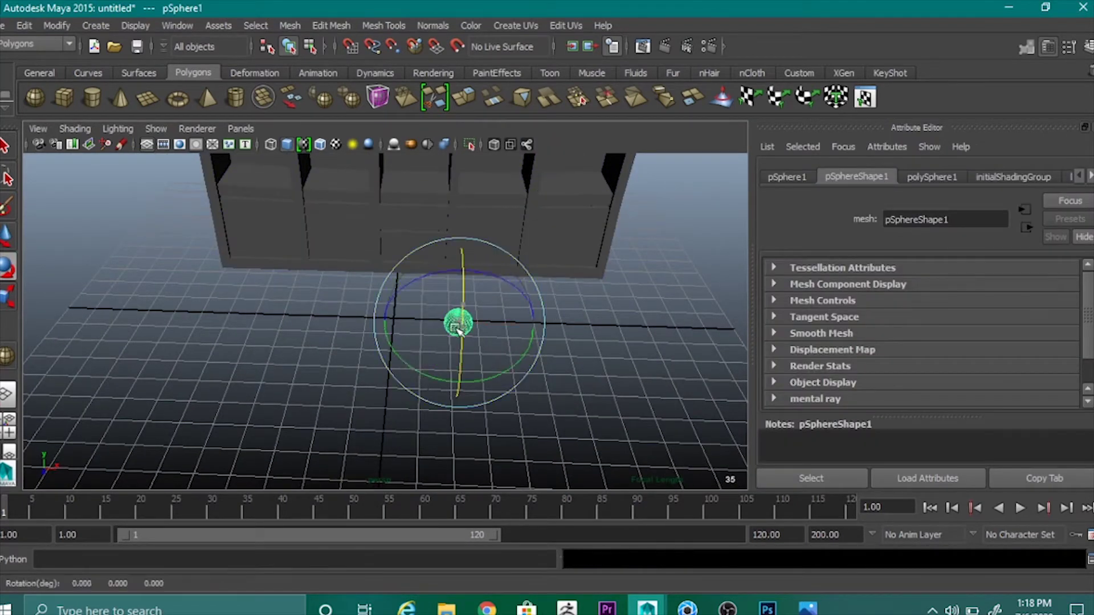
{"action": "left_click", "coordinate": [787, 178]}
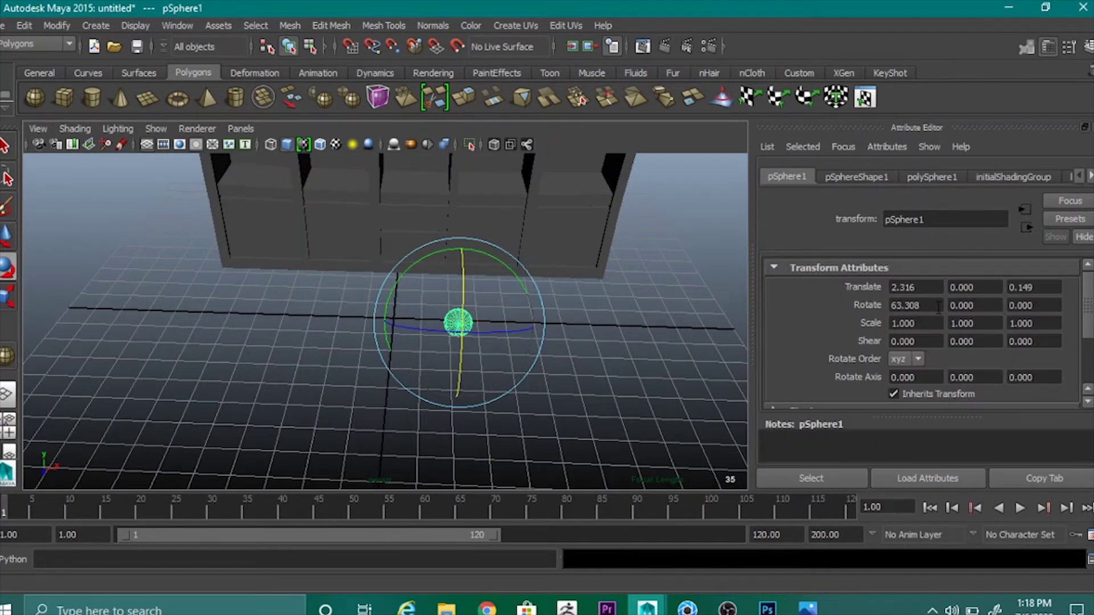
{"action": "left_click_drag", "start_coordinate": [938, 308], "coordinate": [862, 307]}
{"action": "key", "text": "Return"}
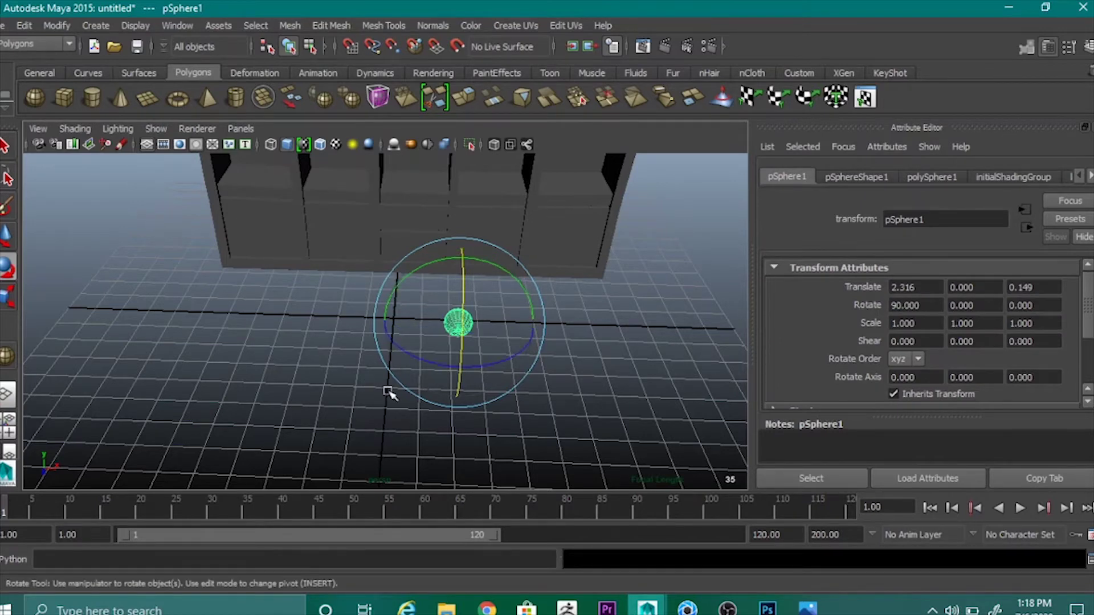
Move the sphere to about X -4.108, Y 2.845 and scale it down uniformly to about 0.553.
{"action": "key", "text": "w"}
{"action": "left_click_drag", "start_coordinate": [538, 320], "coordinate": [317, 306]}
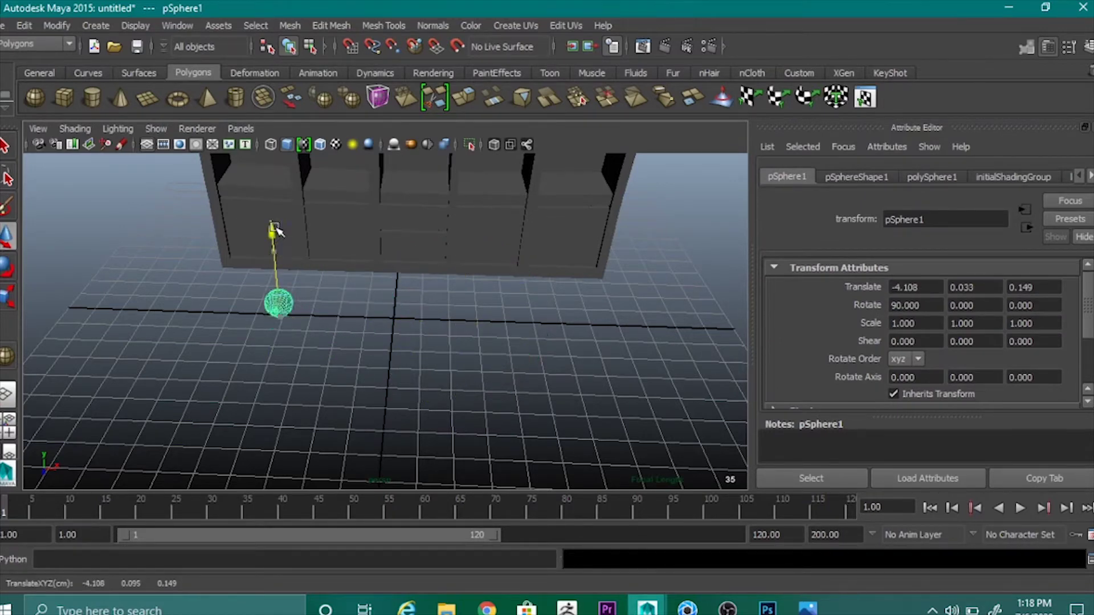
{"action": "left_click_drag", "start_coordinate": [274, 251], "coordinate": [274, 181]}
{"action": "left_click", "coordinate": [9, 296]}
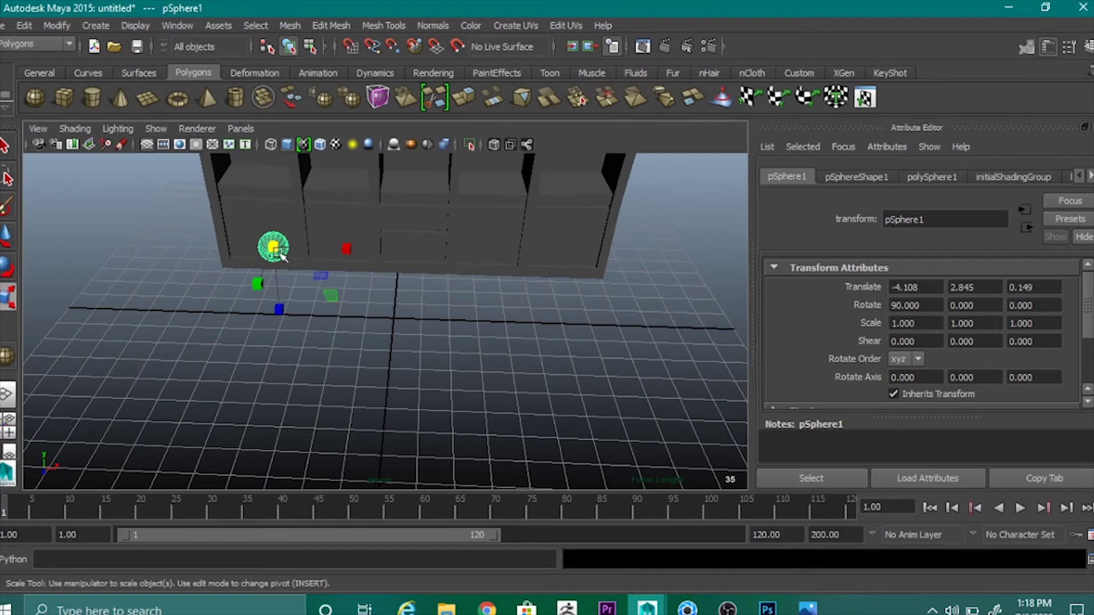
{"action": "left_click_drag", "start_coordinate": [273, 246], "coordinate": [268, 251]}
Align the sphere with the reference knob on the leftmost door at about X -4.606, Y 2.584, scaled uniformly to about 0.417.
{"action": "key", "text": "space"}
{"action": "key", "text": "space"}
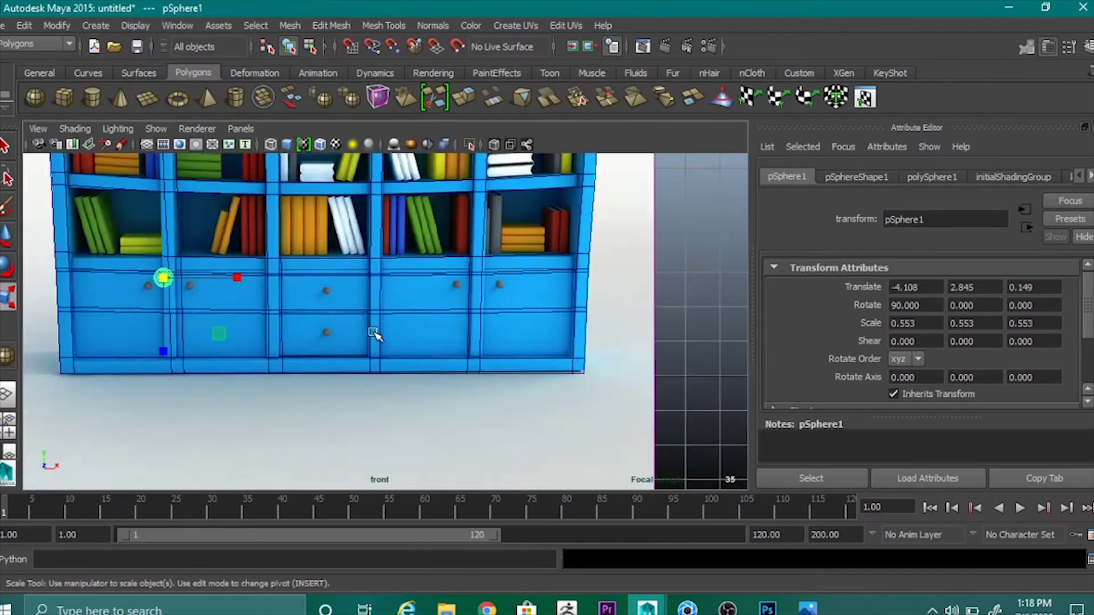
{"action": "key", "text": "w"}
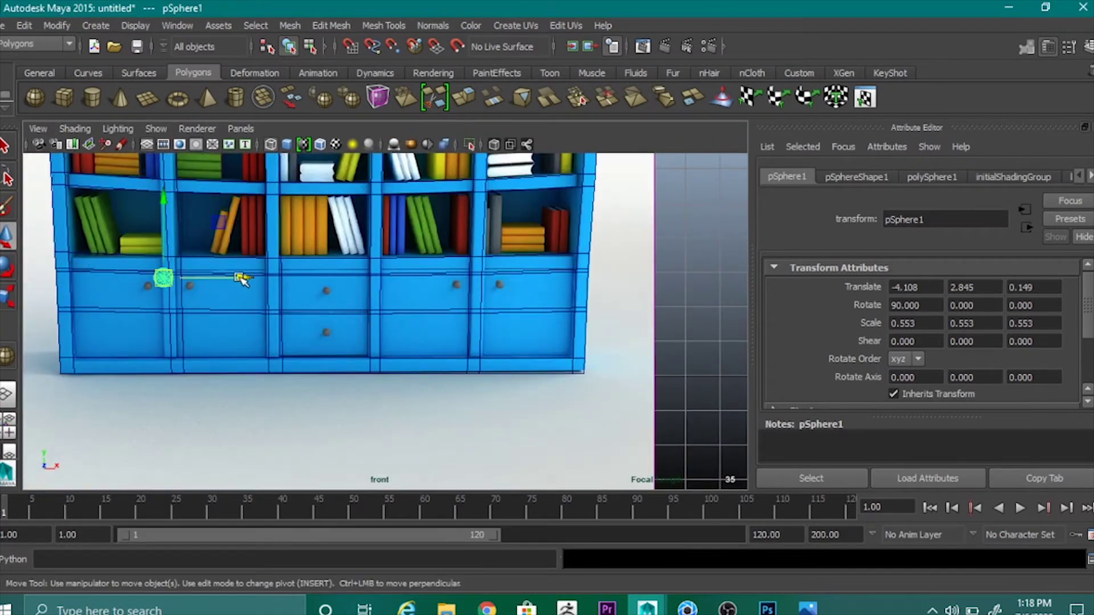
{"action": "left_click_drag", "start_coordinate": [239, 277], "coordinate": [225, 278]}
{"action": "left_click_drag", "start_coordinate": [149, 198], "coordinate": [148, 208]}
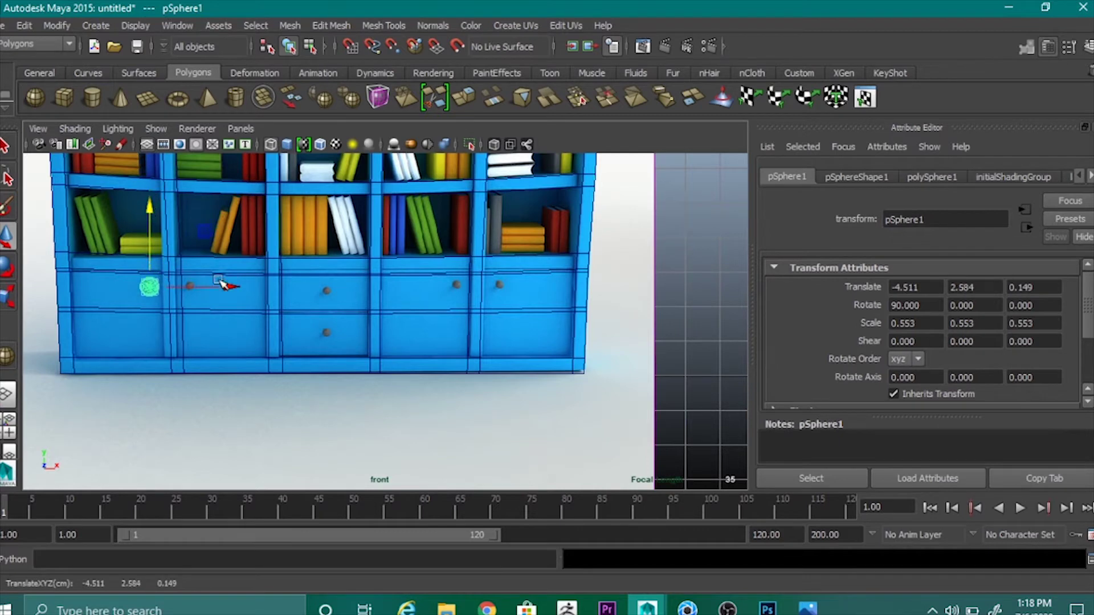
{"action": "left_click_drag", "start_coordinate": [223, 285], "coordinate": [227, 288]}
{"action": "left_click", "coordinate": [7, 294]}
{"action": "left_click_drag", "start_coordinate": [147, 286], "coordinate": [149, 291]}
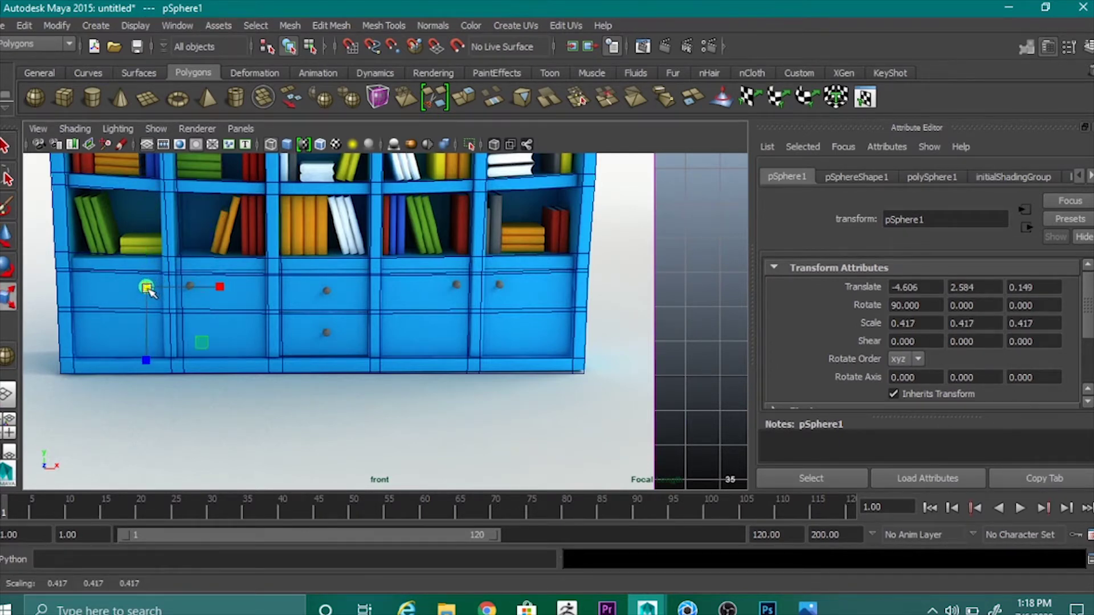
Move the knob back against the leftmost cabinet door to about Z -3.369.
{"action": "left_click", "coordinate": [6, 234]}
{"action": "key", "text": "space"}
{"action": "key", "text": "space"}
{"action": "left_click_drag", "start_coordinate": [520, 288], "coordinate": [391, 288], "text": "alt"}
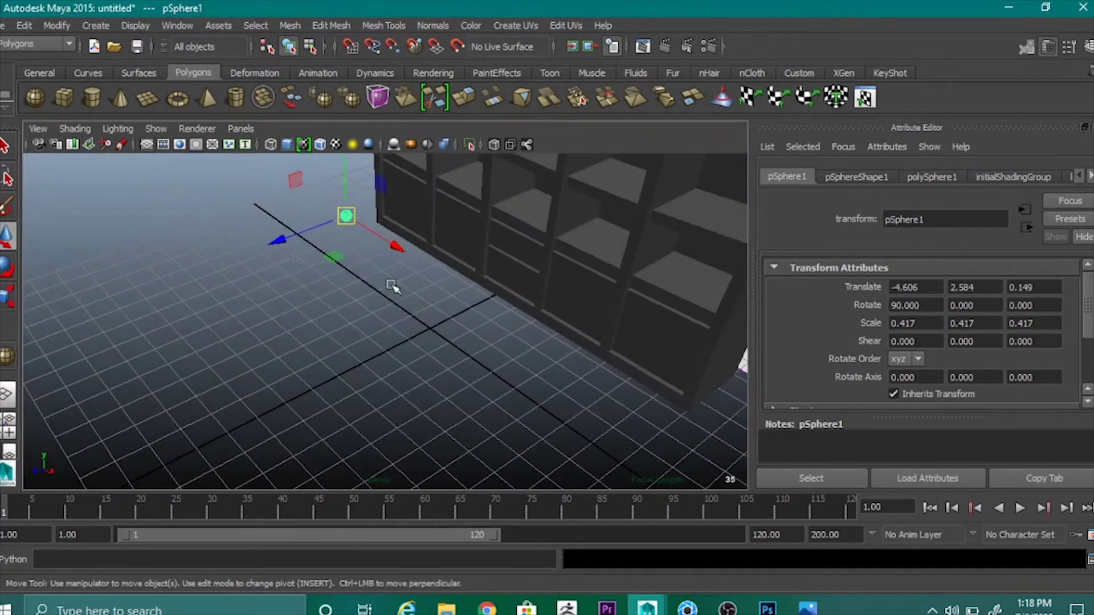
{"action": "left_click_drag", "start_coordinate": [279, 246], "coordinate": [360, 217]}
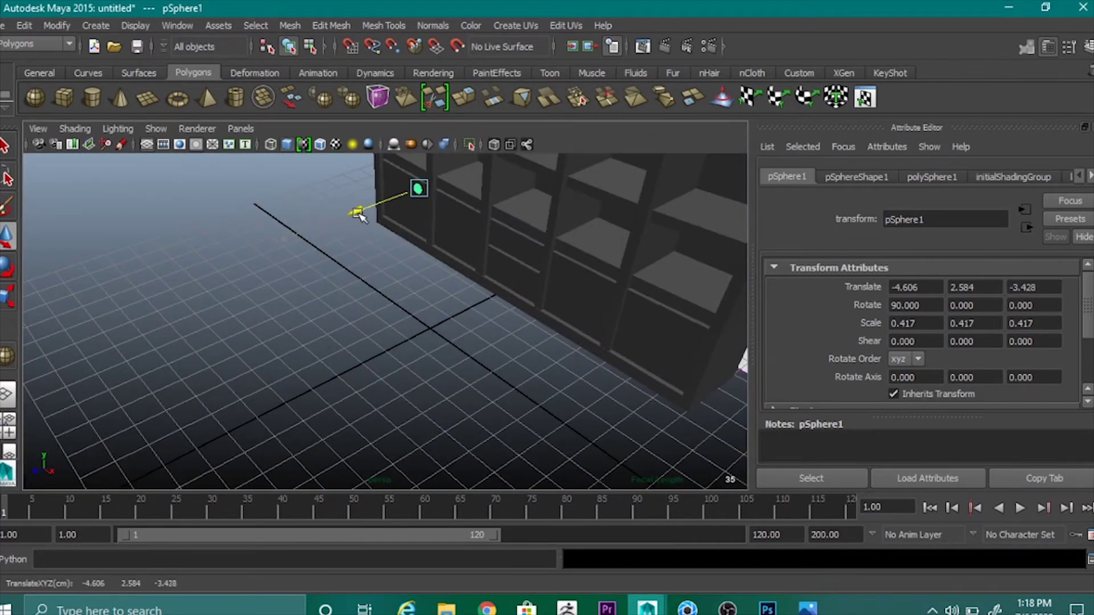
Scale the knob down uniformly to about 0.234 and centre it on the leftmost door's reference knob at about Y 2.619.
{"action": "key", "text": "space"}
{"action": "key", "text": "space"}
{"action": "scroll", "coordinate": [267, 336], "scroll_direction": "up", "scroll_amount": 5}
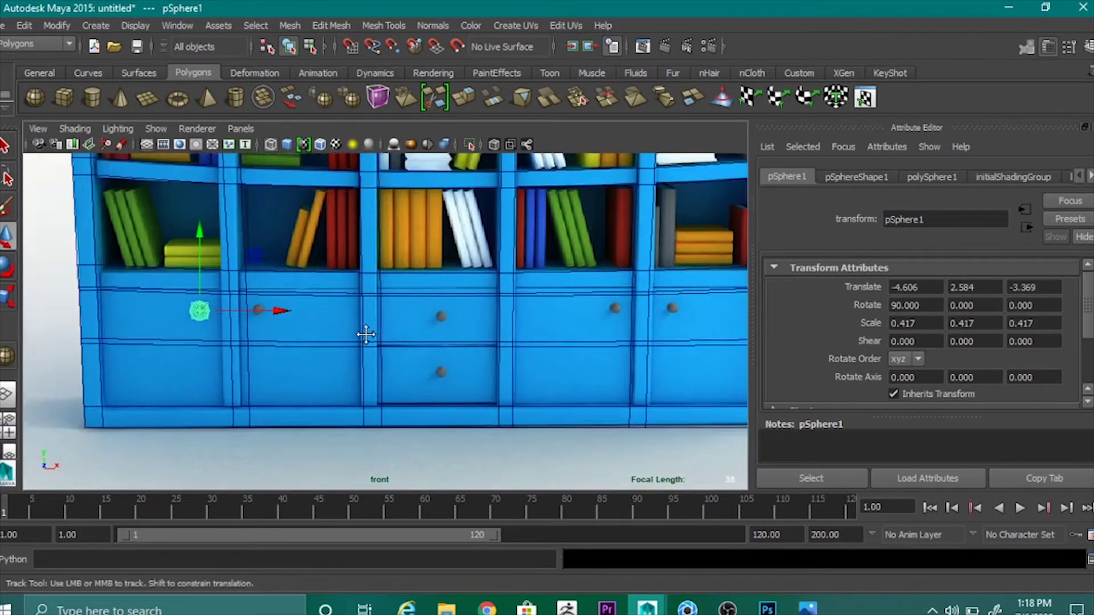
{"action": "left_click", "coordinate": [7, 298]}
{"action": "left_click_drag", "start_coordinate": [268, 336], "coordinate": [191, 351]}
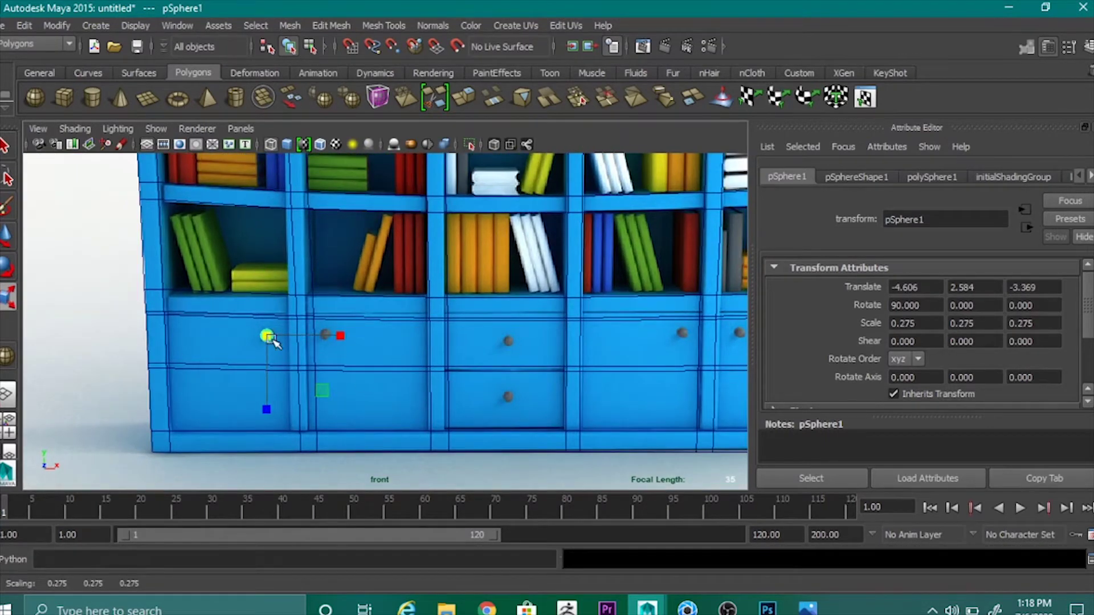
{"action": "key", "text": "w"}
{"action": "left_click_drag", "start_coordinate": [347, 337], "coordinate": [344, 337]}
{"action": "key", "text": "r"}
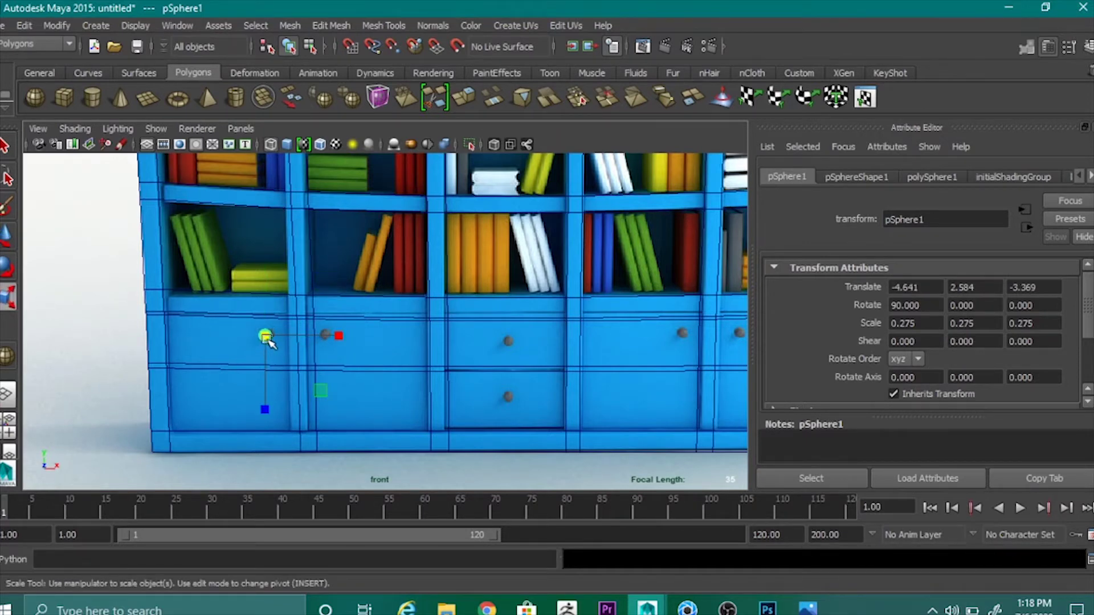
{"action": "left_click_drag", "start_coordinate": [266, 337], "coordinate": [245, 339]}
{"action": "key", "text": "w"}
{"action": "left_click_drag", "start_coordinate": [335, 336], "coordinate": [346, 337]}
{"action": "left_click_drag", "start_coordinate": [269, 284], "coordinate": [269, 283]}
Duplicate the knob onto the second door's reference knob at about X -3.330, Y 2.619.
{"action": "key", "text": "ctrl+d"}
{"action": "left_click_drag", "start_coordinate": [348, 334], "coordinate": [408, 336]}
{"action": "left_click_drag", "start_coordinate": [325, 254], "coordinate": [325, 254]}
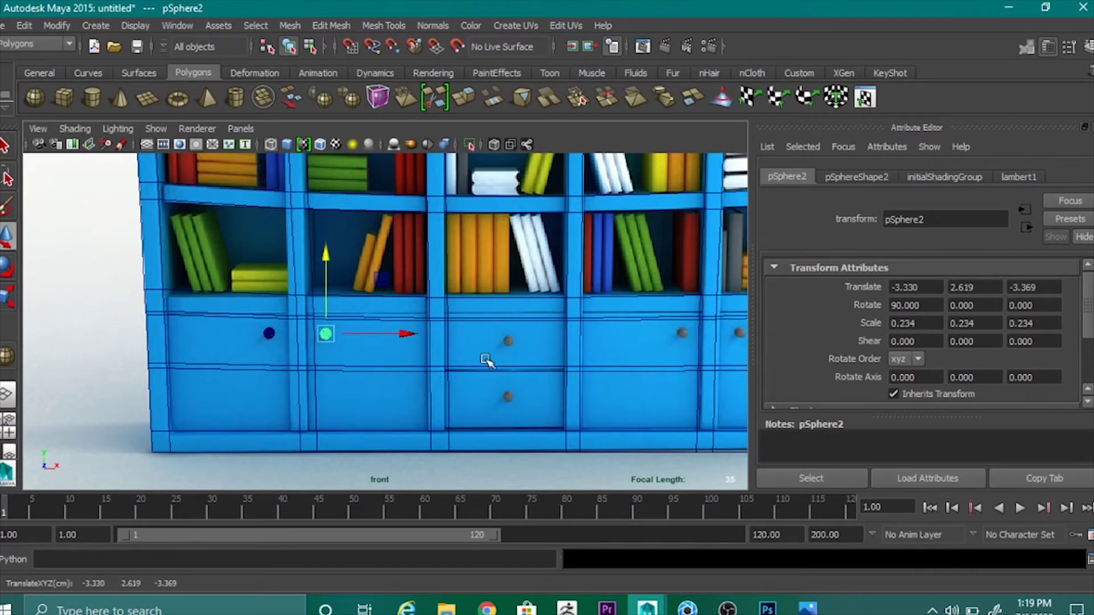
Duplicate the knob onto the upper middle drawer's reference knob at about X 0.639.
{"action": "key", "text": "ctrl+d"}
{"action": "left_click_drag", "start_coordinate": [364, 335], "coordinate": [587, 362]}
{"action": "left_click", "coordinate": [475, 337]}
{"action": "key", "text": "ctrl+z"}
Duplicate the drawer knob down onto the lower middle drawer's reference knob at about Y 1.255.
{"action": "left_click_drag", "start_coordinate": [507, 251], "coordinate": [510, 319]}
{"action": "key", "text": "ctrl+d"}
{"action": "middle_click_drag", "start_coordinate": [588, 351], "coordinate": [544, 356], "text": "alt"}
{"action": "left_click_drag", "start_coordinate": [468, 321], "coordinate": [468, 323]}
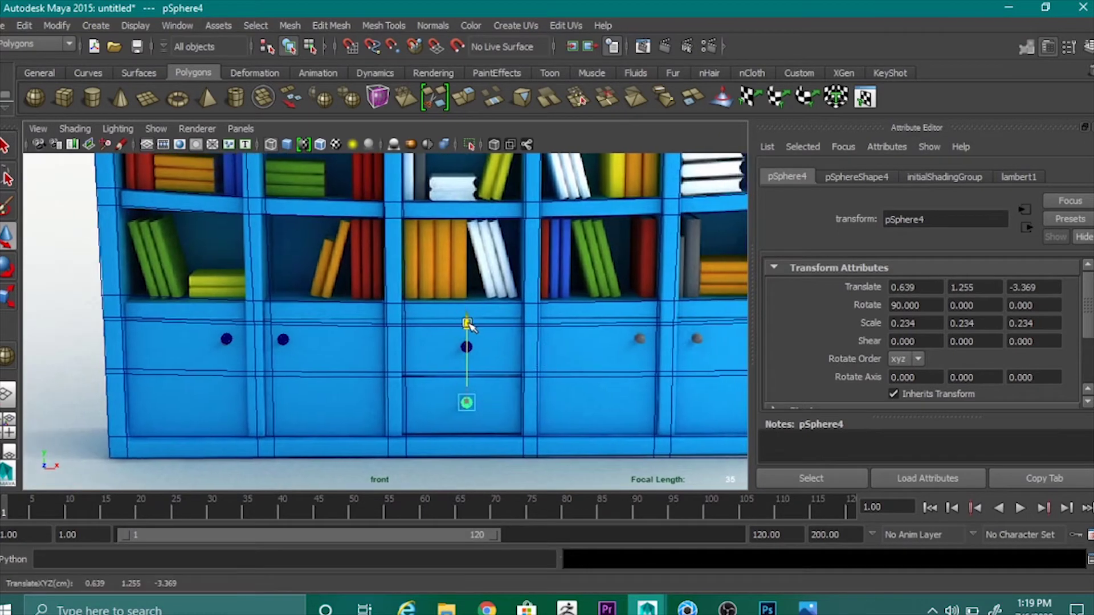
Duplicate the knob onto the fourth column's door, matching the reference at about X 4.360, Y 2.655.
{"action": "key", "text": "shift+d"}
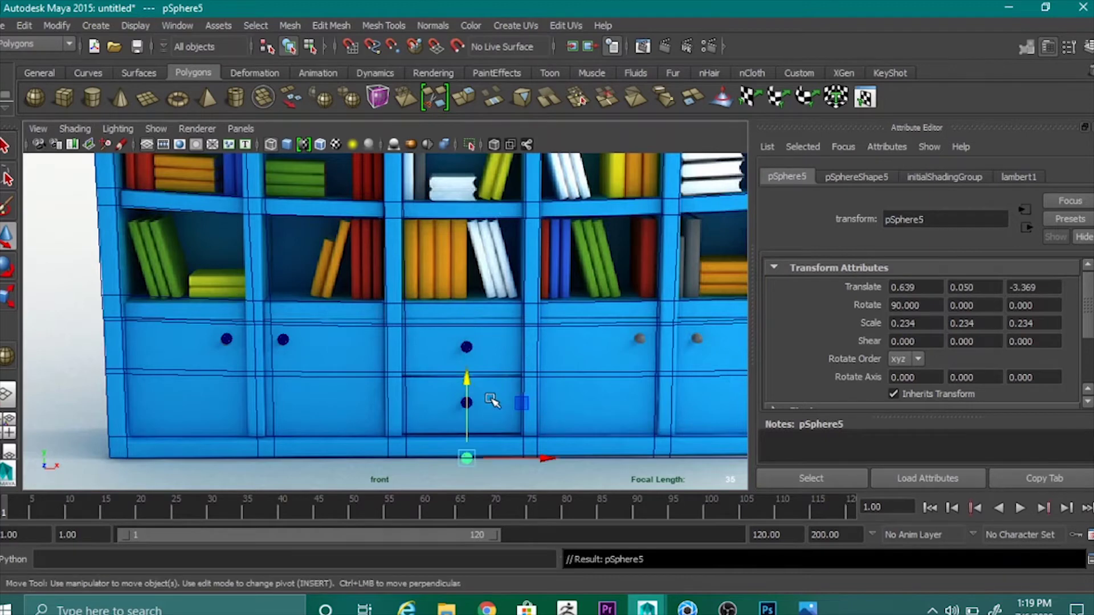
{"action": "left_click_drag", "start_coordinate": [467, 384], "coordinate": [466, 312]}
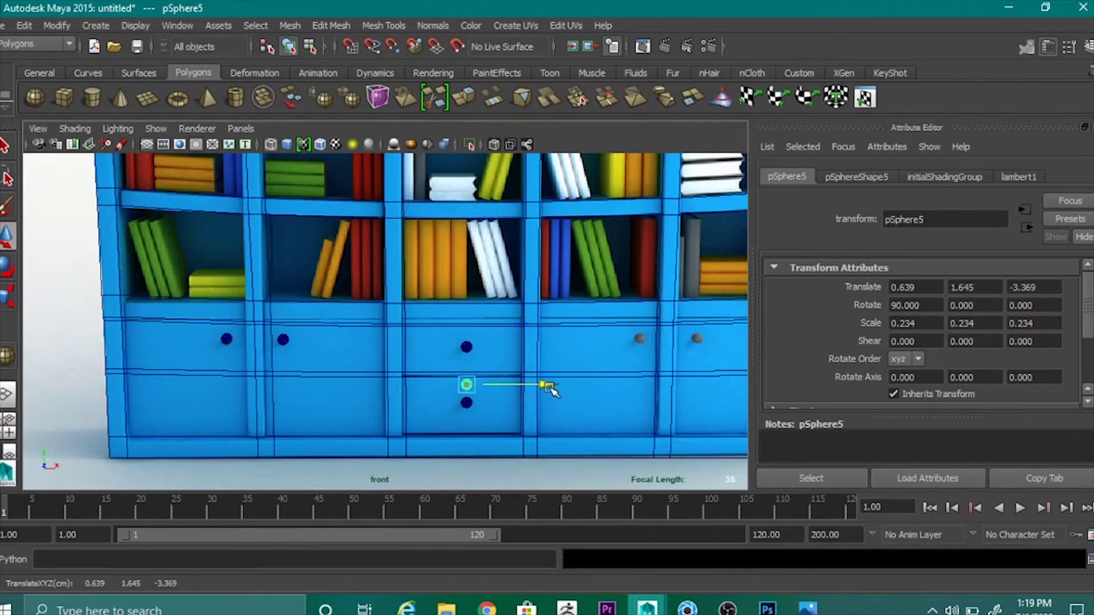
{"action": "left_click_drag", "start_coordinate": [549, 387], "coordinate": [712, 386]}
{"action": "left_click_drag", "start_coordinate": [625, 347], "coordinate": [625, 301]}
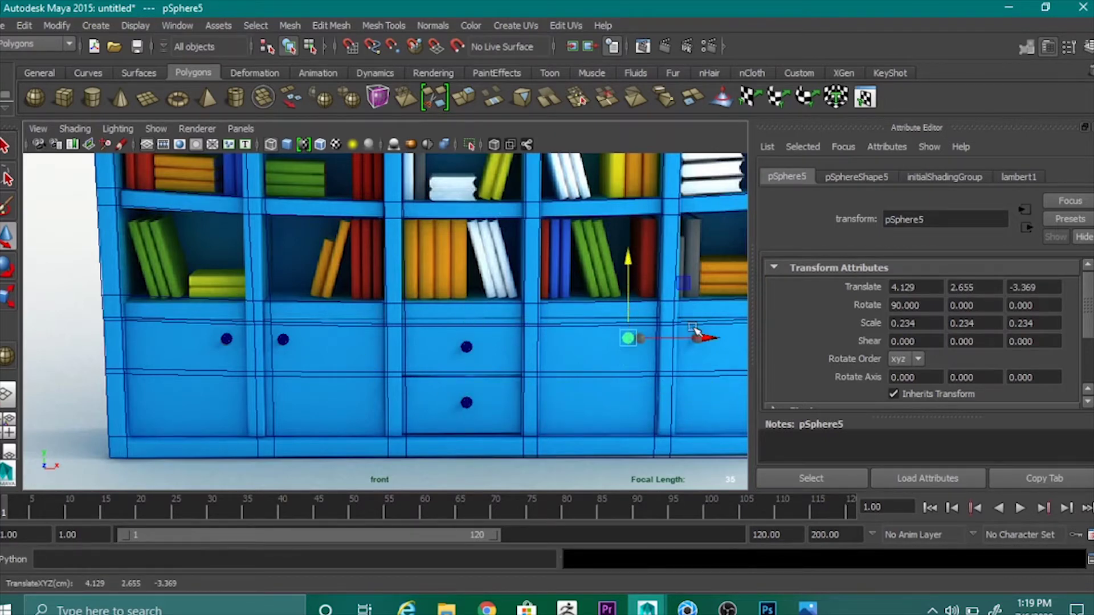
{"action": "left_click_drag", "start_coordinate": [707, 339], "coordinate": [718, 345]}
{"action": "left_click_drag", "start_coordinate": [638, 259], "coordinate": [640, 262]}
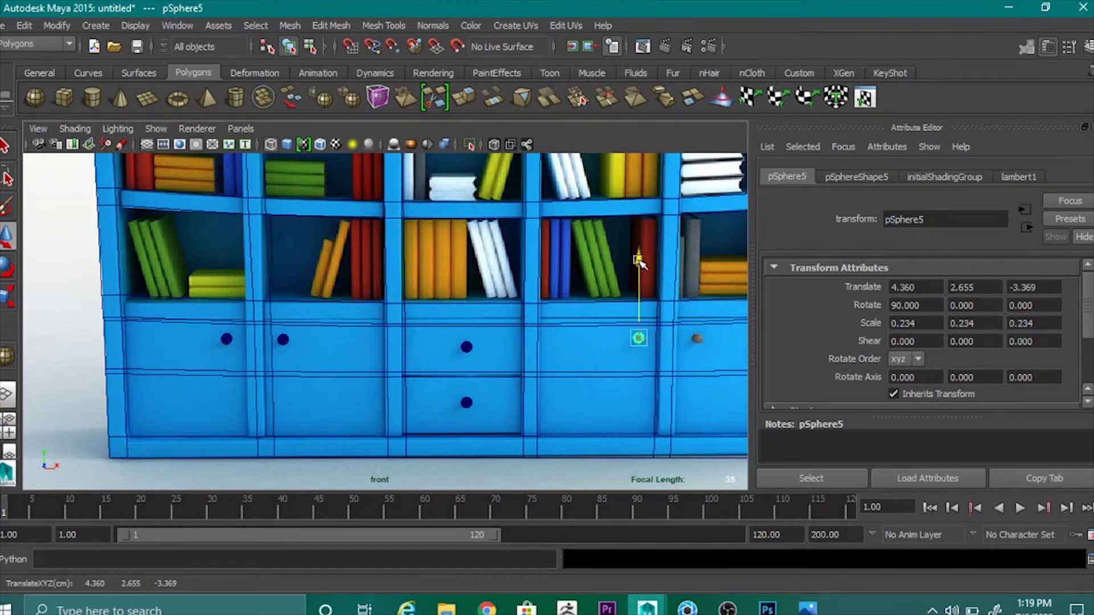
{"action": "key", "text": "shift+d"}
{"action": "scroll", "coordinate": [675, 379], "scroll_direction": "down", "scroll_amount": 3}
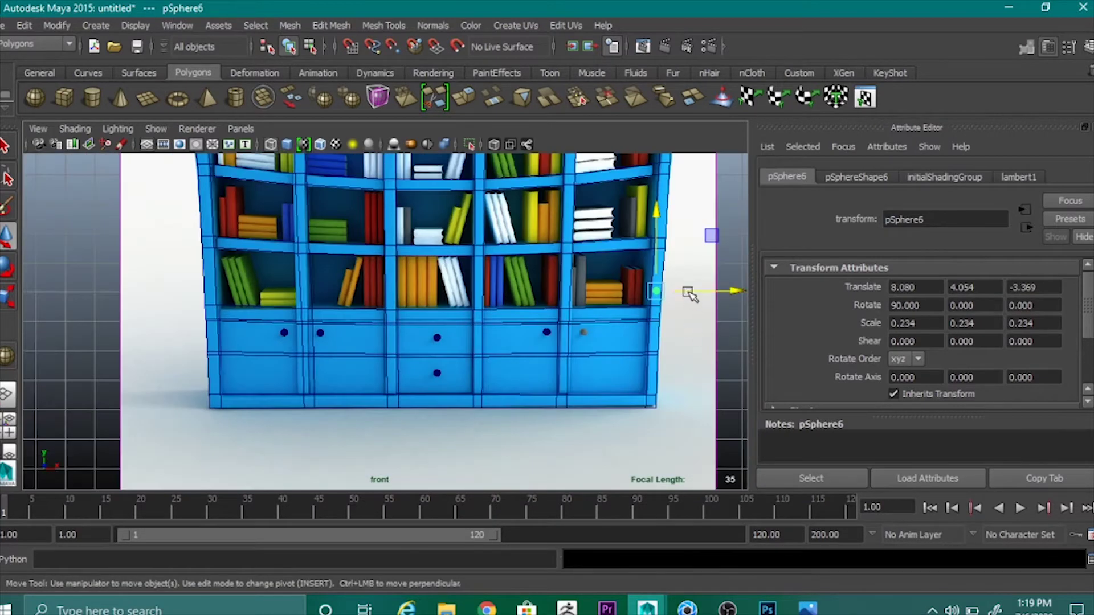
{"action": "left_click", "coordinate": [722, 294]}
Duplicate the fourth column's knob onto the rightmost door's reference knob at about X 5.612.
{"action": "left_click", "coordinate": [547, 332]}
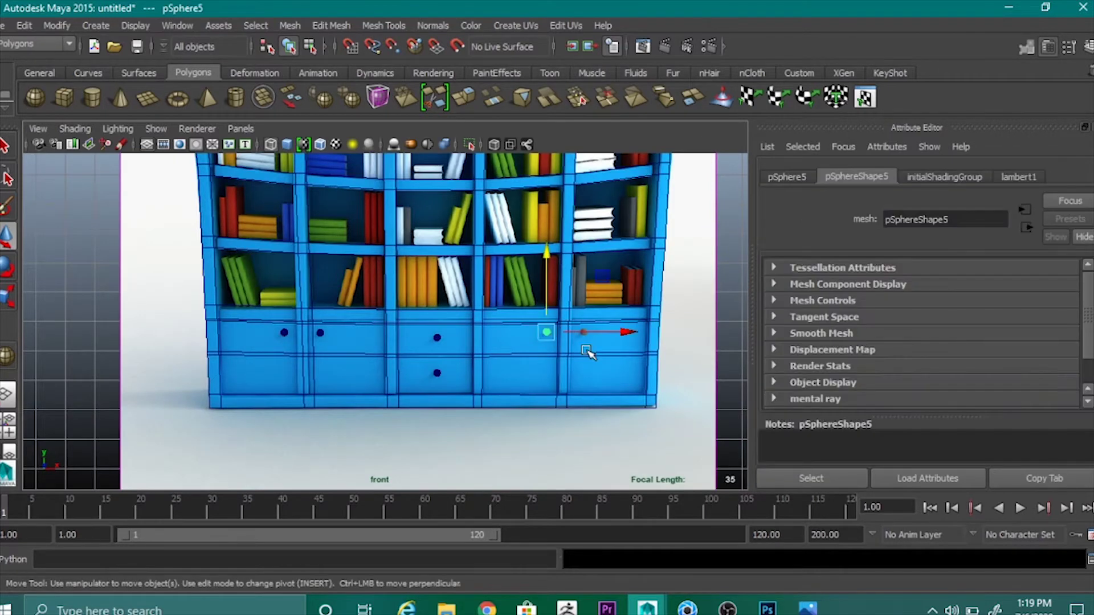
{"action": "left_click_drag", "start_coordinate": [623, 331], "coordinate": [664, 334]}
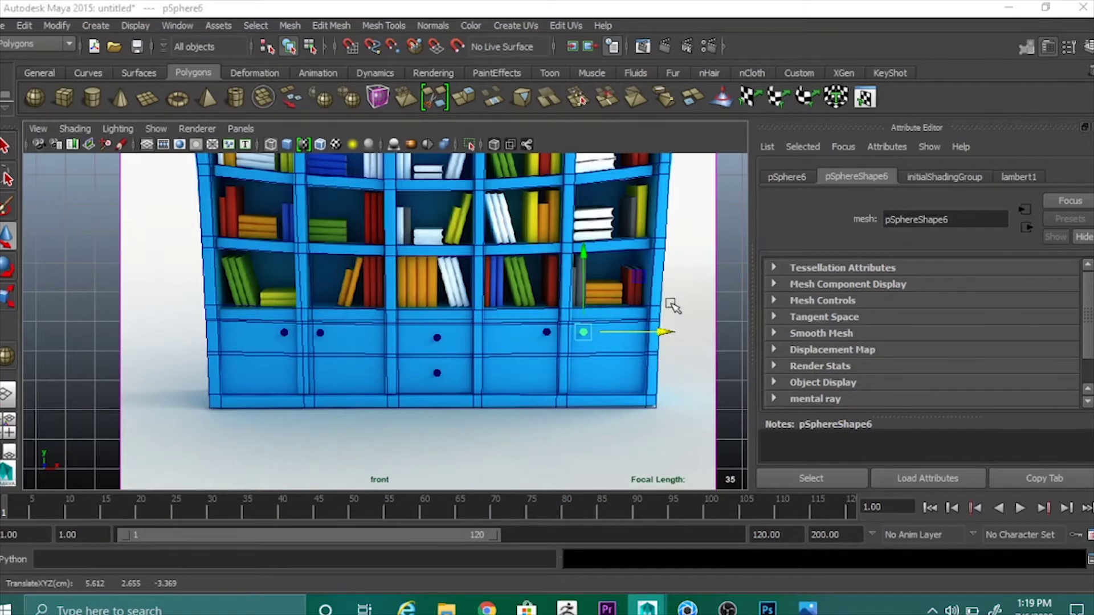
Select all six door and drawer knobs and shift them together slightly along Z.
{"action": "key", "text": "space"}
{"action": "key", "text": "space"}
{"action": "left_click_drag", "start_coordinate": [489, 379], "coordinate": [587, 356], "text": "alt"}
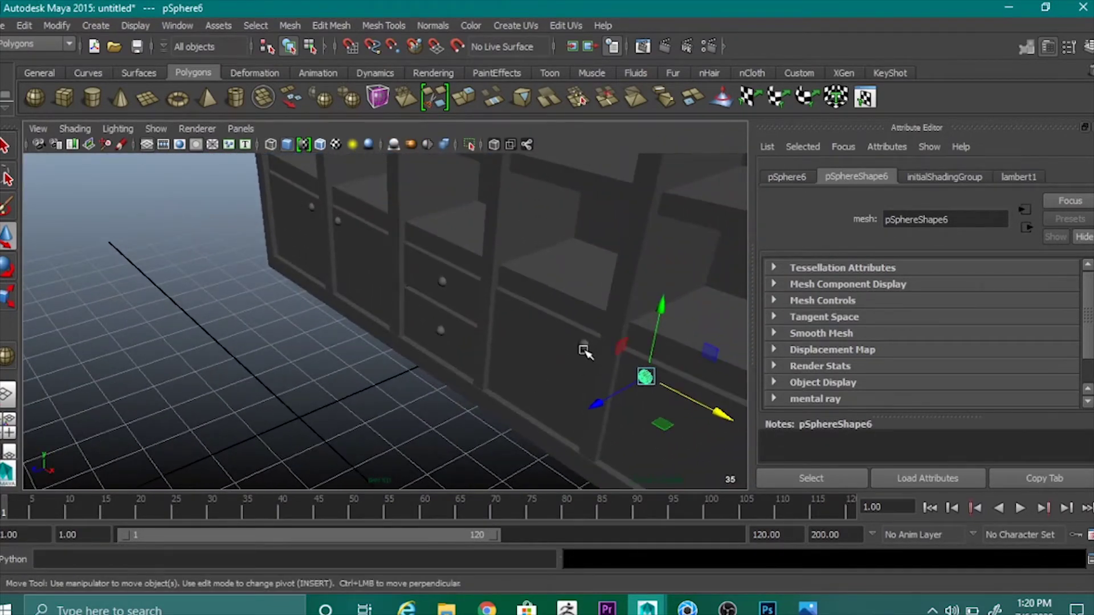
{"action": "left_click", "coordinate": [584, 350]}
{"action": "left_click", "coordinate": [584, 346]}
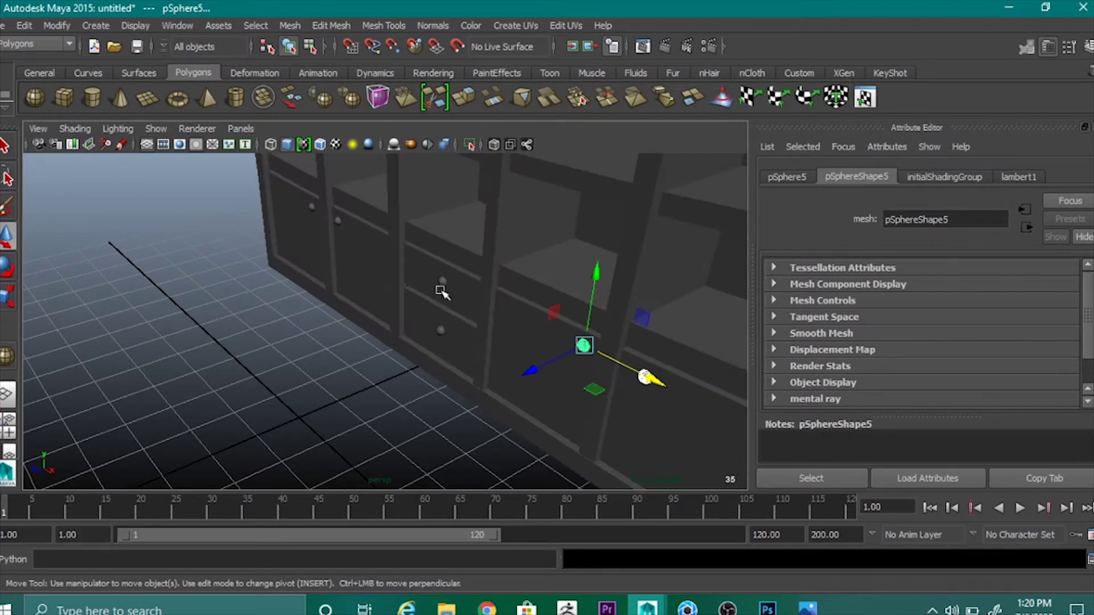
{"action": "left_click", "coordinate": [442, 282]}
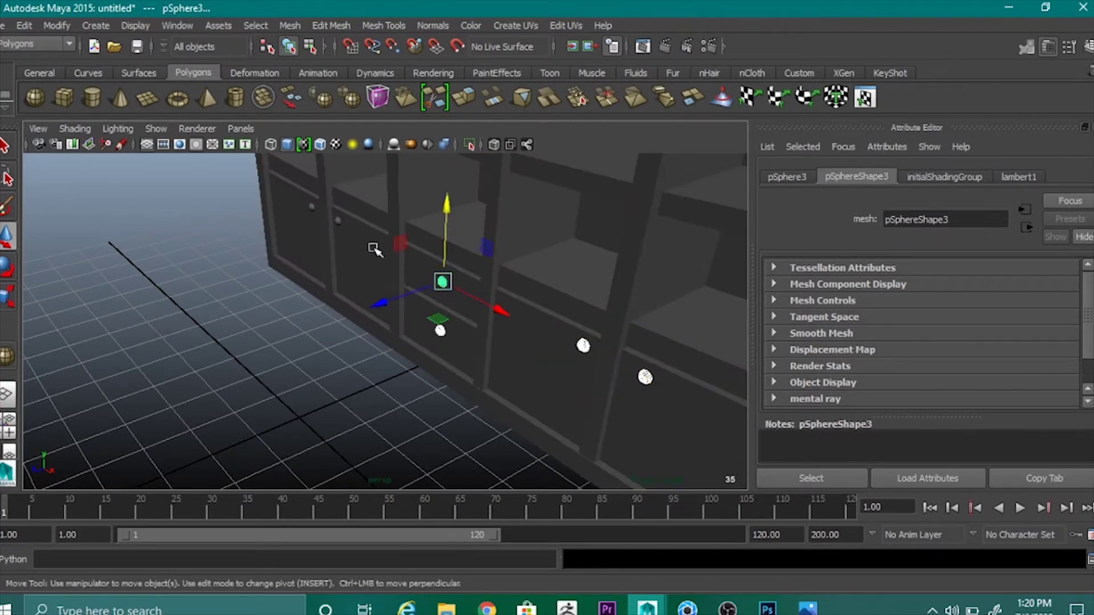
{"action": "left_click", "coordinate": [311, 207]}
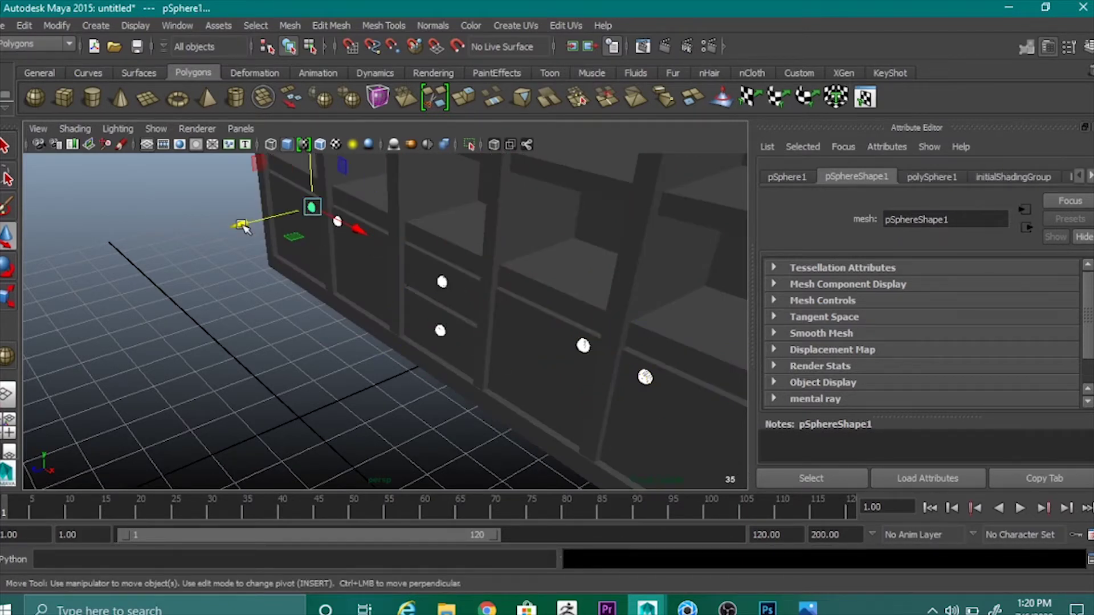
{"action": "left_click_drag", "start_coordinate": [244, 225], "coordinate": [242, 227]}
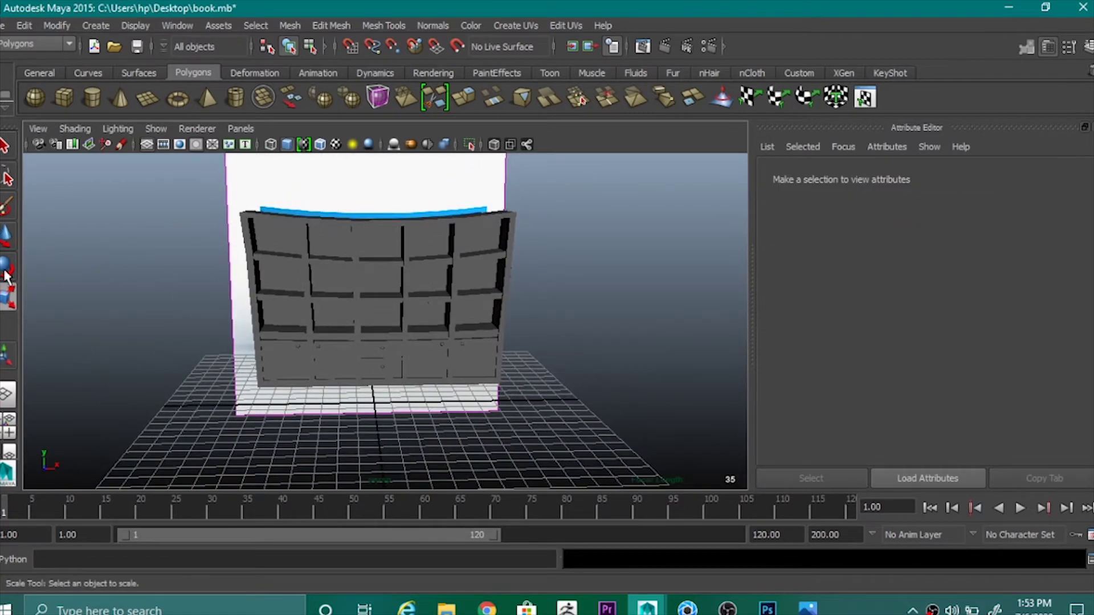
Create a flat polygon cube on the grid in front of the bookshelf as the base for a book.
{"action": "left_click", "coordinate": [7, 237]}
{"action": "left_click", "coordinate": [64, 97]}
{"action": "left_click_drag", "start_coordinate": [505, 370], "coordinate": [496, 415], "text": "alt"}
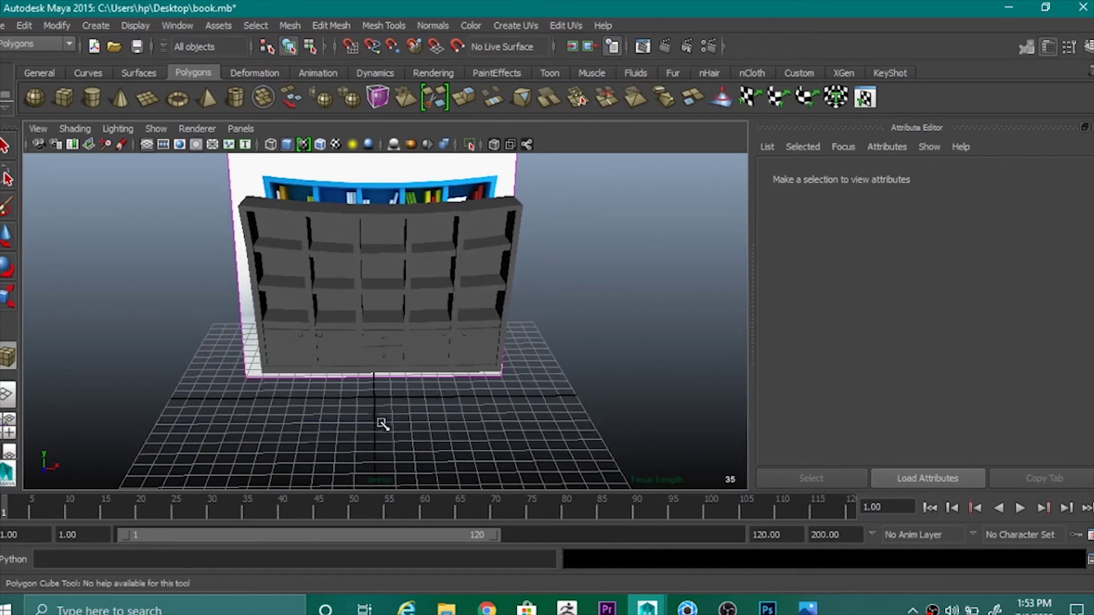
{"action": "left_click_drag", "start_coordinate": [375, 416], "coordinate": [440, 416]}
{"action": "key", "text": "w"}
{"action": "left_click_drag", "start_coordinate": [572, 447], "coordinate": [473, 389], "text": "alt"}
{"action": "scroll", "coordinate": [473, 389], "scroll_direction": "up", "scroll_amount": 3}
Insert edge loops around the flat box close to its upper and lower edges and near its left side.
{"action": "left_click", "coordinate": [384, 25]}
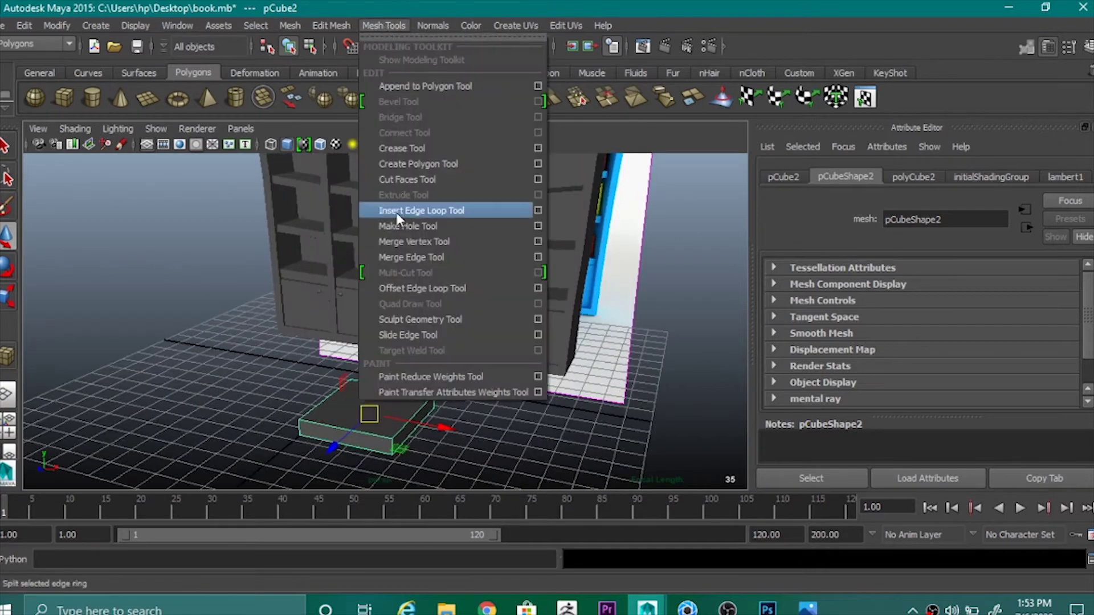
{"action": "left_click", "coordinate": [397, 213]}
{"action": "scroll", "coordinate": [406, 376], "scroll_direction": "up", "scroll_amount": 3}
{"action": "middle_click_drag", "start_coordinate": [406, 376], "coordinate": [406, 222], "text": "alt"}
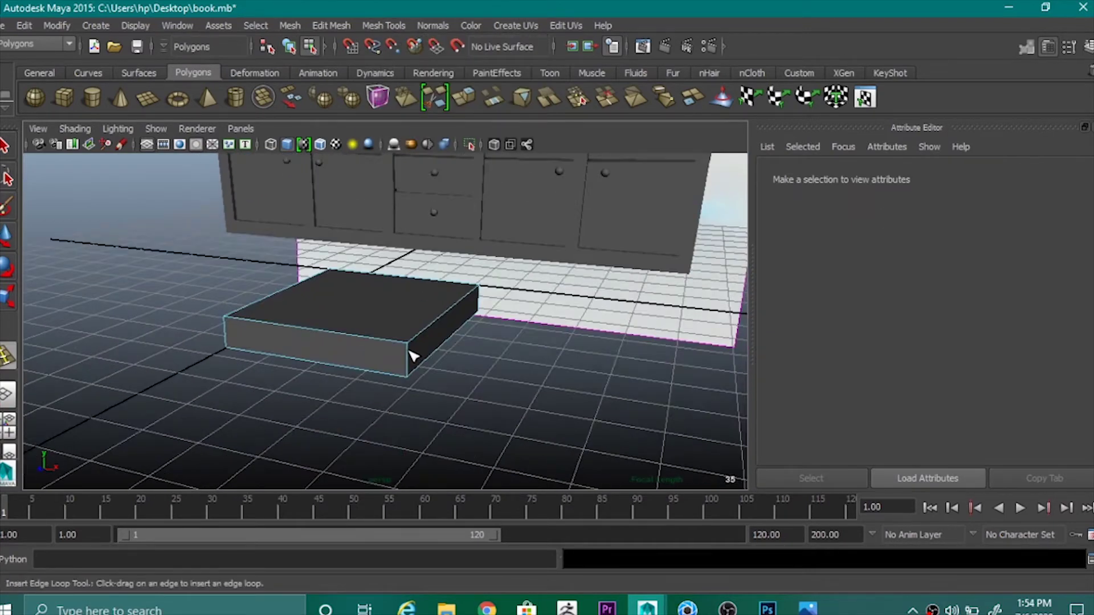
{"action": "left_click_drag", "start_coordinate": [413, 350], "coordinate": [409, 370]}
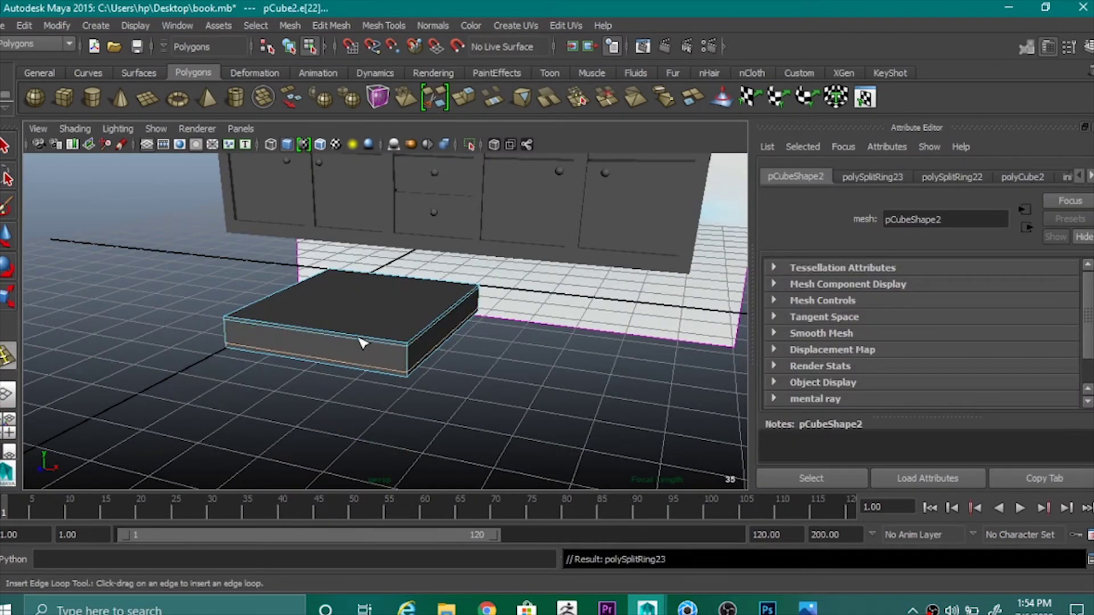
{"action": "left_click_drag", "start_coordinate": [250, 334], "coordinate": [249, 340]}
{"action": "left_click", "coordinate": [229, 334]}
Select the flat box's open side faces between the two covers and extrude them inward to form the recessed page block.
{"action": "right_click", "coordinate": [245, 322]}
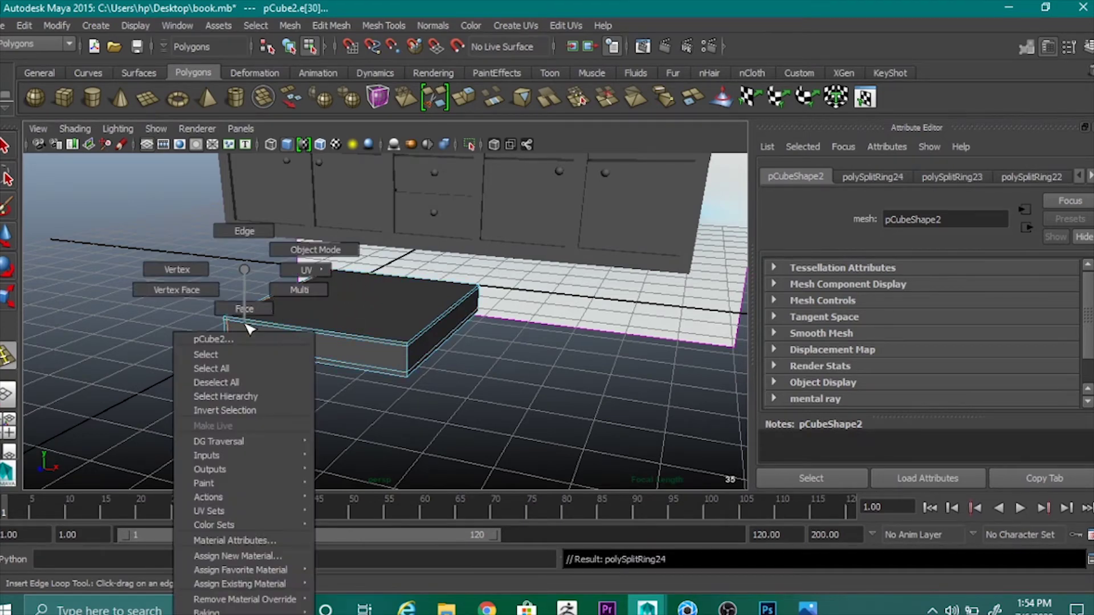
{"action": "left_click", "coordinate": [6, 236]}
{"action": "left_click", "coordinate": [7, 237]}
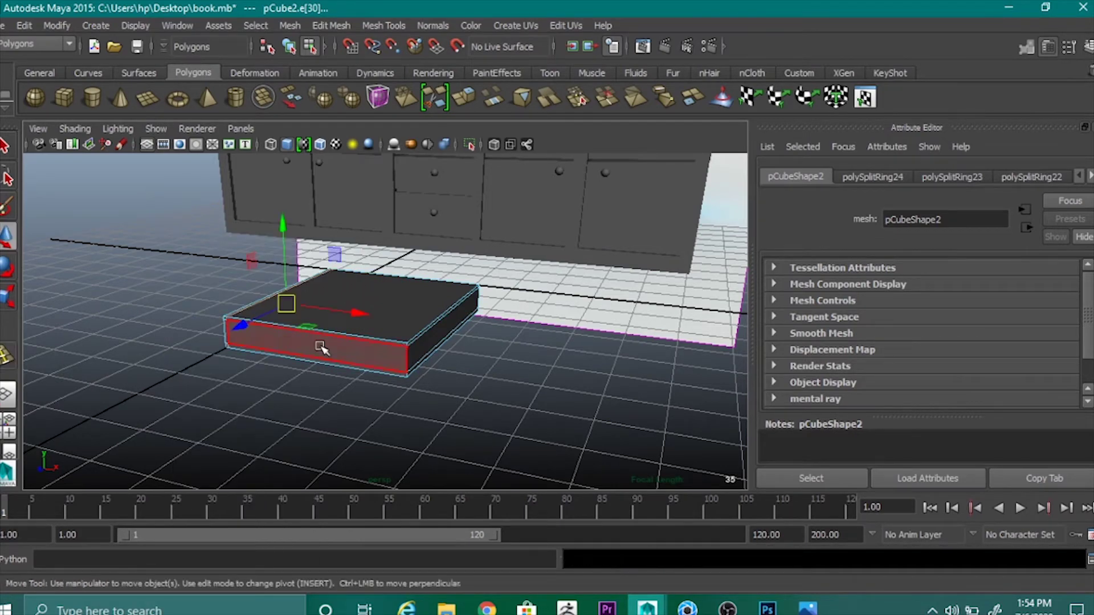
{"action": "left_click", "coordinate": [320, 348]}
{"action": "left_click_drag", "start_coordinate": [557, 369], "coordinate": [404, 376], "text": "alt"}
{"action": "left_click_drag", "start_coordinate": [349, 297], "coordinate": [457, 118], "text": "alt"}
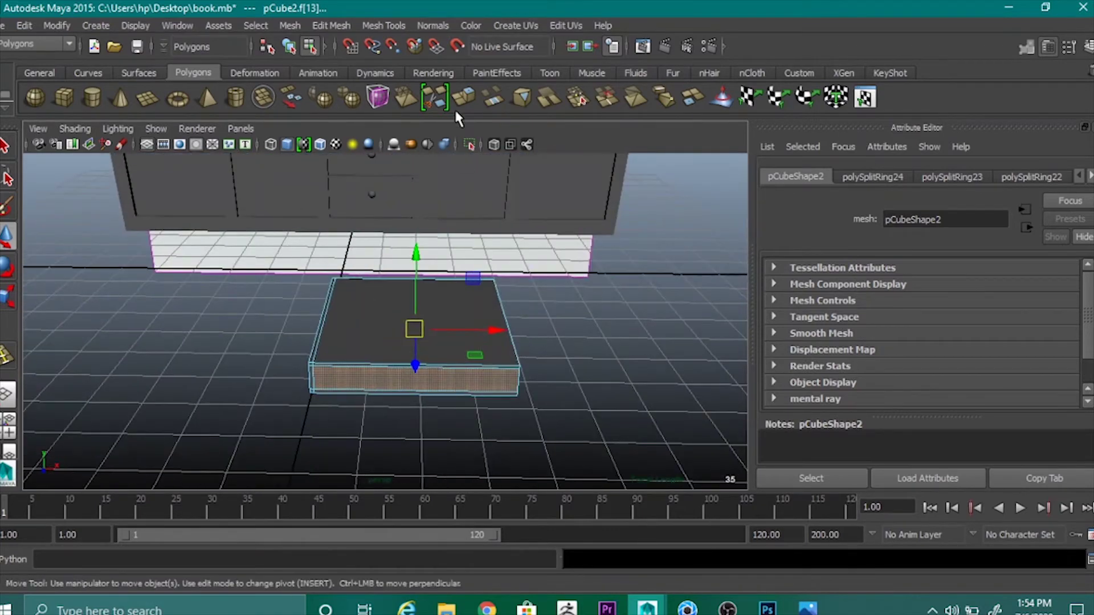
{"action": "left_click", "coordinate": [462, 101]}
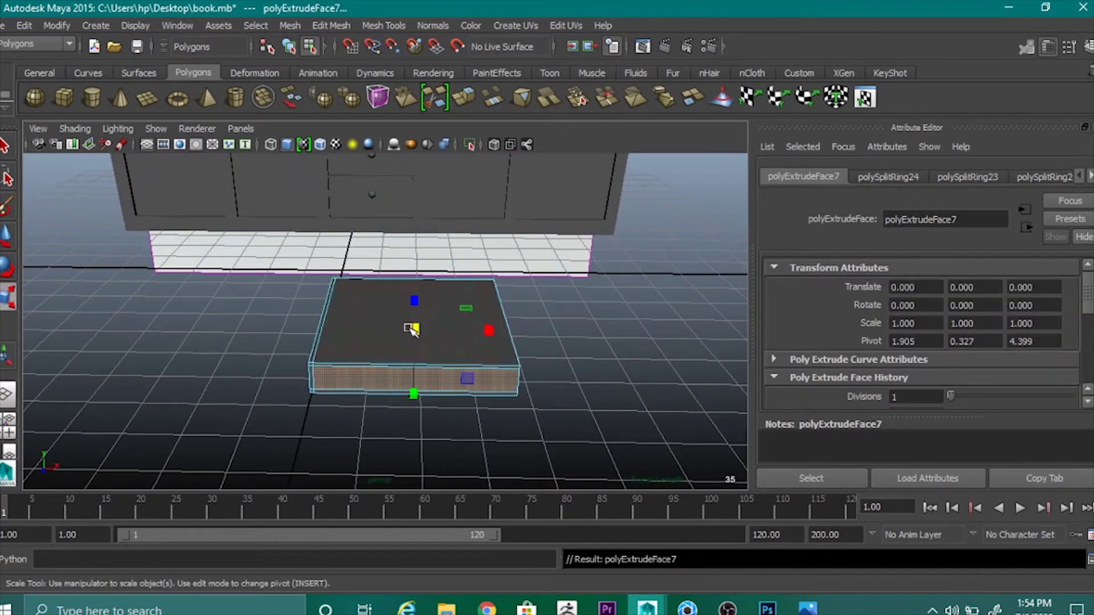
{"action": "left_click_drag", "start_coordinate": [413, 329], "coordinate": [590, 381]}
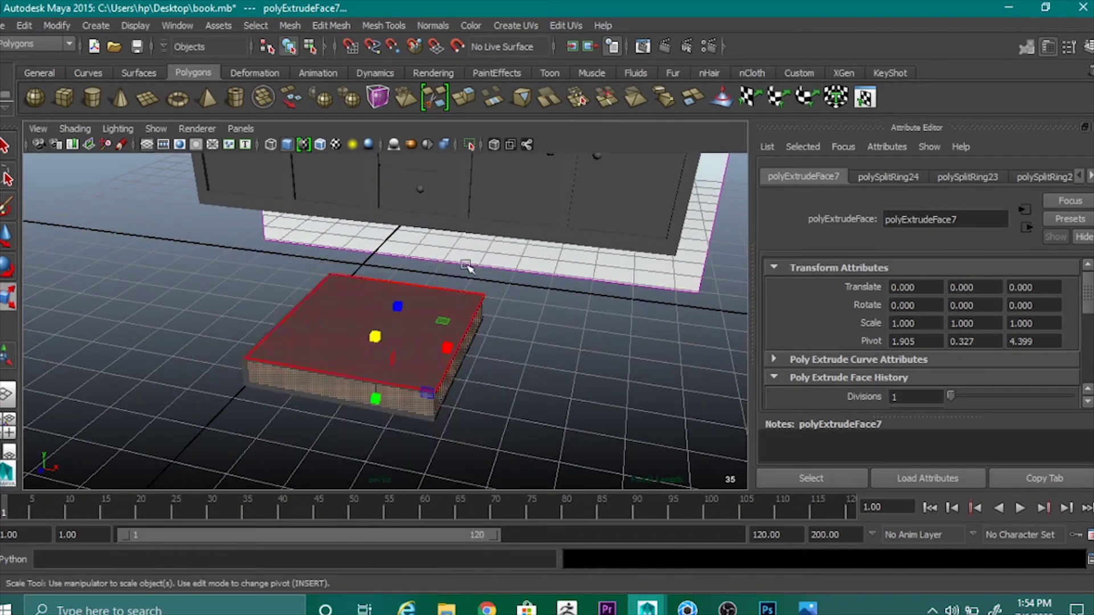
Insert an edge loop around the recessed page block, about midway between the two covers.
{"action": "left_click", "coordinate": [530, 351]}
{"action": "scroll", "coordinate": [515, 346], "scroll_direction": "up", "scroll_amount": 2}
{"action": "left_click", "coordinate": [479, 358]}
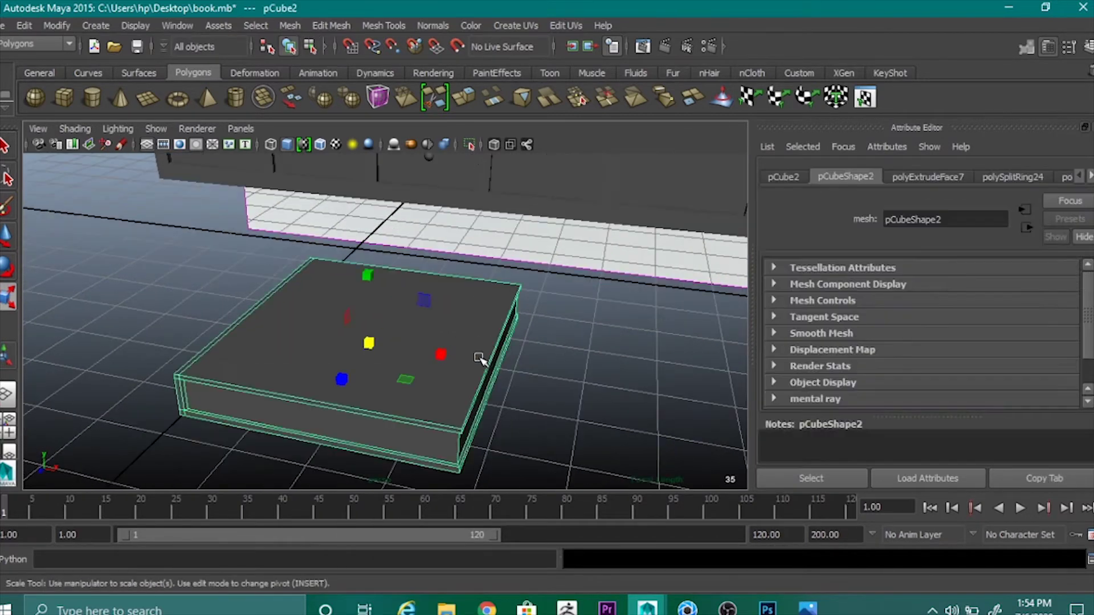
{"action": "left_click", "coordinate": [384, 25]}
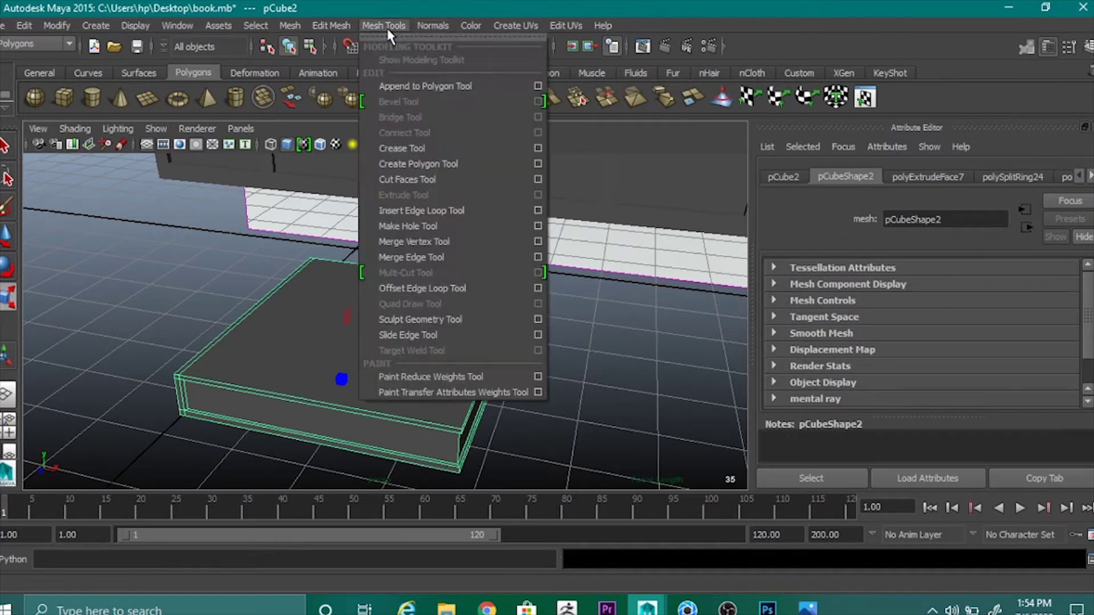
{"action": "left_click", "coordinate": [407, 212]}
{"action": "left_click", "coordinate": [462, 450]}
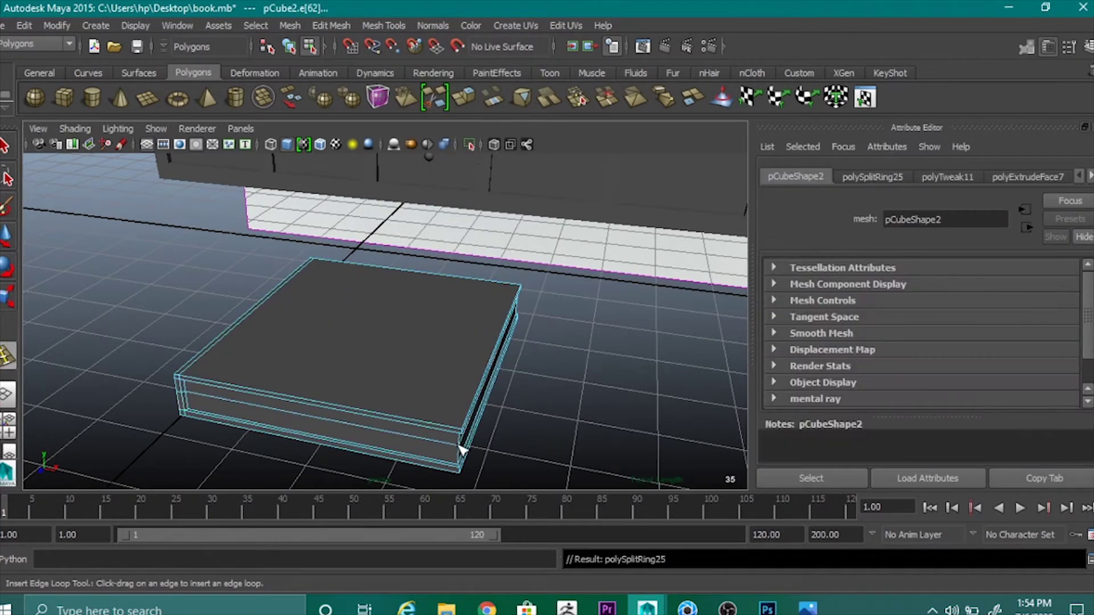
{"action": "right_click_drag", "start_coordinate": [456, 267], "coordinate": [459, 240]}
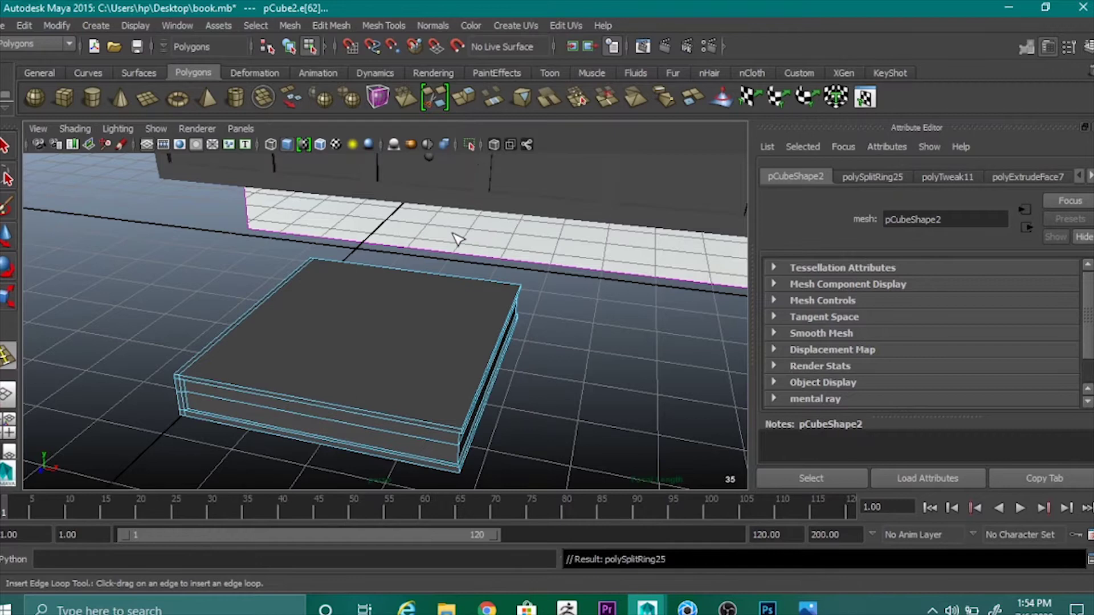
Move the middle edge of the page block's side opposite the spine inward along X to make it concave.
{"action": "left_click", "coordinate": [7, 239]}
{"action": "left_click_drag", "start_coordinate": [633, 392], "coordinate": [604, 382], "text": "alt"}
{"action": "left_click", "coordinate": [394, 337]}
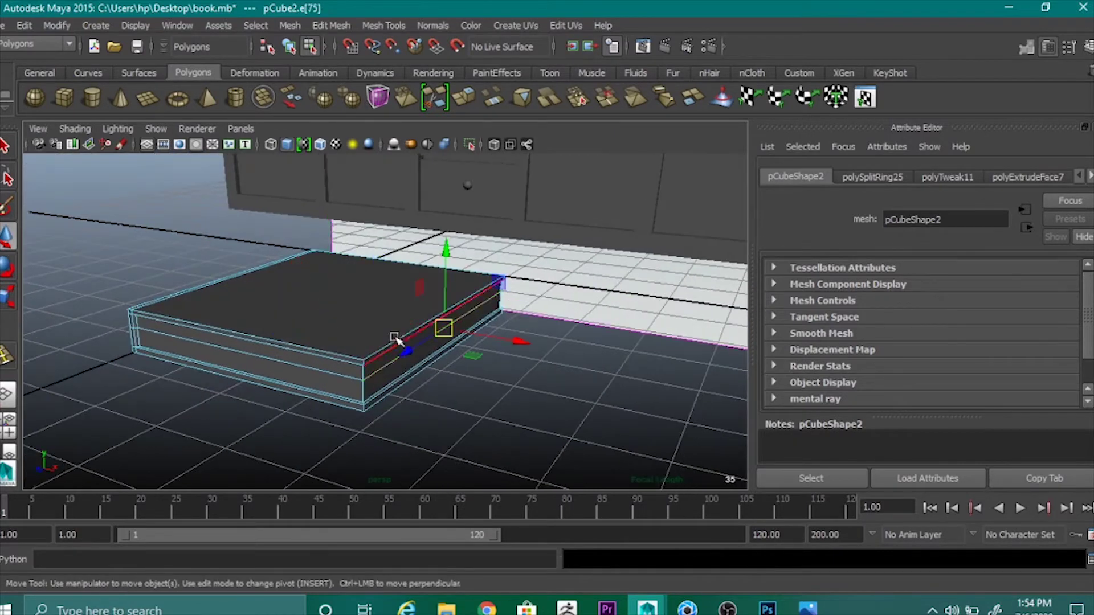
{"action": "left_click_drag", "start_coordinate": [511, 338], "coordinate": [508, 329]}
{"action": "right_click_drag", "start_coordinate": [366, 268], "coordinate": [437, 247]}
{"action": "left_click", "coordinate": [530, 342]}
{"action": "left_click_drag", "start_coordinate": [420, 404], "coordinate": [501, 403], "text": "alt"}
{"action": "left_click", "coordinate": [596, 359]}
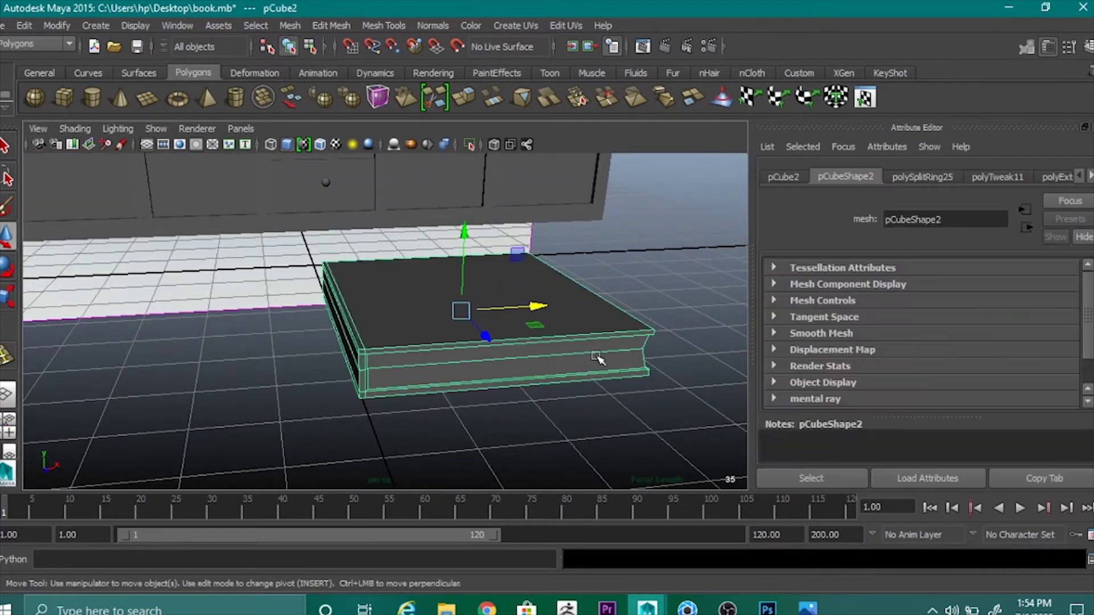
Try to shift the middle edge on the front side of the page block.
{"action": "right_click_drag", "start_coordinate": [625, 270], "coordinate": [612, 235]}
{"action": "left_click", "coordinate": [592, 355]}
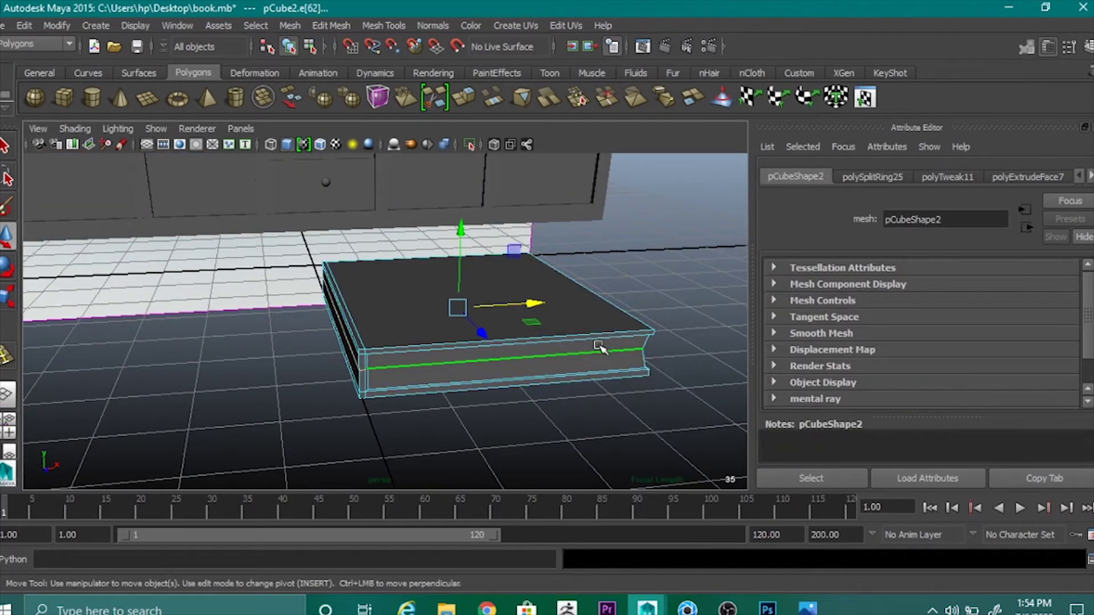
{"action": "left_click", "coordinate": [534, 303]}
{"action": "key", "text": "ctrl+z"}
Push the middle edge opposite the spine slightly further inward along X to deepen the concave page side.
{"action": "left_click_drag", "start_coordinate": [682, 386], "coordinate": [587, 412], "text": "alt"}
{"action": "left_click", "coordinate": [457, 388]}
{"action": "left_click_drag", "start_coordinate": [487, 402], "coordinate": [422, 305], "text": "alt"}
{"action": "left_click", "coordinate": [422, 305]}
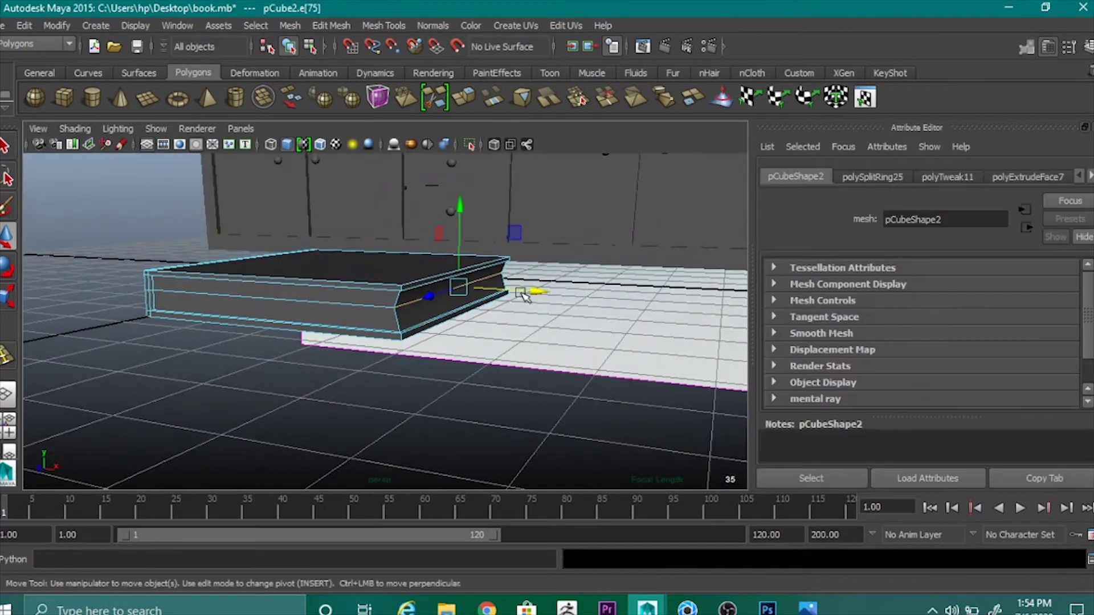
{"action": "left_click", "coordinate": [533, 290]}
Try to rescale the page block's side faces along X, and undo the change.
{"action": "left_click", "coordinate": [513, 371]}
{"action": "left_click_drag", "start_coordinate": [513, 371], "coordinate": [518, 408], "text": "alt"}
{"action": "right_click_drag", "start_coordinate": [476, 428], "coordinate": [471, 305]}
{"action": "left_click", "coordinate": [397, 433]}
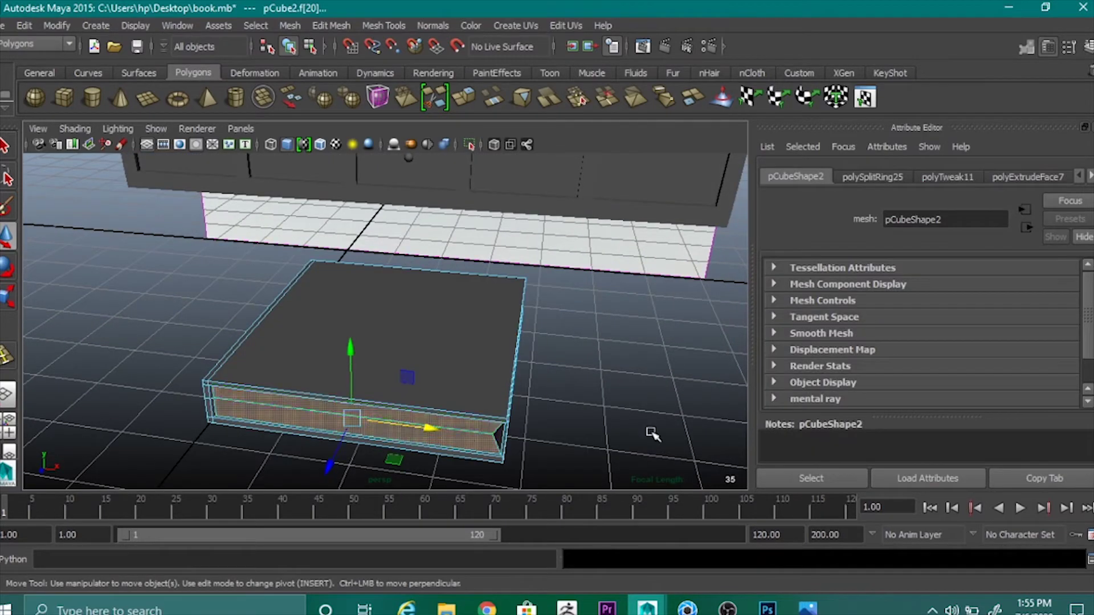
{"action": "left_click_drag", "start_coordinate": [652, 435], "coordinate": [313, 403], "text": "alt"}
{"action": "left_click_drag", "start_coordinate": [458, 442], "coordinate": [284, 436], "text": "alt"}
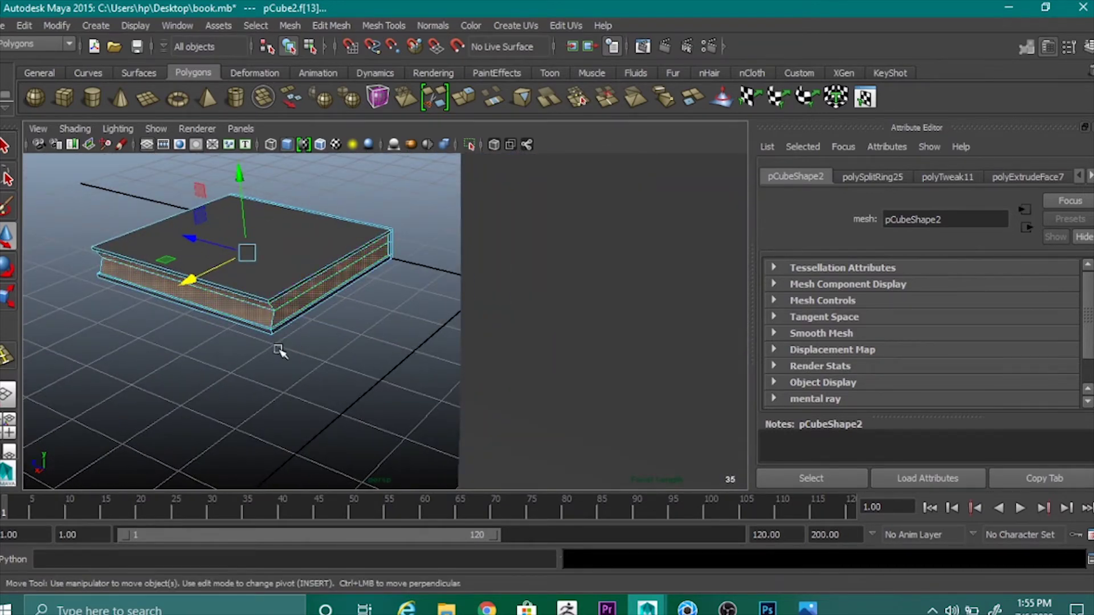
{"action": "left_click_drag", "start_coordinate": [284, 349], "coordinate": [83, 325], "text": "alt"}
{"action": "key", "text": "r"}
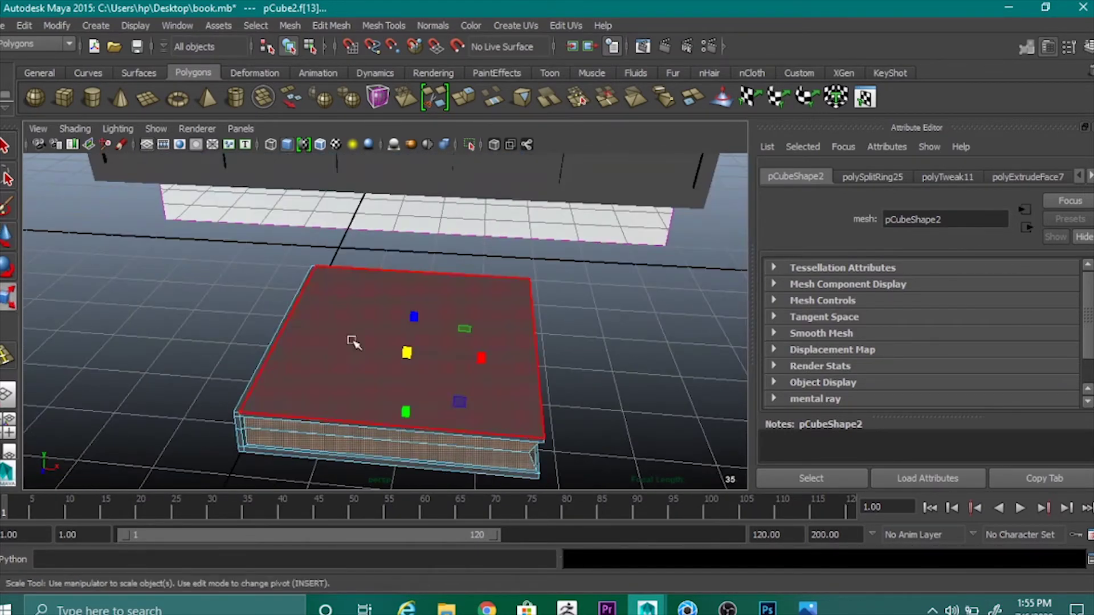
{"action": "left_click_drag", "start_coordinate": [406, 354], "coordinate": [409, 353]}
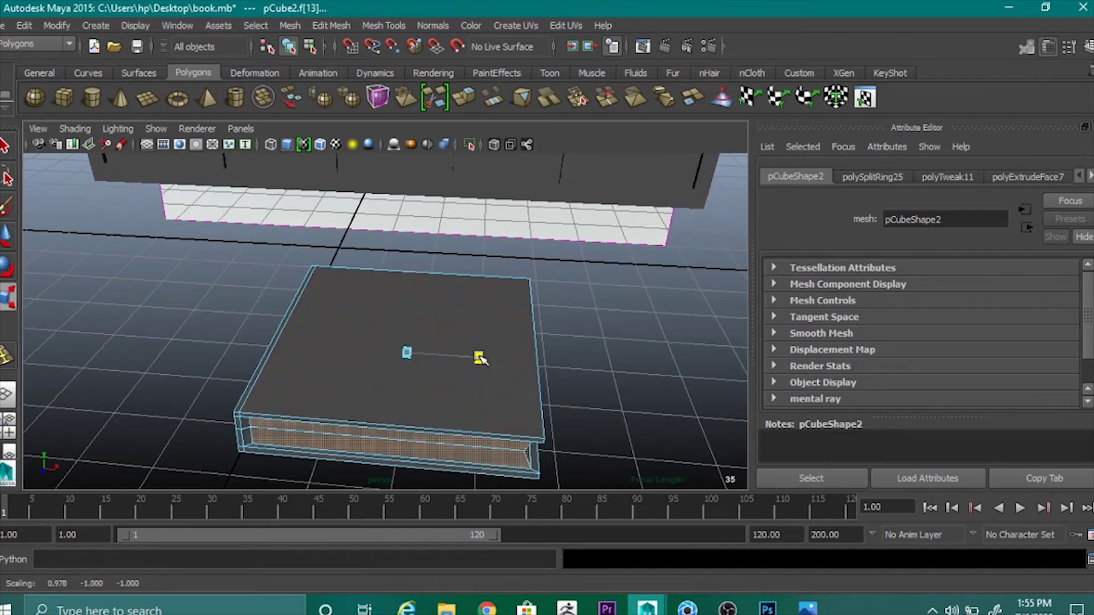
{"action": "left_click_drag", "start_coordinate": [477, 358], "coordinate": [483, 359]}
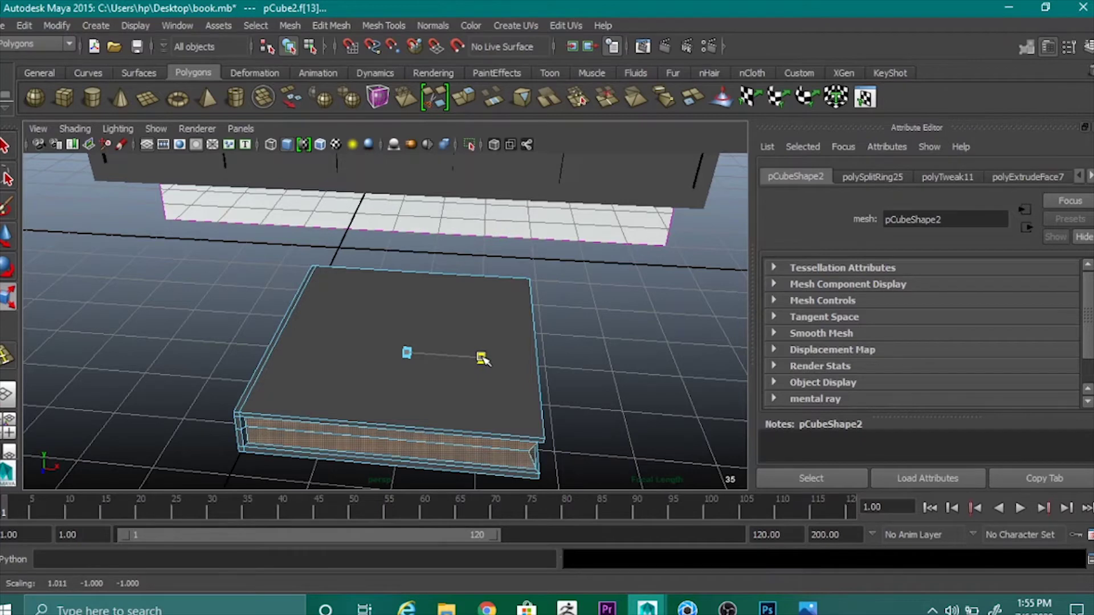
{"action": "key", "text": "ctrl+z"}
{"action": "right_click_drag", "start_coordinate": [455, 273], "coordinate": [513, 257]}
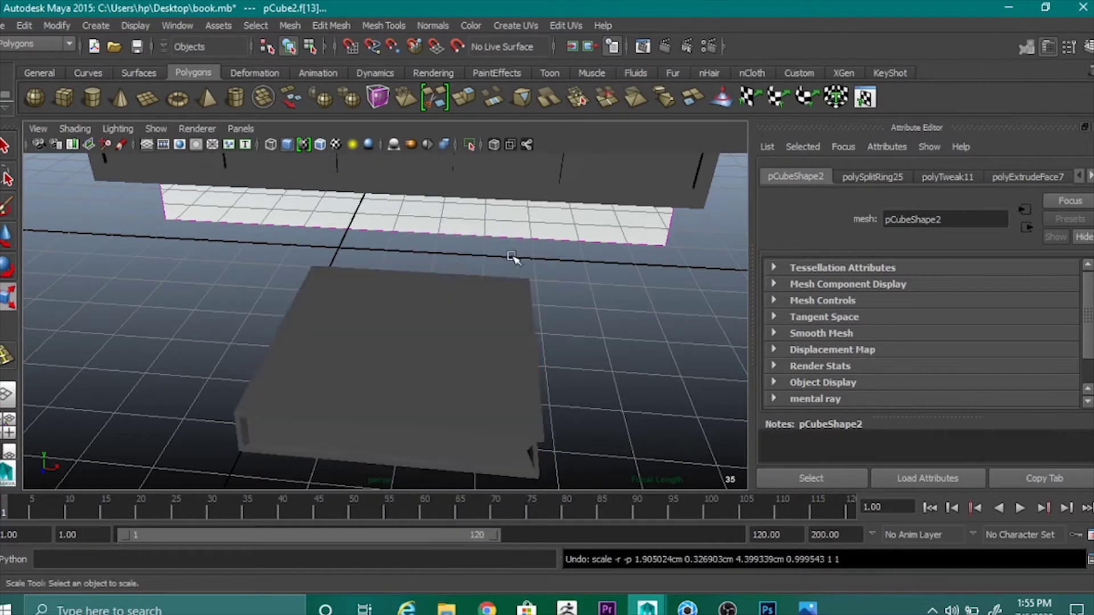
{"action": "left_click", "coordinate": [562, 358]}
Insert supporting edge loops along the upper and lower covers of the book to keep their edges sharp when smoothed.
{"action": "left_click_drag", "start_coordinate": [631, 405], "coordinate": [573, 391], "text": "alt"}
{"action": "left_click", "coordinate": [396, 398]}
{"action": "scroll", "coordinate": [486, 395], "scroll_direction": "up", "scroll_amount": 3}
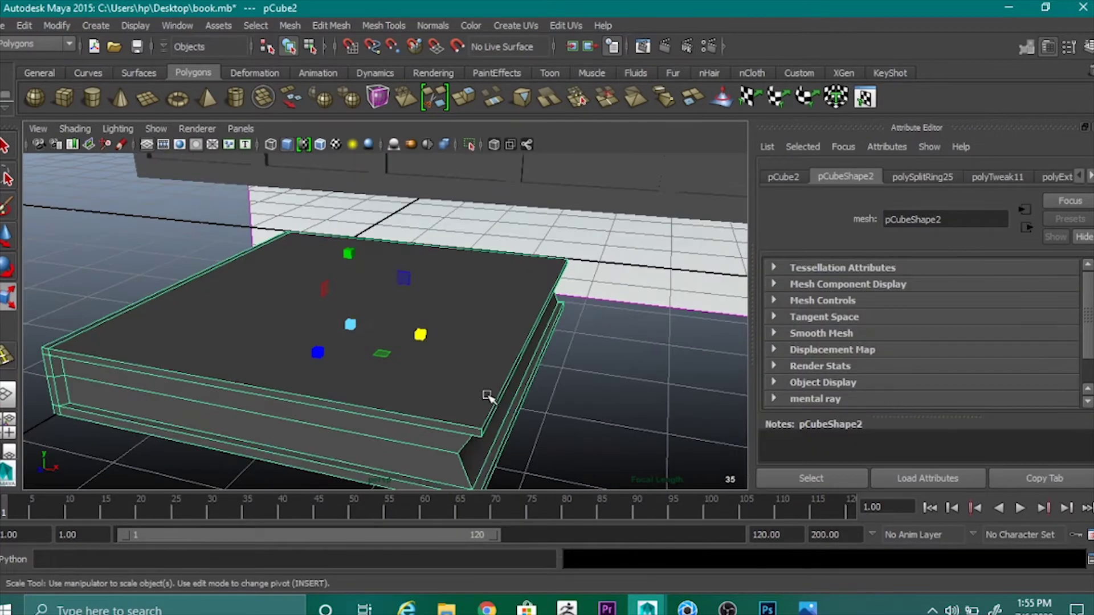
{"action": "key", "text": "3"}
{"action": "key", "text": "1"}
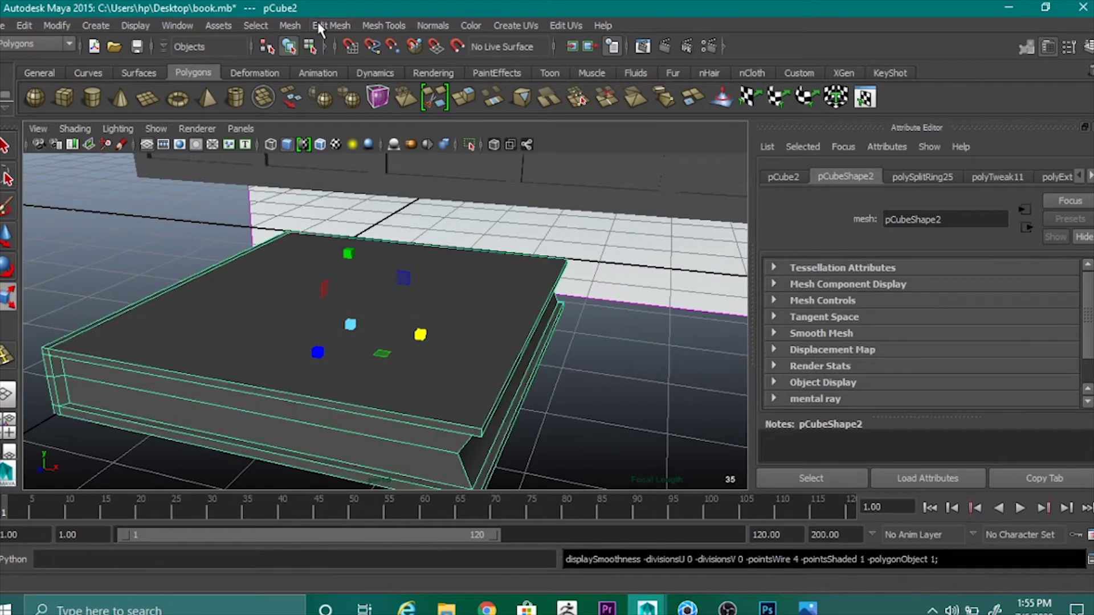
{"action": "left_click", "coordinate": [383, 26]}
{"action": "left_click", "coordinate": [421, 210]}
{"action": "scroll", "coordinate": [473, 440], "scroll_direction": "up", "scroll_amount": 3}
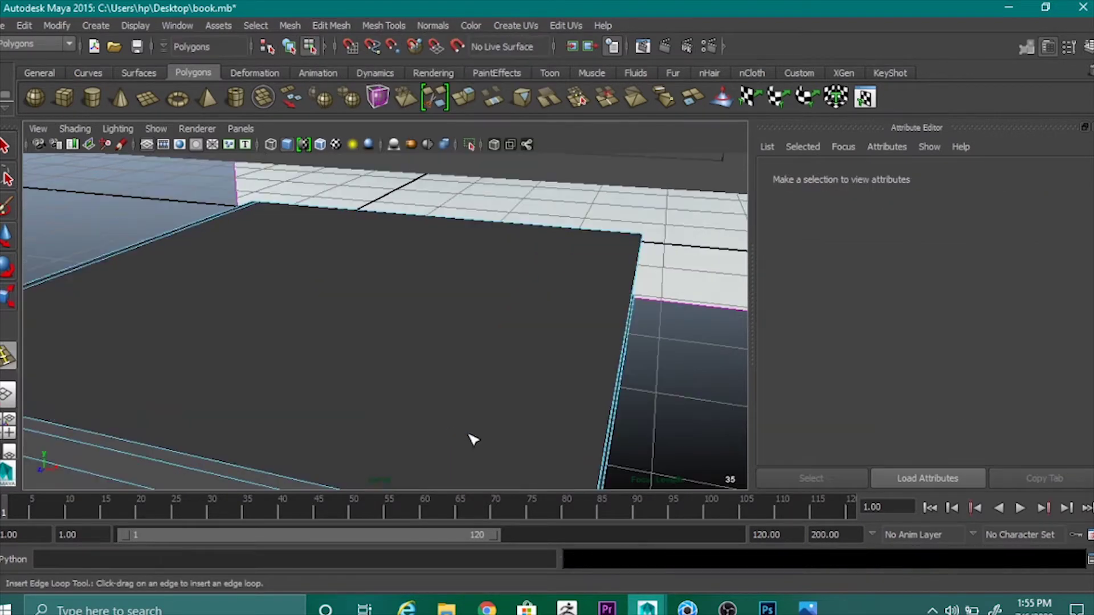
{"action": "left_click_drag", "start_coordinate": [492, 424], "coordinate": [558, 328], "text": "alt"}
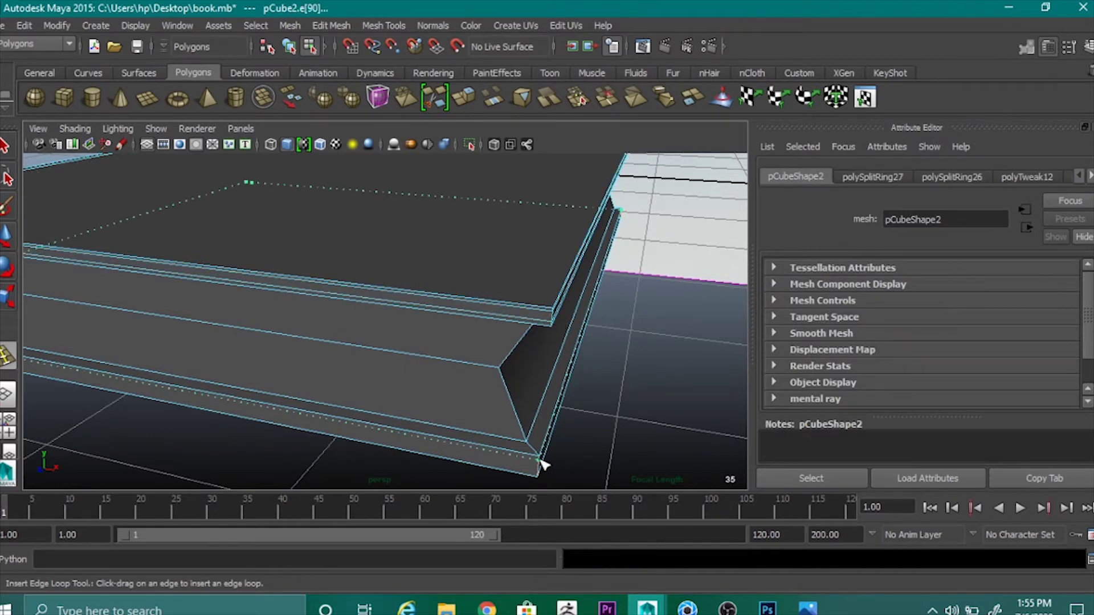
{"action": "left_click_drag", "start_coordinate": [541, 465], "coordinate": [605, 425]}
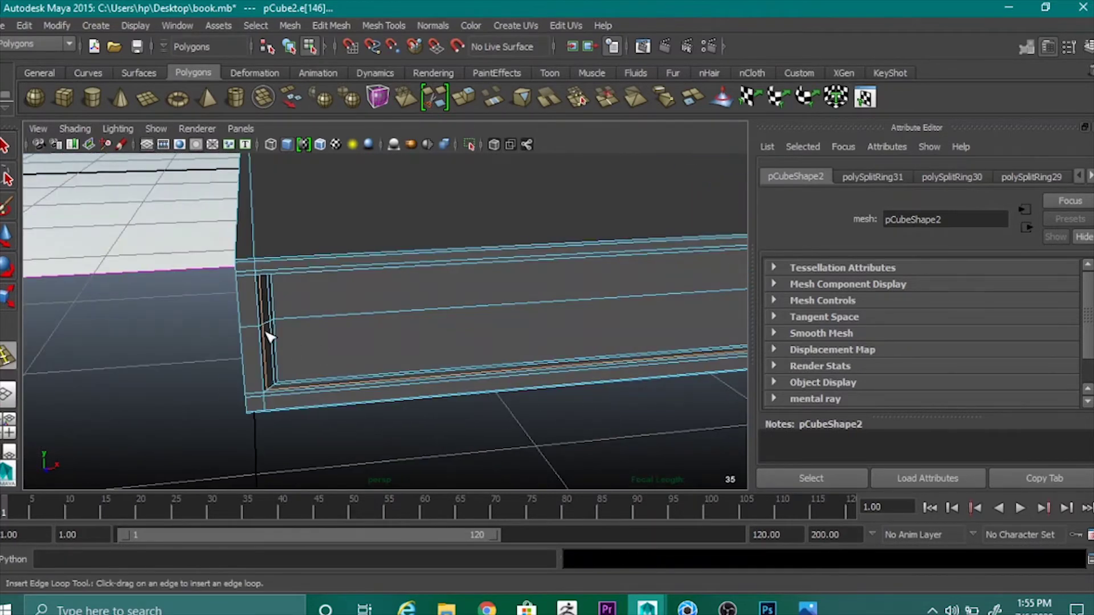
Insert supporting edge loops near the spine and around the page recess's edges, checking the result in smooth preview.
{"action": "left_click_drag", "start_coordinate": [248, 331], "coordinate": [271, 327]}
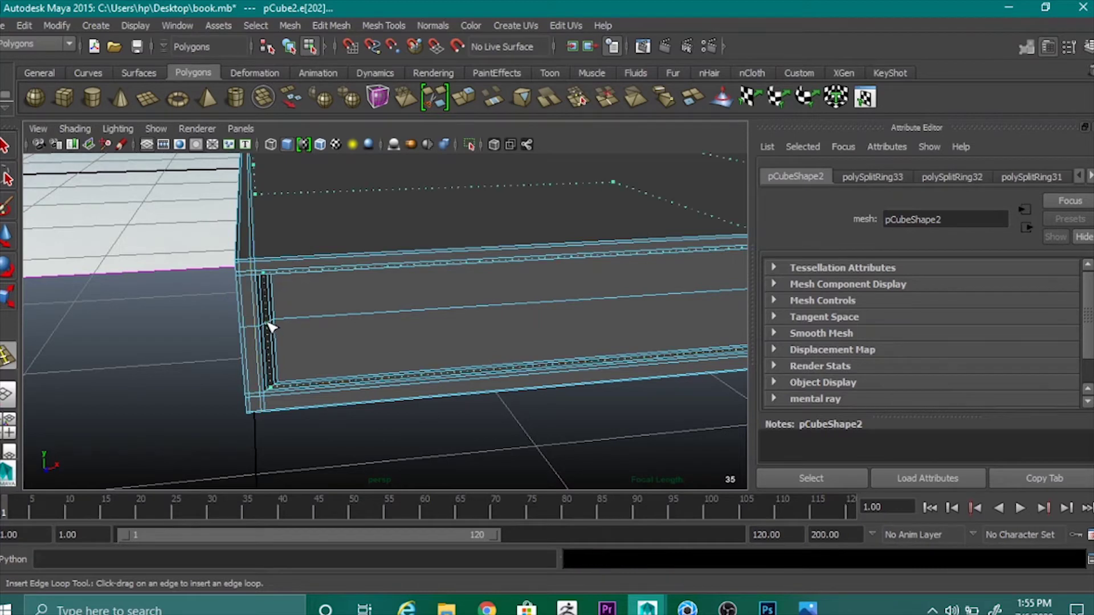
{"action": "key", "text": "ctrl+z"}
{"action": "key", "text": "3"}
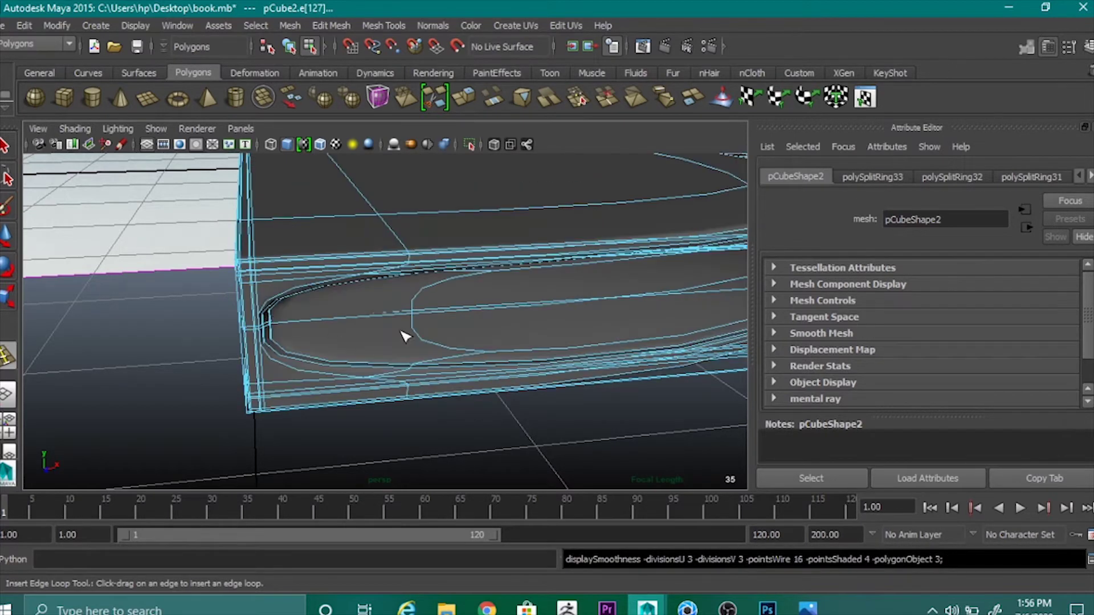
{"action": "key", "text": "1"}
{"action": "left_click_drag", "start_coordinate": [279, 370], "coordinate": [305, 380]}
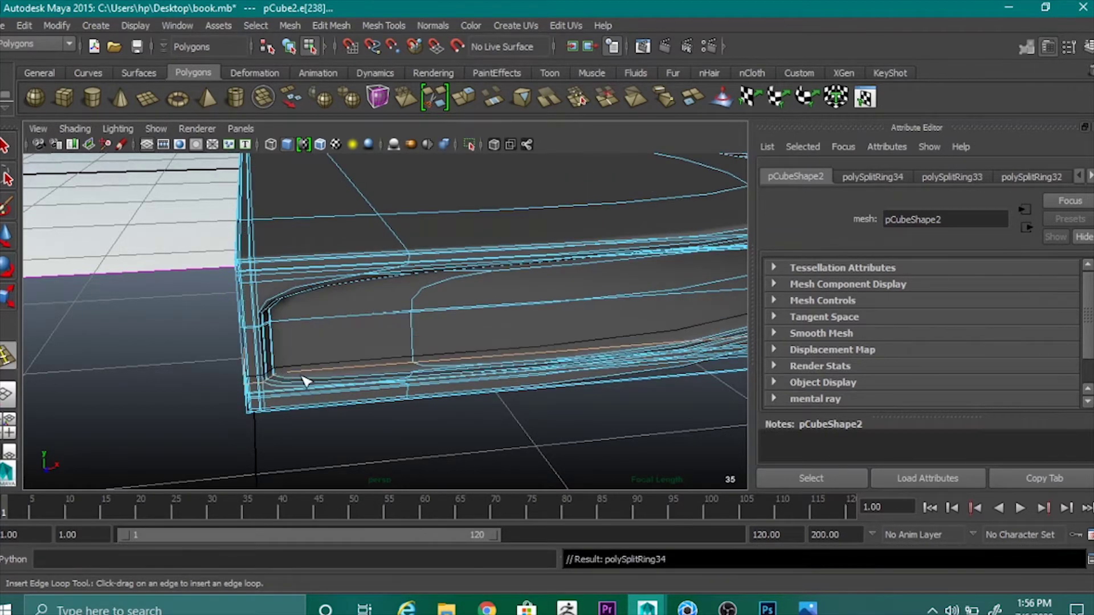
{"action": "left_click_drag", "start_coordinate": [284, 301], "coordinate": [261, 296]}
{"action": "left_click_drag", "start_coordinate": [349, 334], "coordinate": [430, 367], "text": "alt"}
{"action": "mouse_move", "coordinate": [508, 409]}
{"action": "left_mouse_down"}
{"action": "mouse_move", "coordinate": [613, 420]}
{"action": "mouse_move", "coordinate": [490, 408]}
{"action": "left_mouse_up"}
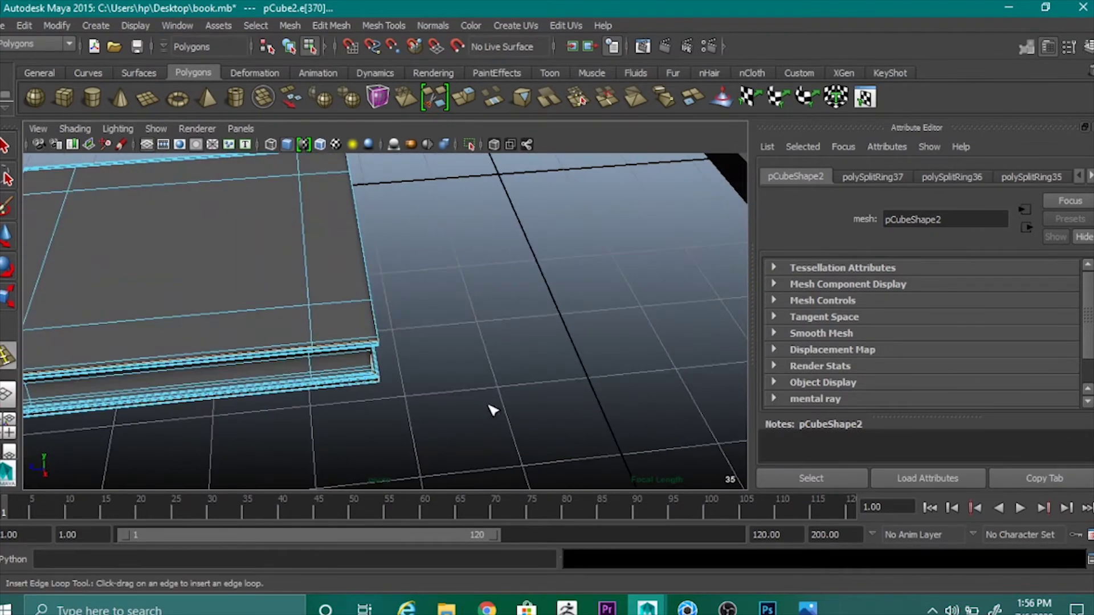
Insert one more supporting edge loop on the book mesh and return to object selection with nothing selected.
{"action": "left_click_drag", "start_coordinate": [491, 348], "coordinate": [393, 320], "text": "alt"}
{"action": "scroll", "coordinate": [399, 319], "scroll_direction": "up", "scroll_amount": 3}
{"action": "middle_click_drag", "start_coordinate": [484, 316], "coordinate": [493, 397], "text": "alt"}
{"action": "left_click", "coordinate": [483, 288]}
{"action": "left_click_drag", "start_coordinate": [465, 399], "coordinate": [547, 402], "text": "alt"}
{"action": "scroll", "coordinate": [602, 365], "scroll_direction": "down", "scroll_amount": 5}
{"action": "right_click_drag", "start_coordinate": [547, 399], "coordinate": [600, 244]}
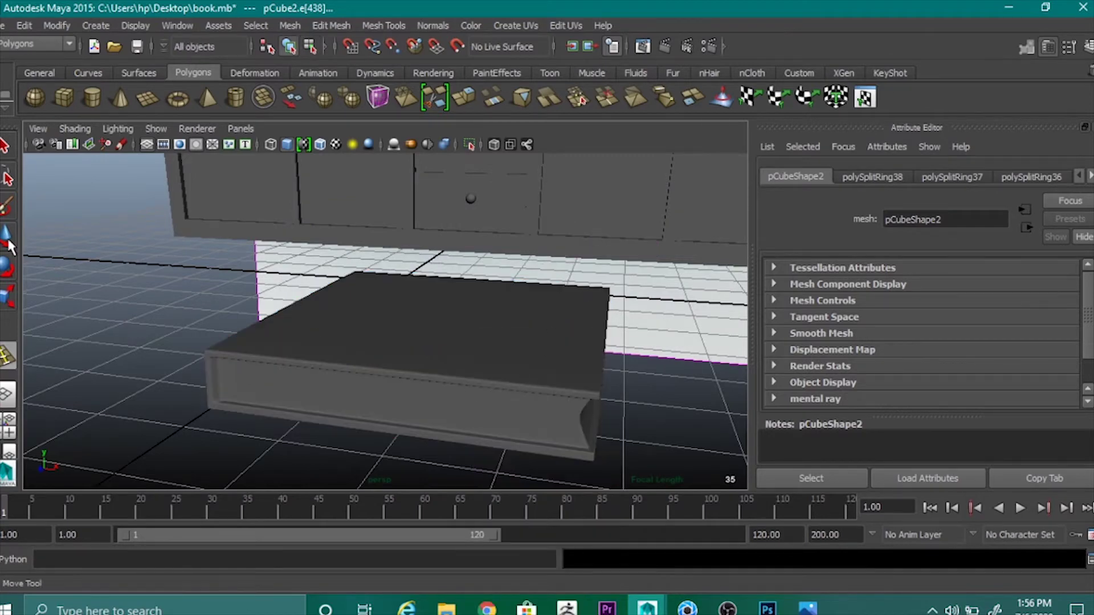
{"action": "key", "text": "w"}
{"action": "left_click", "coordinate": [532, 397]}
{"action": "left_click", "coordinate": [677, 427]}
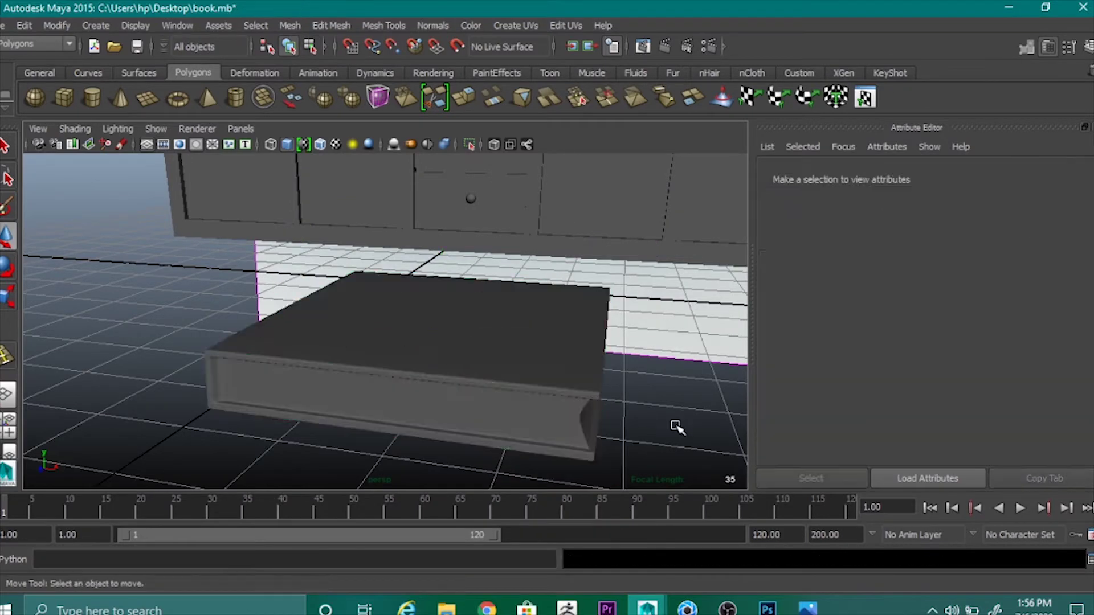
Duplicate the finished book and move the copy along negative X to stand beside the original on the grid.
{"action": "left_click_drag", "start_coordinate": [677, 427], "coordinate": [707, 428], "text": "alt"}
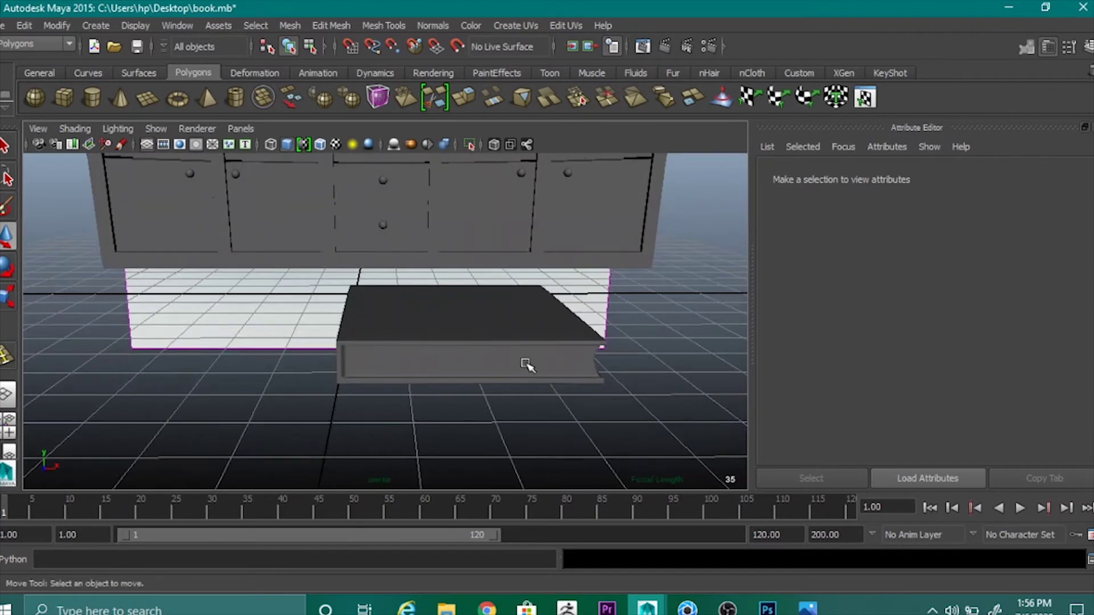
{"action": "left_click", "coordinate": [521, 360]}
{"action": "scroll", "coordinate": [563, 388], "scroll_direction": "down", "scroll_amount": 3}
{"action": "left_click_drag", "start_coordinate": [552, 373], "coordinate": [556, 436], "text": "alt"}
{"action": "left_click_drag", "start_coordinate": [537, 394], "coordinate": [373, 359], "text": "alt"}
{"action": "key", "text": "r"}
{"action": "left_click", "coordinate": [409, 341]}
{"action": "key", "text": "e"}
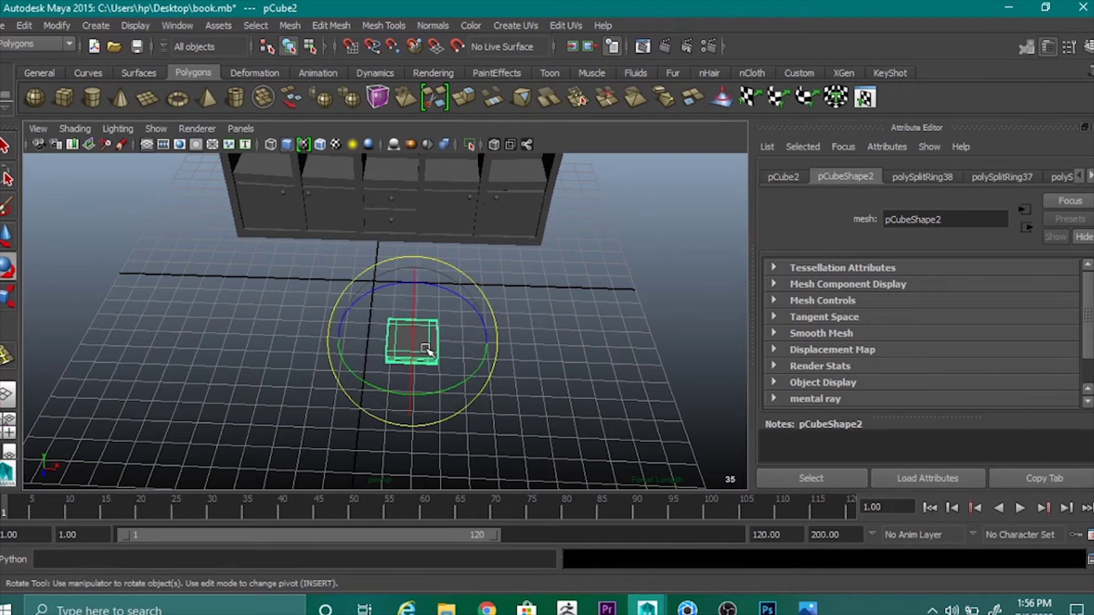
{"action": "key", "text": "w"}
{"action": "key", "text": "r"}
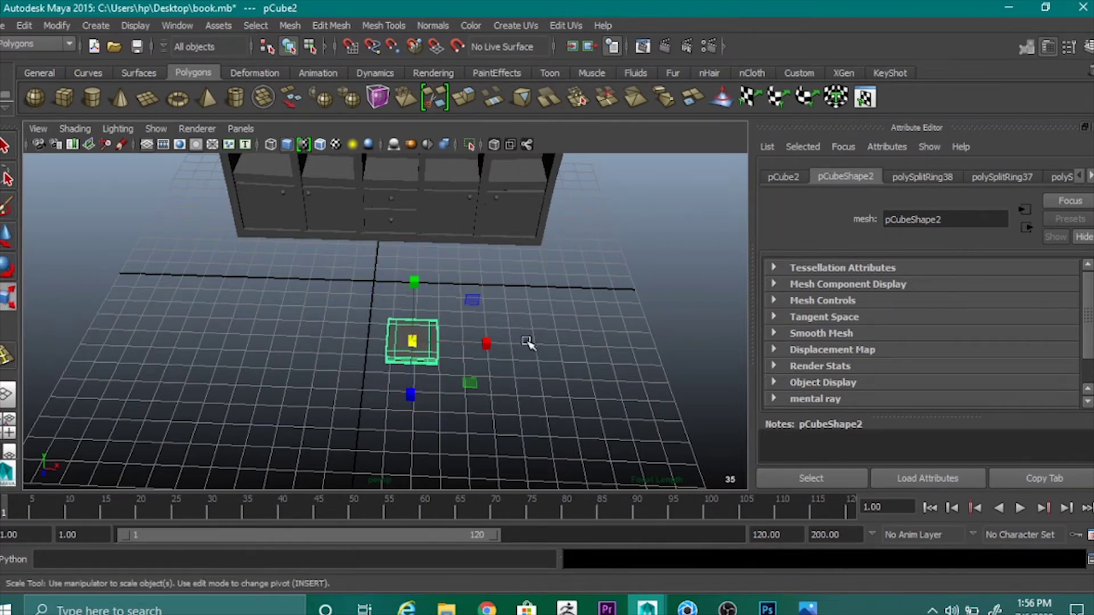
{"action": "key", "text": "ctrl+d"}
{"action": "key", "text": "w"}
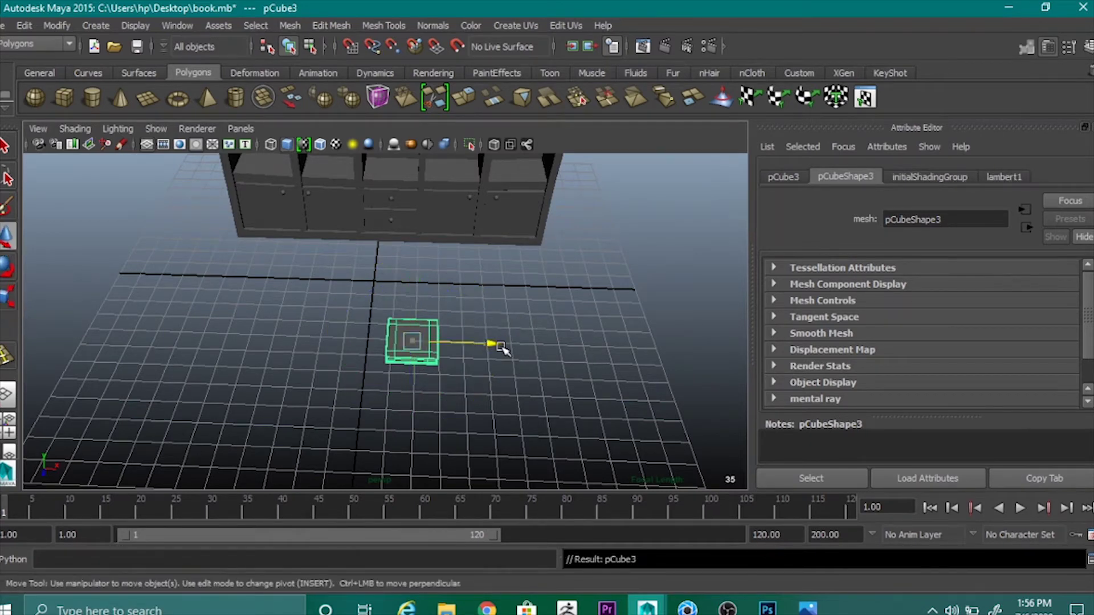
{"action": "left_click_drag", "start_coordinate": [500, 342], "coordinate": [380, 340]}
{"action": "key", "text": "e"}
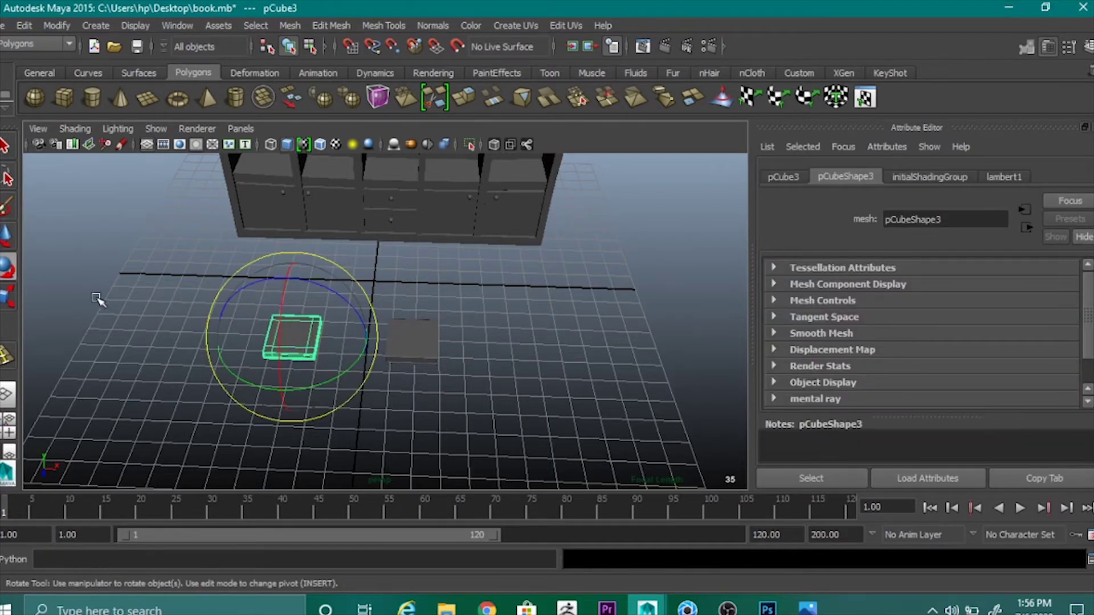
{"action": "left_click_drag", "start_coordinate": [282, 302], "coordinate": [365, 364]}
{"action": "left_click", "coordinate": [780, 179]}
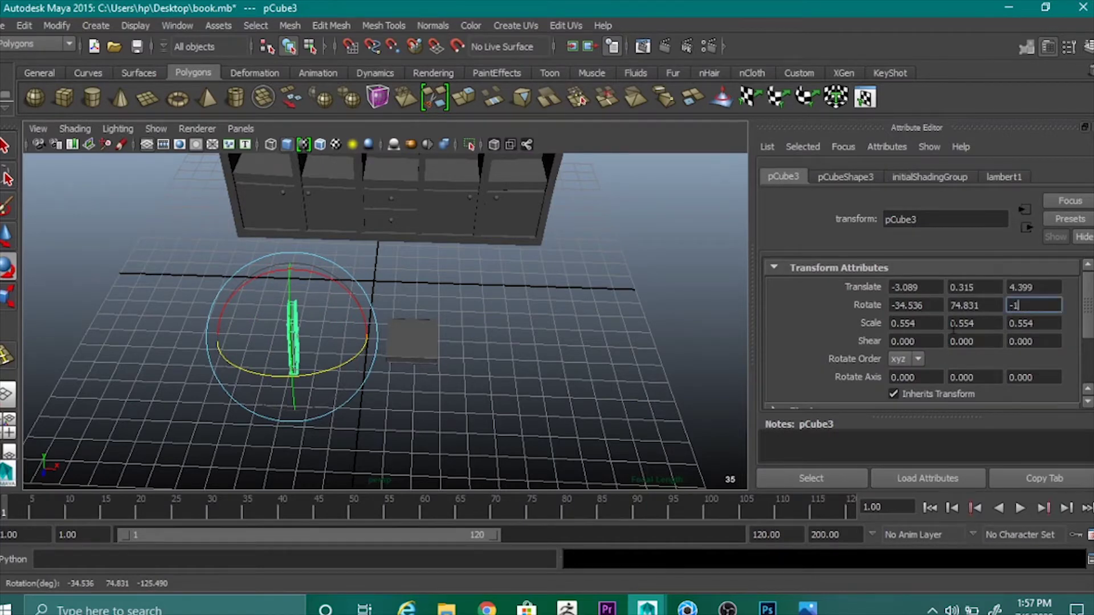
{"action": "type", "text": "-180"}
{"action": "key", "text": "Return"}
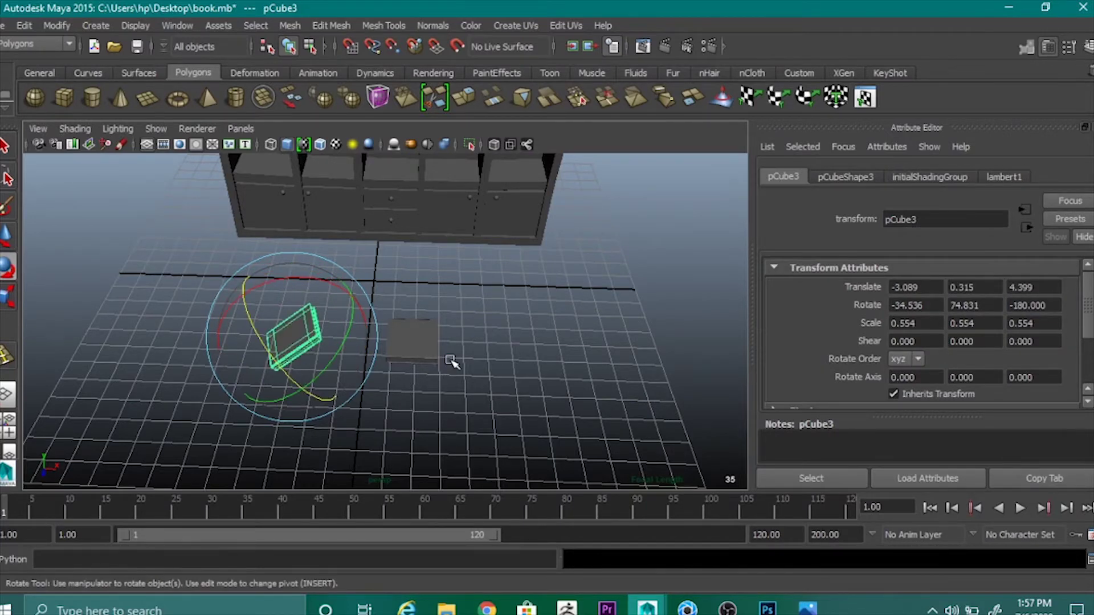
{"action": "key", "text": "ctrl+z"}
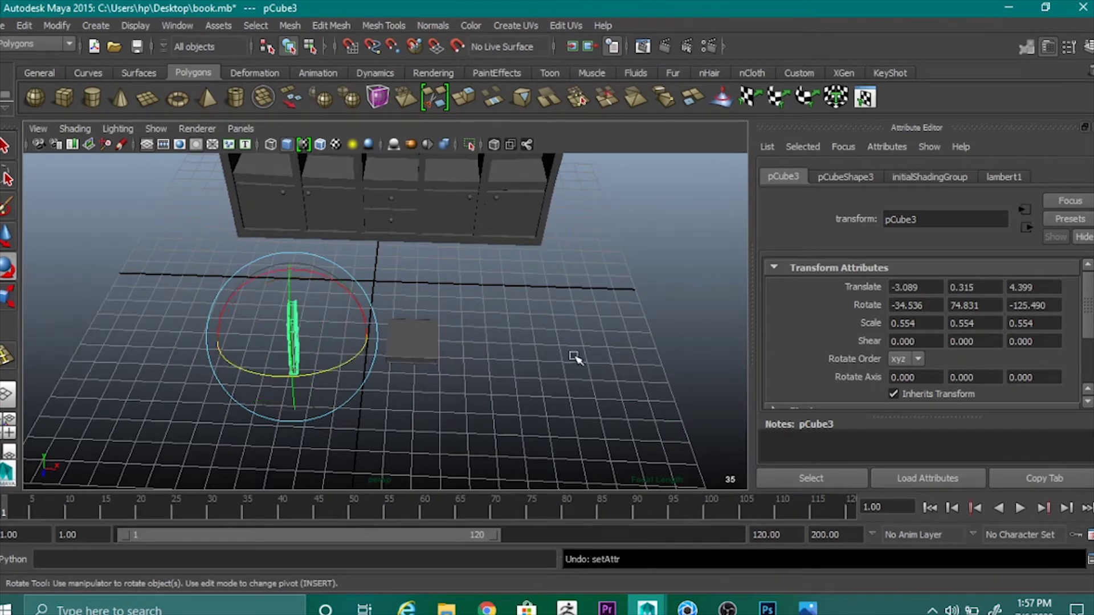
{"action": "left_click", "coordinate": [923, 306]}
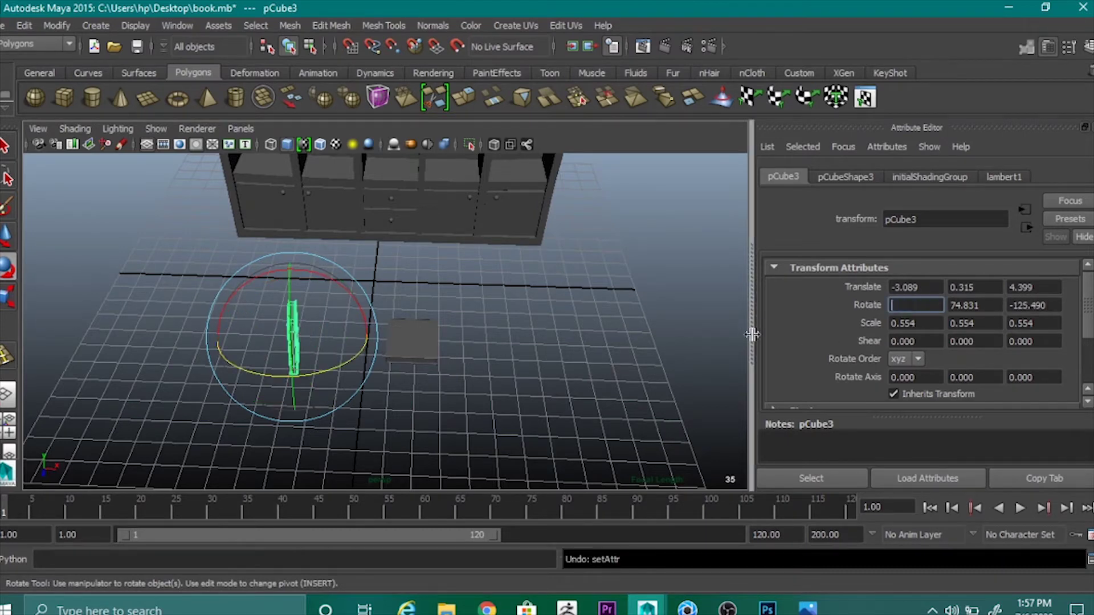
{"action": "type", "text": "-90"}
{"action": "key", "text": "Return"}
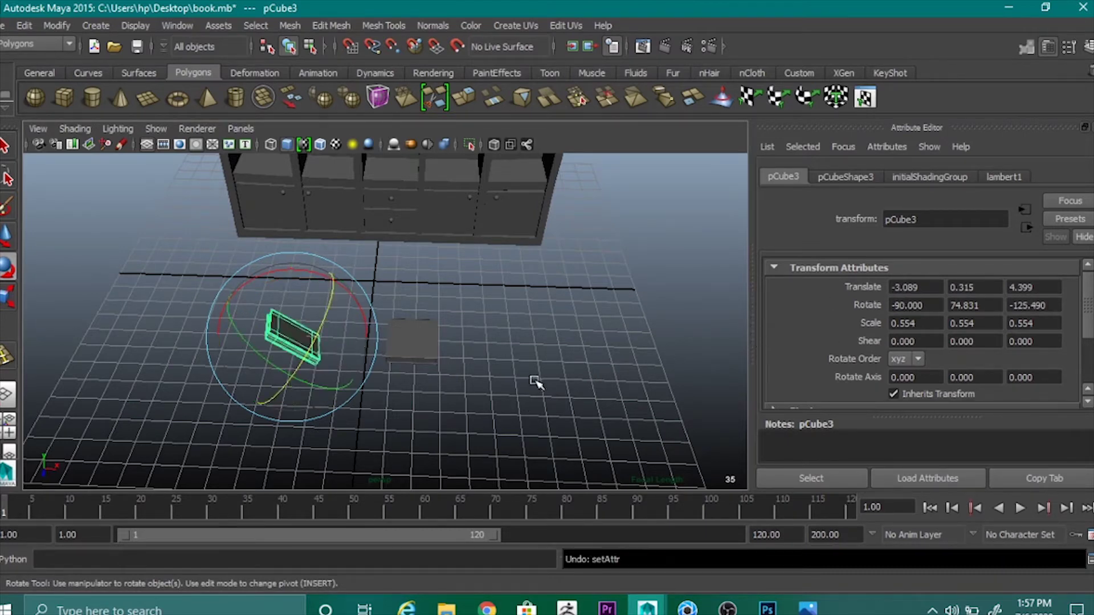
{"action": "key", "text": "ctrl+z"}
{"action": "key", "text": "ctrl+z"}
{"action": "key", "text": "ctrl+z"}
{"action": "left_click", "coordinate": [522, 368]}
{"action": "left_click", "coordinate": [302, 336]}
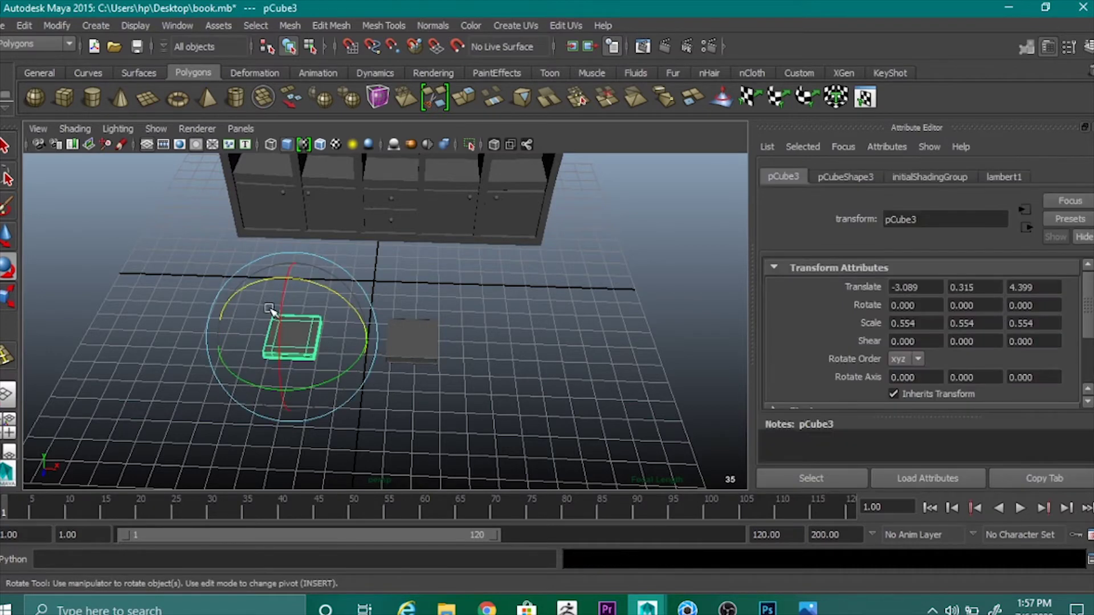
{"action": "left_click_drag", "start_coordinate": [287, 291], "coordinate": [259, 399]}
{"action": "key", "text": "ctrl+z"}
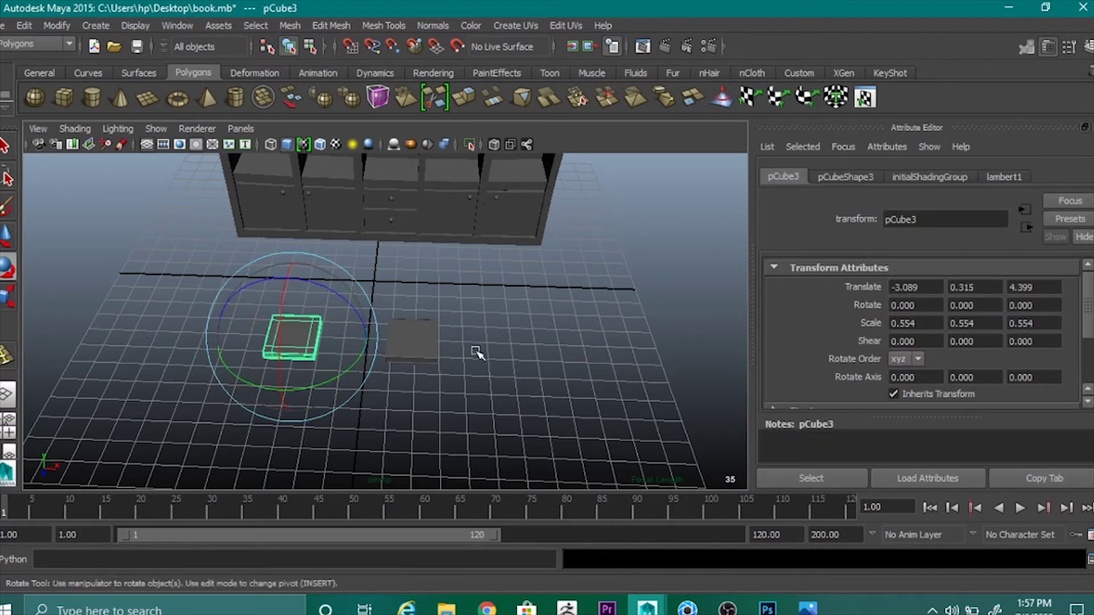
Rotate the duplicated book upright about its X axis, setting Rotate X to 90.
{"action": "left_click", "coordinate": [478, 353]}
{"action": "middle_click_drag", "start_coordinate": [465, 339], "coordinate": [574, 333], "text": "alt"}
{"action": "left_click", "coordinate": [464, 337]}
{"action": "left_click_drag", "start_coordinate": [467, 307], "coordinate": [458, 411]}
{"action": "key", "text": "shift+Tab"}
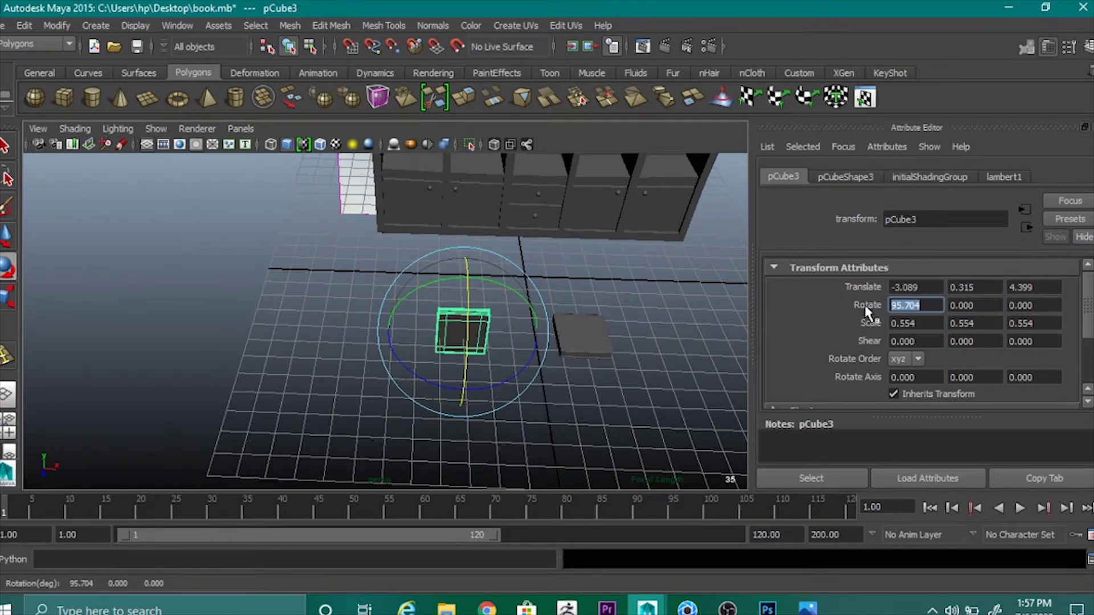
{"action": "type", "text": "90"}
{"action": "key", "text": "Return"}
{"action": "left_click", "coordinate": [664, 402]}
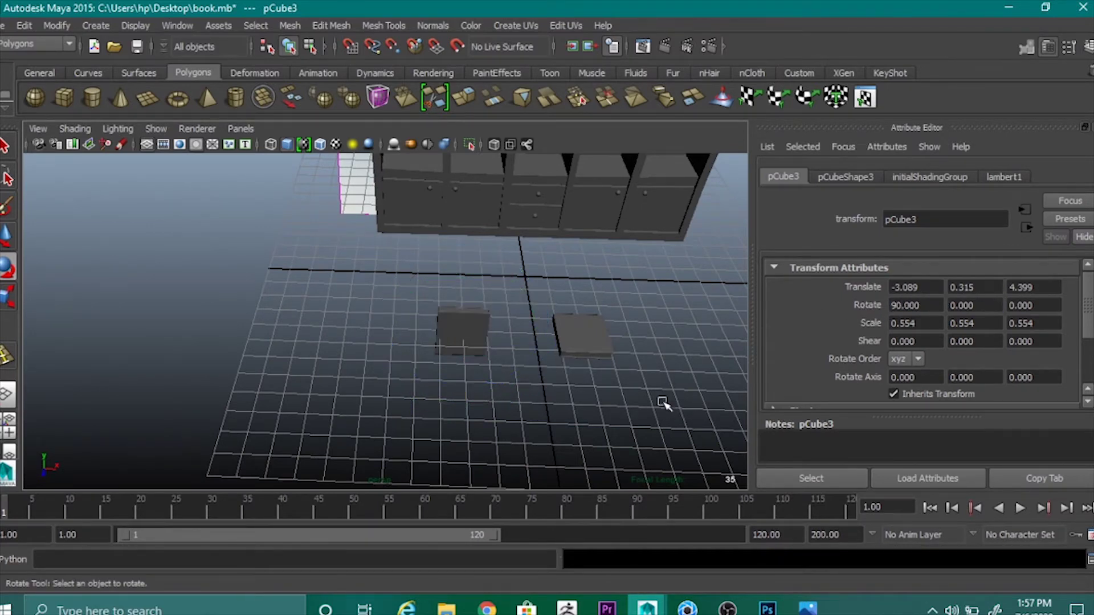
Turn the upright book sideways by setting its Rotate Y to 90, leaving nothing selected.
{"action": "left_click_drag", "start_coordinate": [593, 399], "coordinate": [555, 367], "text": "alt"}
{"action": "left_click", "coordinate": [467, 310]}
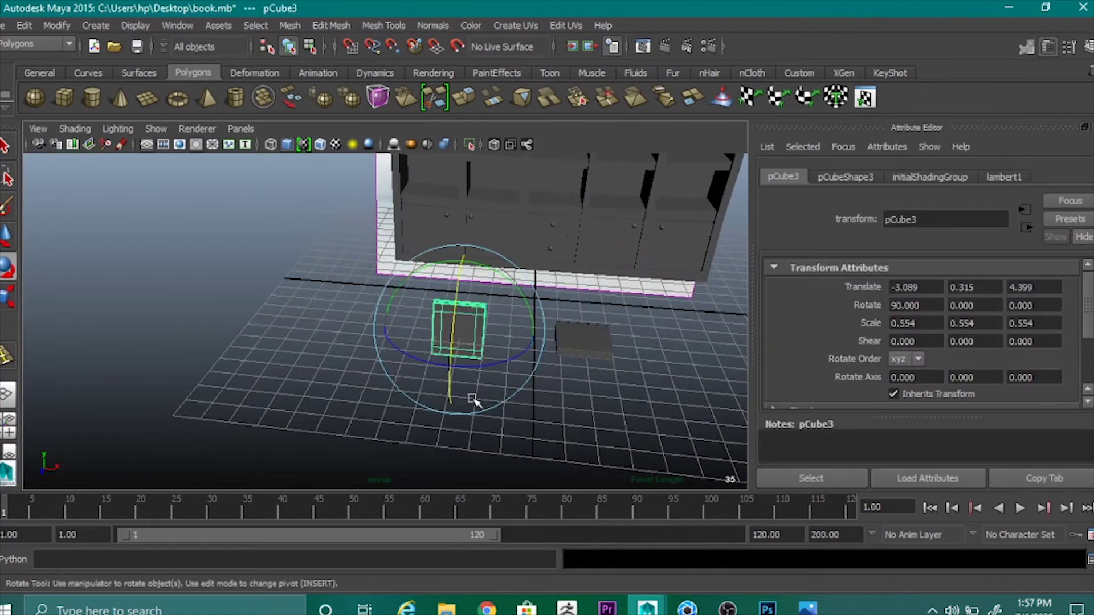
{"action": "left_click_drag", "start_coordinate": [473, 399], "coordinate": [529, 361], "text": "alt"}
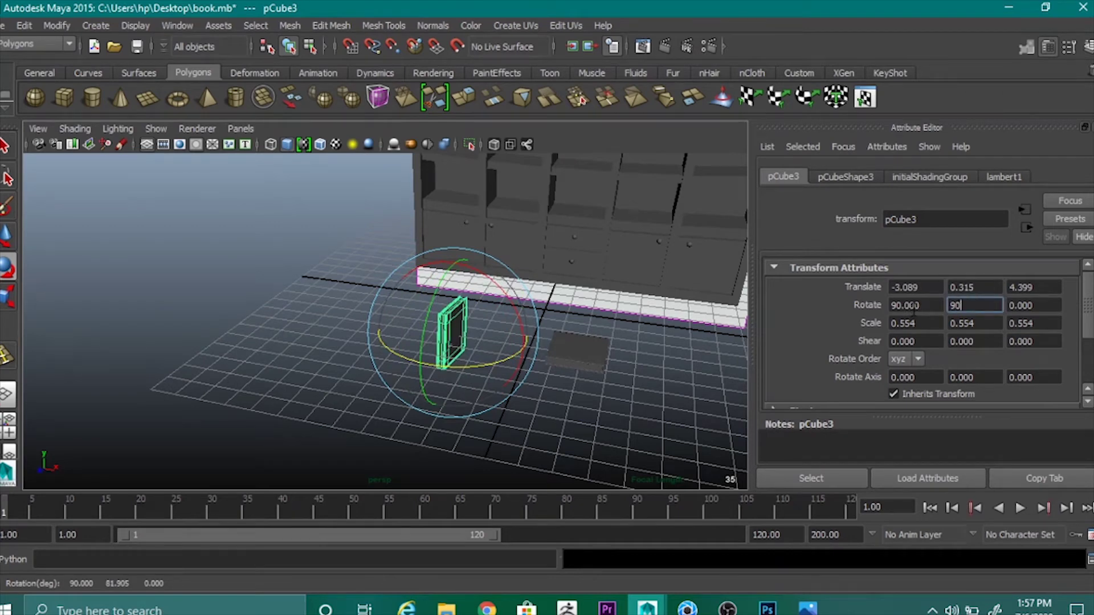
{"action": "type", "text": "90"}
{"action": "key", "text": "Return"}
{"action": "left_click", "coordinate": [618, 391]}
In the front view, move the upright book to about X -6.835, Y 8.753, over the bookshelf's top-left compartment.
{"action": "key", "text": "space"}
{"action": "key", "text": "space"}
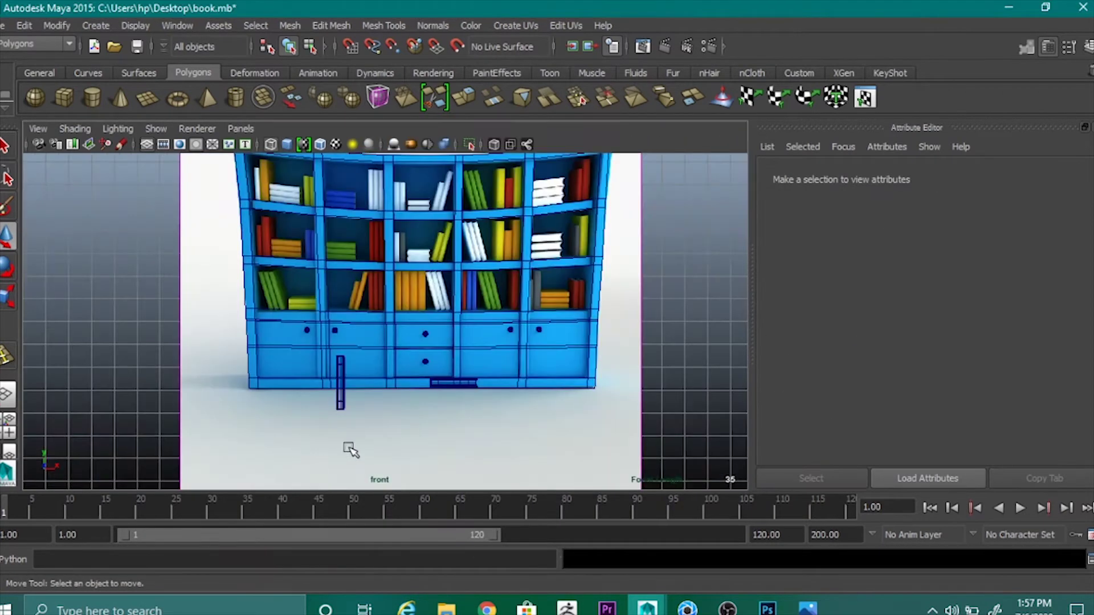
{"action": "scroll", "coordinate": [348, 448], "scroll_direction": "down", "scroll_amount": 1}
{"action": "left_click", "coordinate": [345, 371]}
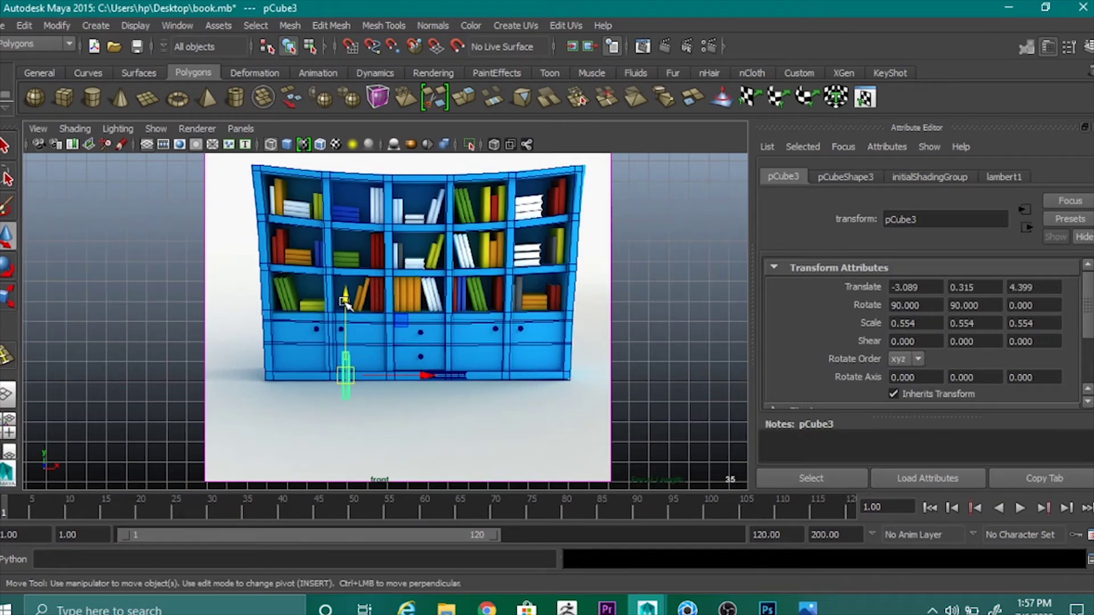
{"action": "left_click_drag", "start_coordinate": [345, 302], "coordinate": [345, 150]}
{"action": "scroll", "coordinate": [539, 324], "scroll_direction": "up", "scroll_amount": 3}
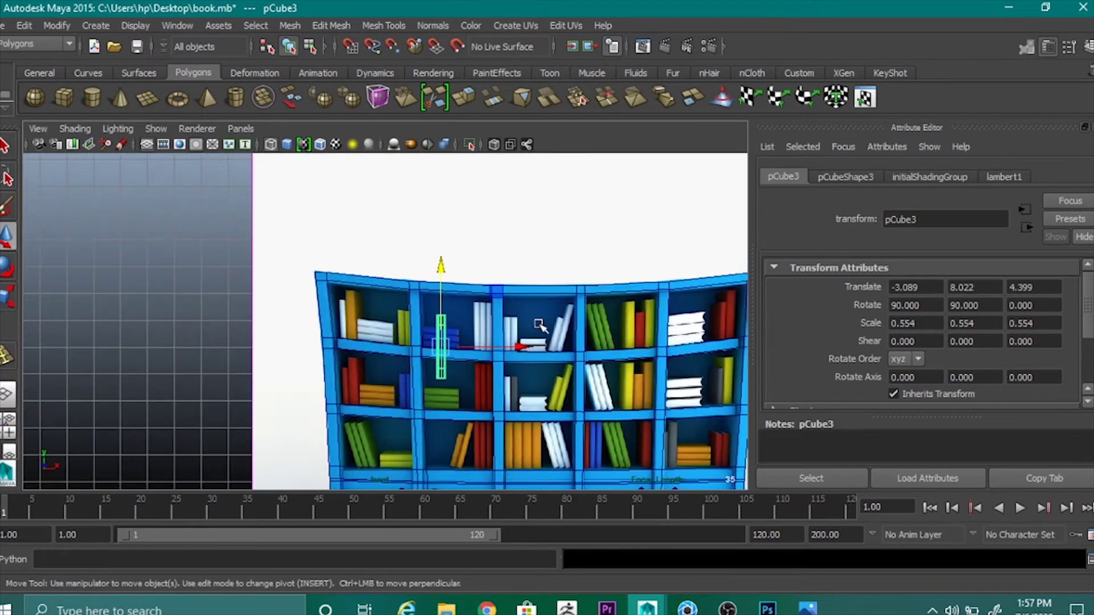
{"action": "left_click_drag", "start_coordinate": [526, 348], "coordinate": [432, 346]}
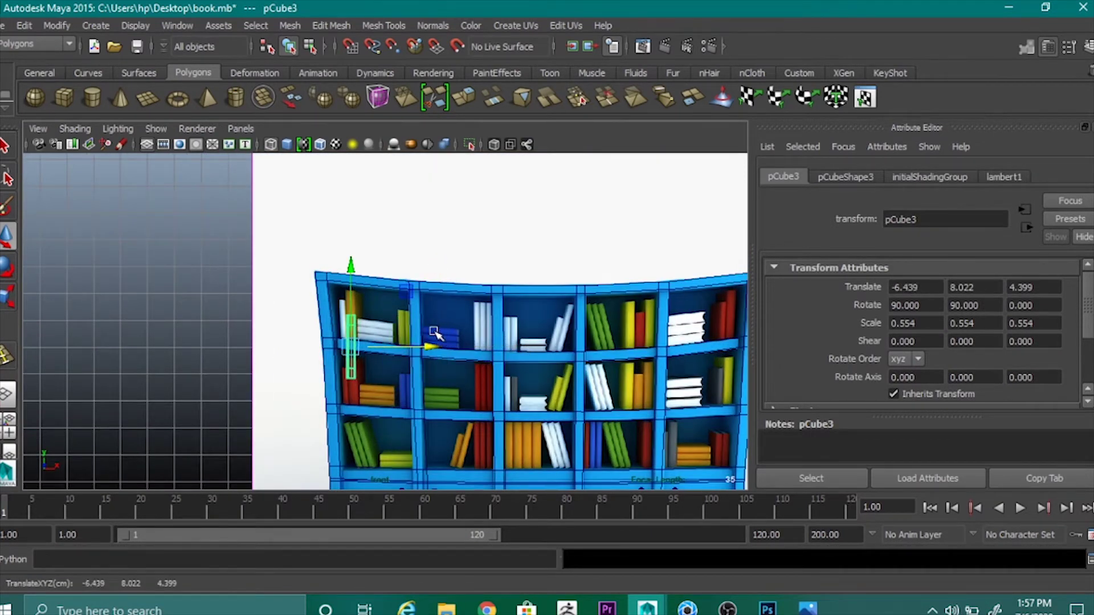
{"action": "left_click_drag", "start_coordinate": [349, 267], "coordinate": [351, 248]}
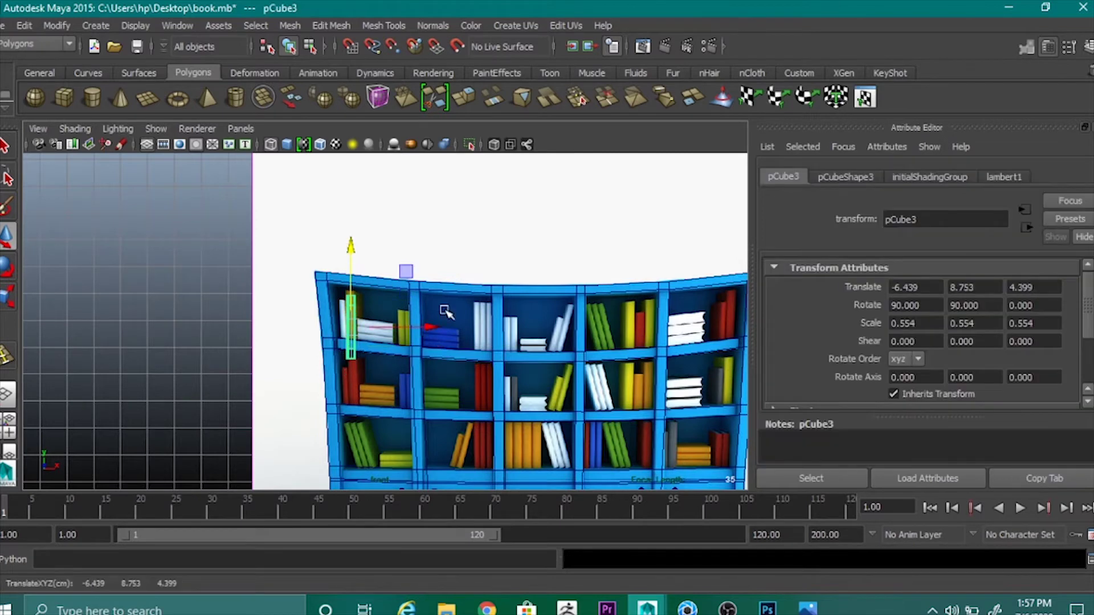
{"action": "left_click_drag", "start_coordinate": [430, 319], "coordinate": [419, 316]}
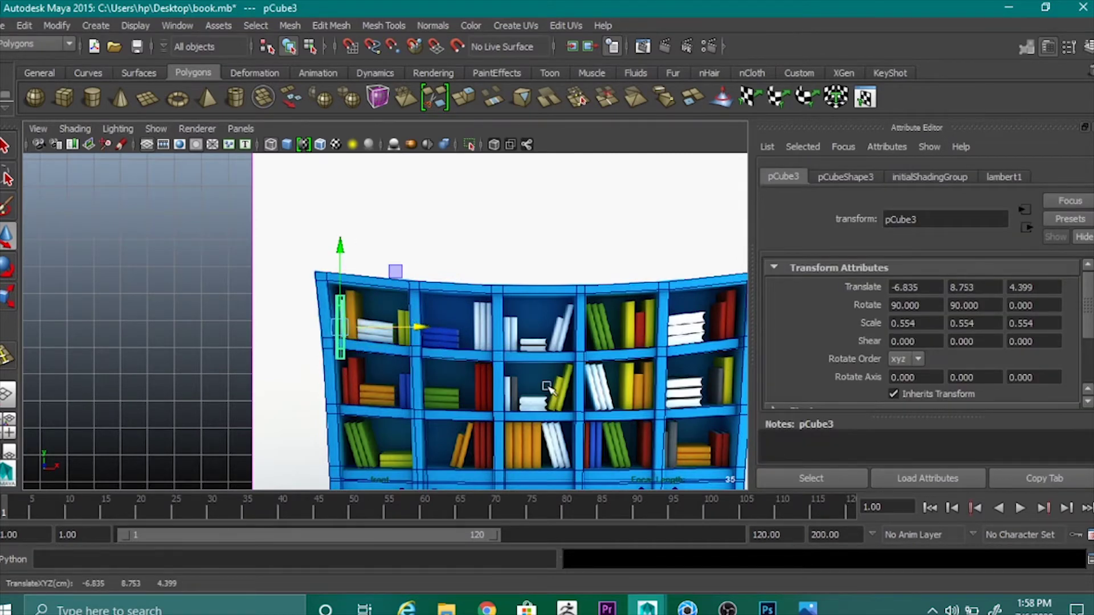
Scale the book uniformly to about 0.365 and fit its position and slight tilt to the reference's leftmost upright book.
{"action": "scroll", "coordinate": [547, 383], "scroll_direction": "up", "scroll_amount": 2}
{"action": "key", "text": "r"}
{"action": "mouse_move", "coordinate": [326, 330]}
{"action": "left_mouse_down"}
{"action": "mouse_move", "coordinate": [314, 348]}
{"action": "mouse_move", "coordinate": [329, 285]}
{"action": "mouse_move", "coordinate": [312, 322]}
{"action": "left_mouse_up"}
{"action": "key", "text": "w"}
{"action": "key", "text": "r"}
{"action": "left_click", "coordinate": [7, 240]}
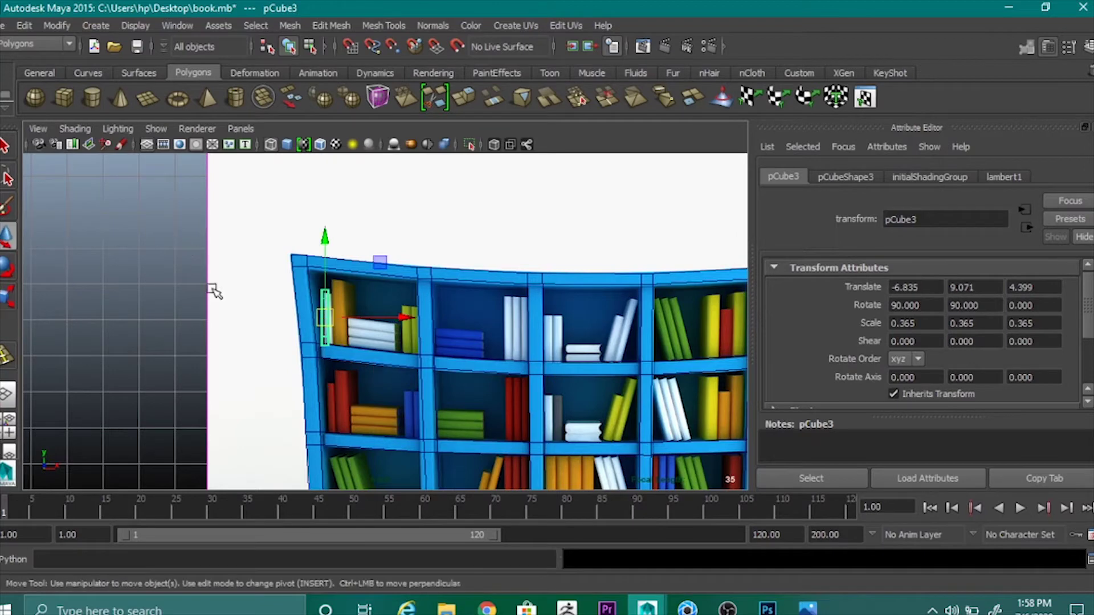
{"action": "left_click_drag", "start_coordinate": [397, 318], "coordinate": [358, 321]}
{"action": "key", "text": "e"}
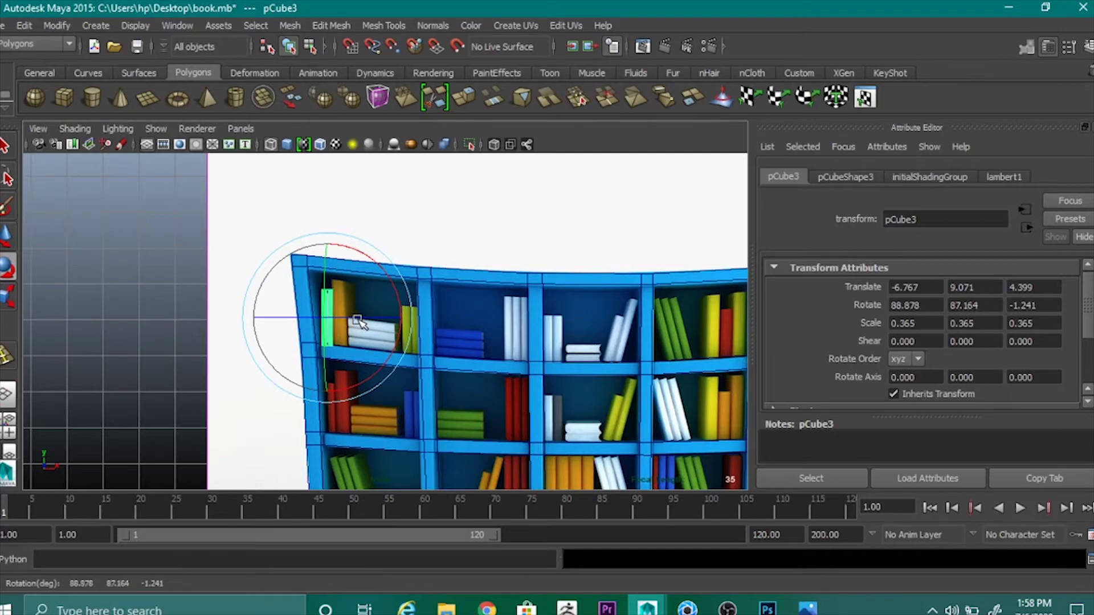
In the perspective view, move the book back along Z to about -4.191, into the bookshelf's top-left compartment.
{"action": "key", "text": "w"}
{"action": "key", "text": "space"}
{"action": "middle_click_drag", "start_coordinate": [583, 396], "coordinate": [279, 396], "text": "alt"}
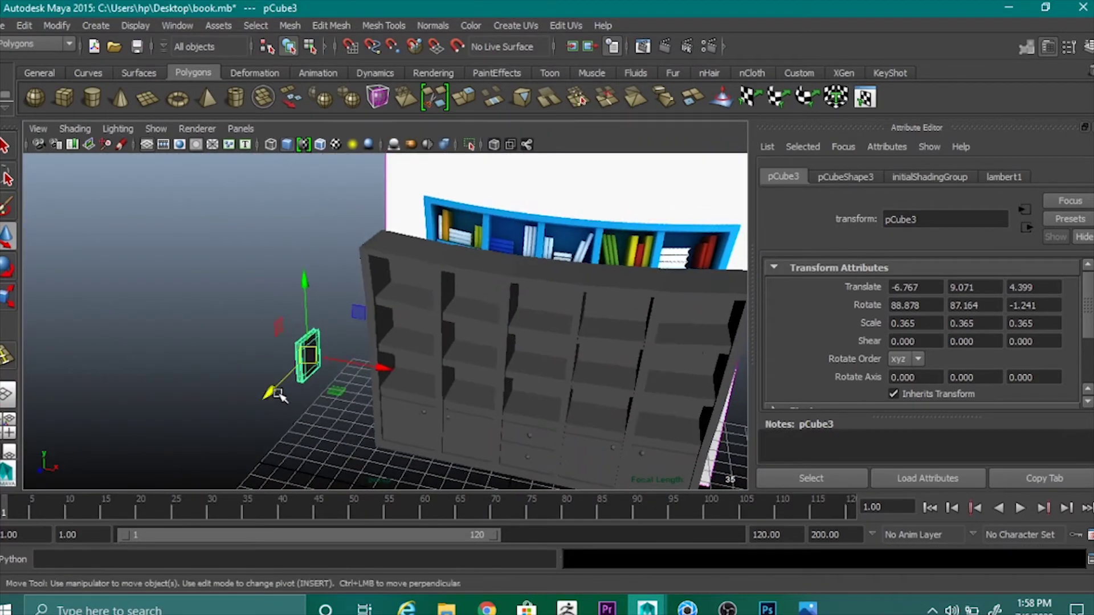
{"action": "left_click_drag", "start_coordinate": [273, 396], "coordinate": [348, 284]}
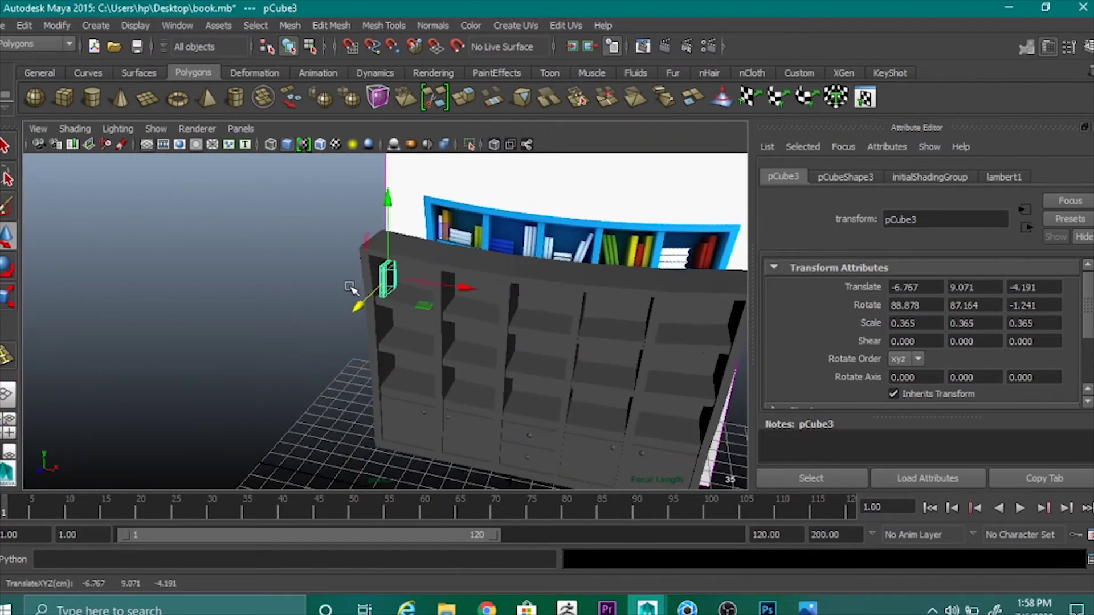
Nudge the book against the compartment's left wall, at about X -6.892 and Z -4.318.
{"action": "scroll", "coordinate": [485, 229], "scroll_direction": "up", "scroll_amount": 4}
{"action": "middle_click_drag", "start_coordinate": [485, 228], "coordinate": [481, 349], "text": "alt"}
{"action": "scroll", "coordinate": [474, 354], "scroll_direction": "up", "scroll_amount": 4}
{"action": "left_click_drag", "start_coordinate": [476, 377], "coordinate": [496, 346], "text": "alt"}
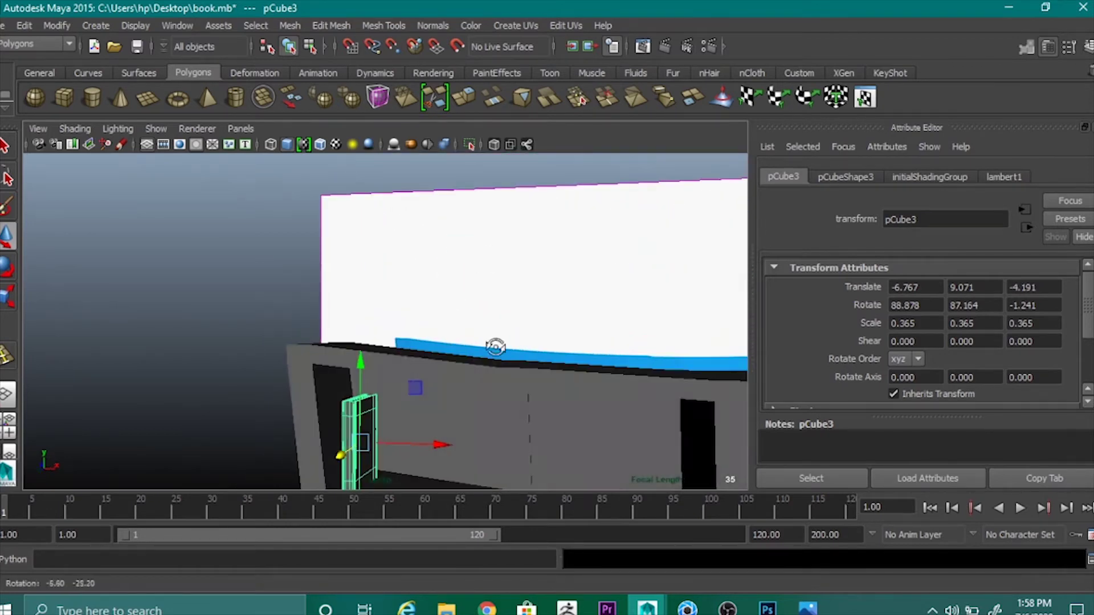
{"action": "middle_click_drag", "start_coordinate": [413, 386], "coordinate": [464, 286], "text": "alt"}
{"action": "left_click_drag", "start_coordinate": [498, 345], "coordinate": [491, 342]}
{"action": "left_click_drag", "start_coordinate": [481, 381], "coordinate": [400, 394], "text": "alt"}
{"action": "left_click_drag", "start_coordinate": [409, 330], "coordinate": [417, 331]}
{"action": "left_click", "coordinate": [344, 383]}
{"action": "left_click_drag", "start_coordinate": [345, 384], "coordinate": [462, 373], "text": "alt"}
{"action": "left_click", "coordinate": [367, 320]}
Duplicate the upright book beside the first at about X -6.635 and enlarge the copy to about 0.413 in Y and 0.409 in Z.
{"action": "key", "text": "ctrl+d"}
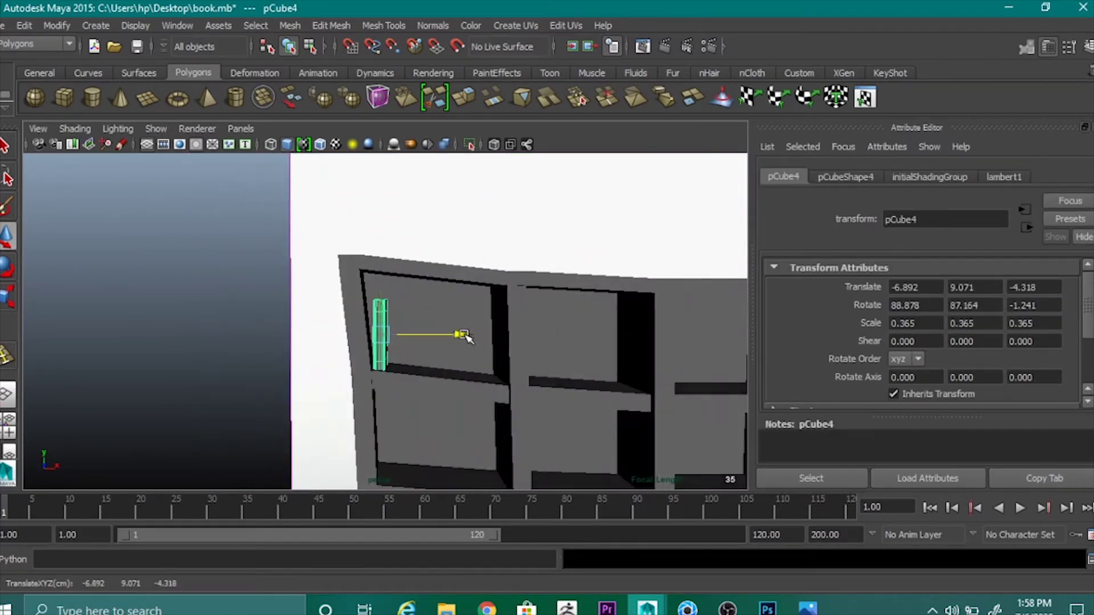
{"action": "mouse_move", "coordinate": [464, 336]}
{"action": "left_mouse_down"}
{"action": "mouse_move", "coordinate": [480, 339]}
{"action": "mouse_move", "coordinate": [466, 336]}
{"action": "left_mouse_up"}
{"action": "key", "text": "r"}
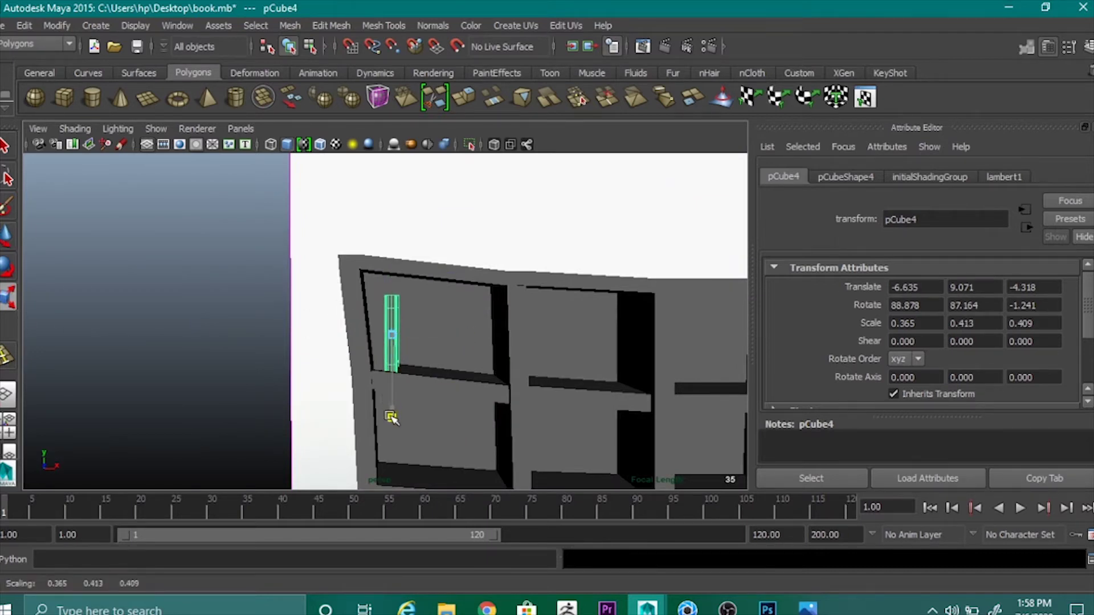
Raise the second book to about Y 9.199 to rest on the shelf, and adjust its spacing to about X -6.617.
{"action": "left_click", "coordinate": [7, 239]}
{"action": "left_click_drag", "start_coordinate": [392, 258], "coordinate": [395, 248]}
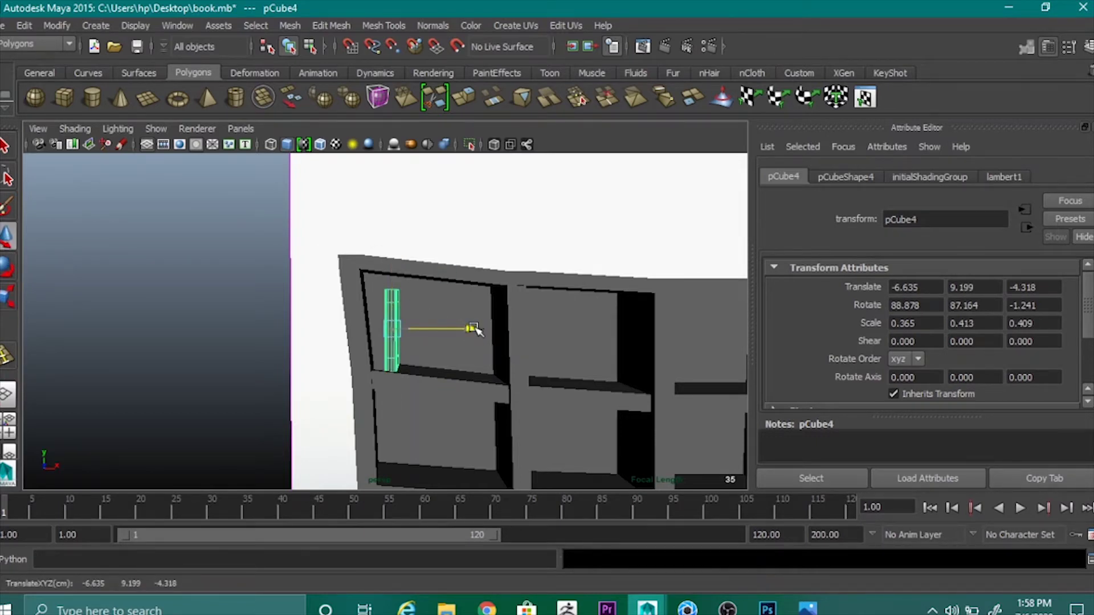
{"action": "left_click_drag", "start_coordinate": [474, 327], "coordinate": [515, 367]}
{"action": "left_click", "coordinate": [466, 331]}
{"action": "scroll", "coordinate": [468, 342], "scroll_direction": "down", "scroll_amount": 1}
{"action": "scroll", "coordinate": [477, 346], "scroll_direction": "down", "scroll_amount": 1}
{"action": "scroll", "coordinate": [464, 379], "scroll_direction": "down", "scroll_amount": 2}
{"action": "key", "text": "ctrl+z"}
Duplicate the second book, move the copy in front of the bookshelf to about Z 4.720, and lay it flat with Rotate X 180.
{"action": "middle_click_drag", "start_coordinate": [555, 337], "coordinate": [555, 283], "text": "alt"}
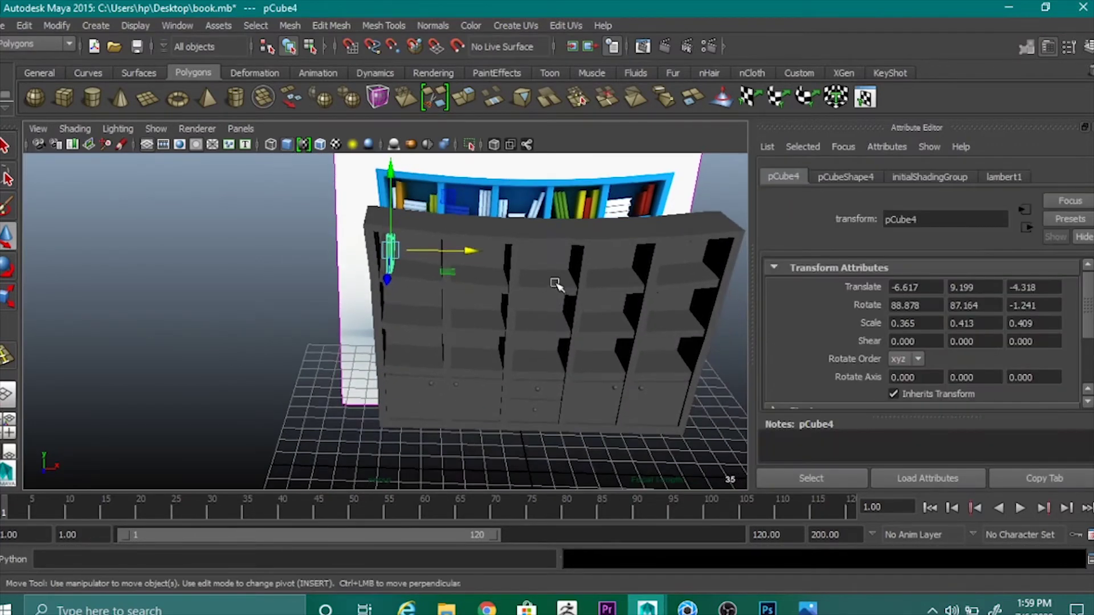
{"action": "left_click_drag", "start_coordinate": [390, 277], "coordinate": [364, 379]}
{"action": "key", "text": "e"}
{"action": "left_click_drag", "start_coordinate": [398, 275], "coordinate": [455, 351]}
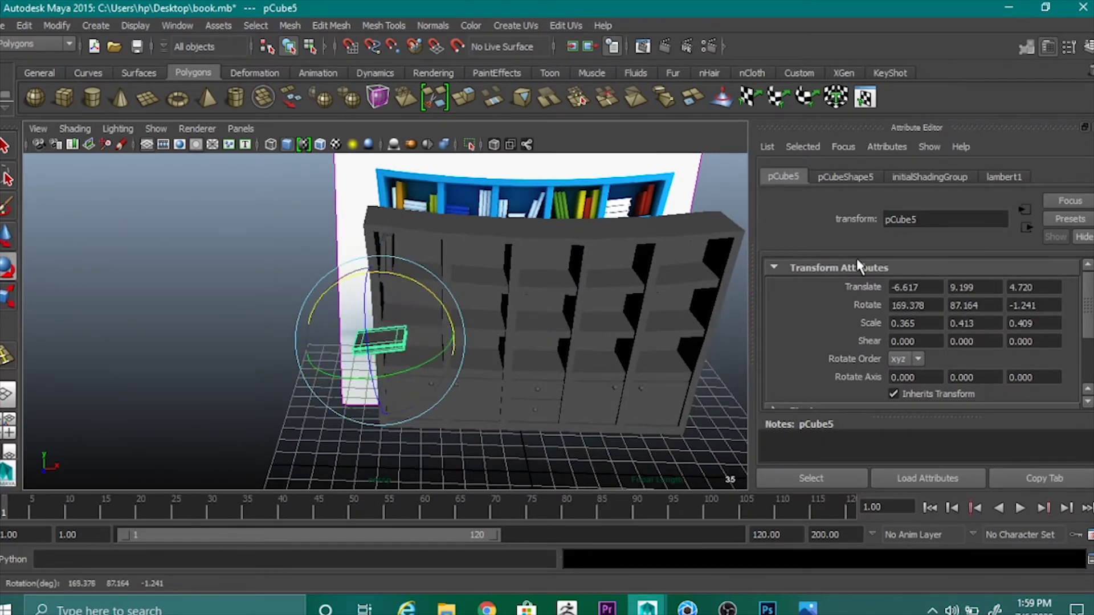
{"action": "type", "text": "180"}
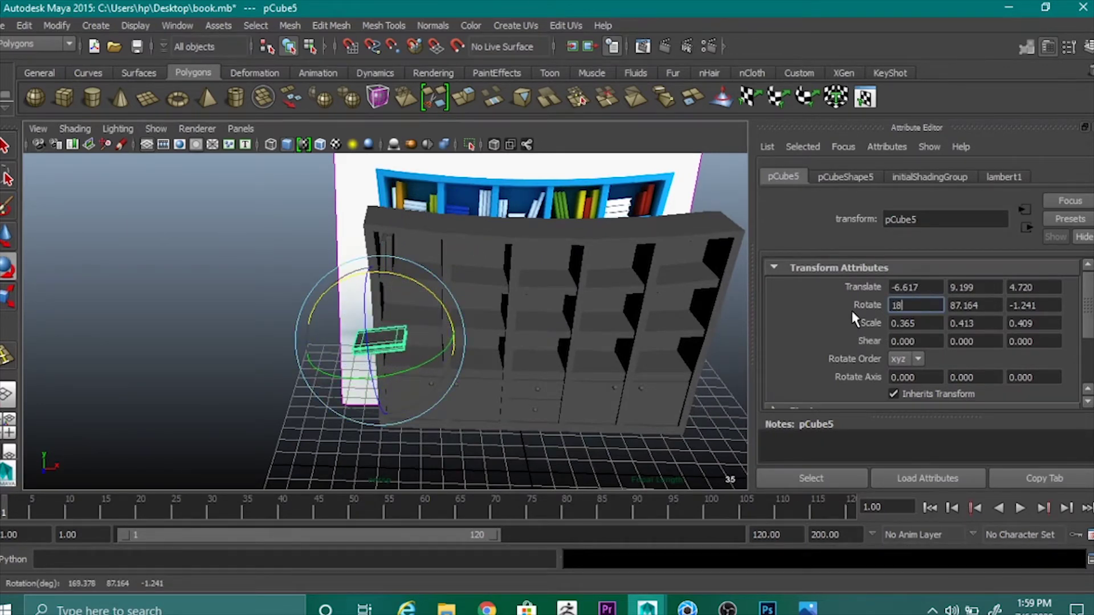
{"action": "key", "text": "Return"}
Move the flat book into the top-left compartment beside the upright books, at about X -5.566, Y 8.332, Z -3.988.
{"action": "key", "text": "w"}
{"action": "left_click_drag", "start_coordinate": [376, 375], "coordinate": [386, 281]}
{"action": "left_click_drag", "start_coordinate": [465, 255], "coordinate": [485, 256]}
{"action": "left_click_drag", "start_coordinate": [417, 175], "coordinate": [418, 195]}
{"action": "scroll", "coordinate": [446, 262], "scroll_direction": "up", "scroll_amount": 5}
{"action": "middle_click_drag", "start_coordinate": [484, 228], "coordinate": [416, 403], "text": "alt"}
{"action": "scroll", "coordinate": [416, 404], "scroll_direction": "up", "scroll_amount": 3}
{"action": "left_click_drag", "start_coordinate": [521, 416], "coordinate": [519, 367], "text": "alt"}
{"action": "middle_click_drag", "start_coordinate": [519, 368], "coordinate": [535, 321], "text": "alt"}
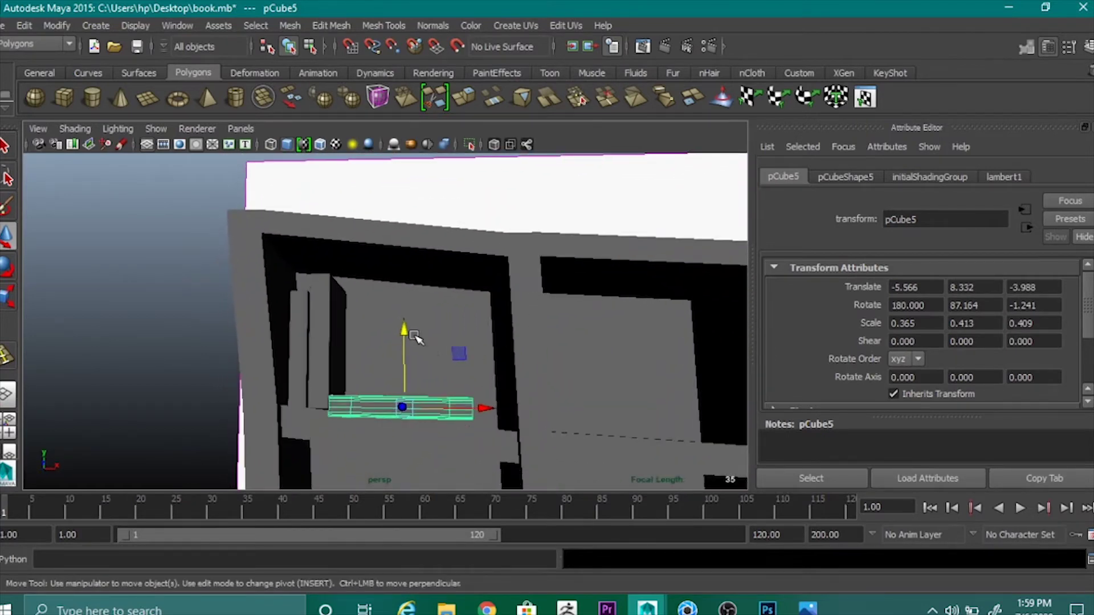
Scale the flat book down to about 0.327, 0.370, 0.367 and tilt its X rotation to about 183.5 to follow the sloping shelf.
{"action": "key", "text": "r"}
{"action": "left_click_drag", "start_coordinate": [501, 414], "coordinate": [501, 450], "text": "alt"}
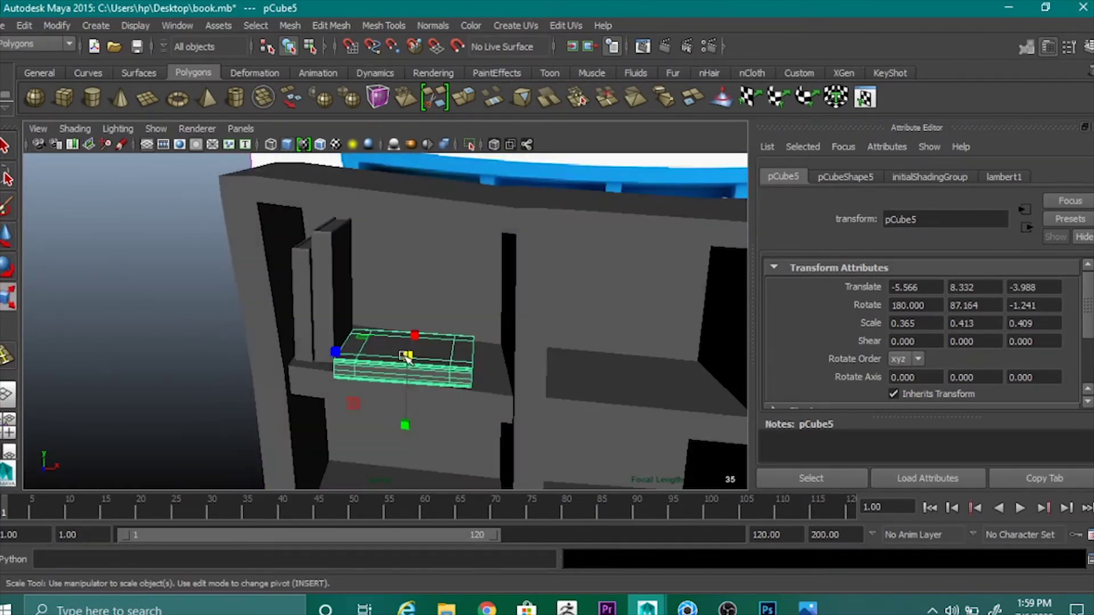
{"action": "left_click_drag", "start_coordinate": [408, 357], "coordinate": [393, 357]}
{"action": "key", "text": "e"}
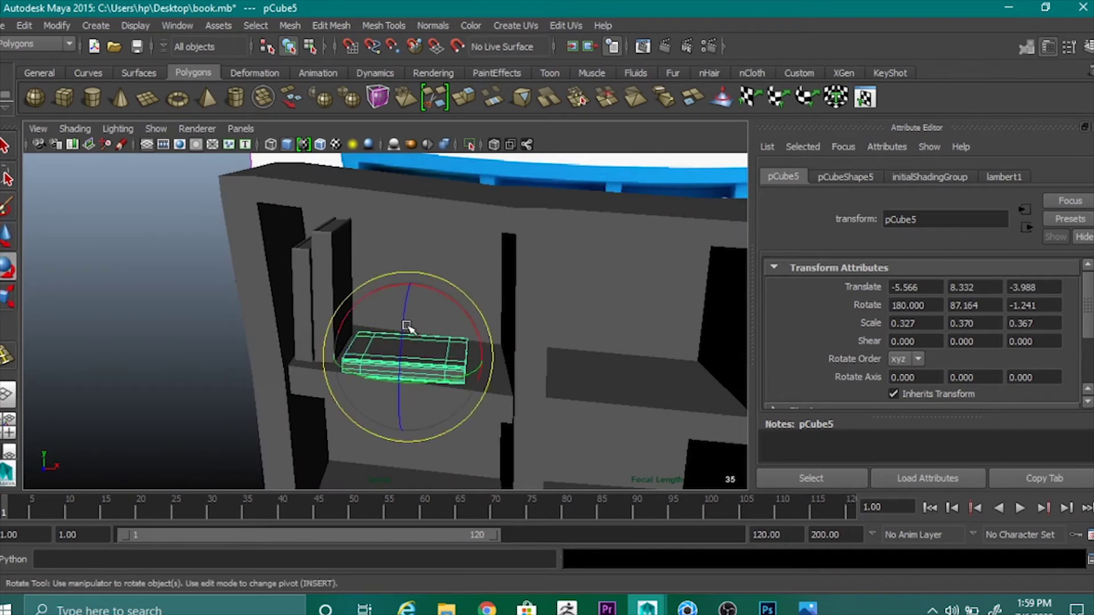
{"action": "left_click_drag", "start_coordinate": [432, 290], "coordinate": [434, 293]}
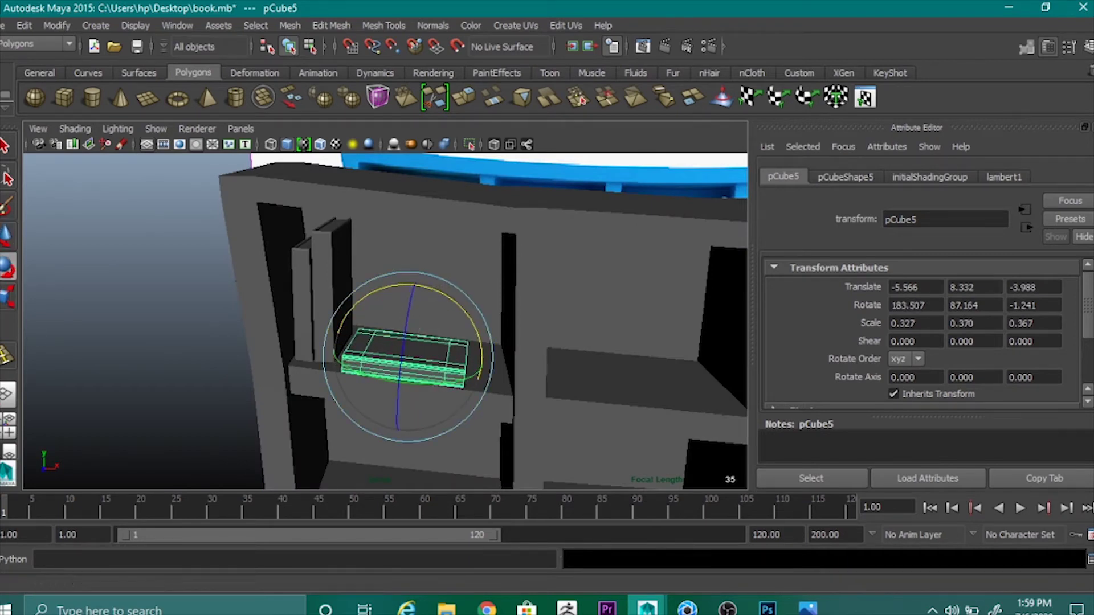
Push the flat book deeper onto the shelf at about X -5.644, Y 8.339, Z -4.394, and adjust its X rotation to about 185.
{"action": "key", "text": "w"}
{"action": "left_click_drag", "start_coordinate": [493, 359], "coordinate": [484, 359]}
{"action": "left_click_drag", "start_coordinate": [396, 384], "coordinate": [403, 378]}
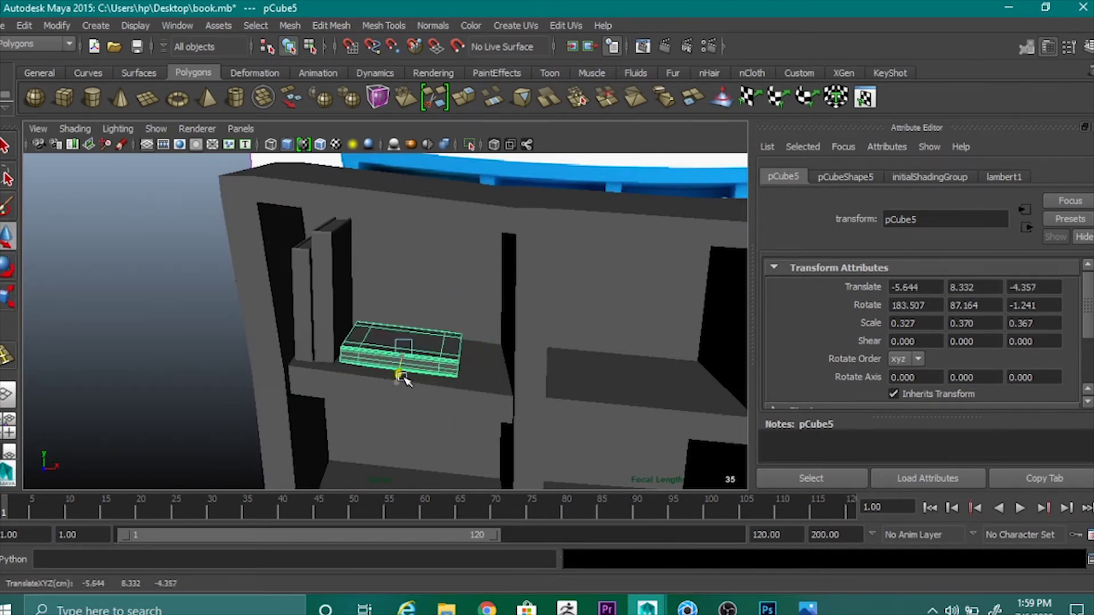
{"action": "left_click_drag", "start_coordinate": [531, 437], "coordinate": [398, 297], "text": "alt"}
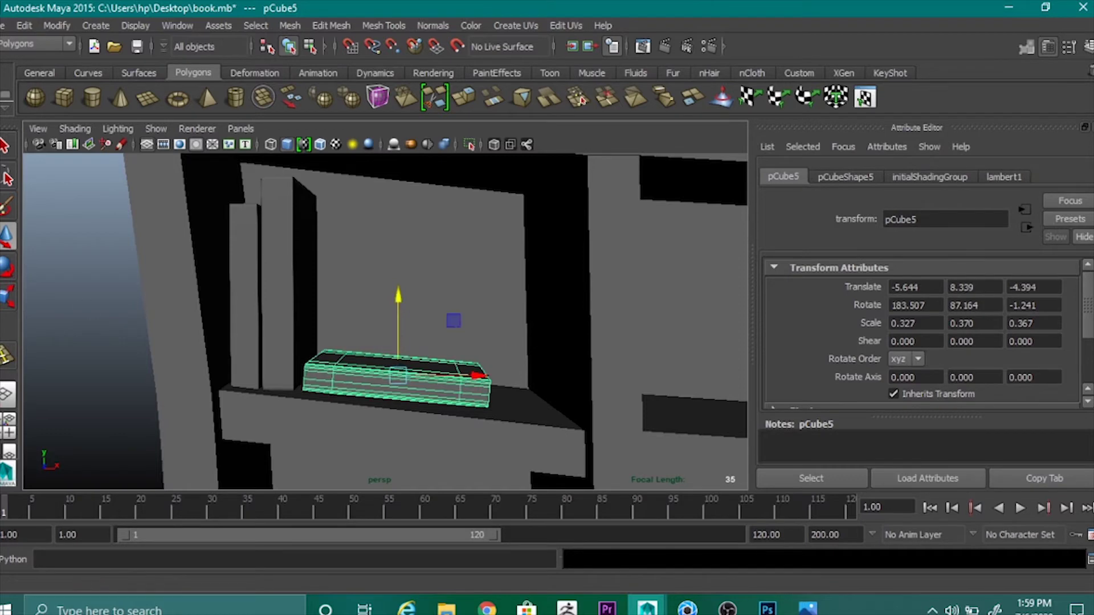
{"action": "left_click", "coordinate": [13, 268]}
{"action": "left_click_drag", "start_coordinate": [446, 334], "coordinate": [454, 333]}
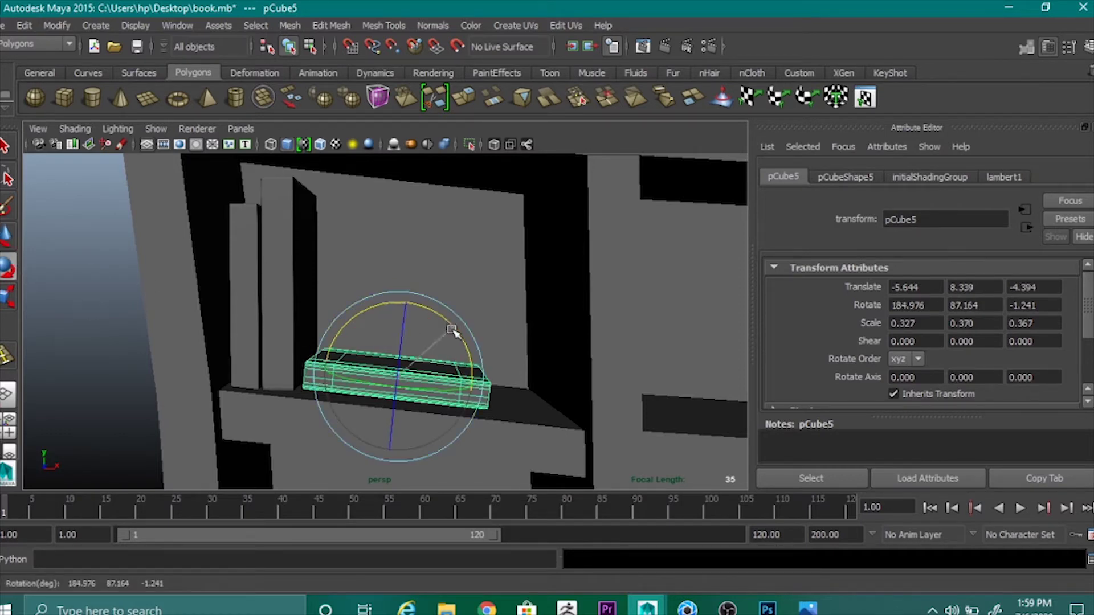
Lower the flat book onto the sloping shelf at about Y 8.316 and deselect it.
{"action": "key", "text": "w"}
{"action": "left_click", "coordinate": [397, 295]}
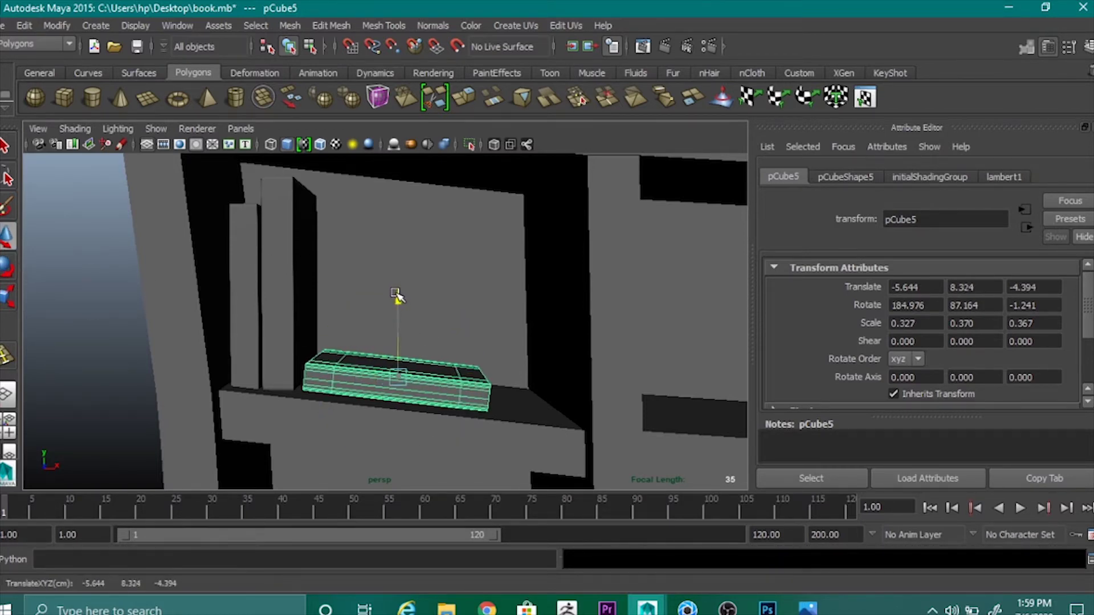
{"action": "left_click", "coordinate": [80, 408]}
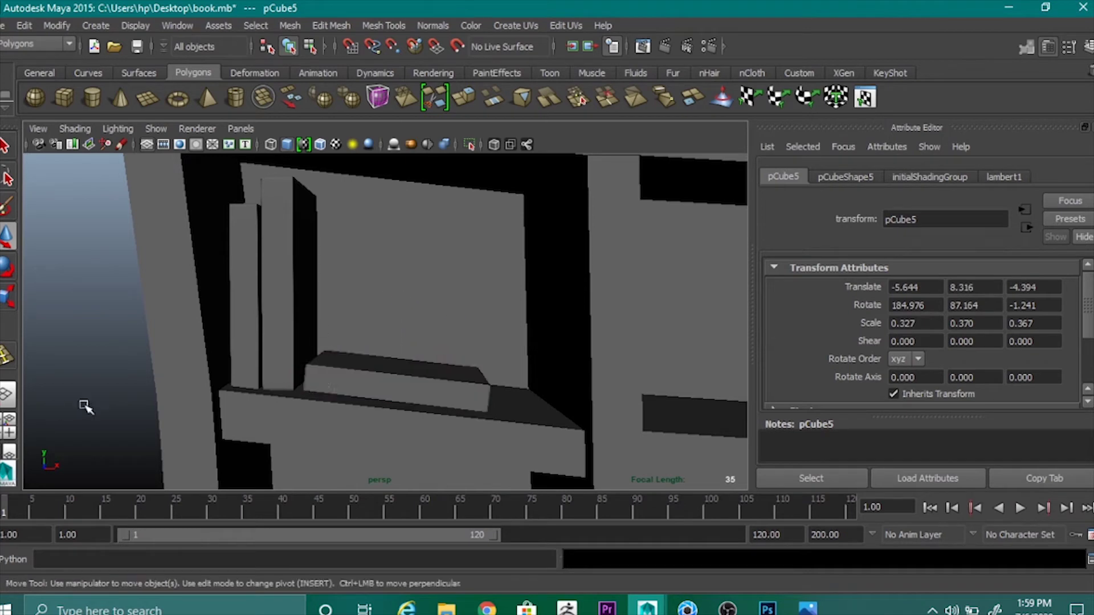
Duplicate the flat book twice upward with equal spacing to build a stack of three books on the shelf.
{"action": "left_click", "coordinate": [362, 384]}
{"action": "left_click_drag", "start_coordinate": [398, 299], "coordinate": [417, 274]}
{"action": "left_click_drag", "start_coordinate": [474, 353], "coordinate": [501, 407]}
{"action": "key", "text": "shift+d"}
{"action": "left_click", "coordinate": [150, 323]}
Duplicate the first upright book and place the copy at the compartment's right end, at about X -4.438, Y 8.847.
{"action": "left_click", "coordinate": [281, 272]}
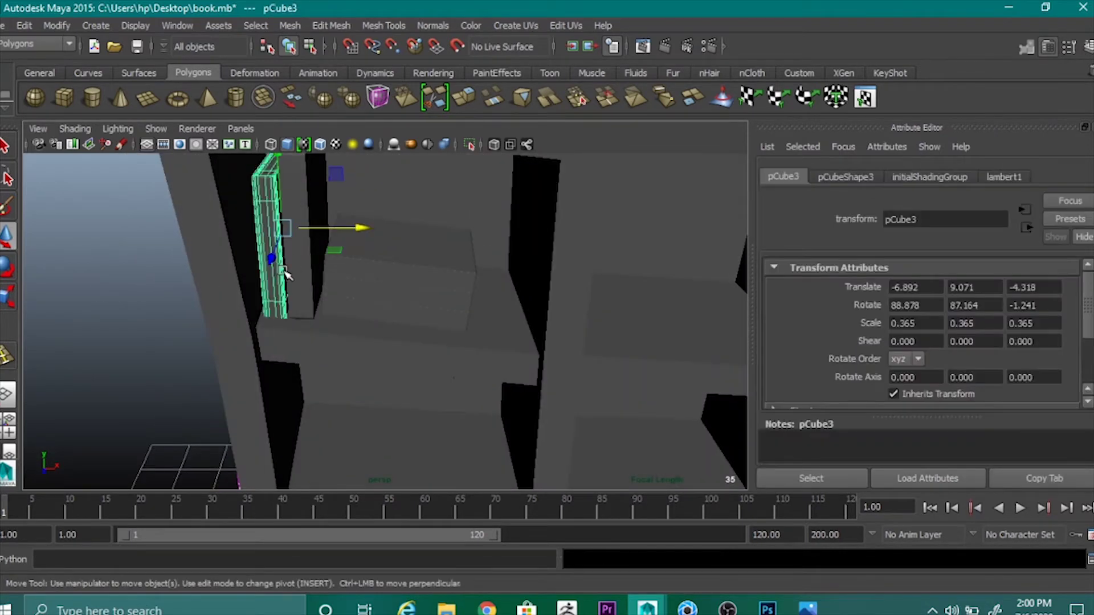
{"action": "middle_click_drag", "start_coordinate": [325, 254], "coordinate": [587, 237]}
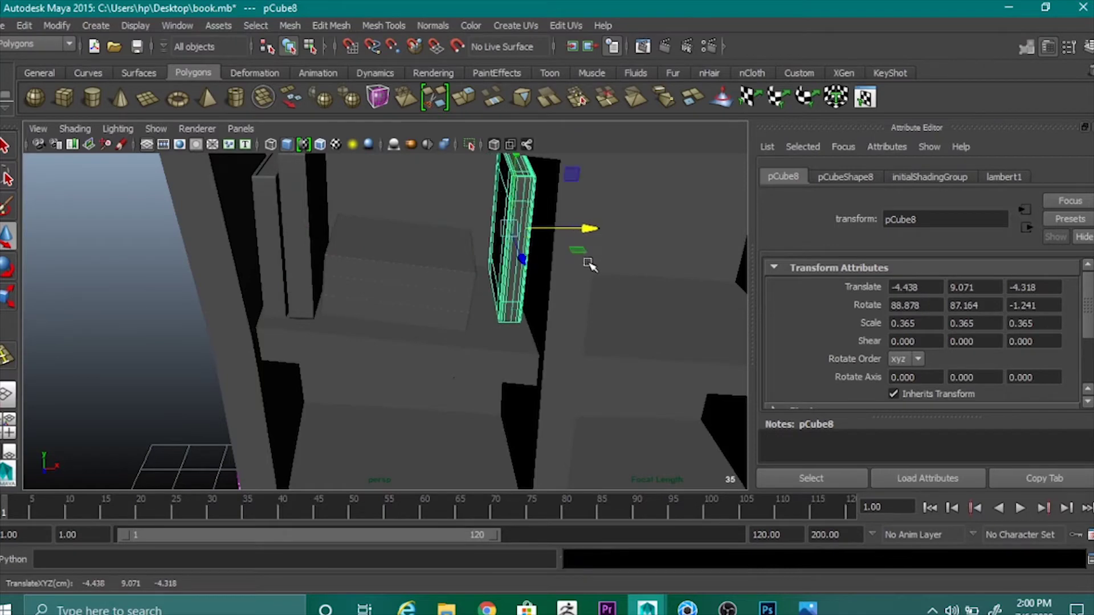
{"action": "left_click_drag", "start_coordinate": [586, 237], "coordinate": [625, 297], "text": "alt"}
{"action": "left_click_drag", "start_coordinate": [517, 216], "coordinate": [550, 255]}
Rotate the new upright copy to about Rotate X 90.966 and thin it to a Y scale of about 0.317.
{"action": "key", "text": "e"}
{"action": "key", "text": "w"}
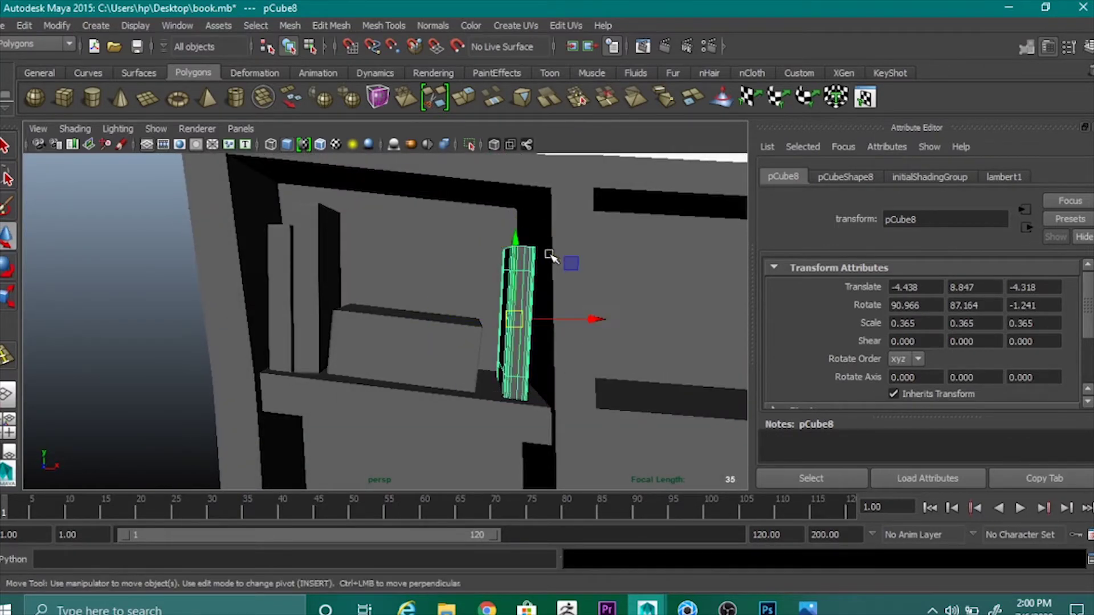
{"action": "key", "text": "r"}
{"action": "left_click_drag", "start_coordinate": [585, 320], "coordinate": [580, 320]}
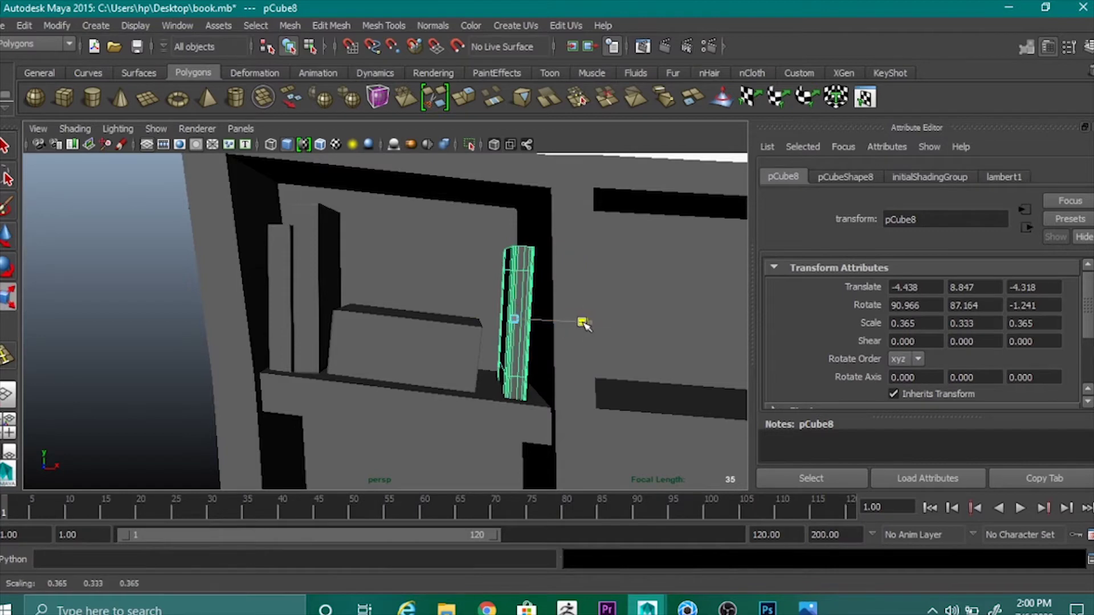
In the front view, straighten the upright copy to about Rotate X 89.081 and shift it to about X -4.361 against the divider.
{"action": "key", "text": "space"}
{"action": "key", "text": "space"}
{"action": "scroll", "coordinate": [463, 325], "scroll_direction": "up", "scroll_amount": 5}
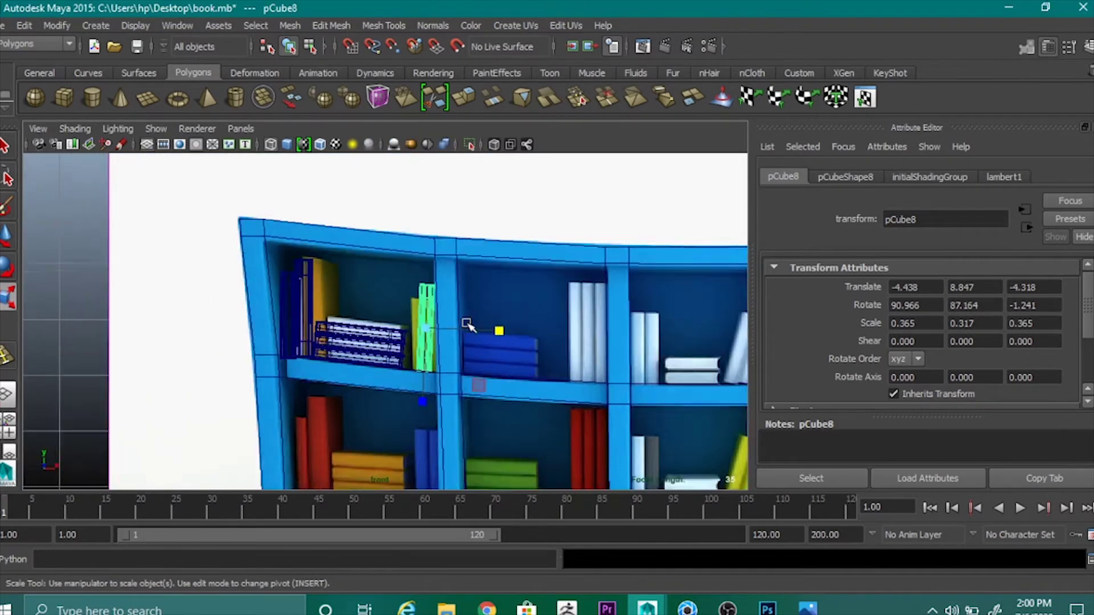
{"action": "key", "text": "e"}
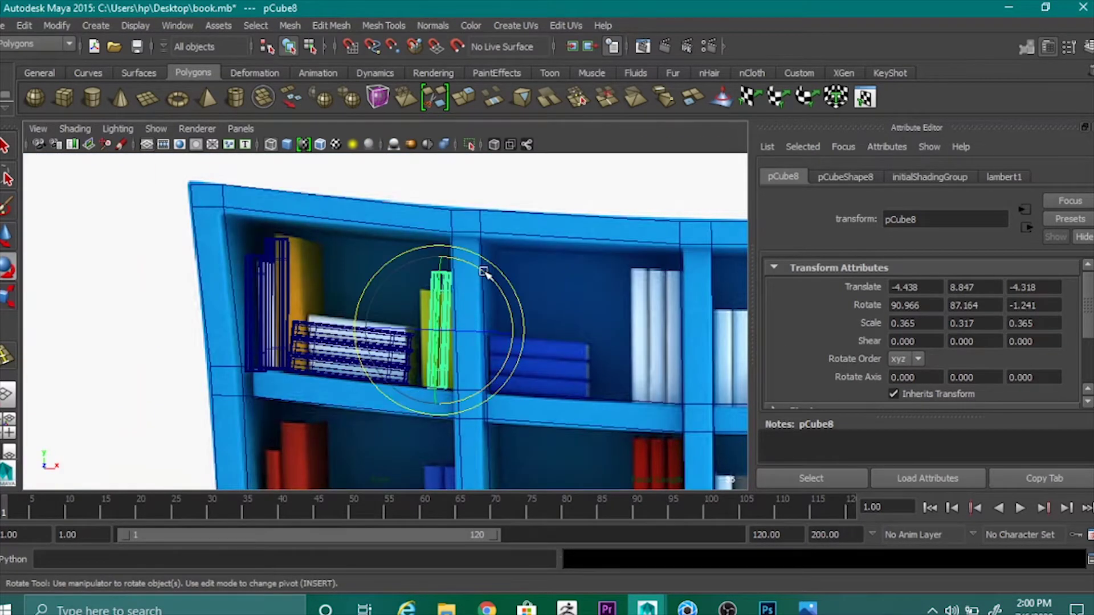
{"action": "left_click_drag", "start_coordinate": [484, 270], "coordinate": [481, 267]}
{"action": "left_click", "coordinate": [8, 237]}
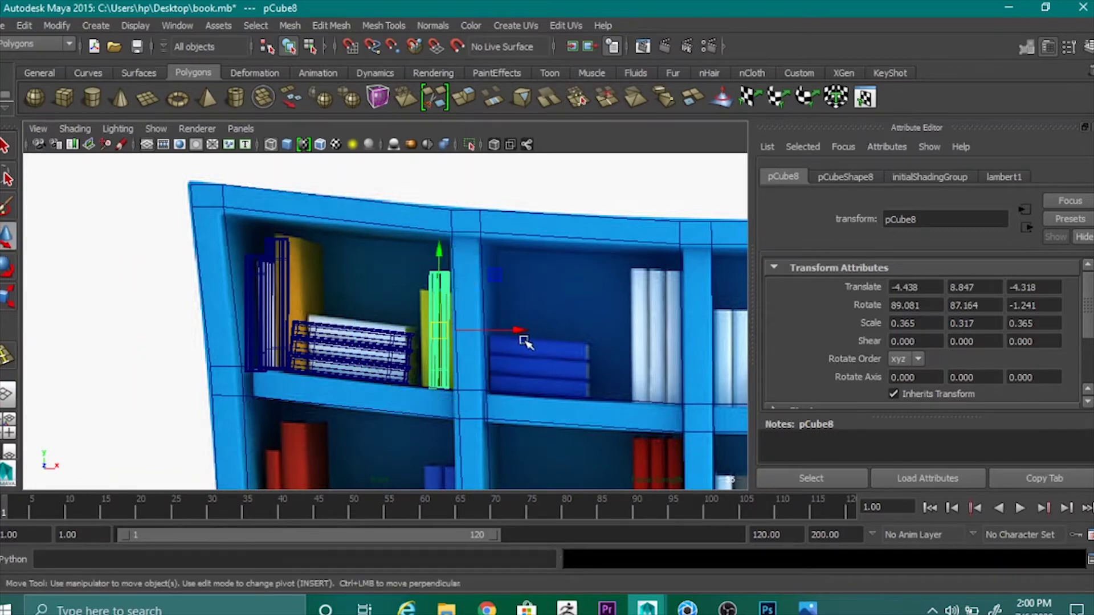
{"action": "left_click_drag", "start_coordinate": [520, 326], "coordinate": [527, 329]}
Scale the upright copy down to about 0.192 in Y and 0.283 in Z, and reposition it at about X -4.328, Y 8.671.
{"action": "key", "text": "r"}
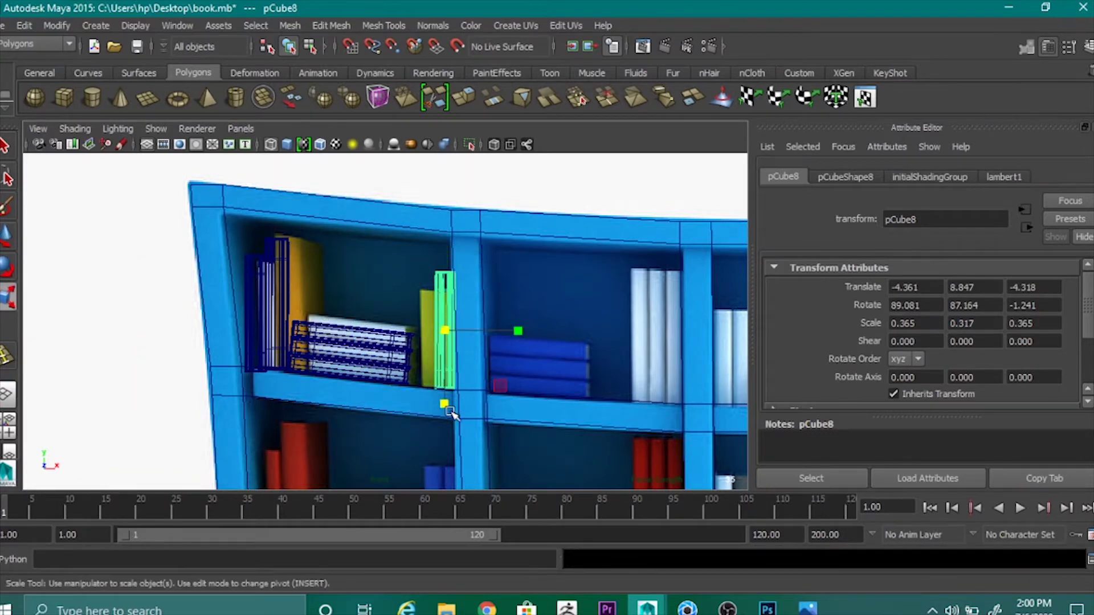
{"action": "left_click_drag", "start_coordinate": [445, 403], "coordinate": [452, 386]}
{"action": "mouse_move", "coordinate": [517, 334]}
{"action": "left_mouse_down"}
{"action": "mouse_move", "coordinate": [491, 334]}
{"action": "mouse_move", "coordinate": [524, 331]}
{"action": "left_mouse_up"}
{"action": "key", "text": "w"}
{"action": "left_click_drag", "start_coordinate": [447, 251], "coordinate": [452, 263]}
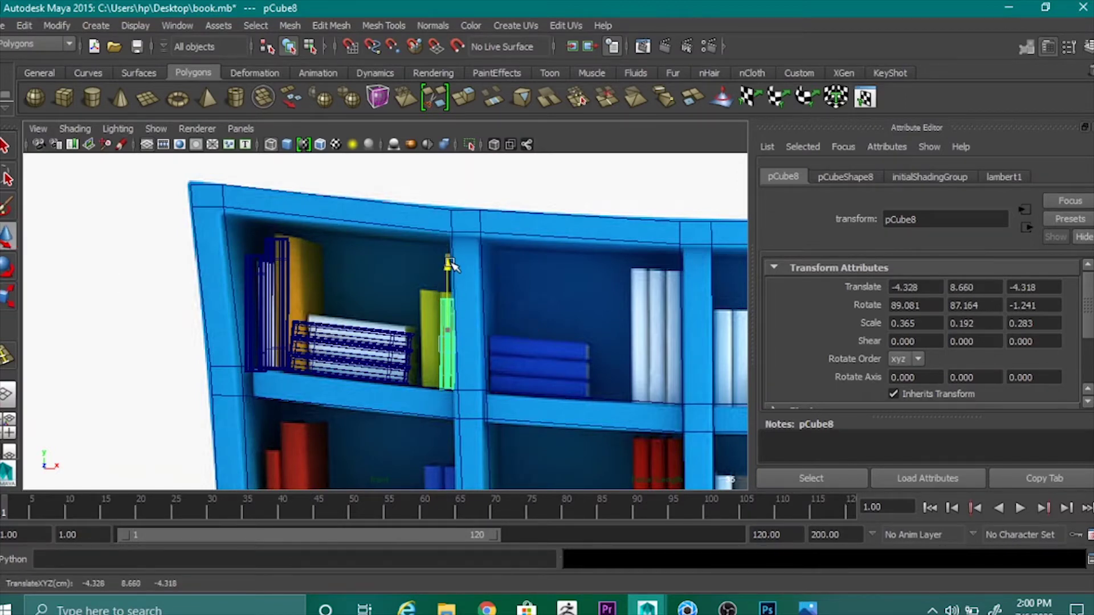
Fit the upright copy to the reference's green book with Scale Z about 0.317, Y about 8.715 and Rotate X about 87.666.
{"action": "key", "text": "r"}
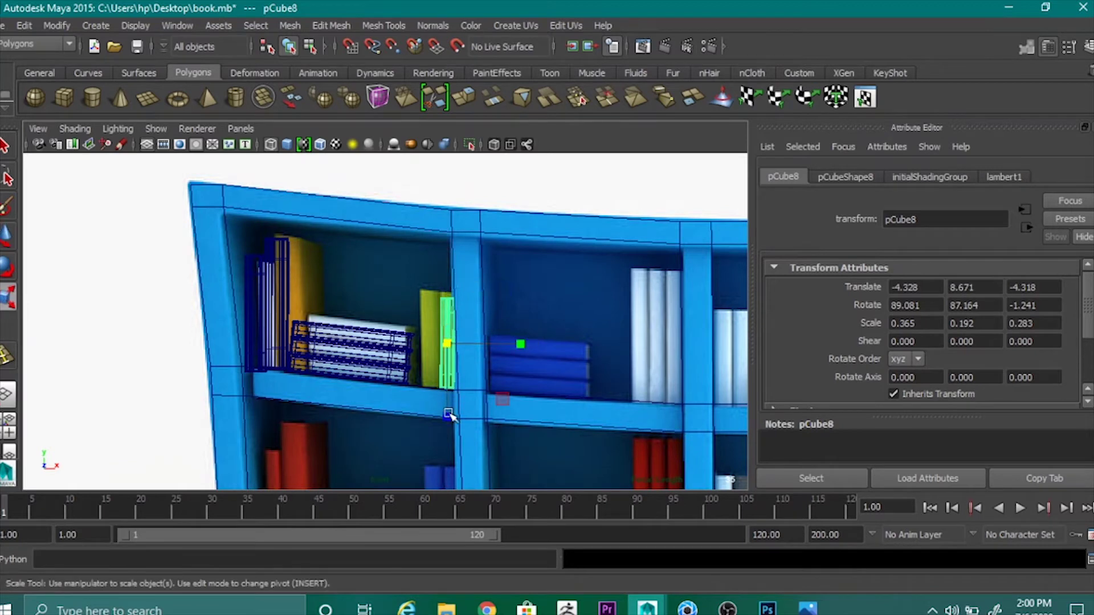
{"action": "left_click_drag", "start_coordinate": [449, 414], "coordinate": [448, 425]}
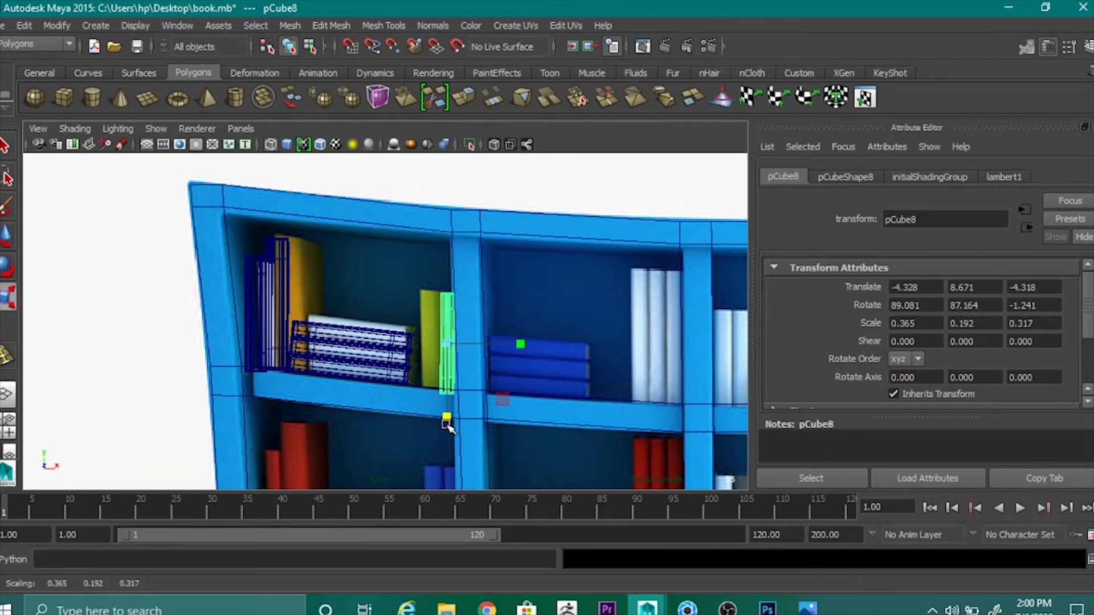
{"action": "key", "text": "w"}
{"action": "left_click_drag", "start_coordinate": [447, 267], "coordinate": [503, 288]}
{"action": "key", "text": "e"}
{"action": "key", "text": "w"}
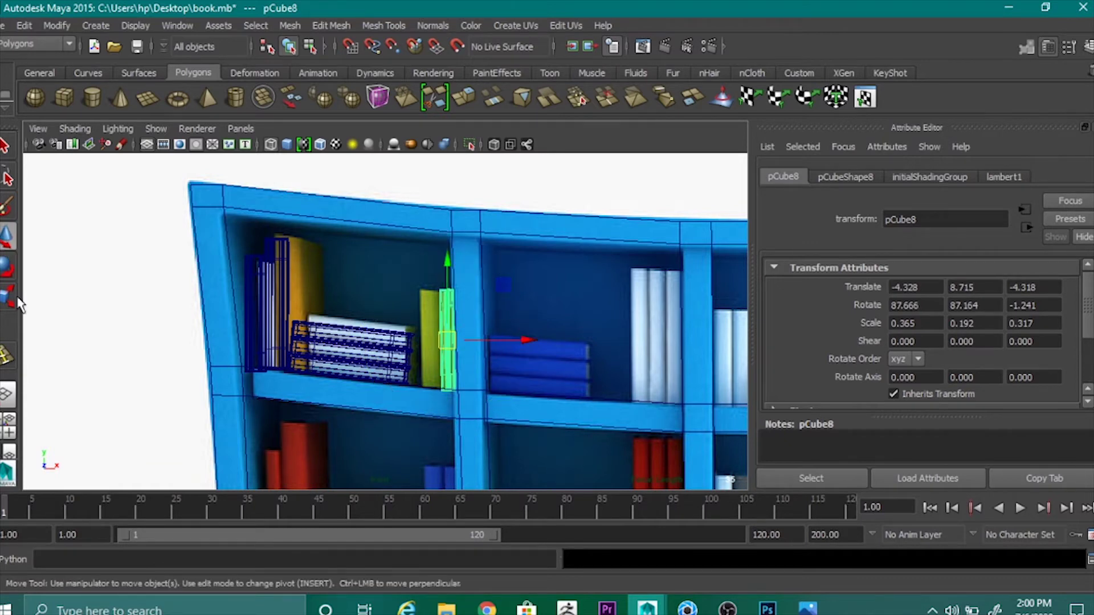
Delete the stray copy in the second compartment, then duplicate the thin upright book and place the copy to its left at about X -4.559.
{"action": "left_click", "coordinate": [7, 298]}
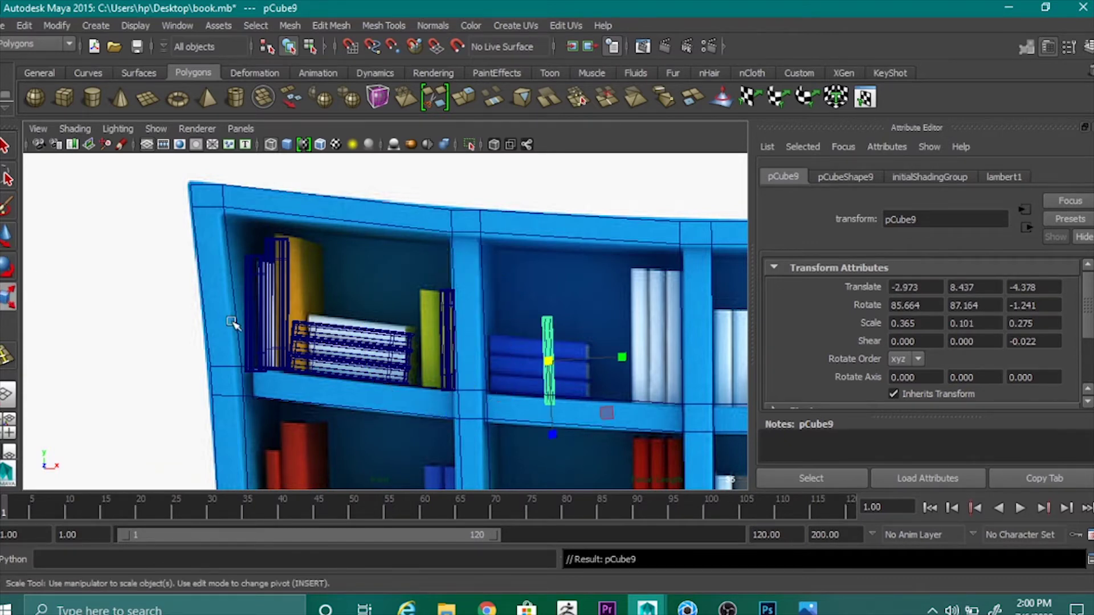
{"action": "key", "text": "Delete"}
{"action": "left_click", "coordinate": [446, 351]}
{"action": "key", "text": "w"}
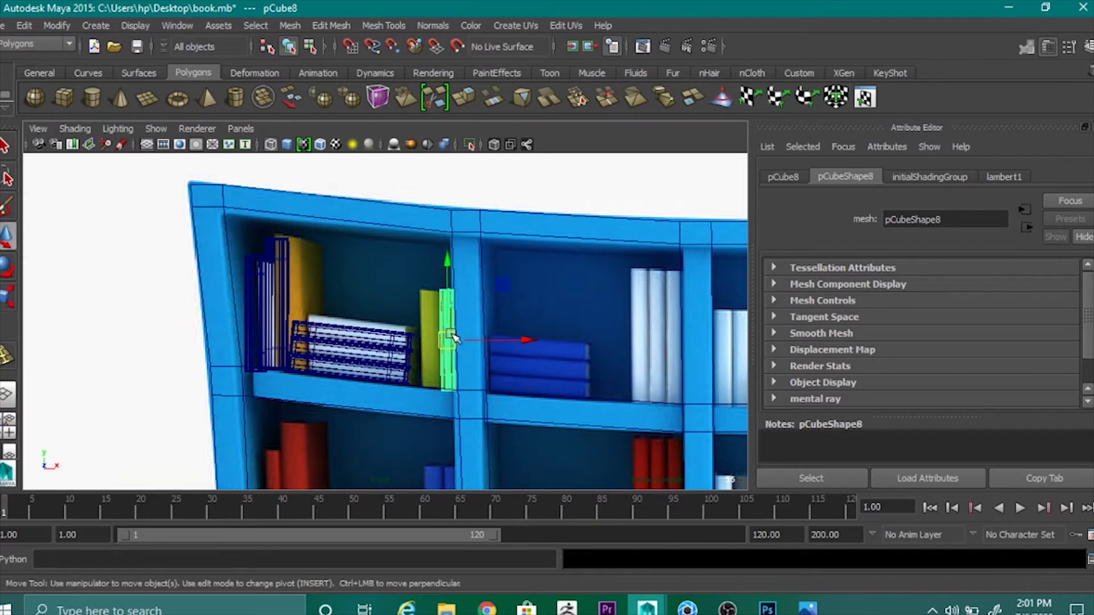
{"action": "key", "text": "ctrl+d"}
{"action": "left_click_drag", "start_coordinate": [523, 340], "coordinate": [507, 340]}
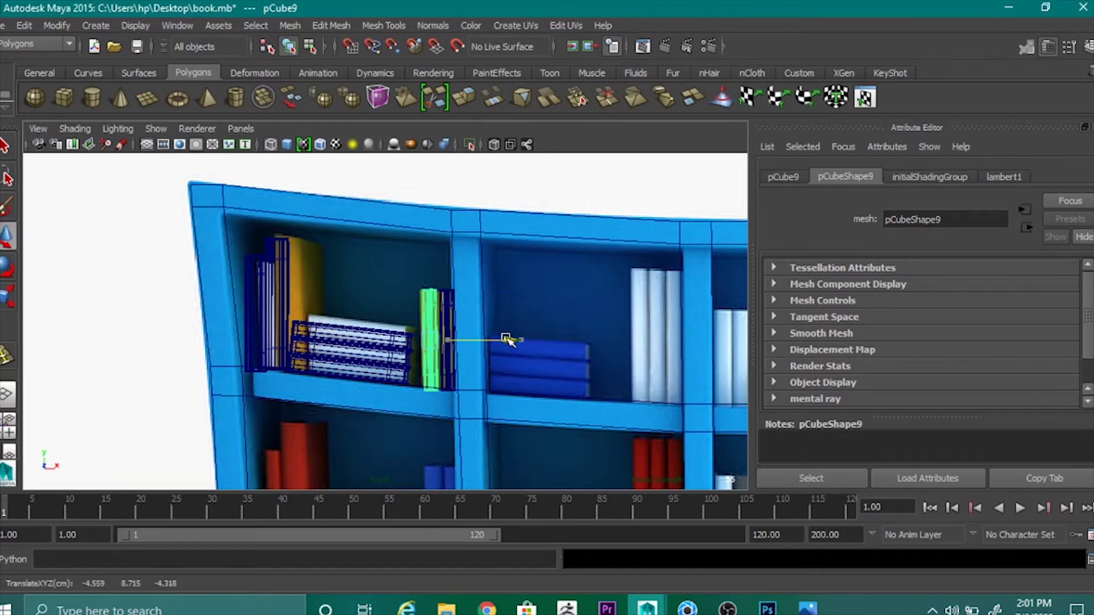
Shift the taller upright book slightly right in the top-left compartment, and undo the rotation applied to it.
{"action": "left_click", "coordinate": [274, 334]}
{"action": "left_click", "coordinate": [312, 343]}
{"action": "left_click", "coordinate": [279, 304]}
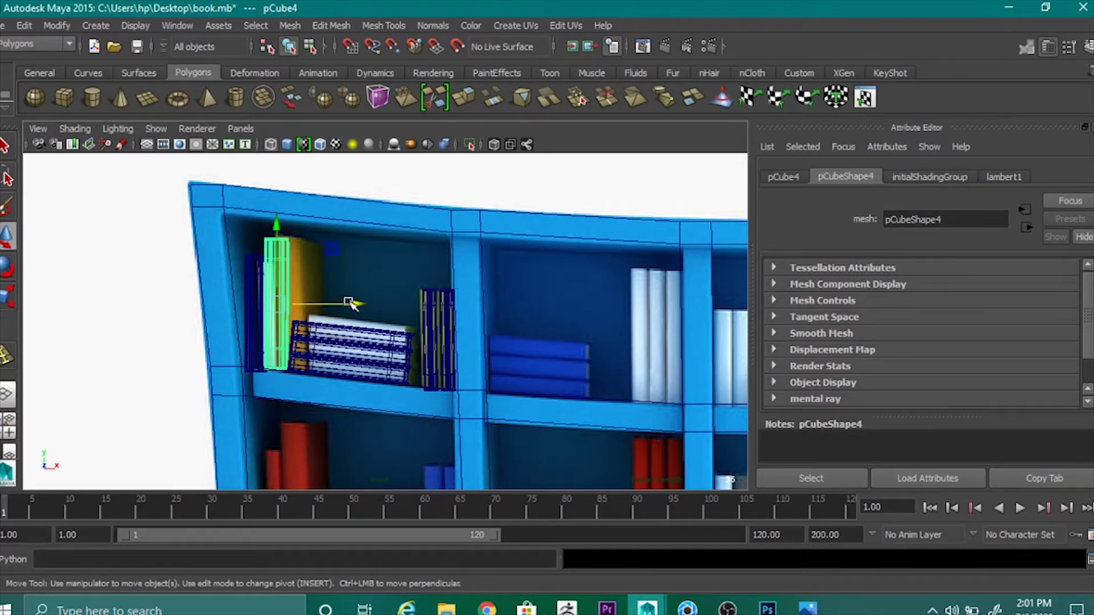
{"action": "left_click_drag", "start_coordinate": [350, 302], "coordinate": [300, 313]}
{"action": "key", "text": "e"}
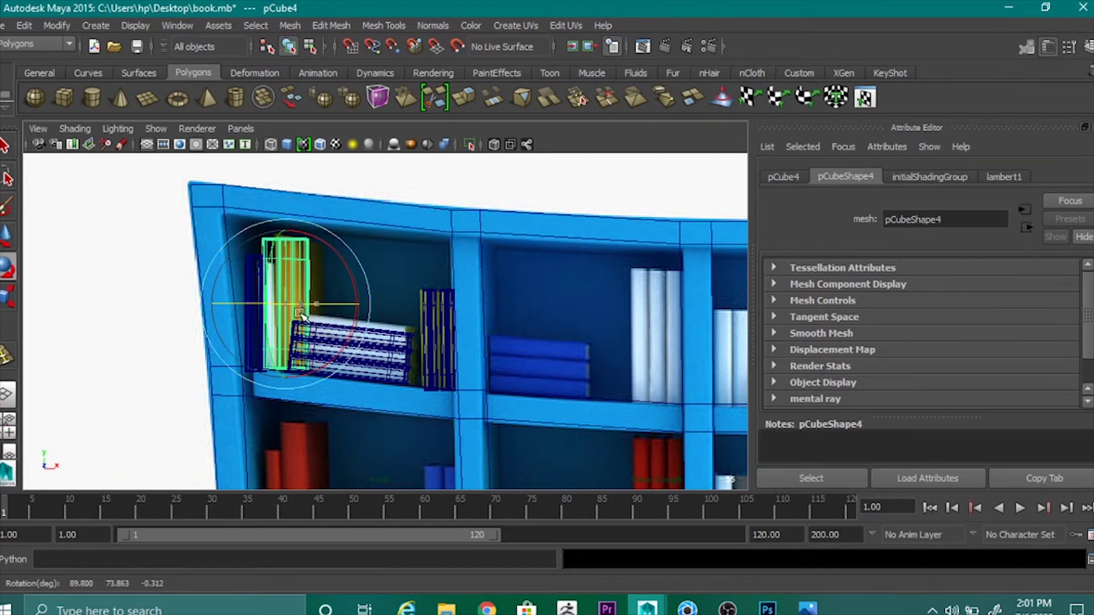
{"action": "key", "text": "ctrl+z"}
Undo the accidental rotation of the middle flat book, and move the three stacked books slightly right and up to match the reference.
{"action": "left_click", "coordinate": [382, 355]}
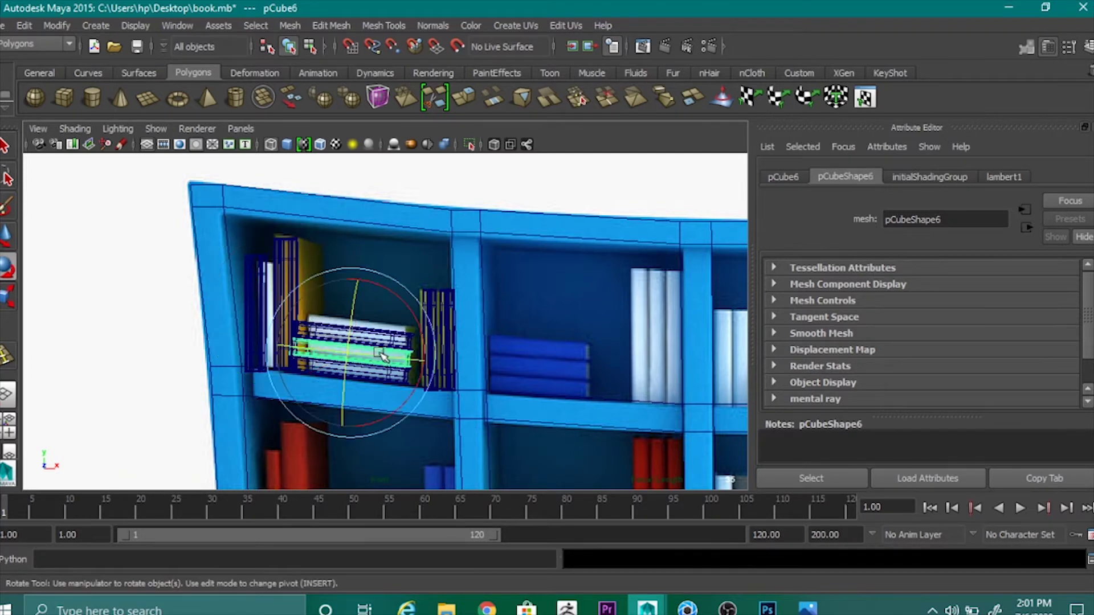
{"action": "left_click_drag", "start_coordinate": [369, 353], "coordinate": [373, 348]}
{"action": "key", "text": "ctrl+z"}
{"action": "key", "text": "w"}
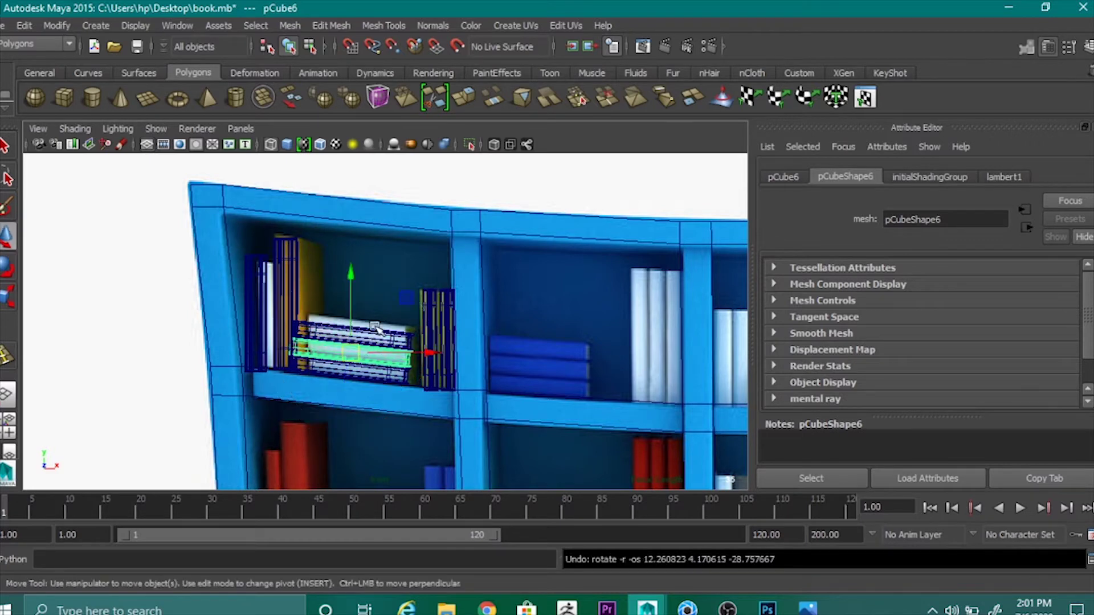
{"action": "left_click", "coordinate": [376, 345]}
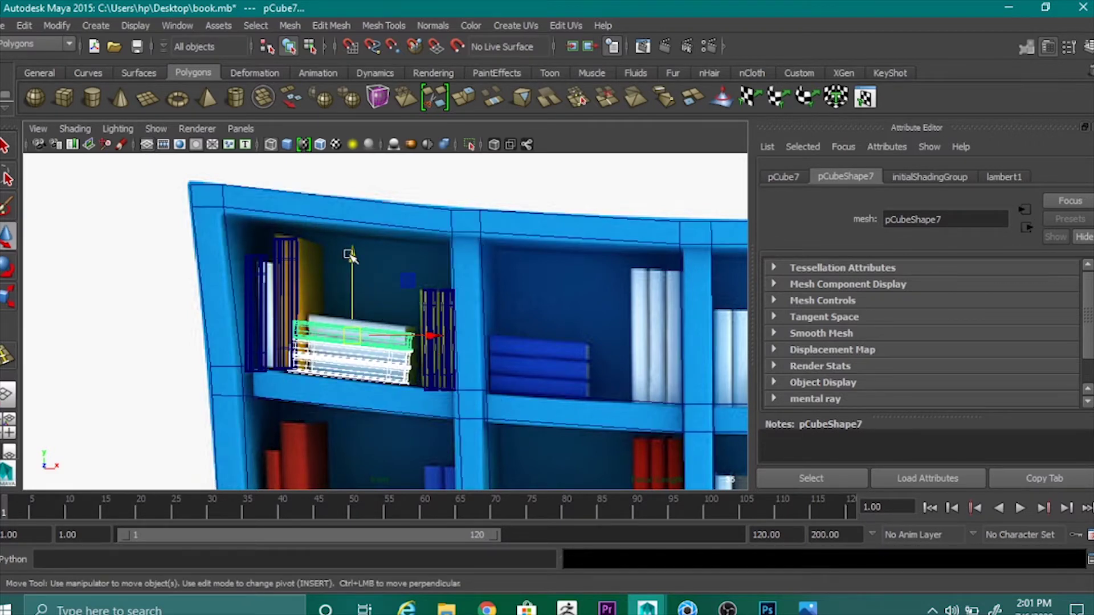
{"action": "left_click_drag", "start_coordinate": [350, 255], "coordinate": [356, 251]}
{"action": "left_click_drag", "start_coordinate": [430, 335], "coordinate": [439, 335]}
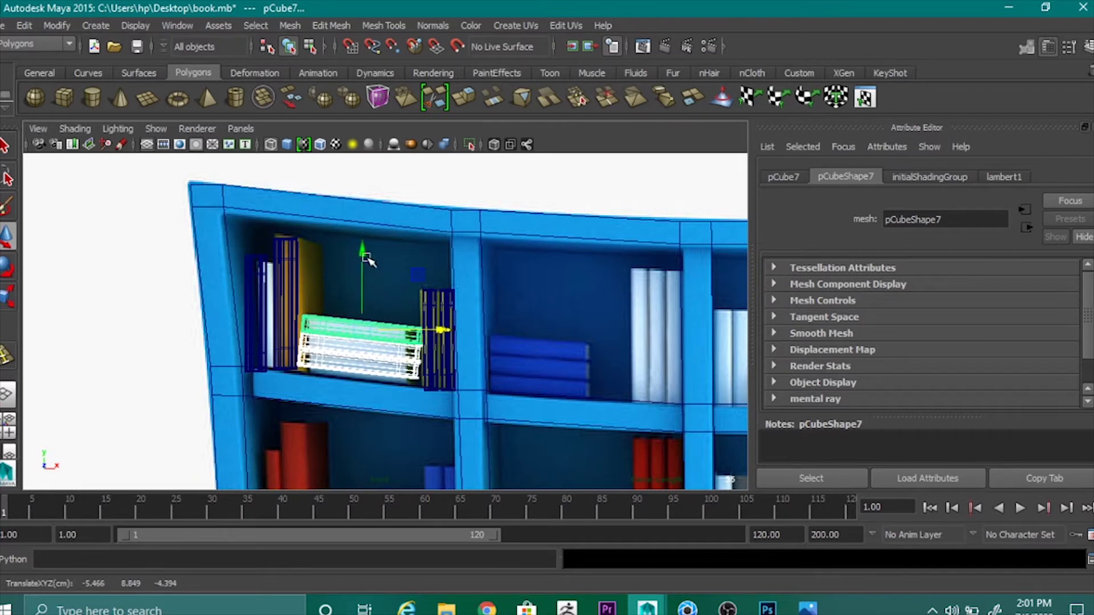
{"action": "left_click_drag", "start_coordinate": [365, 253], "coordinate": [366, 260]}
Thicken the left one of the two thin upright books in the perspective view and adjust its horizontal position beside the stack.
{"action": "left_click", "coordinate": [434, 303]}
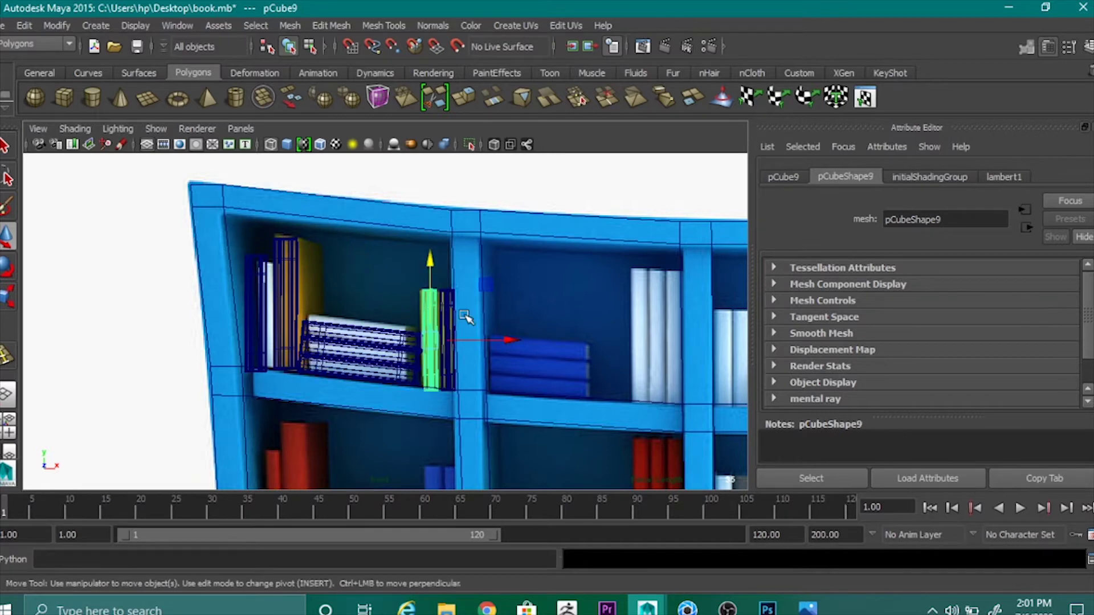
{"action": "left_click_drag", "start_coordinate": [521, 342], "coordinate": [572, 320]}
{"action": "key", "text": "space"}
{"action": "key", "text": "space"}
{"action": "key", "text": "r"}
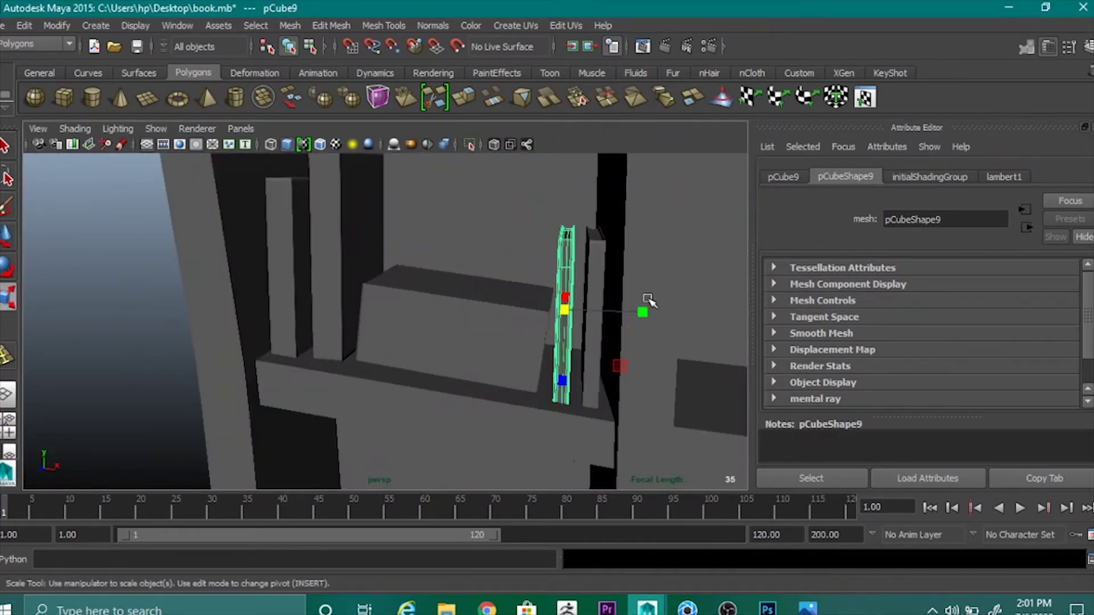
{"action": "left_click_drag", "start_coordinate": [642, 311], "coordinate": [691, 317]}
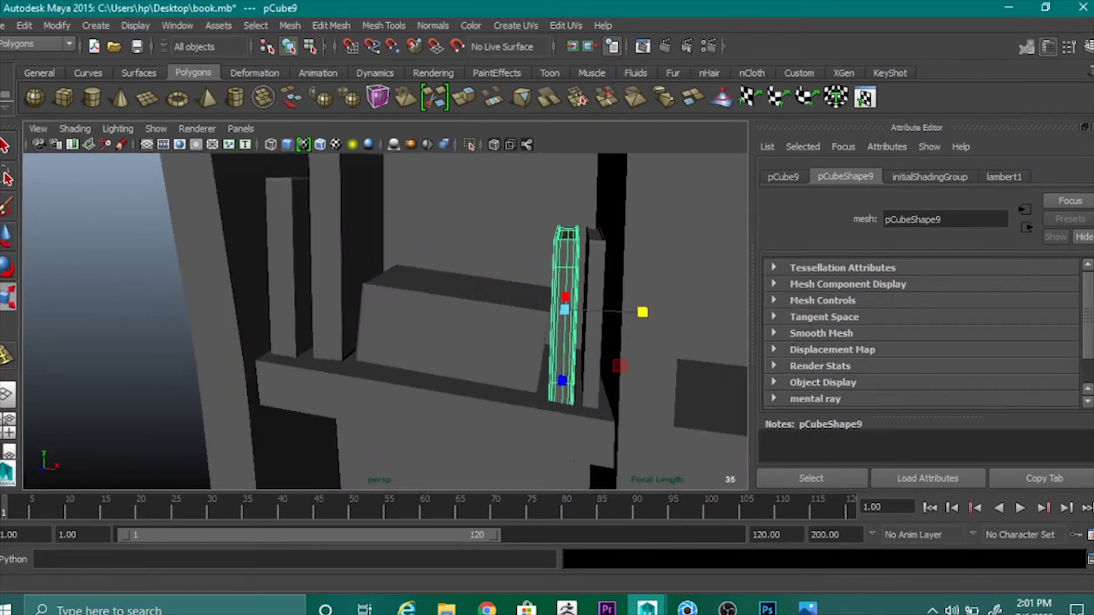
{"action": "left_click", "coordinate": [8, 237]}
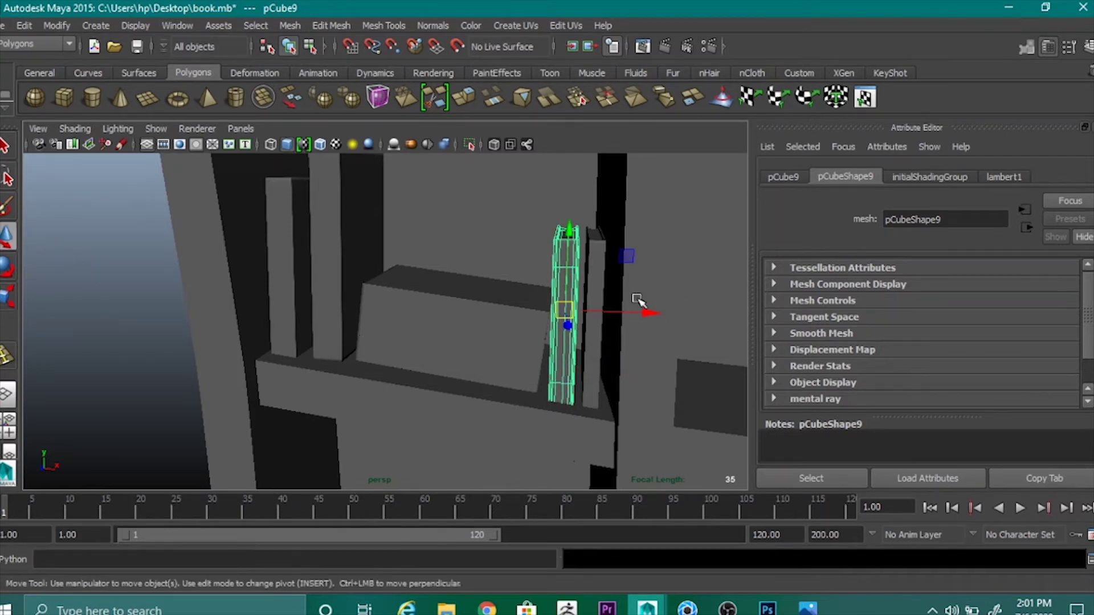
{"action": "left_click_drag", "start_coordinate": [642, 312], "coordinate": [569, 289]}
{"action": "left_click", "coordinate": [595, 297]}
{"action": "key", "text": "e"}
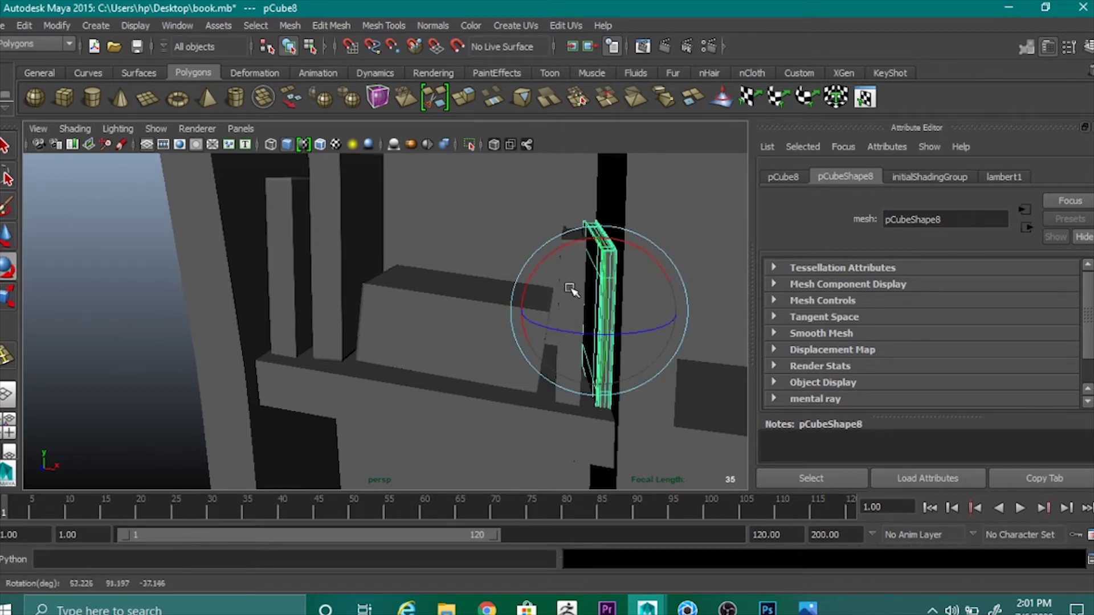
{"action": "key", "text": "ctrl+z"}
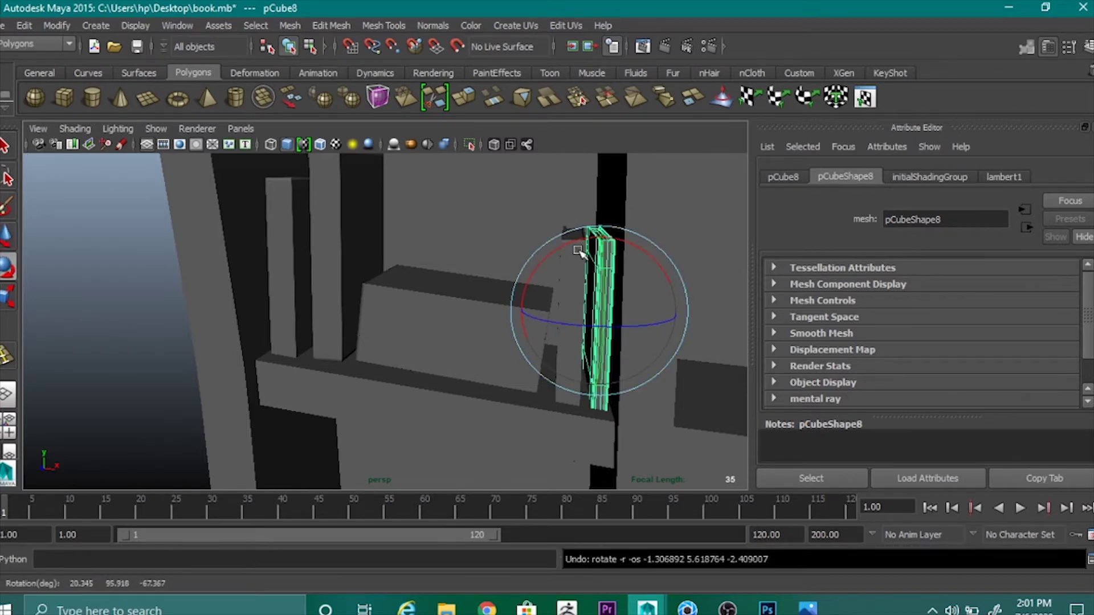
{"action": "key", "text": "ctrl+z"}
{"action": "left_click", "coordinate": [3, 292]}
{"action": "left_click", "coordinate": [6, 237]}
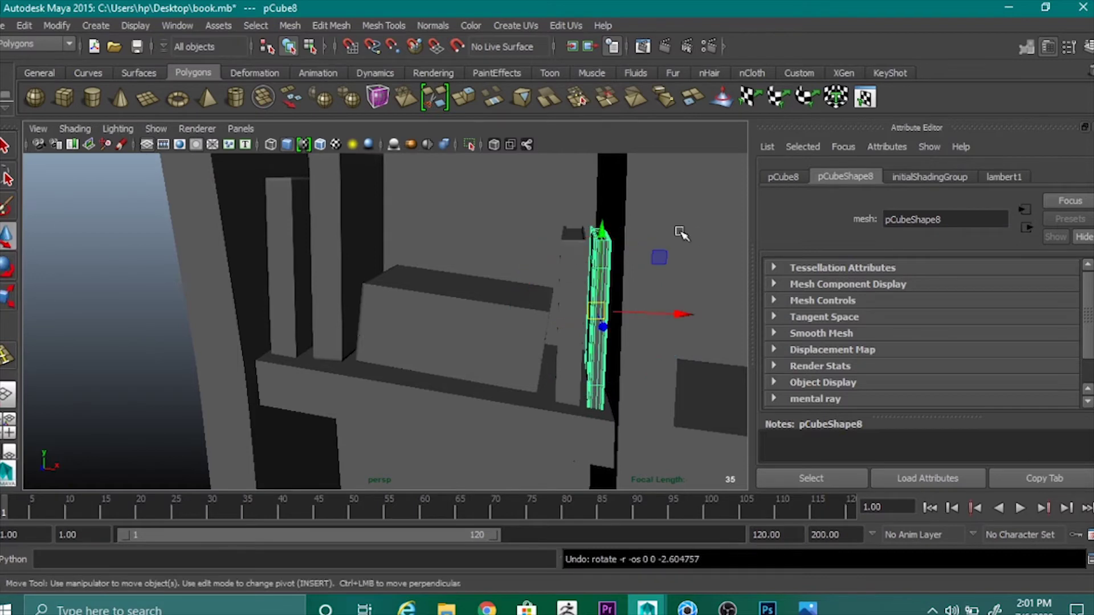
Nudge the two thin upright books horizontally so they stand side by side against the compartment's right divider.
{"action": "left_click", "coordinate": [579, 282]}
{"action": "mouse_move", "coordinate": [657, 318]}
{"action": "left_mouse_down"}
{"action": "mouse_move", "coordinate": [691, 315]}
{"action": "mouse_move", "coordinate": [632, 324]}
{"action": "mouse_move", "coordinate": [666, 316]}
{"action": "left_mouse_up"}
{"action": "left_click", "coordinate": [605, 266]}
{"action": "key", "text": "e"}
{"action": "key", "text": "w"}
{"action": "key", "text": "ctrl+d"}
{"action": "left_click", "coordinate": [603, 285]}
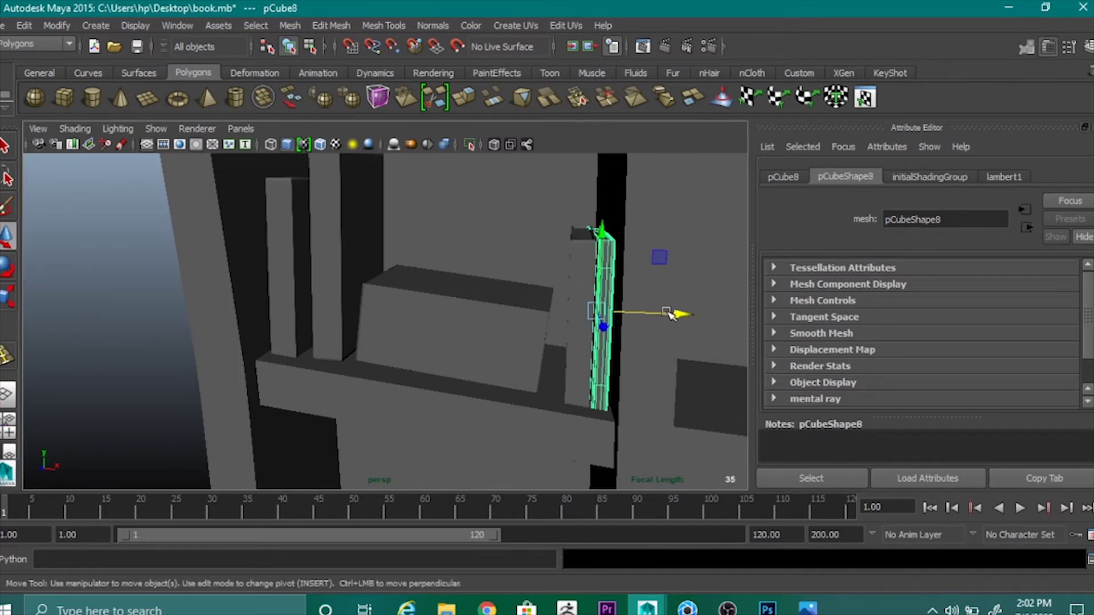
{"action": "key", "text": "ctrl+d"}
{"action": "left_click_drag", "start_coordinate": [665, 313], "coordinate": [668, 317]}
Move the taller upright book left until it stands against the first upright book.
{"action": "left_click", "coordinate": [296, 311]}
{"action": "left_click_drag", "start_coordinate": [296, 311], "coordinate": [299, 270], "text": "alt"}
{"action": "left_click", "coordinate": [300, 270]}
{"action": "left_click_drag", "start_coordinate": [392, 233], "coordinate": [372, 244]}
Select all three stacked flat books, shift them slightly right between the upright books, and deselect them.
{"action": "left_click", "coordinate": [463, 288]}
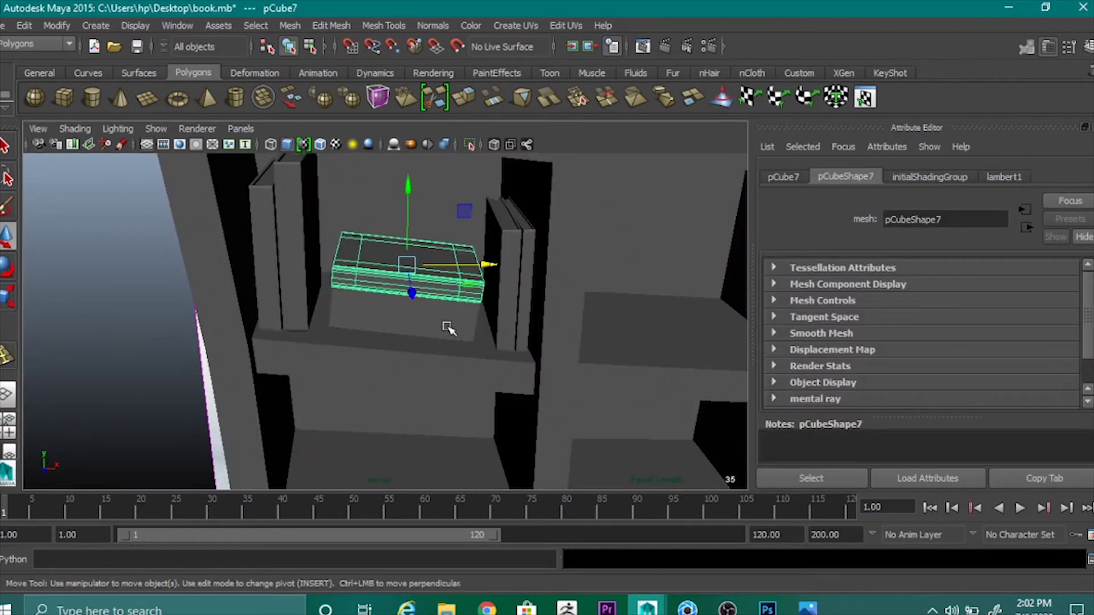
{"action": "left_click", "coordinate": [449, 315], "text": "shift"}
{"action": "left_click", "coordinate": [449, 332], "text": "shift"}
{"action": "left_click_drag", "start_coordinate": [490, 303], "coordinate": [520, 303]}
{"action": "left_click", "coordinate": [208, 312]}
Duplicate the source book lying on the ground in front of the bookshelf and move the copy left of it.
{"action": "scroll", "coordinate": [393, 301], "scroll_direction": "down", "scroll_amount": 7}
{"action": "scroll", "coordinate": [521, 303], "scroll_direction": "down", "scroll_amount": 5}
{"action": "middle_click_drag", "start_coordinate": [533, 291], "coordinate": [494, 223], "text": "alt"}
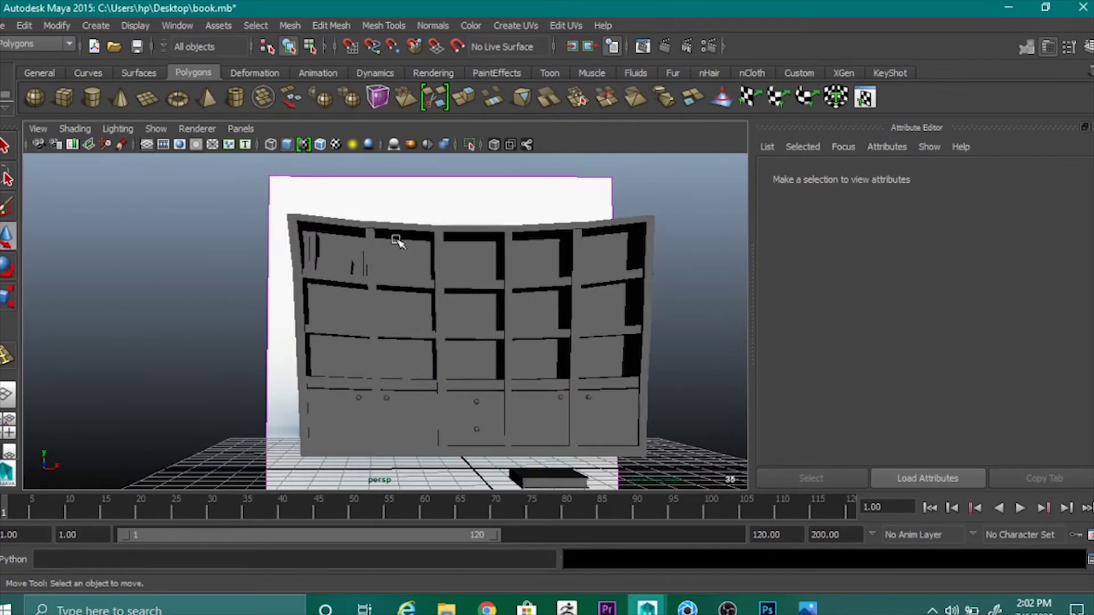
{"action": "scroll", "coordinate": [504, 410], "scroll_direction": "down", "scroll_amount": 3}
{"action": "left_click", "coordinate": [500, 436]}
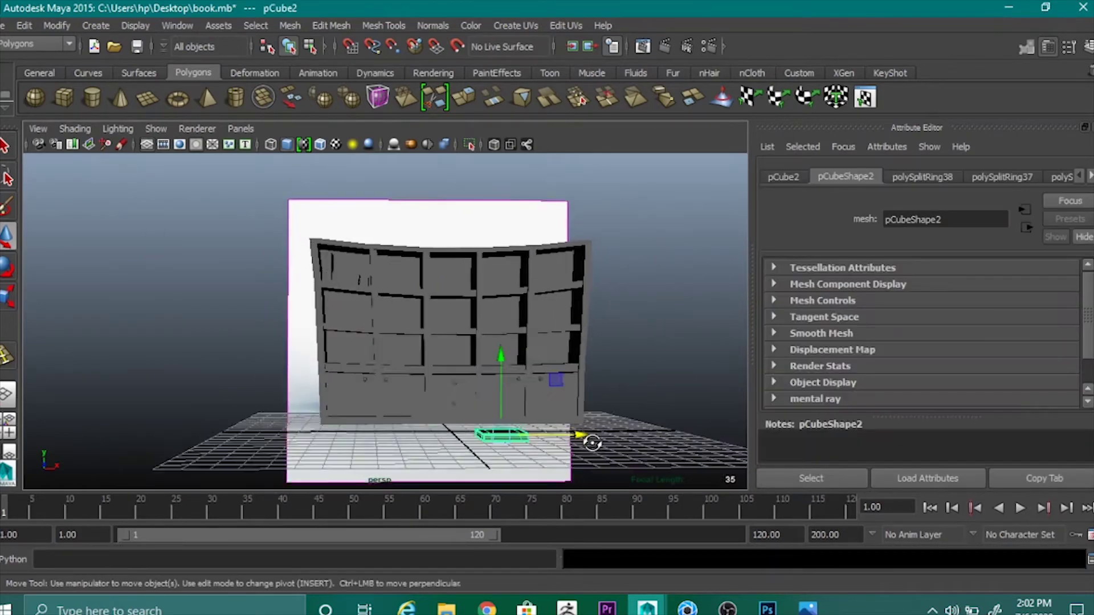
{"action": "left_click_drag", "start_coordinate": [588, 439], "coordinate": [587, 443], "text": "alt"}
{"action": "scroll", "coordinate": [587, 439], "scroll_direction": "up", "scroll_amount": 3}
{"action": "middle_click_drag", "start_coordinate": [586, 438], "coordinate": [546, 284], "text": "alt"}
{"action": "left_click_drag", "start_coordinate": [546, 283], "coordinate": [576, 395], "text": "alt"}
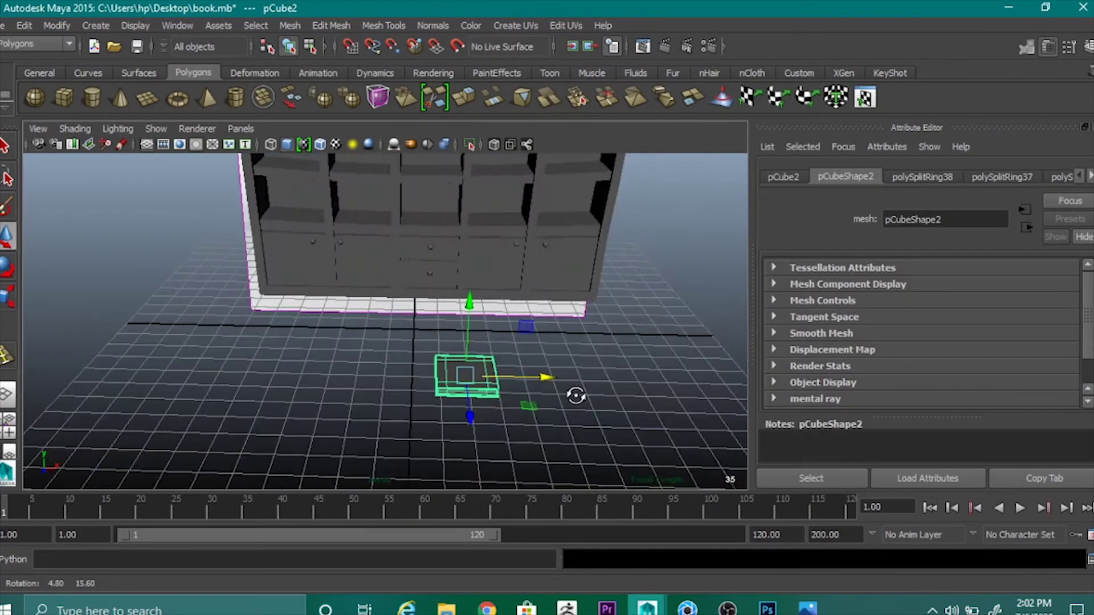
{"action": "key", "text": "ctrl+d"}
{"action": "left_click_drag", "start_coordinate": [499, 383], "coordinate": [397, 383]}
Rotate the duplicated book horizontally and set its Y rotation to exactly 90 degrees.
{"action": "key", "text": "e"}
{"action": "left_click_drag", "start_coordinate": [320, 385], "coordinate": [430, 411]}
{"action": "left_click", "coordinate": [800, 178]}
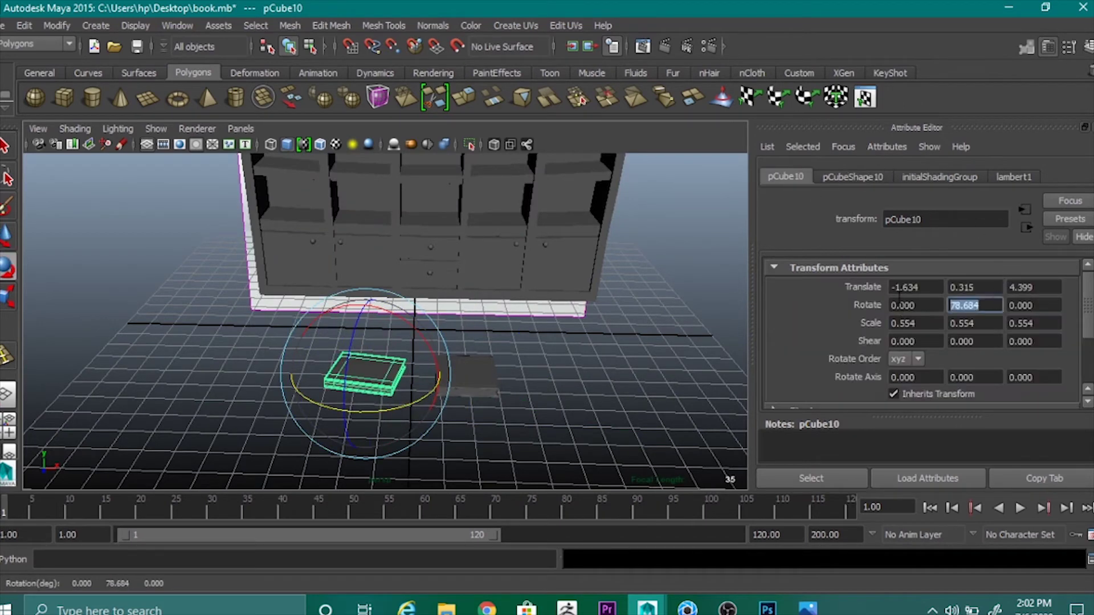
{"action": "type", "text": "90"}
{"action": "key", "text": "Return"}
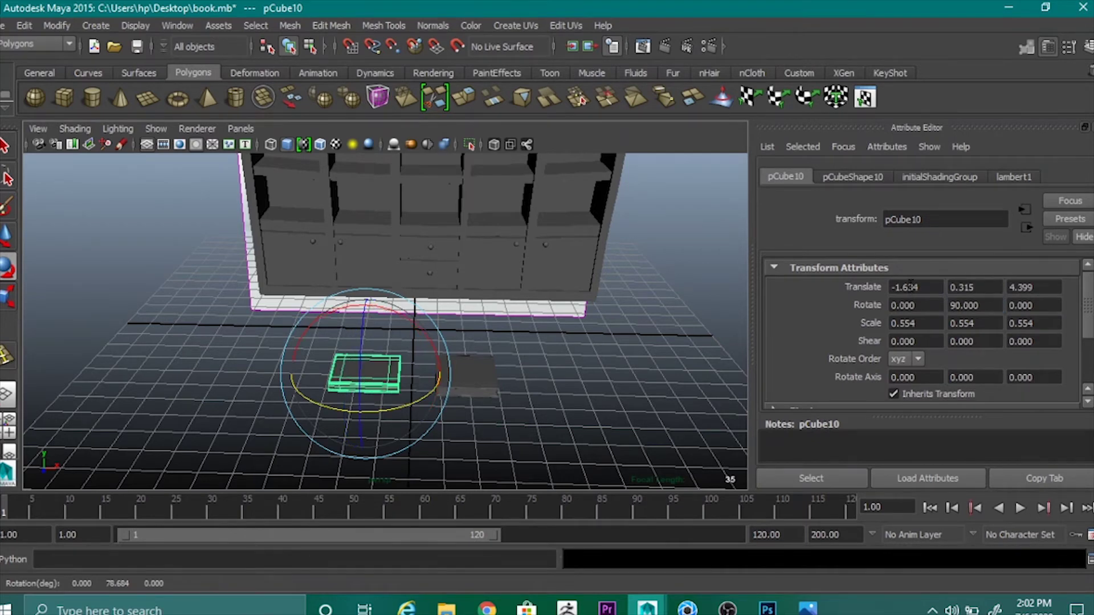
Scale the rotated book copy uniformly to about 0.374 and move it up and back toward the bookshelf.
{"action": "key", "text": "w"}
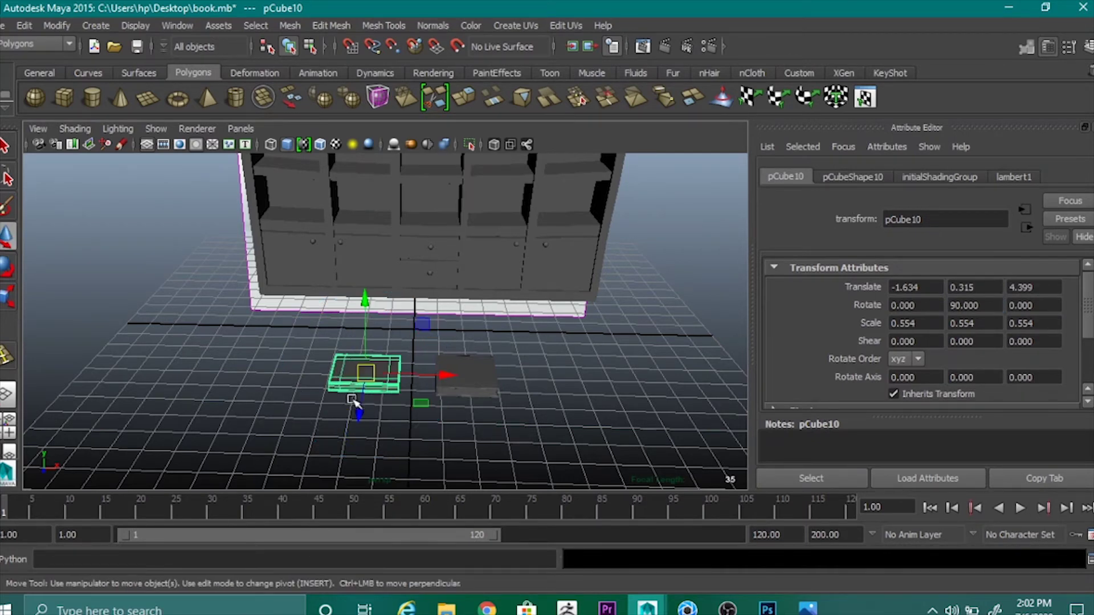
{"action": "key", "text": "r"}
{"action": "left_click_drag", "start_coordinate": [366, 374], "coordinate": [385, 254]}
{"action": "key", "text": "w"}
{"action": "left_click_drag", "start_coordinate": [387, 195], "coordinate": [388, 115]}
Position the scaled book flat on the shelf in the second compartment of the top row.
{"action": "middle_click_drag", "start_coordinate": [410, 182], "coordinate": [416, 331], "text": "alt"}
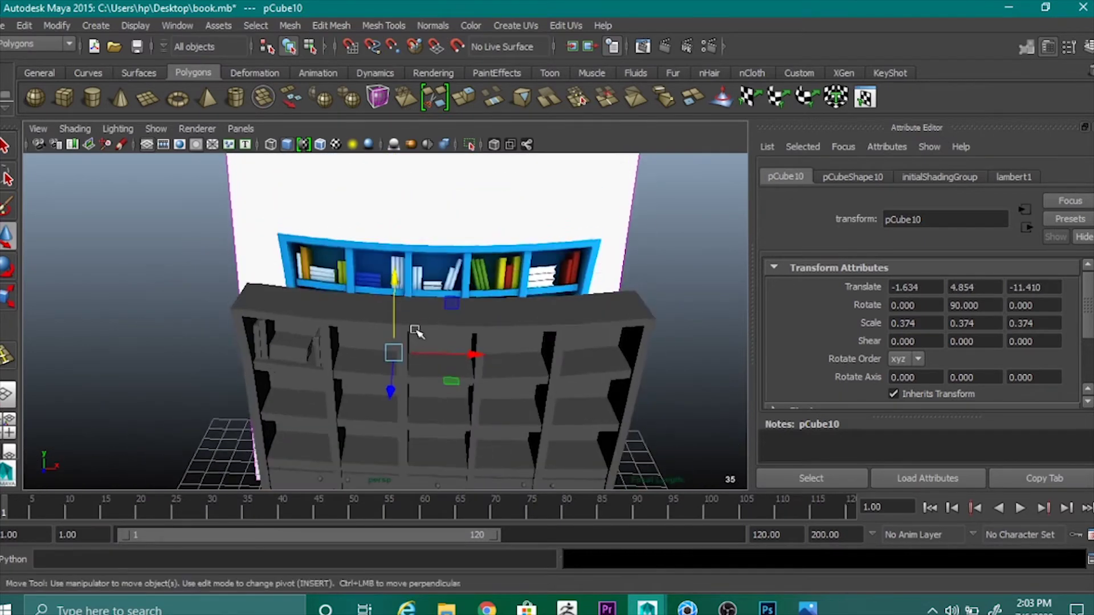
{"action": "left_click_drag", "start_coordinate": [401, 303], "coordinate": [363, 411]}
{"action": "scroll", "coordinate": [447, 368], "scroll_direction": "up", "scroll_amount": 8}
{"action": "middle_click_drag", "start_coordinate": [492, 416], "coordinate": [537, 272], "text": "alt"}
{"action": "left_click_drag", "start_coordinate": [524, 339], "coordinate": [400, 319]}
Tilt the flat book about 4.1 degrees around X to match the shelf, and settle it against the compartment's left divider.
{"action": "left_click", "coordinate": [6, 275]}
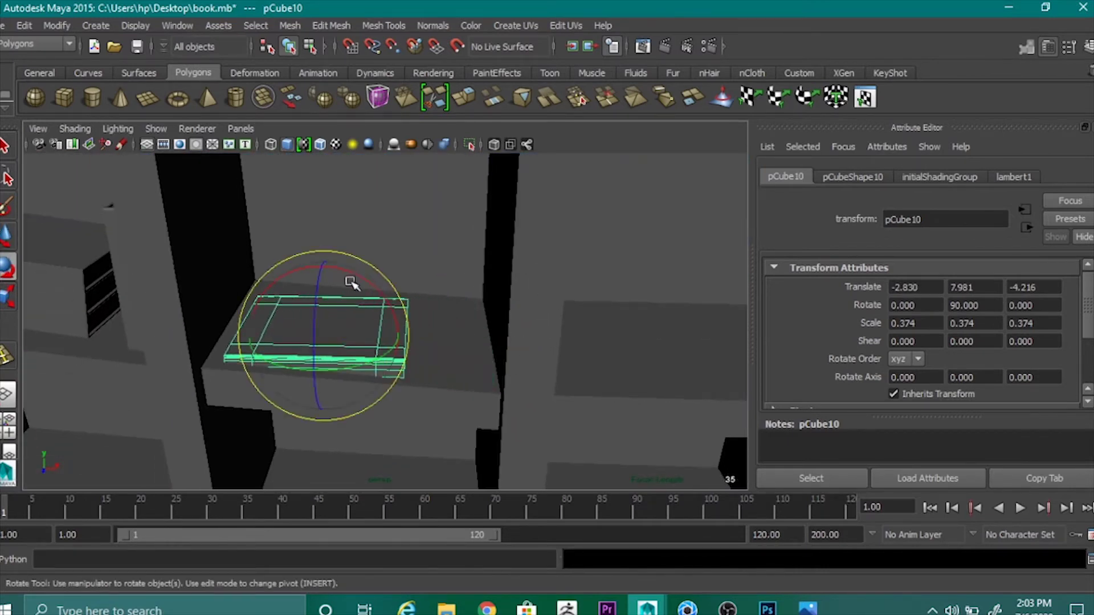
{"action": "mouse_move", "coordinate": [349, 277]}
{"action": "left_mouse_down"}
{"action": "mouse_move", "coordinate": [365, 285]}
{"action": "mouse_move", "coordinate": [337, 249]}
{"action": "mouse_move", "coordinate": [361, 264]}
{"action": "left_mouse_up"}
{"action": "key", "text": "w"}
{"action": "key", "text": "e"}
{"action": "key", "text": "w"}
{"action": "left_click_drag", "start_coordinate": [395, 321], "coordinate": [382, 318]}
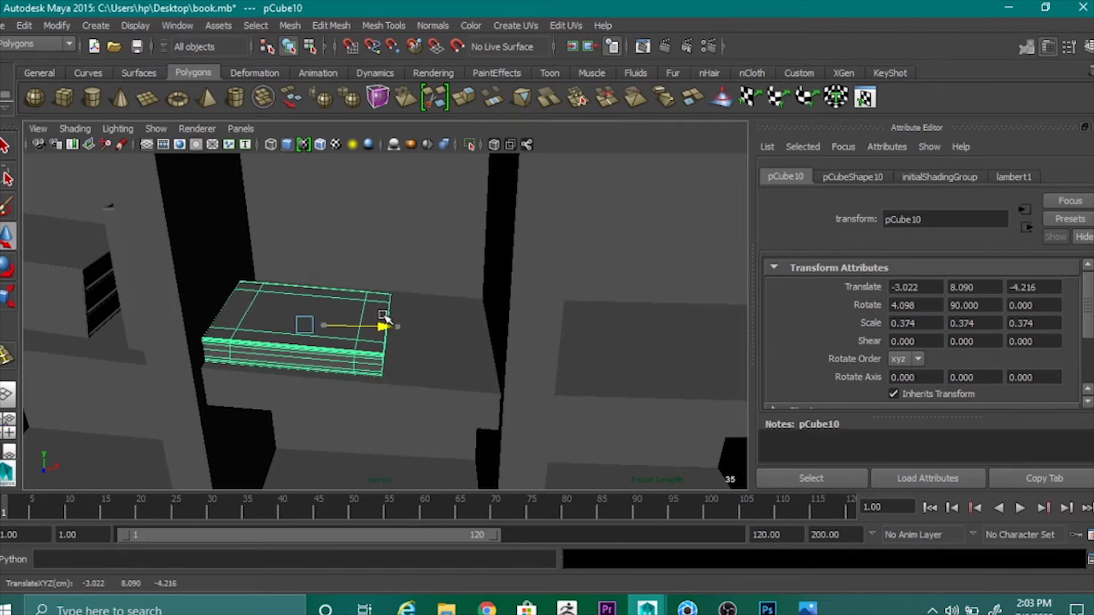
{"action": "left_click_drag", "start_coordinate": [462, 364], "coordinate": [440, 384], "text": "alt"}
{"action": "left_click_drag", "start_coordinate": [263, 390], "coordinate": [266, 384]}
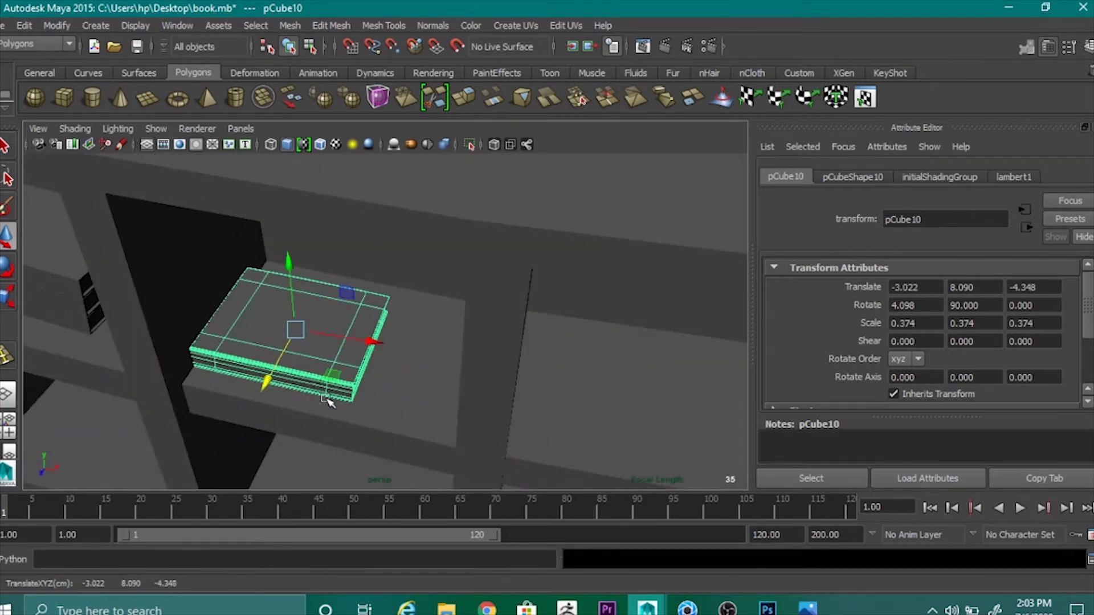
{"action": "left_click_drag", "start_coordinate": [330, 394], "coordinate": [371, 374], "text": "alt"}
{"action": "key", "text": "shift+d"}
{"action": "scroll", "coordinate": [391, 345], "scroll_direction": "down", "scroll_amount": 10}
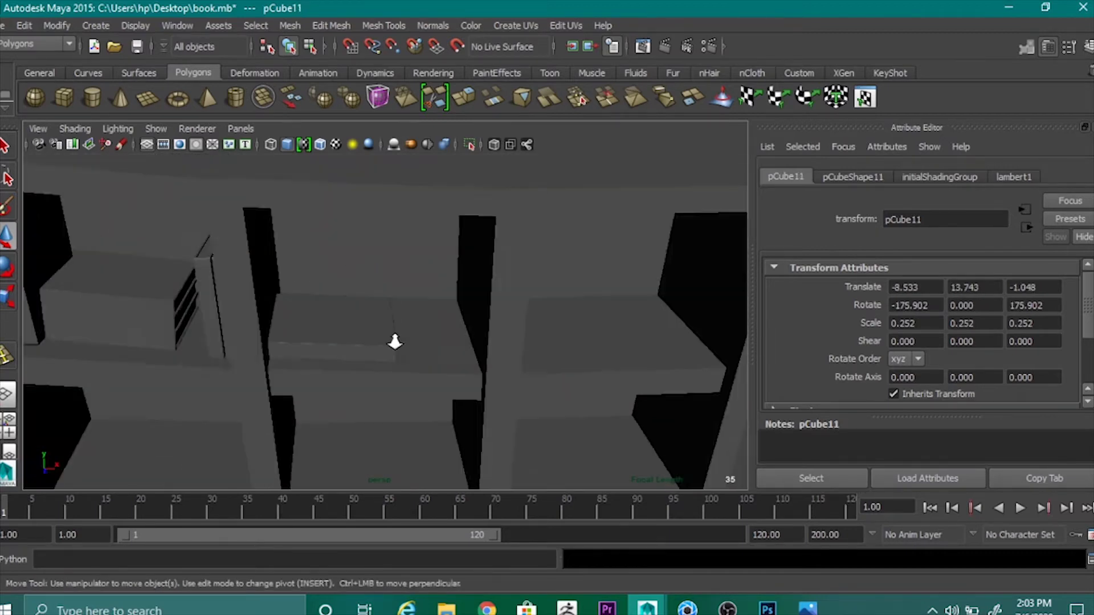
{"action": "left_click", "coordinate": [294, 305]}
{"action": "scroll", "coordinate": [333, 364], "scroll_direction": "up", "scroll_amount": 10}
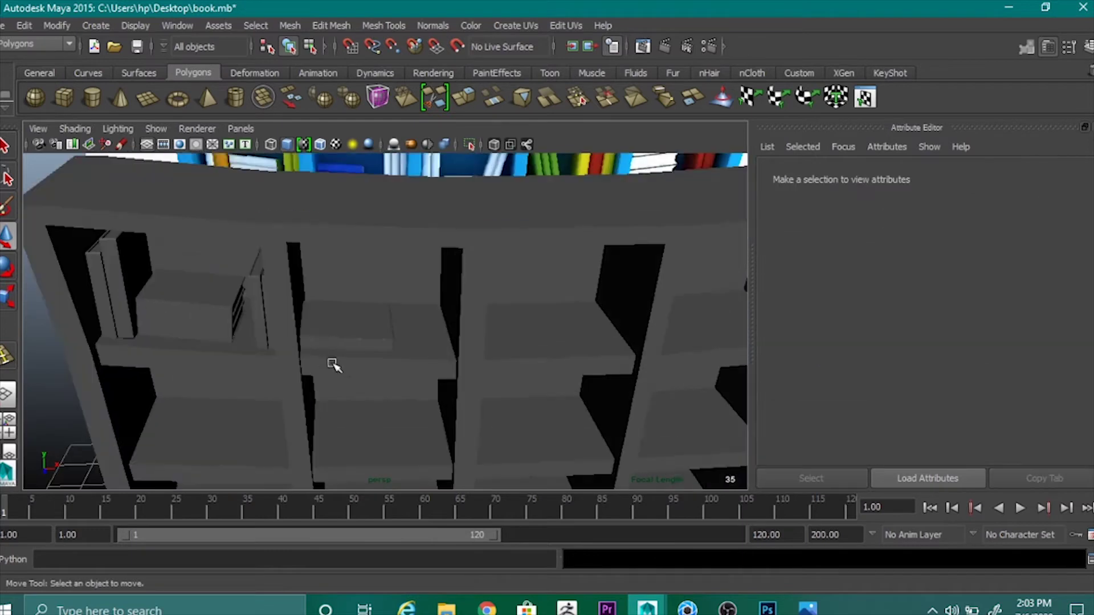
Stack a raised copy on the second compartment's flat book, repeat the duplication for a third book, and deselect.
{"action": "left_click", "coordinate": [341, 351]}
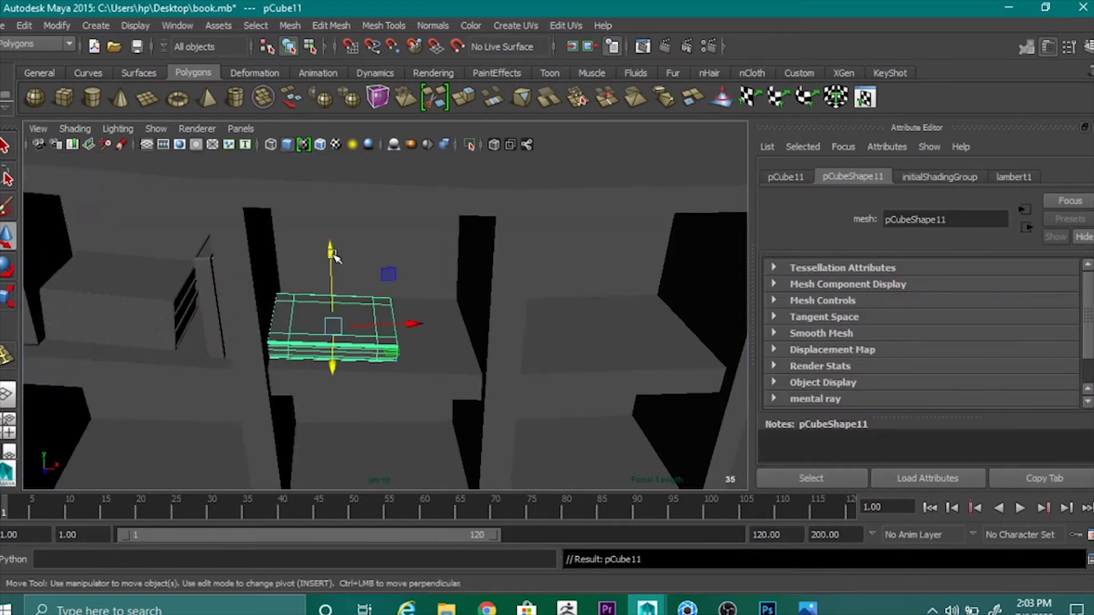
{"action": "left_click_drag", "start_coordinate": [332, 254], "coordinate": [353, 234]}
{"action": "scroll", "coordinate": [428, 362], "scroll_direction": "up", "scroll_amount": 5}
{"action": "left_click_drag", "start_coordinate": [466, 372], "coordinate": [467, 344], "text": "alt"}
{"action": "left_click_drag", "start_coordinate": [369, 261], "coordinate": [375, 263]}
{"action": "key", "text": "shift+d"}
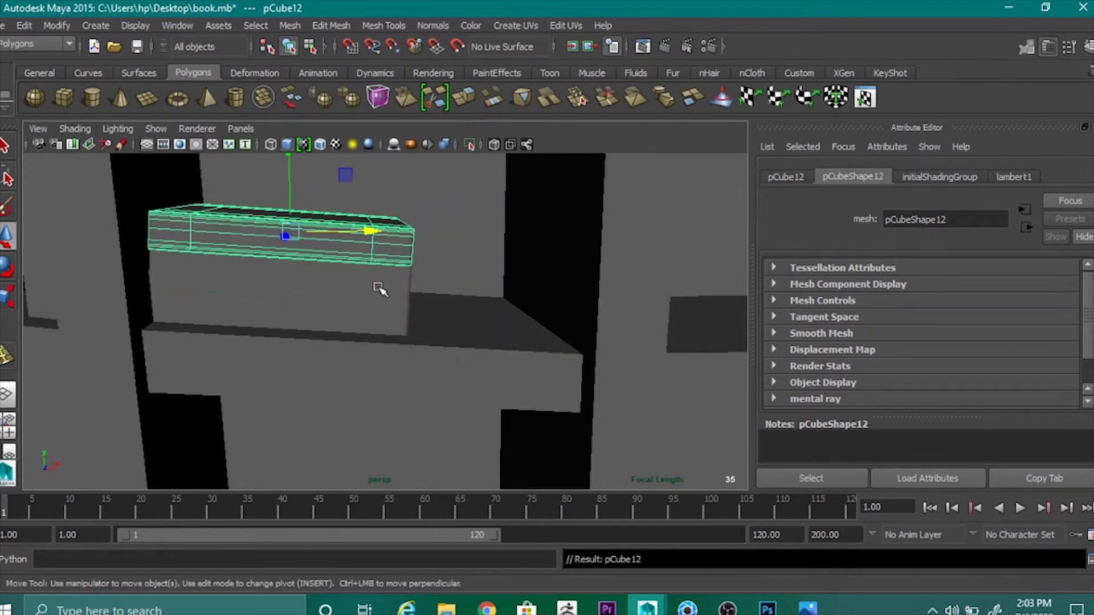
{"action": "scroll", "coordinate": [379, 288], "scroll_direction": "down", "scroll_amount": 8}
{"action": "left_click", "coordinate": [176, 379]}
{"action": "scroll", "coordinate": [371, 361], "scroll_direction": "up", "scroll_amount": 6}
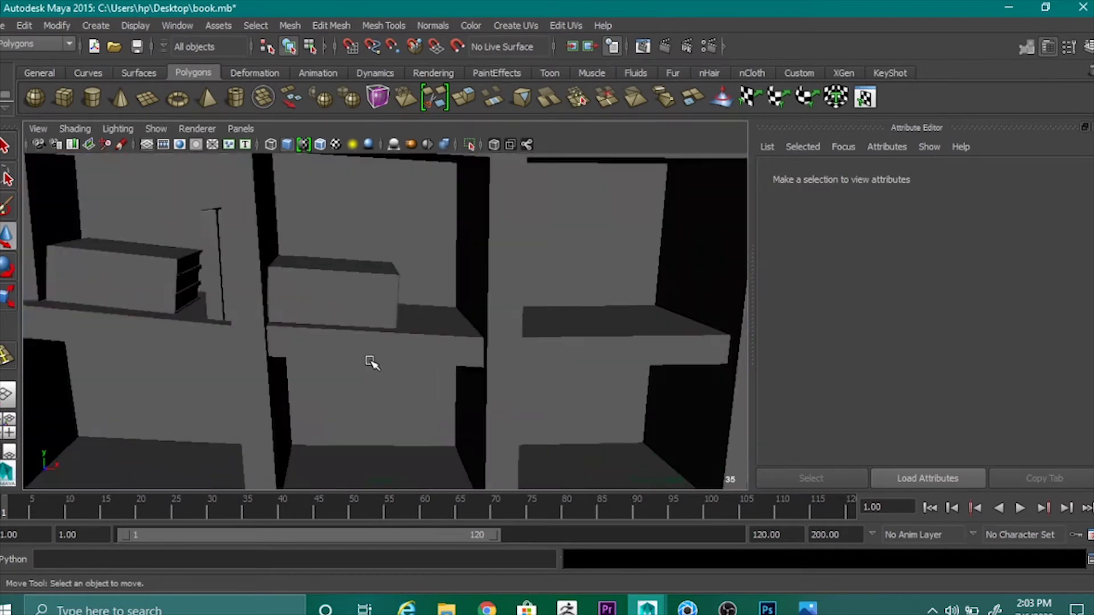
Select the two thin upright books against the right divider of the top row's first compartment.
{"action": "scroll", "coordinate": [373, 357], "scroll_direction": "down", "scroll_amount": 5}
{"action": "left_click_drag", "start_coordinate": [453, 311], "coordinate": [479, 325], "text": "alt"}
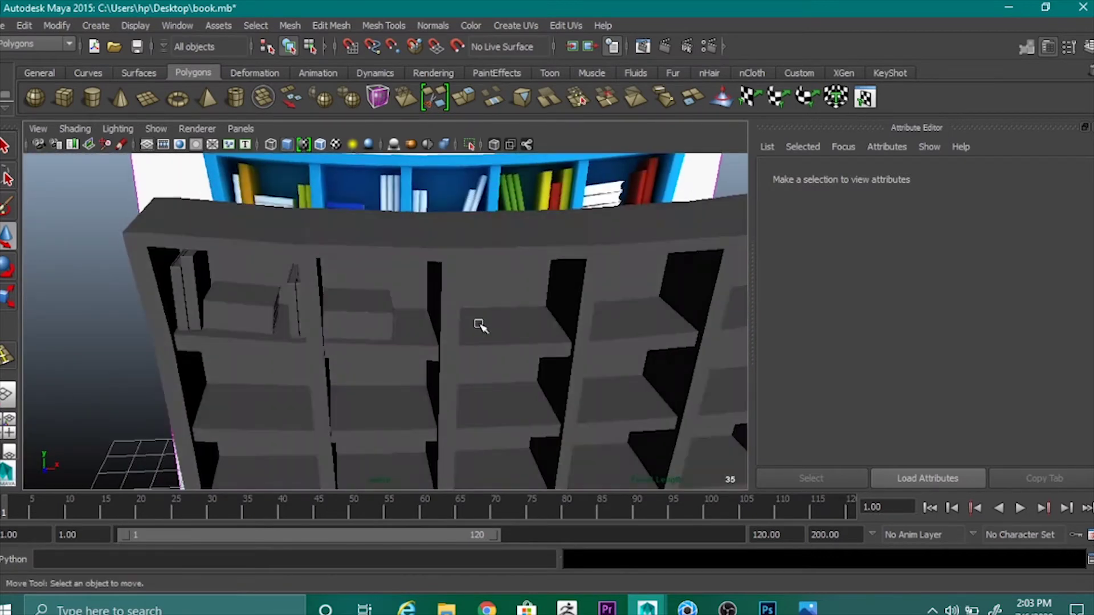
{"action": "left_click", "coordinate": [291, 310]}
{"action": "left_click", "coordinate": [302, 334], "text": "shift"}
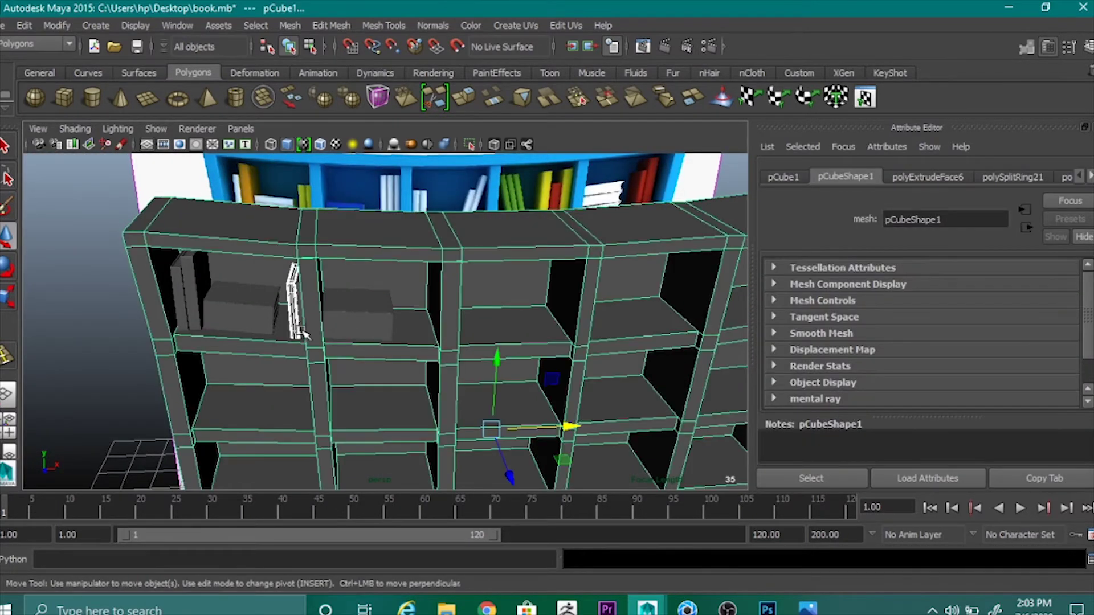
{"action": "scroll", "coordinate": [320, 310], "scroll_direction": "up", "scroll_amount": 3}
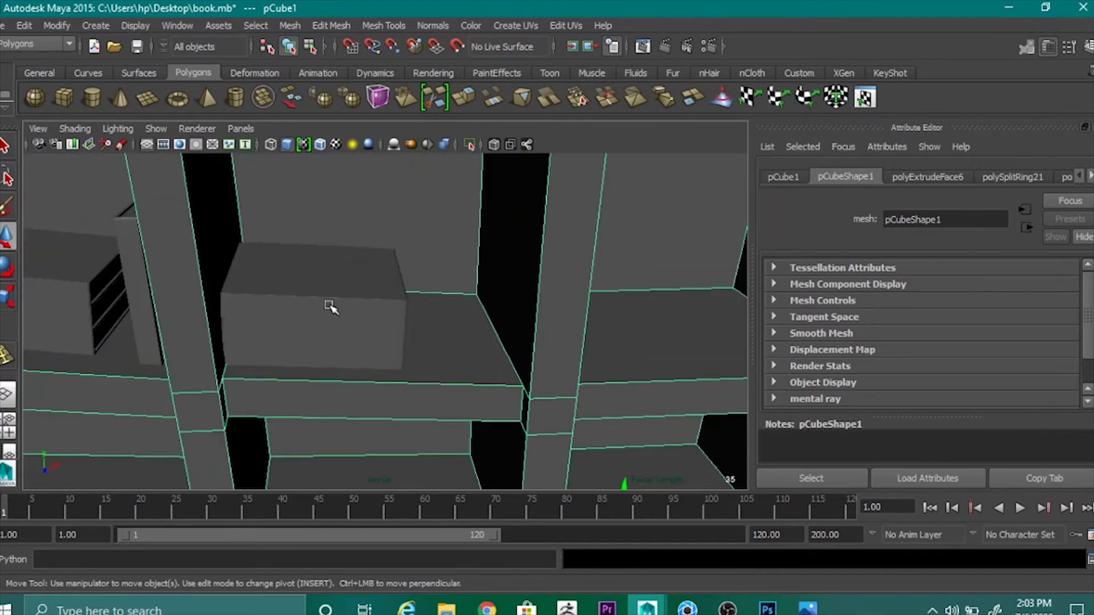
{"action": "scroll", "coordinate": [340, 330], "scroll_direction": "up", "scroll_amount": 4}
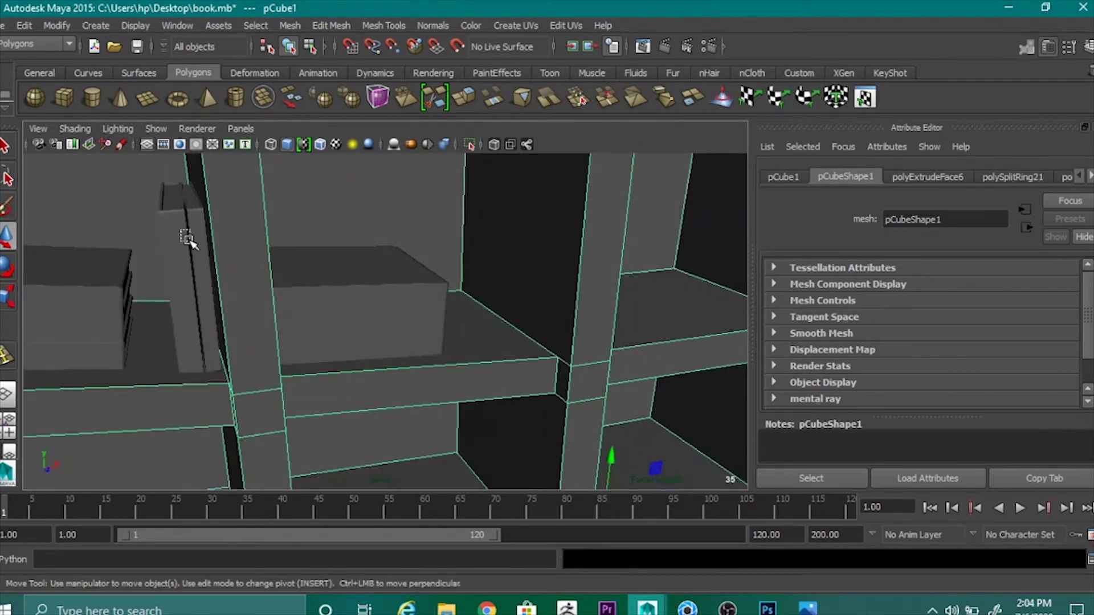
Duplicate the upright book in the first top-row compartment and stand the copy on the second compartment's shelf, beside its right divider.
{"action": "left_click", "coordinate": [190, 241]}
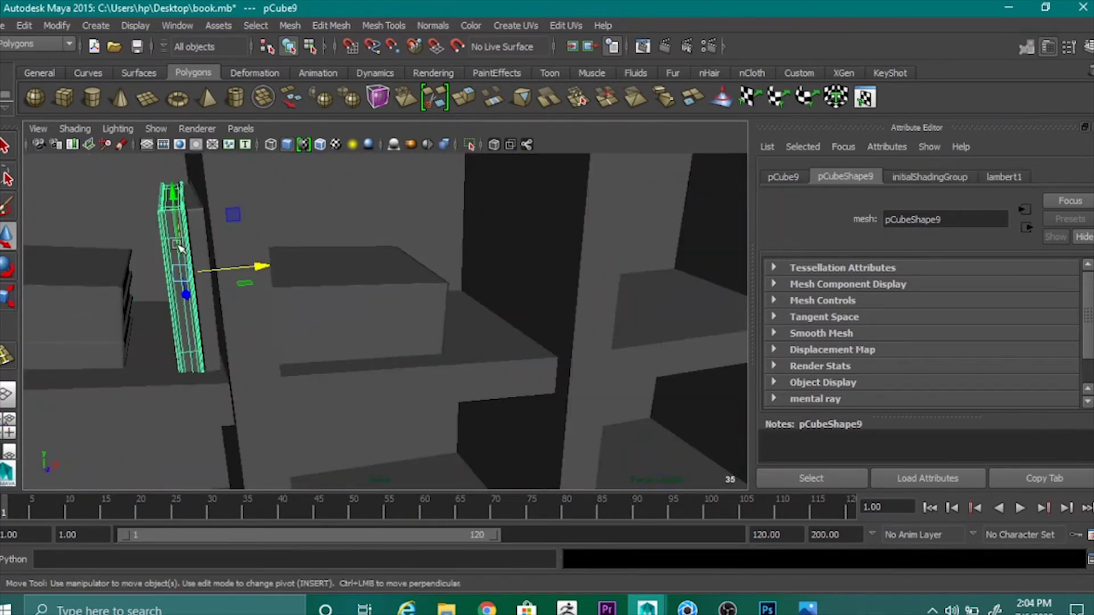
{"action": "scroll", "coordinate": [439, 333], "scroll_direction": "down", "scroll_amount": 5}
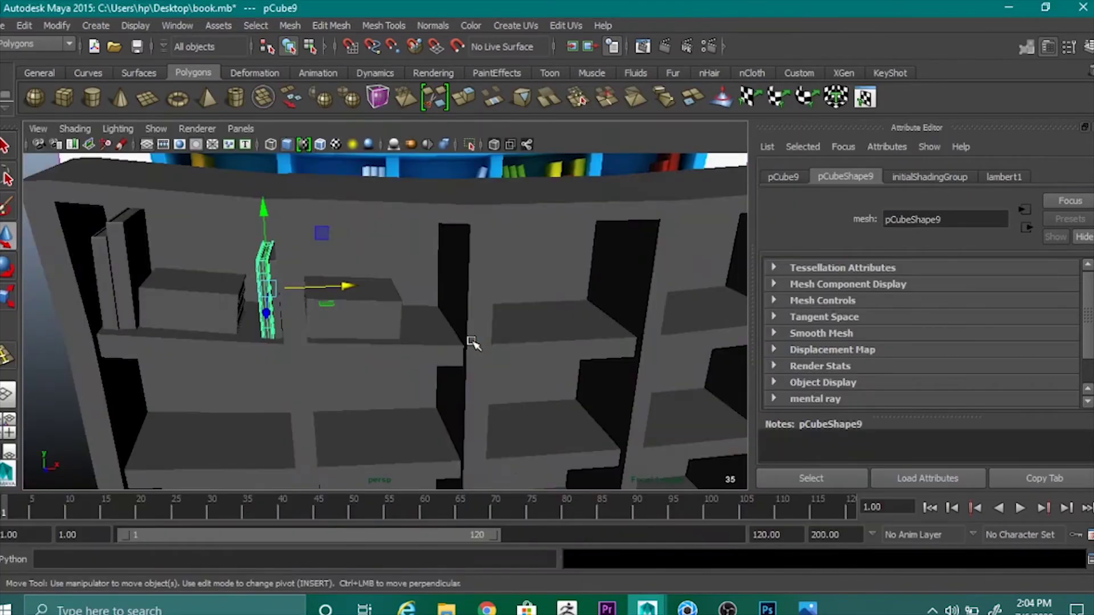
{"action": "key", "text": "ctrl+d"}
{"action": "left_click_drag", "start_coordinate": [346, 286], "coordinate": [512, 301]}
{"action": "left_click_drag", "start_coordinate": [515, 331], "coordinate": [508, 303], "text": "alt"}
{"action": "middle_click_drag", "start_coordinate": [508, 304], "coordinate": [434, 342], "text": "alt"}
{"action": "scroll", "coordinate": [391, 298], "scroll_direction": "up", "scroll_amount": 5}
{"action": "left_click_drag", "start_coordinate": [388, 333], "coordinate": [418, 333]}
{"action": "left_click_drag", "start_coordinate": [347, 249], "coordinate": [350, 276]}
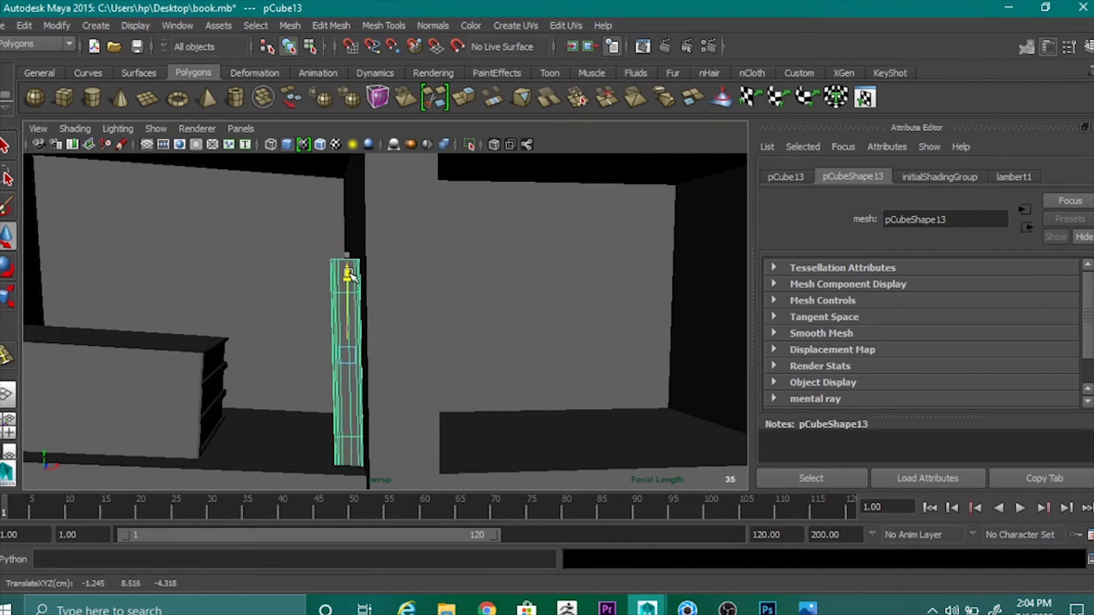
{"action": "scroll", "coordinate": [456, 299], "scroll_direction": "down", "scroll_amount": 2}
{"action": "left_click_drag", "start_coordinate": [553, 302], "coordinate": [557, 319], "text": "alt"}
{"action": "scroll", "coordinate": [486, 351], "scroll_direction": "down", "scroll_amount": 5}
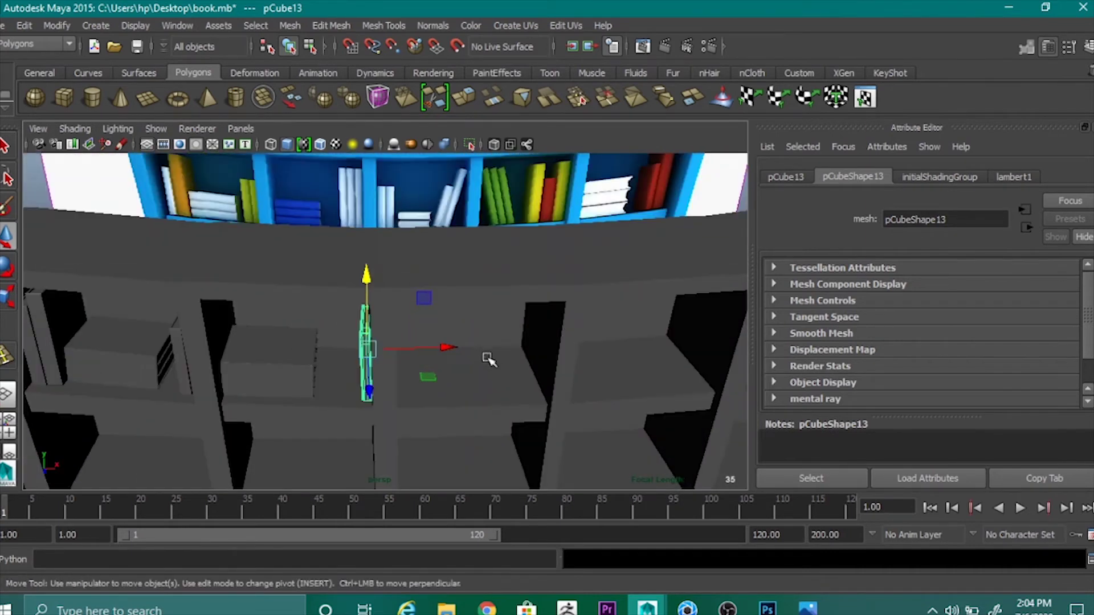
Rotate the copied upright book slightly and nudge it against the second compartment's right divider.
{"action": "scroll", "coordinate": [500, 348], "scroll_direction": "up", "scroll_amount": 5}
{"action": "key", "text": "e"}
{"action": "left_click_drag", "start_coordinate": [363, 411], "coordinate": [379, 411]}
{"action": "key", "text": "w"}
{"action": "left_click_drag", "start_coordinate": [432, 380], "coordinate": [434, 378]}
{"action": "scroll", "coordinate": [434, 378], "scroll_direction": "down", "scroll_amount": 3}
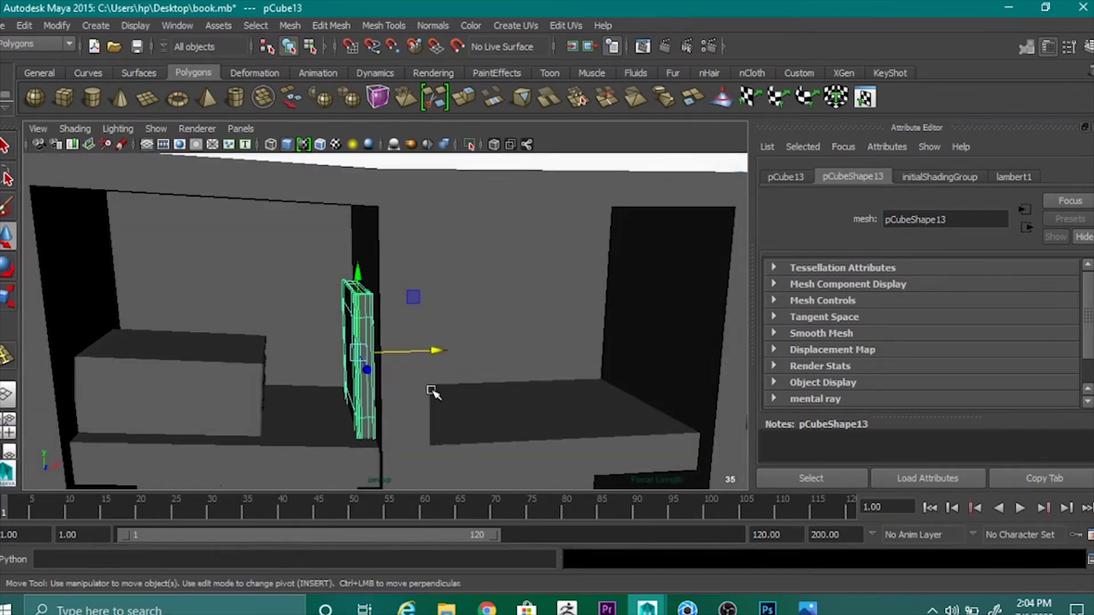
Duplicate the upright book and shift the copy left so the two stand side by side in the second compartment.
{"action": "key", "text": "shift+d"}
{"action": "key", "text": "Delete"}
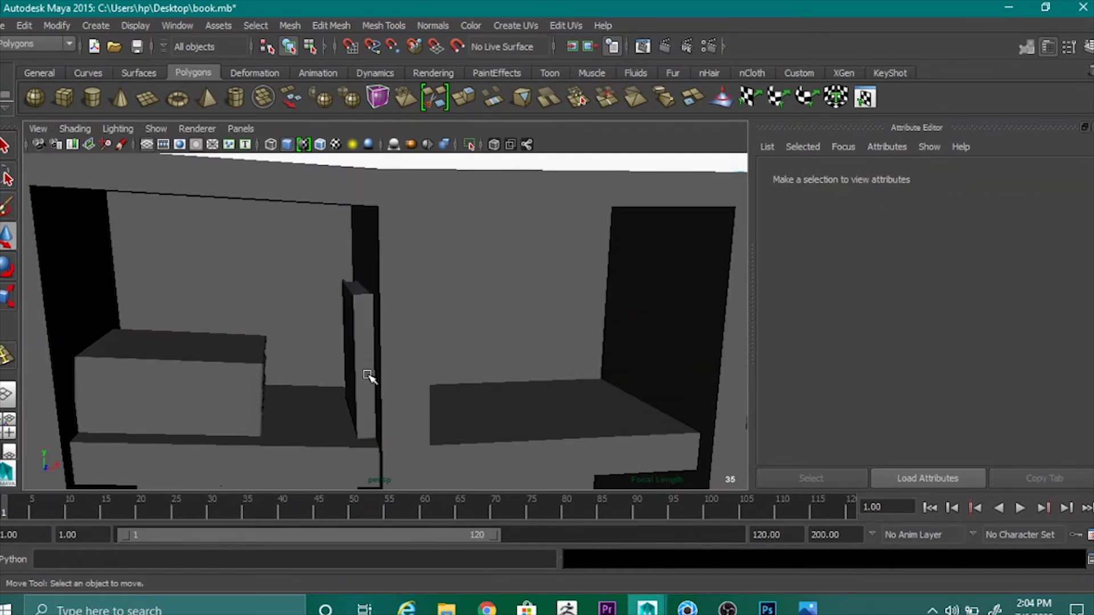
{"action": "left_click", "coordinate": [372, 377]}
{"action": "left_click_drag", "start_coordinate": [440, 351], "coordinate": [422, 352]}
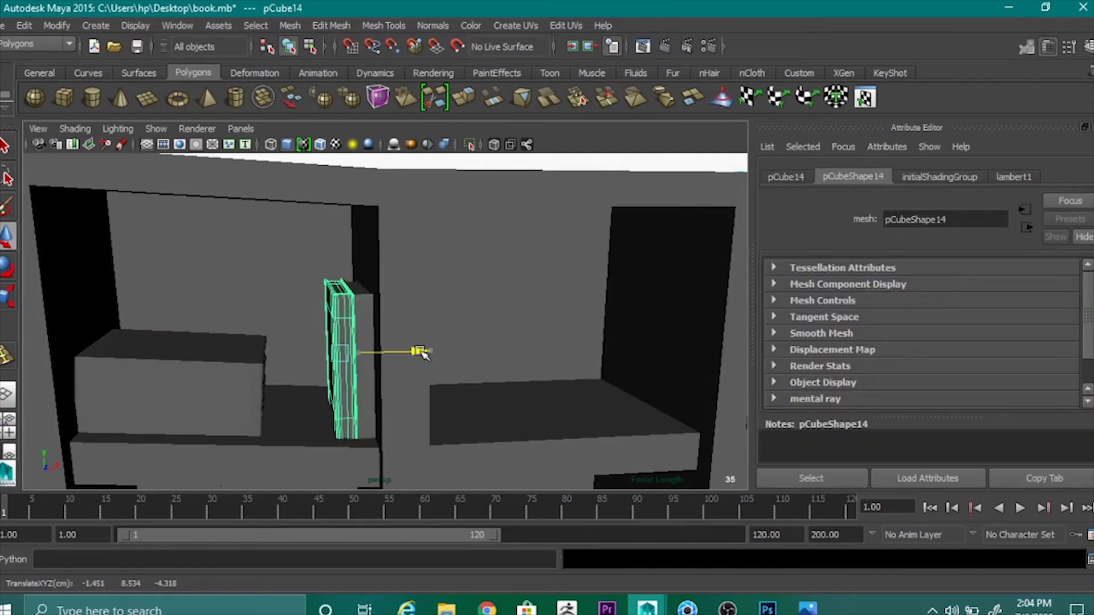
{"action": "scroll", "coordinate": [584, 321], "scroll_direction": "down", "scroll_amount": 5}
{"action": "scroll", "coordinate": [581, 318], "scroll_direction": "up", "scroll_amount": 5}
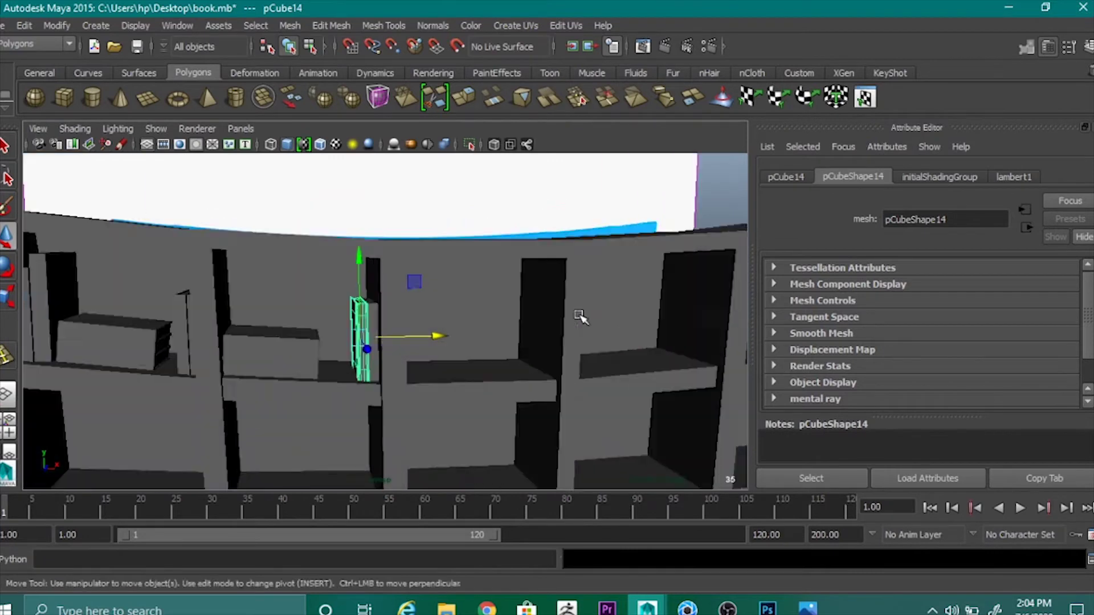
{"action": "scroll", "coordinate": [580, 316], "scroll_direction": "down", "scroll_amount": 5}
{"action": "left_click", "coordinate": [104, 414]}
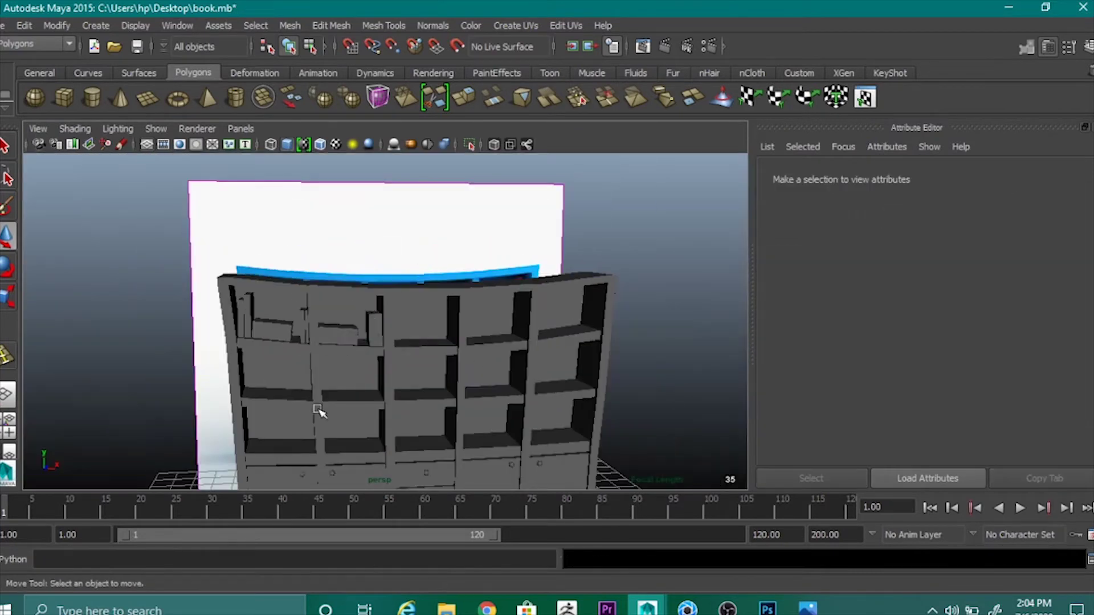
Copy two upright books from the second compartment to the left side of the third top-row compartment.
{"action": "left_click_drag", "start_coordinate": [317, 410], "coordinate": [391, 377], "text": "alt"}
{"action": "scroll", "coordinate": [393, 376], "scroll_direction": "up", "scroll_amount": 8}
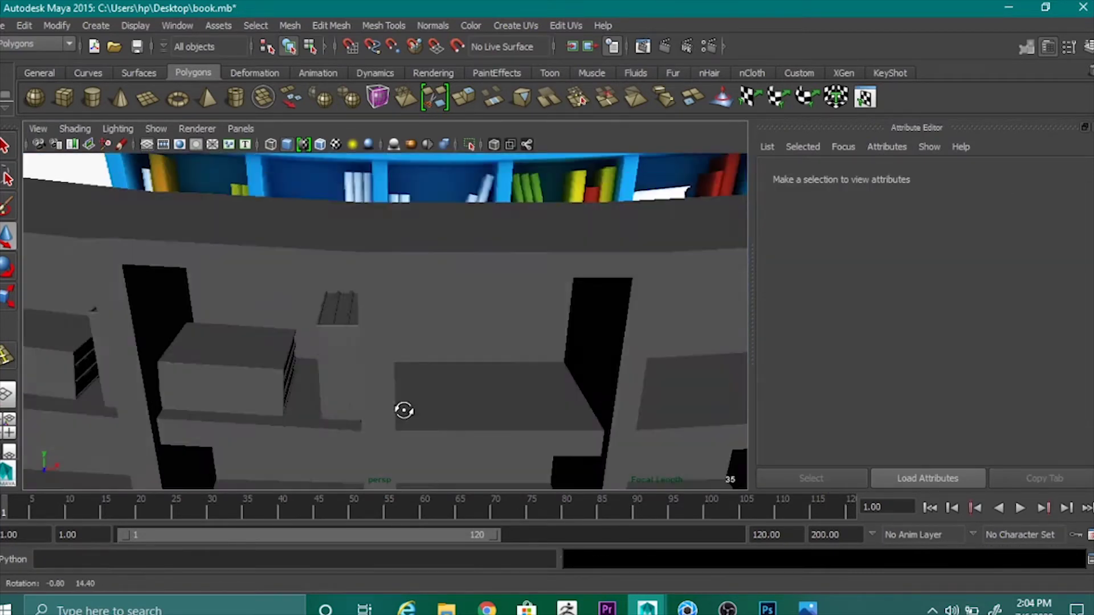
{"action": "left_click", "coordinate": [362, 376]}
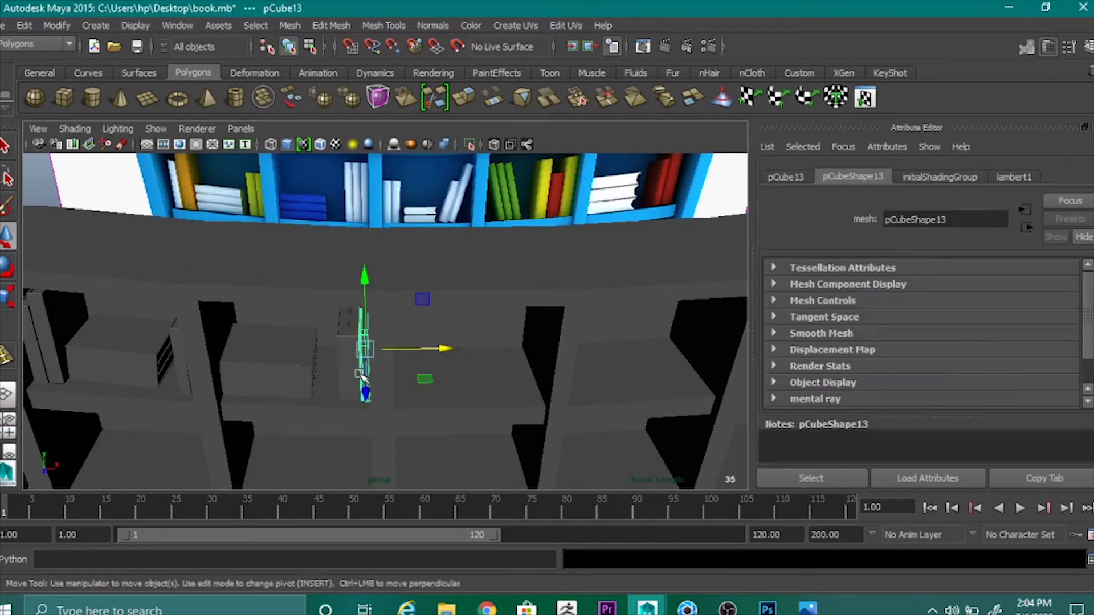
{"action": "left_click_drag", "start_coordinate": [439, 351], "coordinate": [515, 374]}
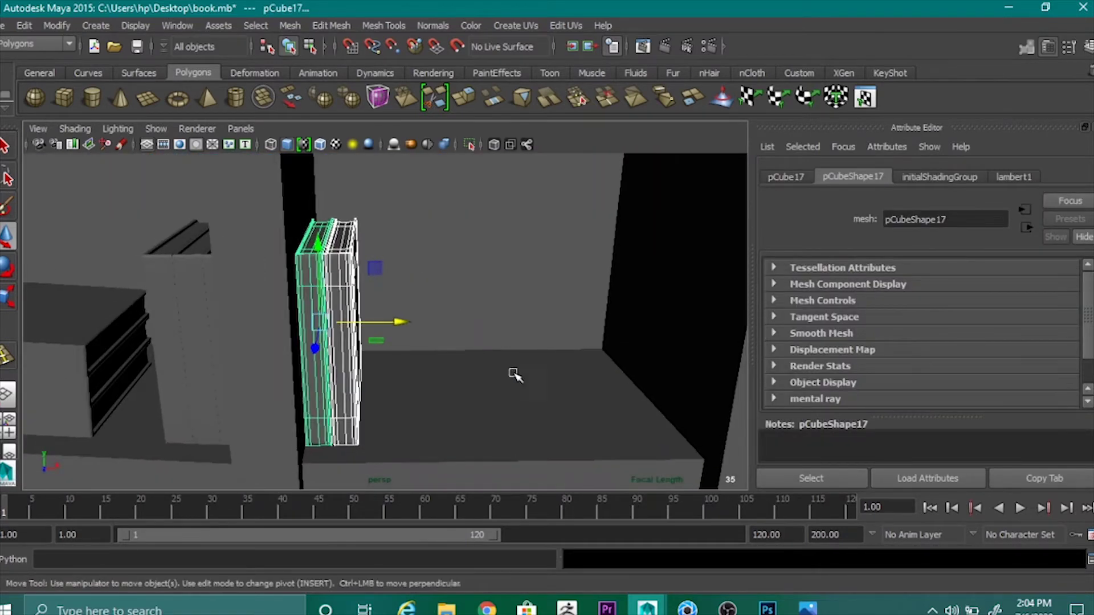
Rotate the two copied books slightly, scale their height to about 0.271, and lower them onto the third compartment's shelf.
{"action": "key", "text": "e"}
{"action": "left_click_drag", "start_coordinate": [359, 346], "coordinate": [354, 344]}
{"action": "key", "text": "r"}
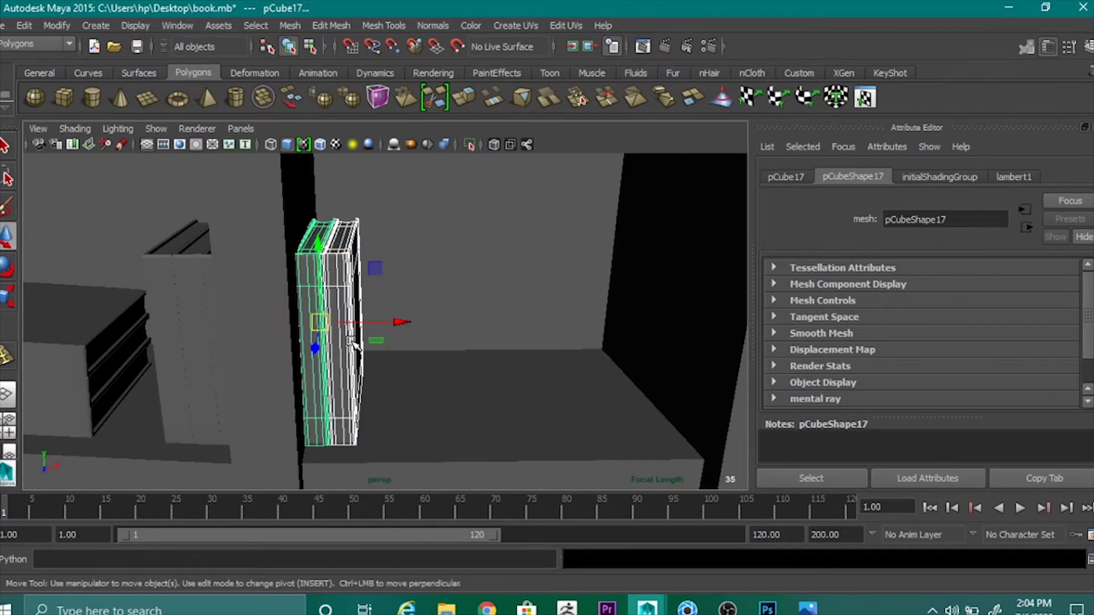
{"action": "left_click_drag", "start_coordinate": [325, 392], "coordinate": [325, 383]}
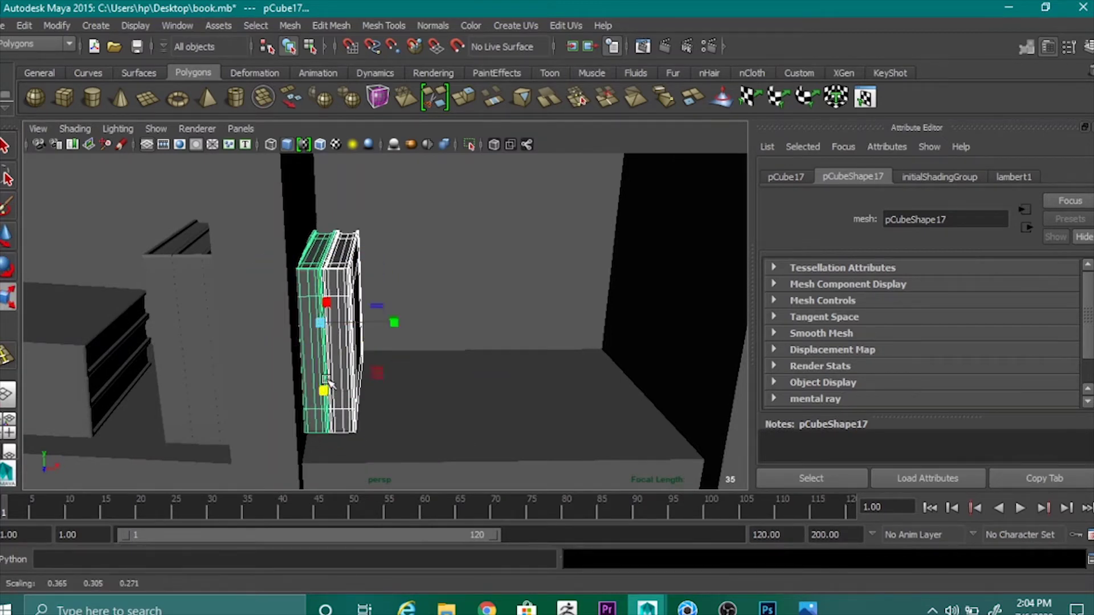
{"action": "key", "text": "w"}
{"action": "left_click_drag", "start_coordinate": [317, 247], "coordinate": [320, 259]}
{"action": "left_click_drag", "start_coordinate": [549, 376], "coordinate": [558, 319], "text": "alt"}
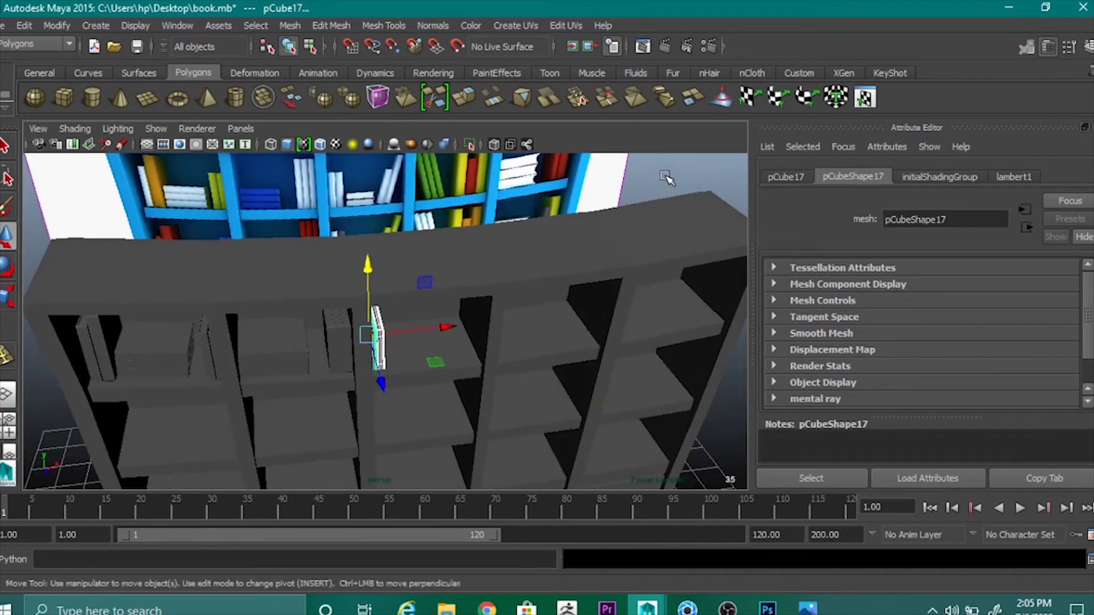
{"action": "left_click", "coordinate": [667, 176]}
Scale the loose flat book in front of the bookcase to about 0.316 uniformly and narrow its width.
{"action": "left_click_drag", "start_coordinate": [618, 302], "coordinate": [600, 335], "text": "alt"}
{"action": "scroll", "coordinate": [600, 336], "scroll_direction": "down", "scroll_amount": 3}
{"action": "scroll", "coordinate": [562, 359], "scroll_direction": "down", "scroll_amount": 4}
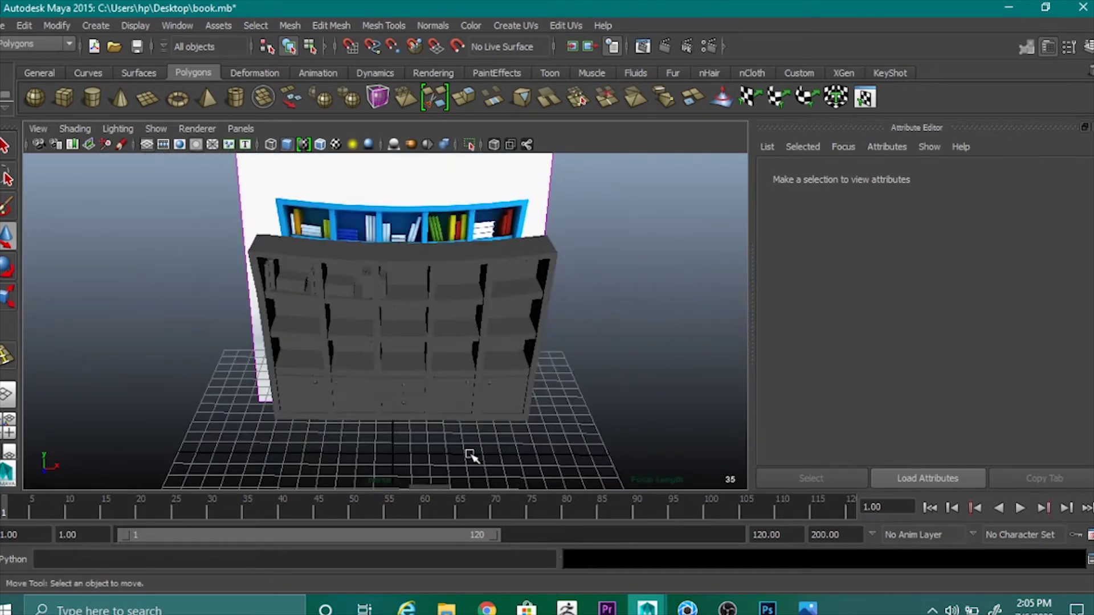
{"action": "left_click_drag", "start_coordinate": [471, 456], "coordinate": [467, 349], "text": "alt"}
{"action": "left_click", "coordinate": [447, 452]}
{"action": "scroll", "coordinate": [456, 444], "scroll_direction": "up", "scroll_amount": 3}
{"action": "key", "text": "r"}
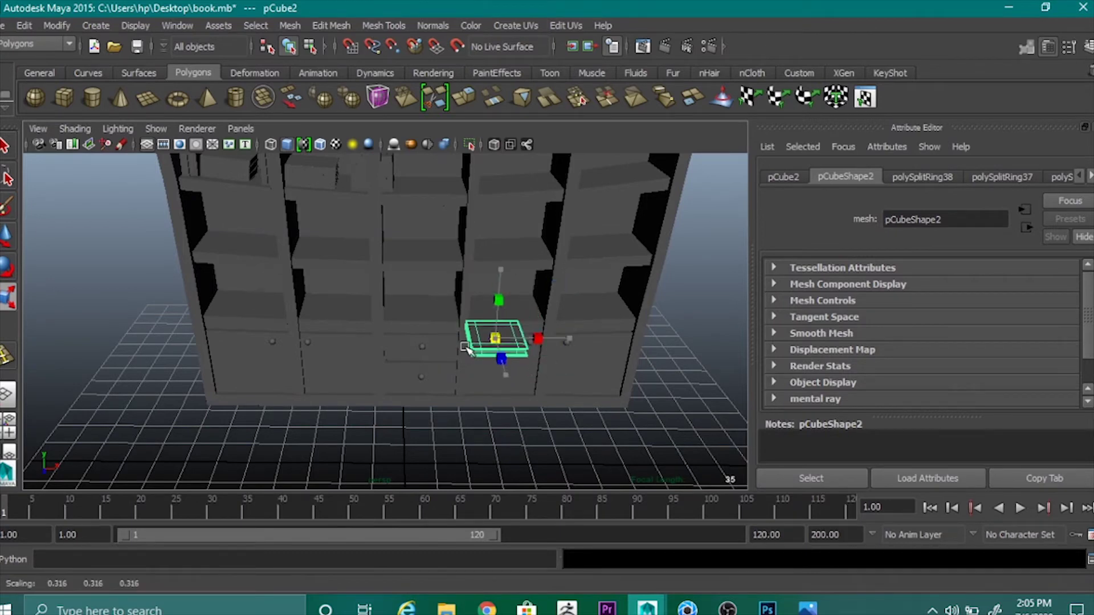
{"action": "scroll", "coordinate": [555, 347], "scroll_direction": "up", "scroll_amount": 2}
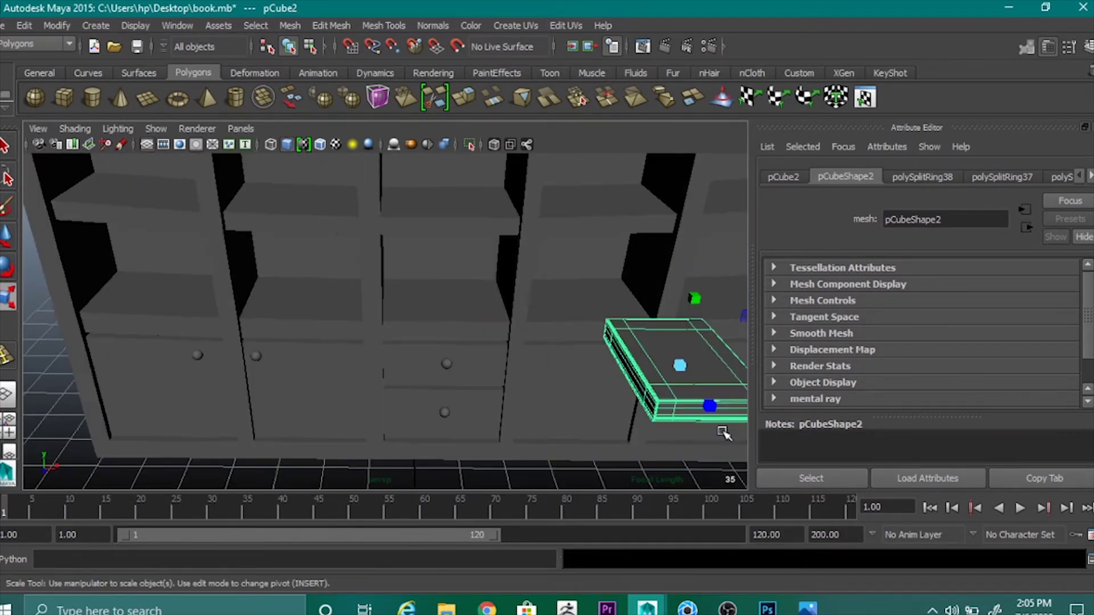
{"action": "left_click_drag", "start_coordinate": [708, 406], "coordinate": [709, 408]}
{"action": "scroll", "coordinate": [706, 375], "scroll_direction": "down", "scroll_amount": 2}
{"action": "left_click_drag", "start_coordinate": [631, 350], "coordinate": [626, 349]}
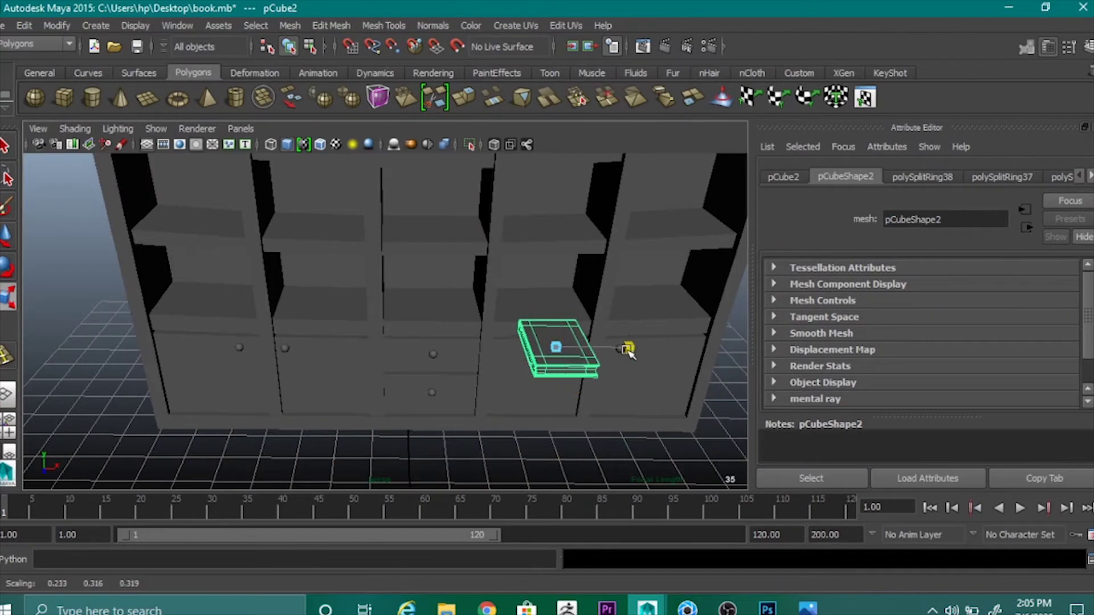
Raise the flat book to the top row and move it back into the third compartment.
{"action": "key", "text": "w"}
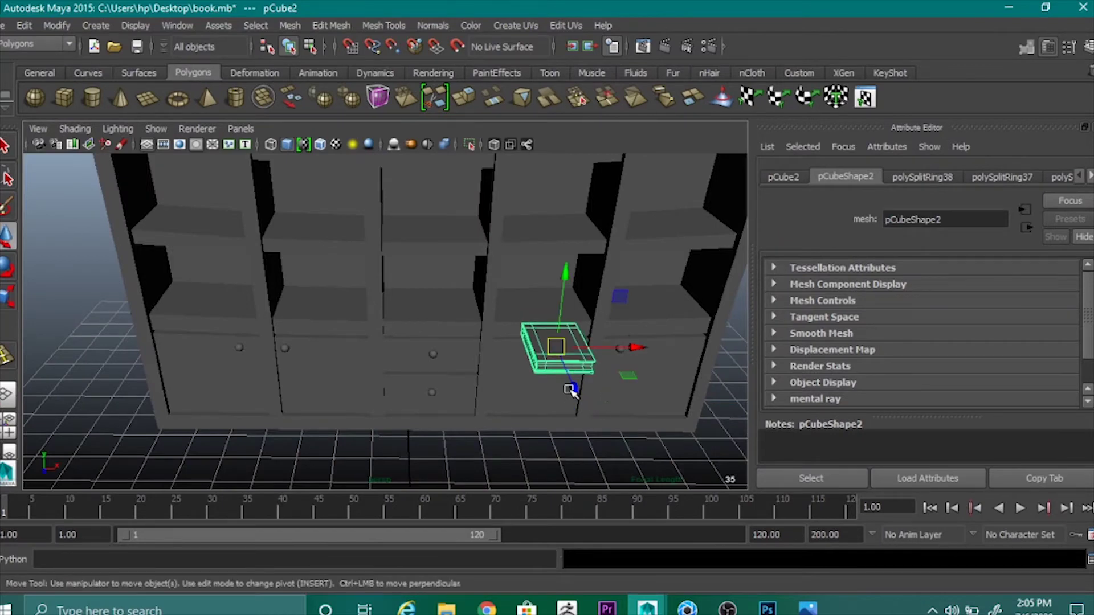
{"action": "left_click_drag", "start_coordinate": [573, 391], "coordinate": [532, 256]}
{"action": "middle_click_drag", "start_coordinate": [531, 253], "coordinate": [554, 398], "text": "alt"}
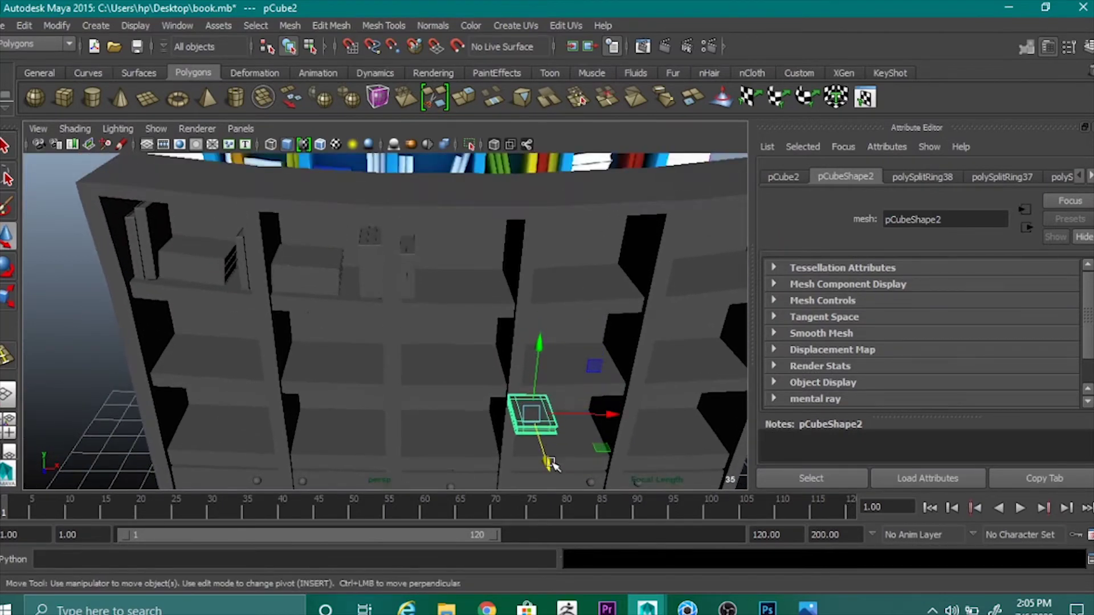
{"action": "left_click_drag", "start_coordinate": [547, 461], "coordinate": [481, 297]}
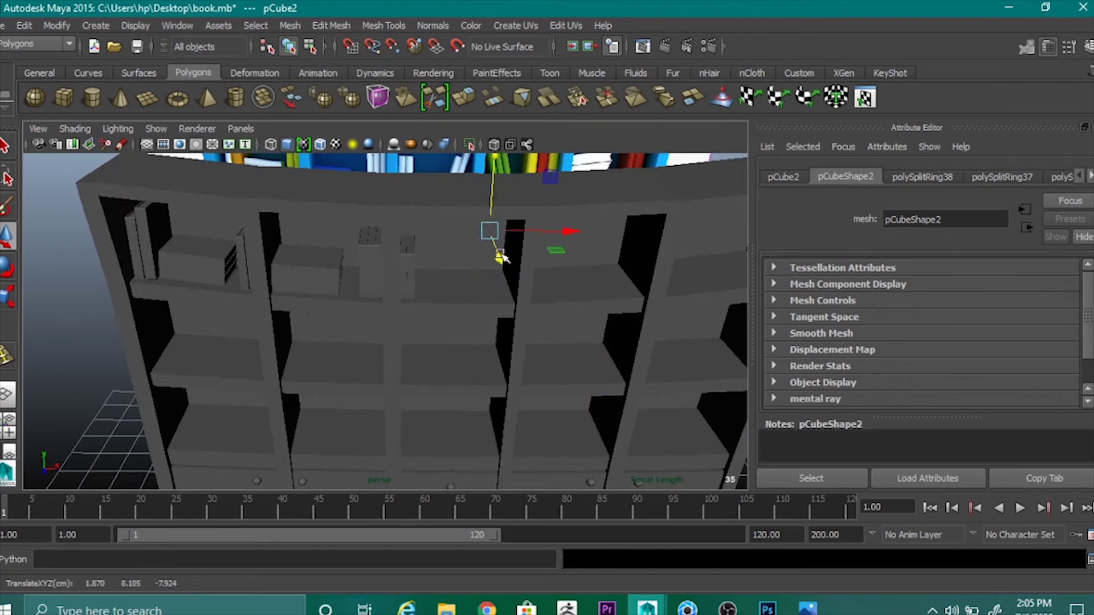
{"action": "left_click_drag", "start_coordinate": [501, 257], "coordinate": [529, 318]}
{"action": "left_click_drag", "start_coordinate": [596, 287], "coordinate": [533, 288]}
{"action": "key", "text": "ctrl+z"}
Lower the flat book onto the third compartment's shelf, to the right of the upright books.
{"action": "scroll", "coordinate": [526, 289], "scroll_direction": "up", "scroll_amount": 4}
{"action": "middle_click_drag", "start_coordinate": [525, 288], "coordinate": [518, 460], "text": "alt"}
{"action": "left_click_drag", "start_coordinate": [518, 460], "coordinate": [502, 378], "text": "alt"}
{"action": "left_click_drag", "start_coordinate": [480, 312], "coordinate": [480, 329]}
{"action": "left_click_drag", "start_coordinate": [480, 328], "coordinate": [534, 429], "text": "alt"}
{"action": "scroll", "coordinate": [535, 430], "scroll_direction": "up", "scroll_amount": 4}
{"action": "middle_click_drag", "start_coordinate": [535, 430], "coordinate": [527, 340], "text": "alt"}
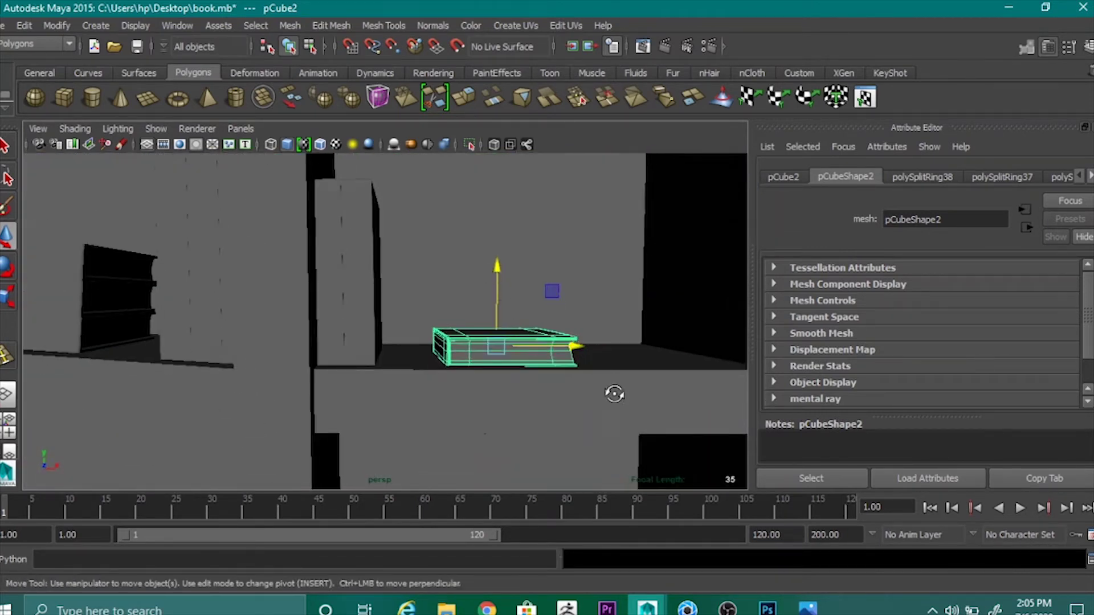
Fine-tune the flat book's height so it rests on the surface of the third compartment's shelf.
{"action": "left_click_drag", "start_coordinate": [615, 393], "coordinate": [516, 240], "text": "alt"}
{"action": "key", "text": "e"}
{"action": "key", "text": "w"}
{"action": "left_click", "coordinate": [514, 246]}
{"action": "key", "text": "r"}
{"action": "left_click", "coordinate": [516, 242]}
{"action": "key", "text": "w"}
{"action": "scroll", "coordinate": [524, 250], "scroll_direction": "down", "scroll_amount": 3}
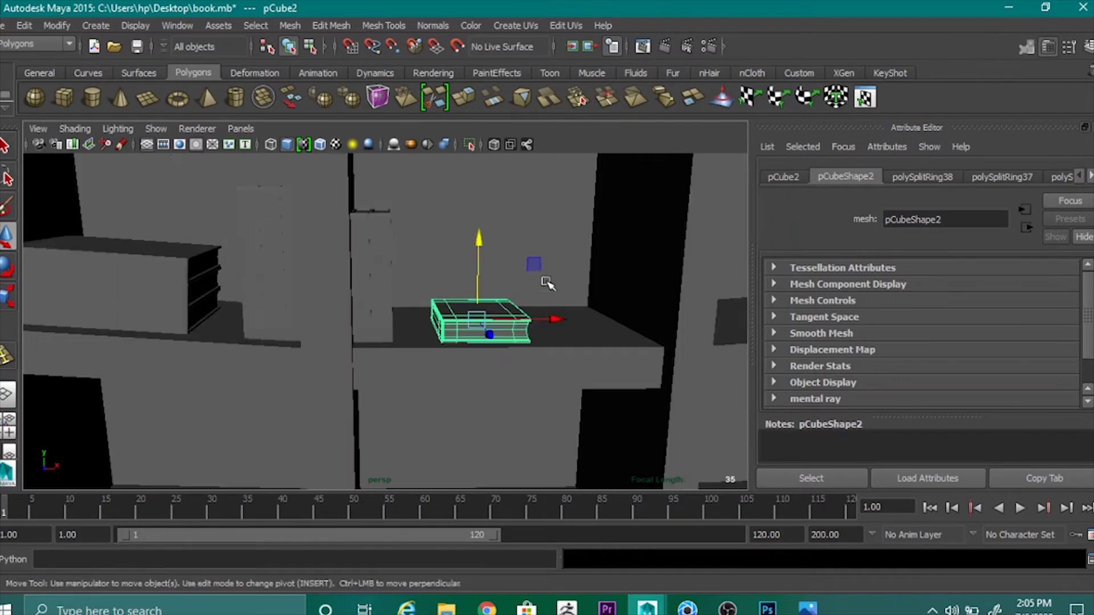
Shift the flat book left along the shelf, closer to the two upright books.
{"action": "left_click_drag", "start_coordinate": [547, 283], "coordinate": [540, 339], "text": "alt"}
{"action": "scroll", "coordinate": [554, 301], "scroll_direction": "down", "scroll_amount": 8}
{"action": "scroll", "coordinate": [559, 342], "scroll_direction": "up", "scroll_amount": 8}
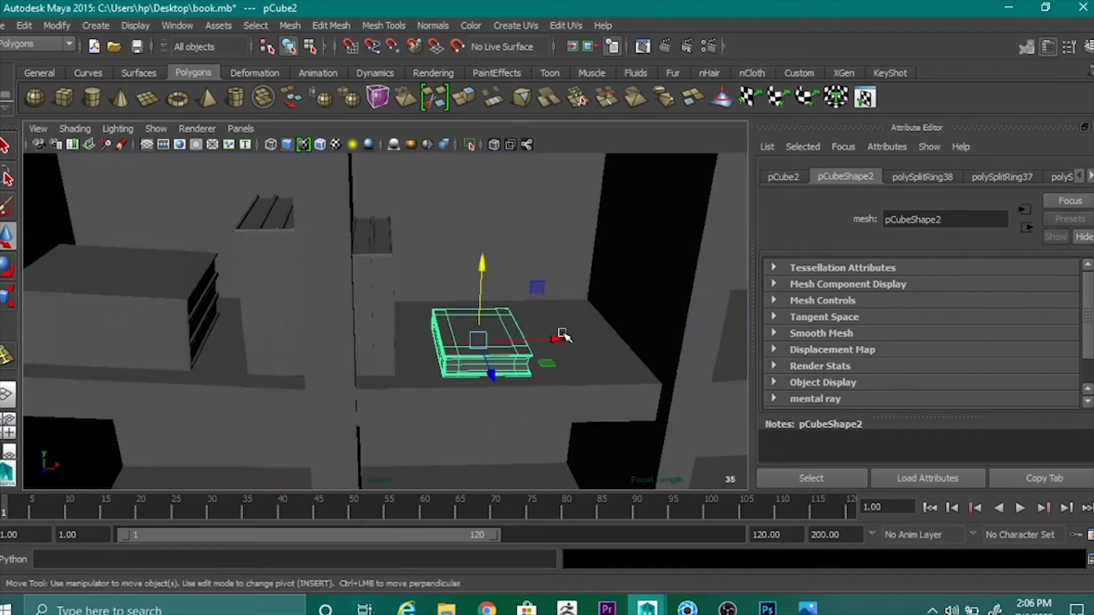
{"action": "key", "text": "r"}
{"action": "key", "text": "w"}
{"action": "left_click_drag", "start_coordinate": [540, 362], "coordinate": [543, 357], "text": "alt"}
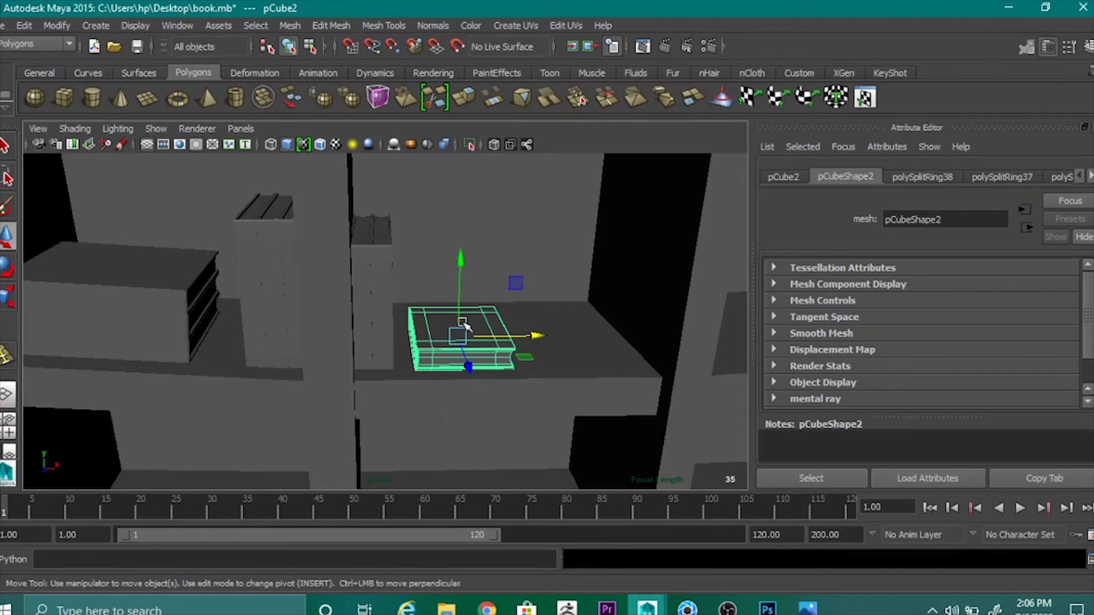
Duplicate the flat book and raise the copy so it is stacked on top of the original.
{"action": "right_click_drag", "start_coordinate": [463, 325], "coordinate": [515, 354], "text": "alt"}
{"action": "key", "text": "ctrl+d"}
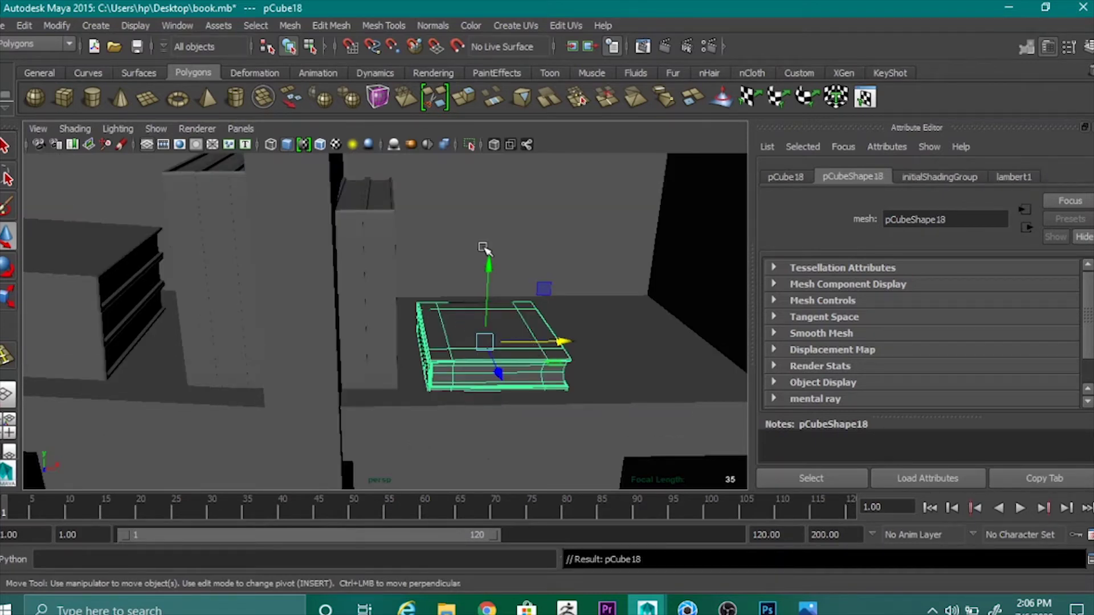
{"action": "left_click_drag", "start_coordinate": [488, 246], "coordinate": [500, 244]}
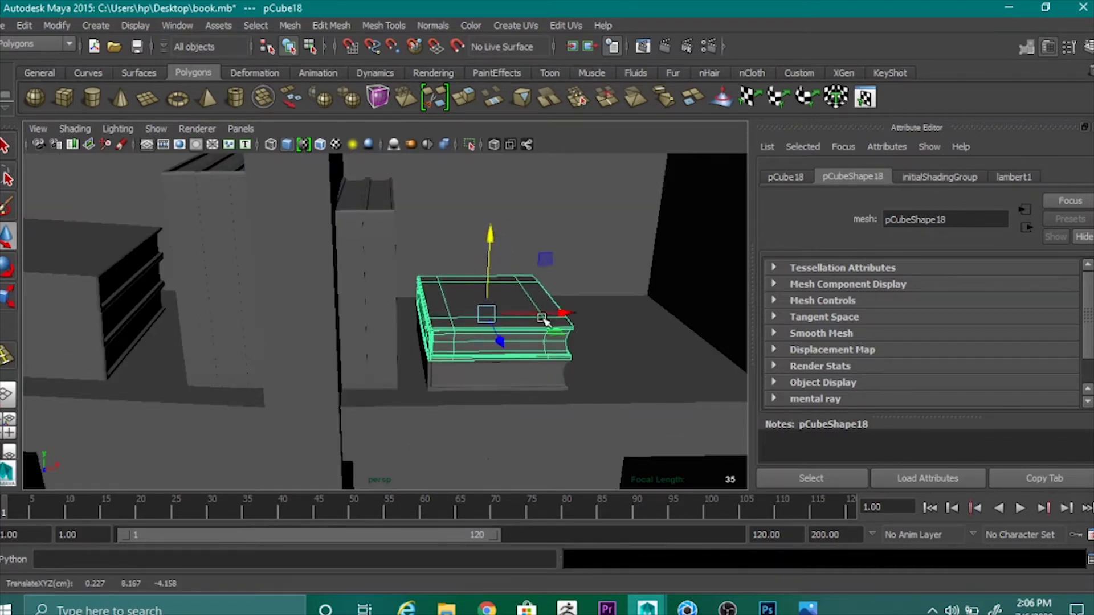
{"action": "left_click_drag", "start_coordinate": [525, 320], "coordinate": [625, 325], "text": "alt"}
{"action": "scroll", "coordinate": [585, 358], "scroll_direction": "down", "scroll_amount": 5}
{"action": "left_click", "coordinate": [687, 162]}
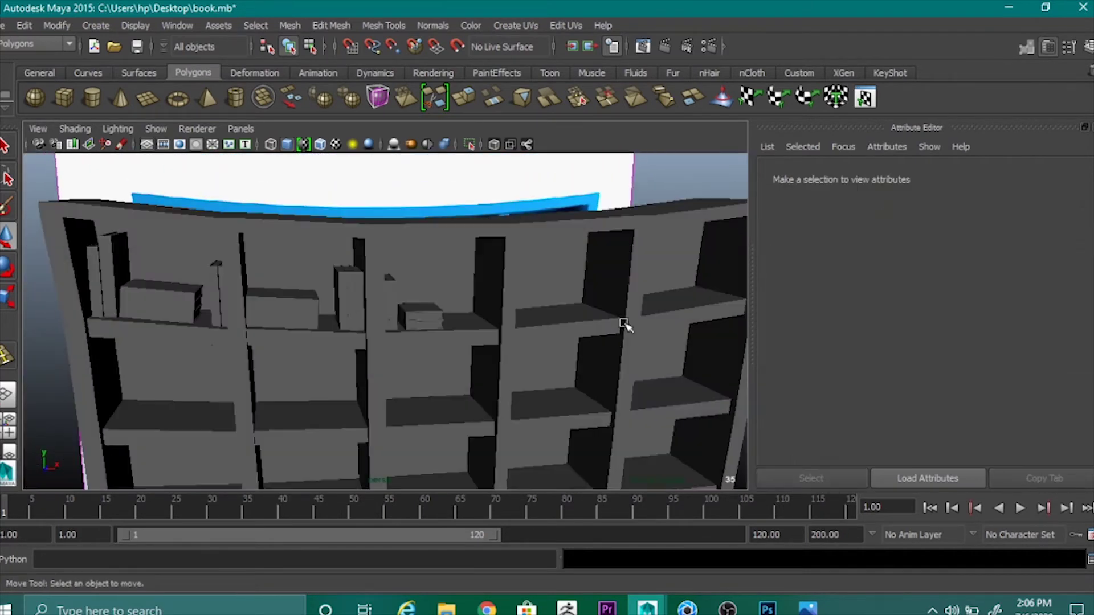
Duplicate one upright book of the third compartment and move the copy to the right end of its shelf.
{"action": "scroll", "coordinate": [573, 335], "scroll_direction": "up", "scroll_amount": 5}
{"action": "left_click", "coordinate": [444, 307]}
{"action": "left_click", "coordinate": [401, 270]}
{"action": "middle_click_drag", "start_coordinate": [454, 257], "coordinate": [426, 412], "text": "alt"}
{"action": "left_click_drag", "start_coordinate": [483, 397], "coordinate": [477, 415], "text": "alt"}
{"action": "left_click_drag", "start_coordinate": [444, 459], "coordinate": [549, 328]}
{"action": "key", "text": "ctrl+d"}
{"action": "left_click_drag", "start_coordinate": [555, 389], "coordinate": [545, 387], "text": "alt"}
Tilt the copied book toward the third compartment's right divider and scale its height to about 0.309.
{"action": "key", "text": "e"}
{"action": "left_click_drag", "start_coordinate": [538, 314], "coordinate": [503, 290]}
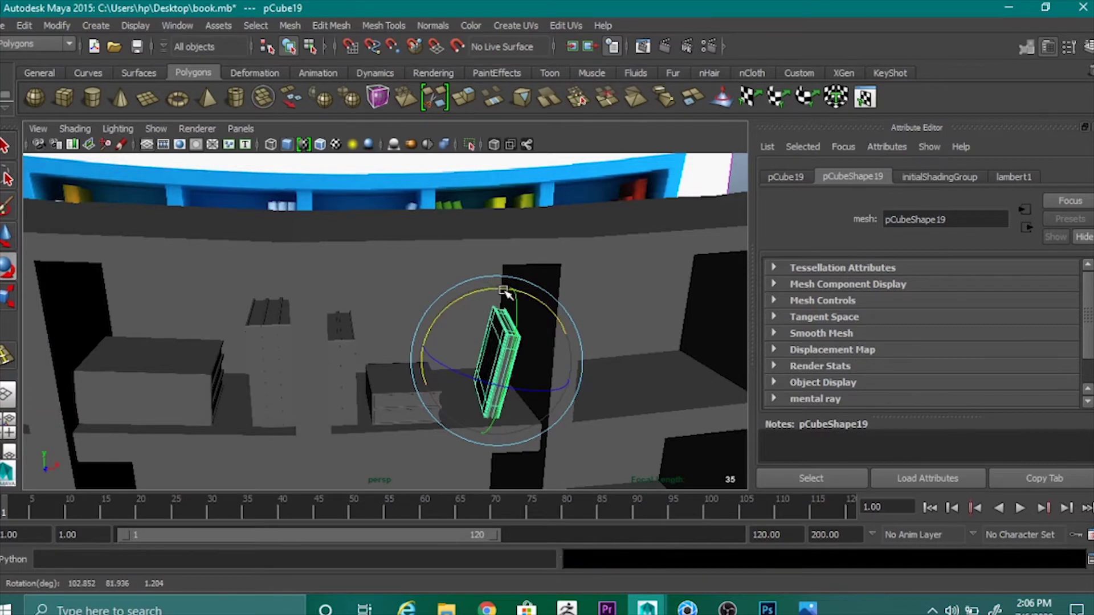
{"action": "key", "text": "r"}
{"action": "left_click_drag", "start_coordinate": [474, 430], "coordinate": [476, 433]}
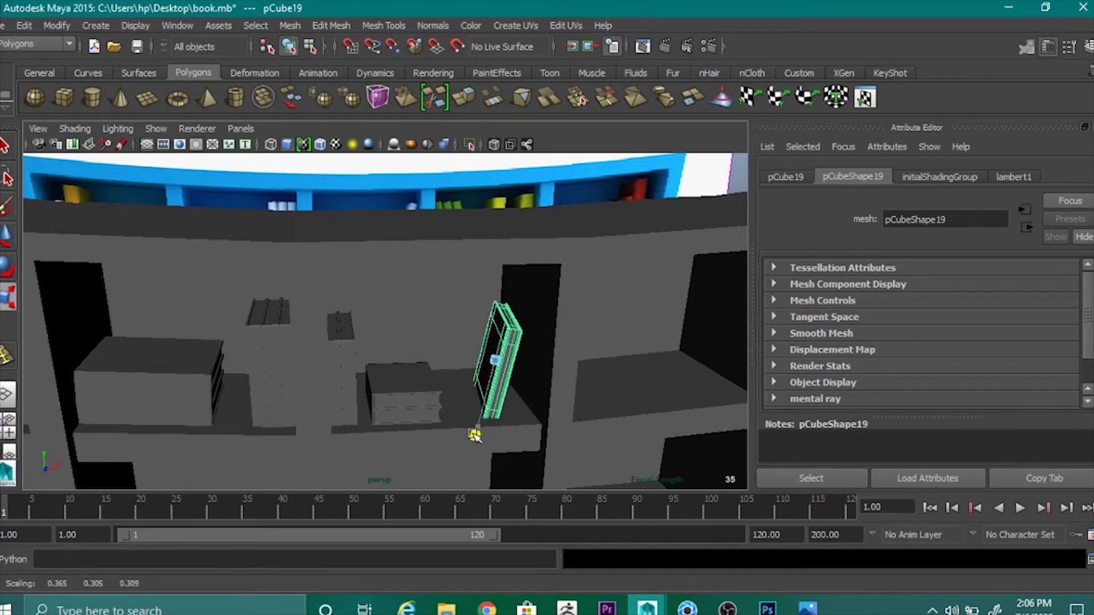
{"action": "key", "text": "w"}
{"action": "left_click_drag", "start_coordinate": [570, 329], "coordinate": [571, 354], "text": "alt"}
Adjust the leaning book's rotation and position it on the shelf against the third compartment's right divider.
{"action": "key", "text": "e"}
{"action": "left_click_drag", "start_coordinate": [503, 373], "coordinate": [601, 393]}
{"action": "key", "text": "w"}
{"action": "scroll", "coordinate": [510, 353], "scroll_direction": "up", "scroll_amount": 4}
{"action": "left_click_drag", "start_coordinate": [601, 262], "coordinate": [647, 363]}
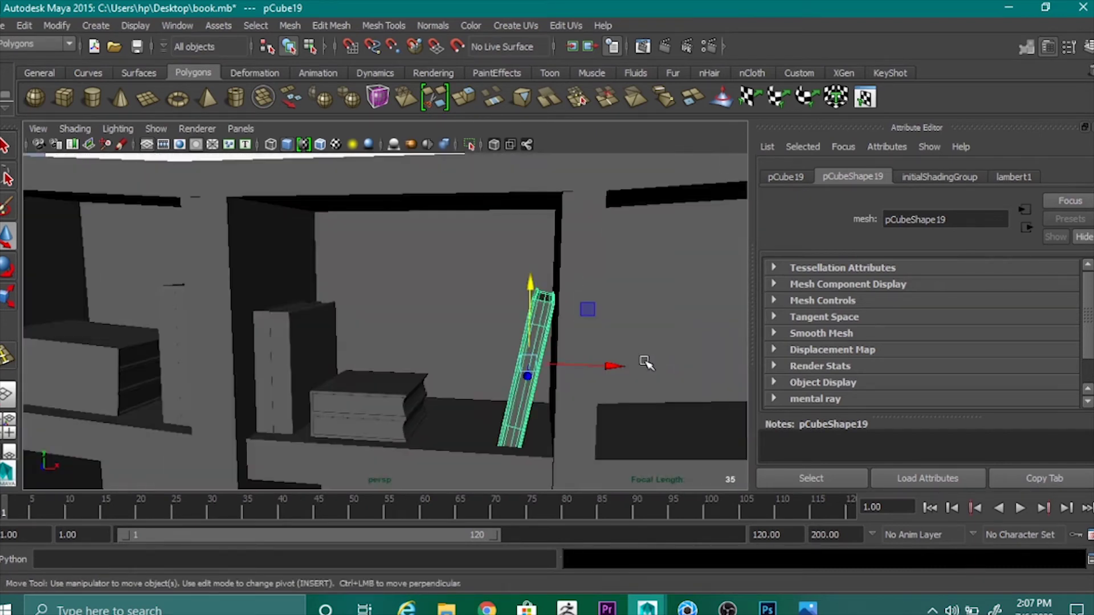
Scale the leaning book's height to about 0.346 and turn it slightly about its long axis.
{"action": "key", "text": "r"}
{"action": "left_click_drag", "start_coordinate": [519, 437], "coordinate": [512, 435]}
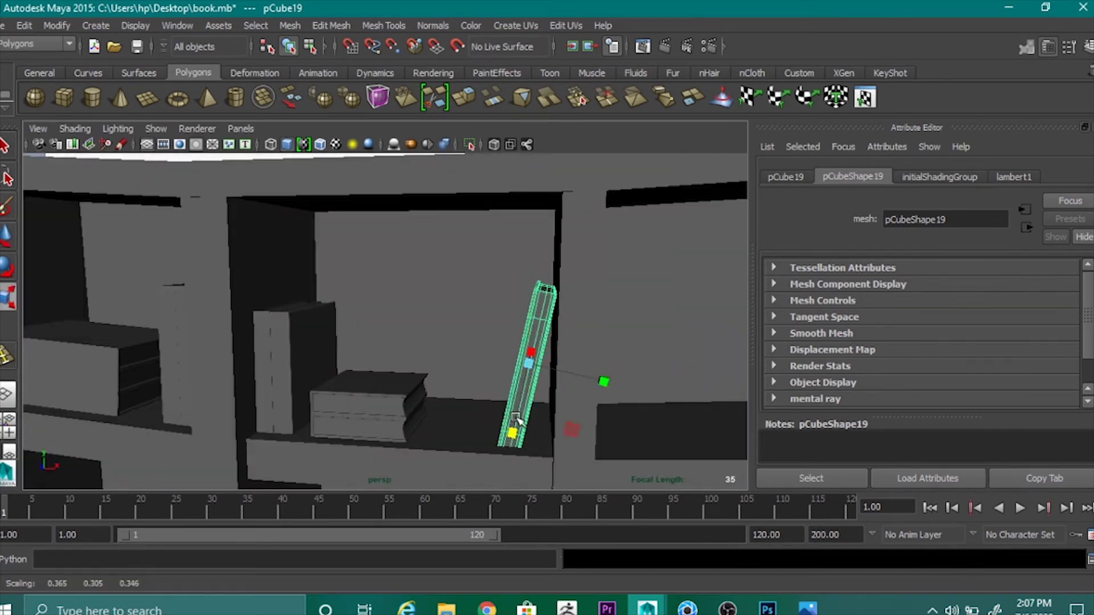
{"action": "key", "text": "e"}
{"action": "left_click_drag", "start_coordinate": [526, 379], "coordinate": [532, 376]}
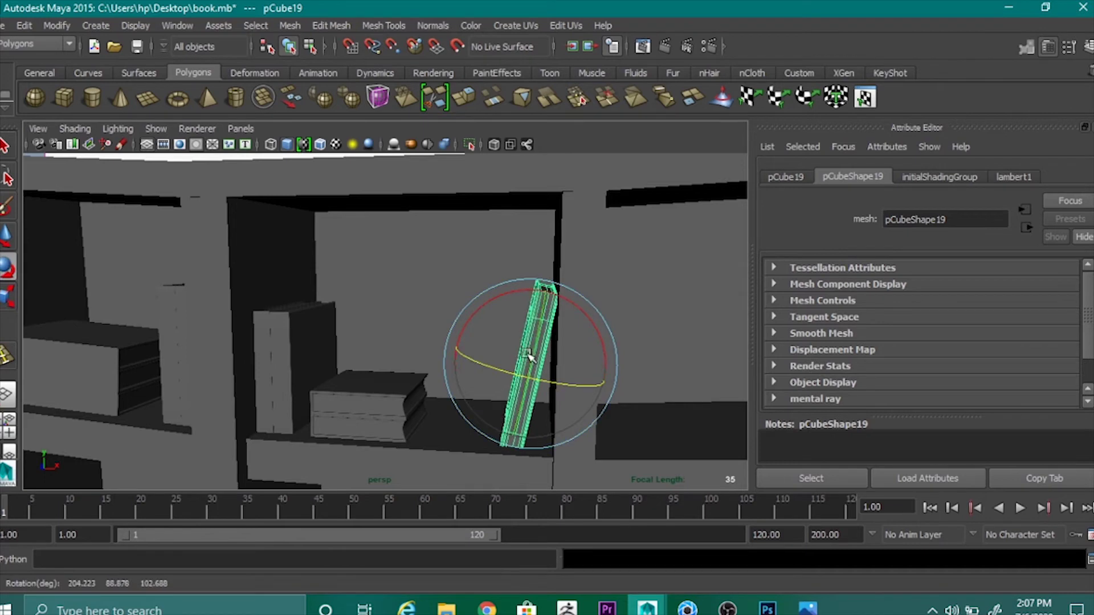
{"action": "key", "text": "w"}
{"action": "left_click_drag", "start_coordinate": [598, 446], "coordinate": [630, 447], "text": "alt"}
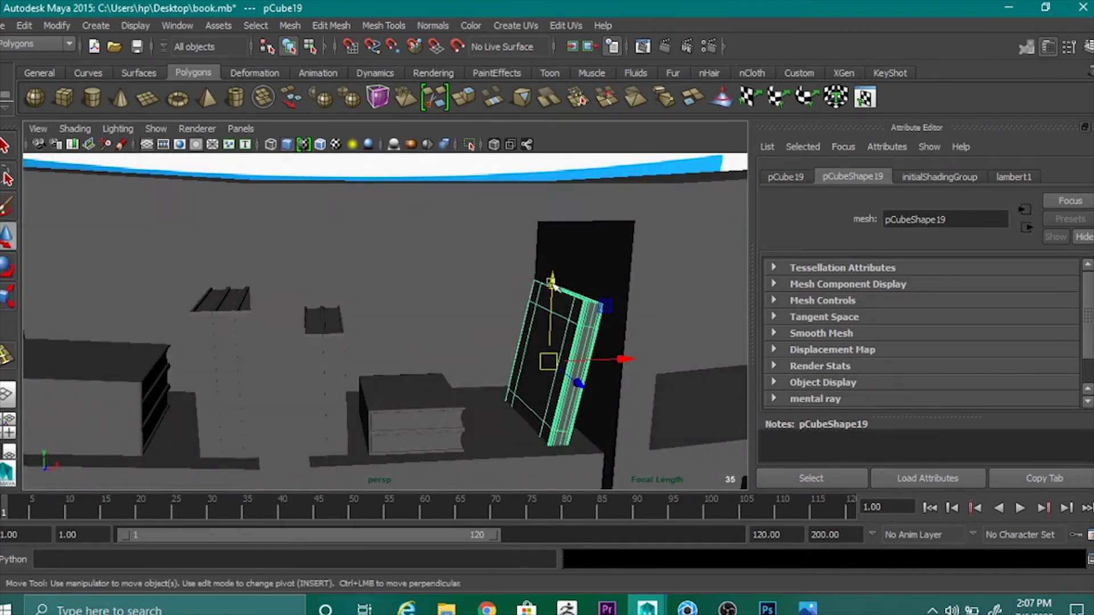
Raise the leaning book slightly onto the third compartment's shelf, duplicate it and move the copy to its left.
{"action": "left_click_drag", "start_coordinate": [554, 282], "coordinate": [559, 276]}
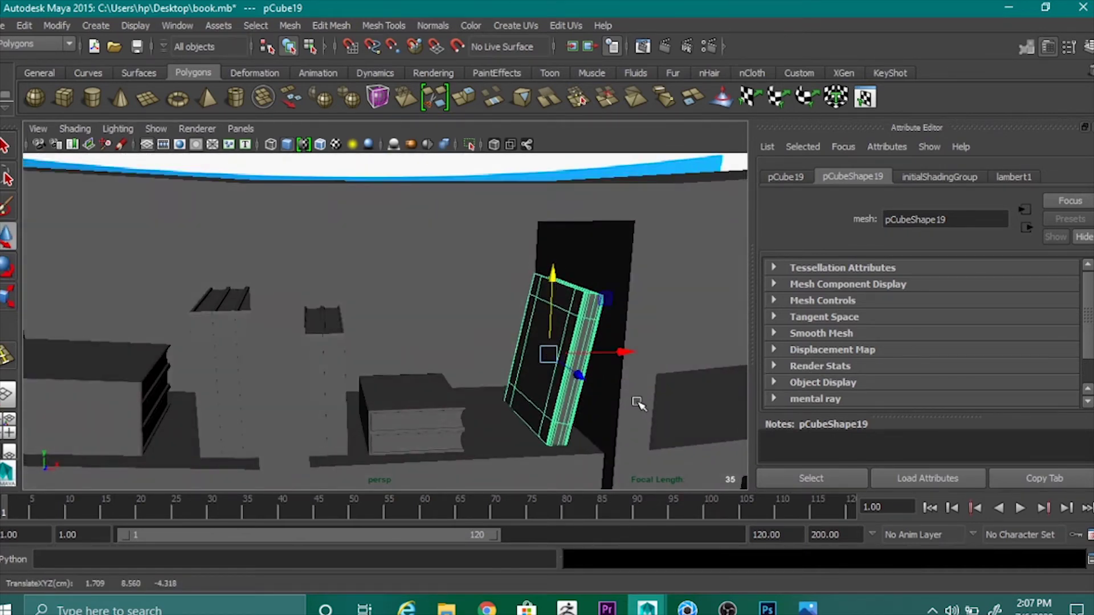
{"action": "key", "text": "shift+d"}
{"action": "scroll", "coordinate": [721, 384], "scroll_direction": "down", "scroll_amount": 3}
{"action": "key", "text": "Delete"}
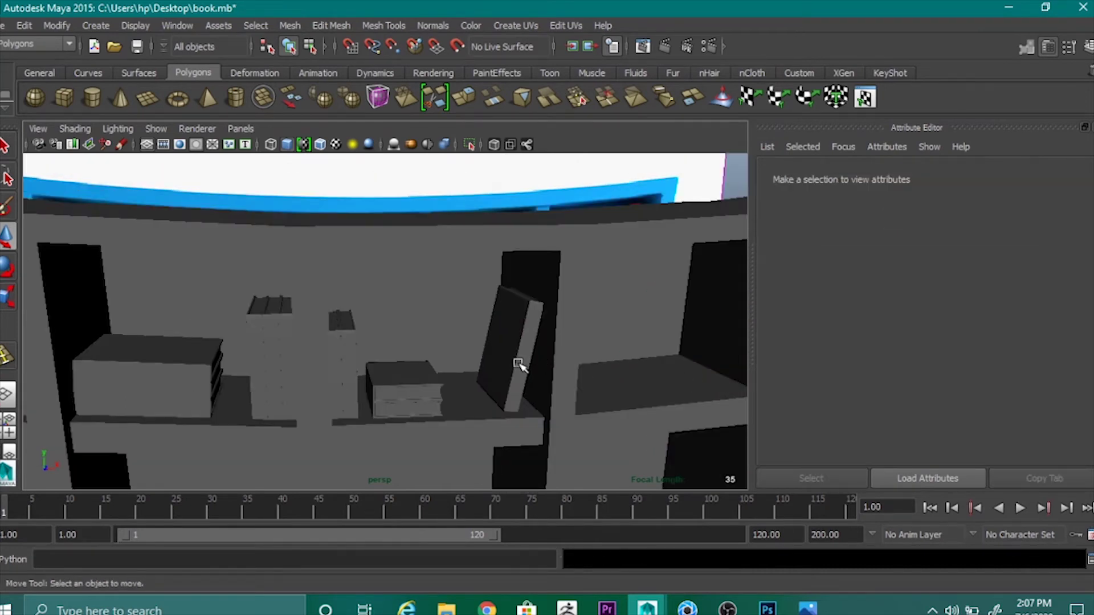
{"action": "left_click", "coordinate": [519, 365]}
{"action": "left_click_drag", "start_coordinate": [586, 344], "coordinate": [556, 349]}
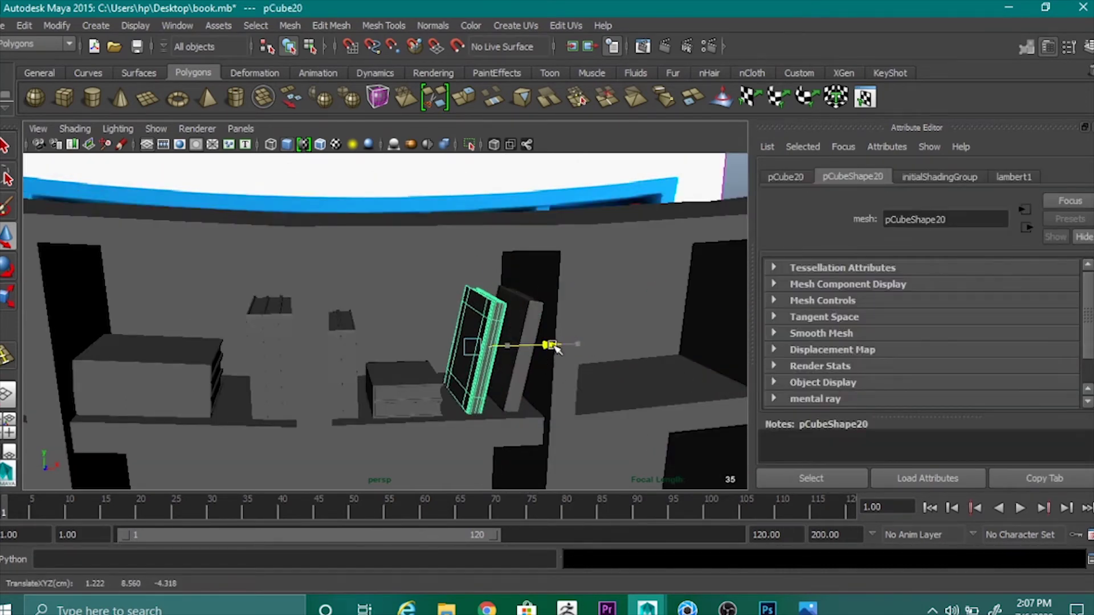
Scale the copied leaning book's height down to about 0.262 and rest it against the taller leaning book.
{"action": "left_click", "coordinate": [6, 296]}
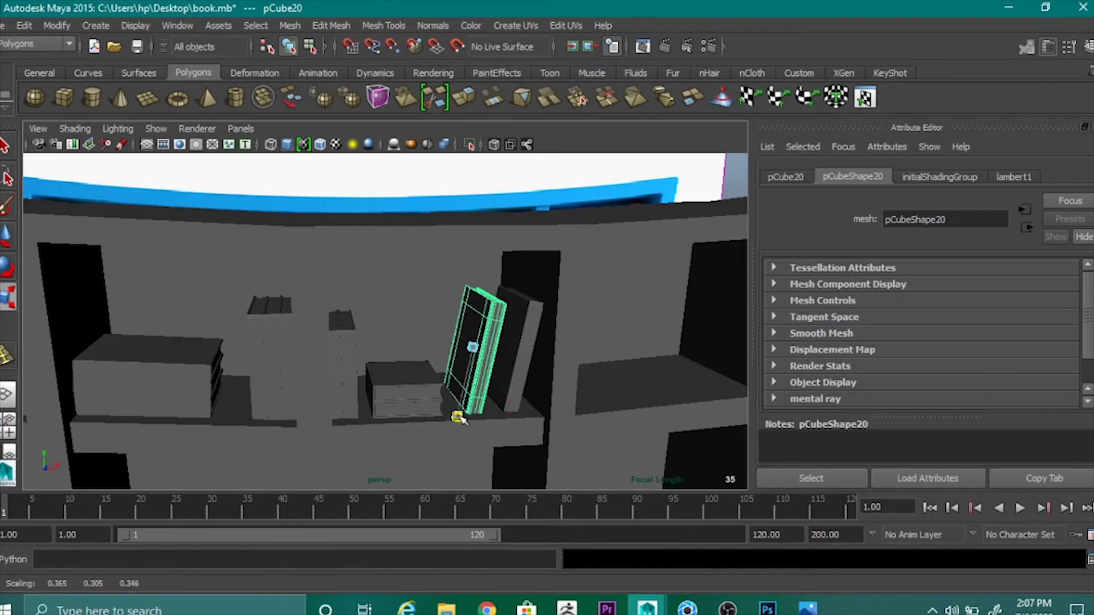
{"action": "middle_click_drag", "start_coordinate": [565, 362], "coordinate": [547, 472], "text": "alt"}
{"action": "left_click_drag", "start_coordinate": [545, 429], "coordinate": [525, 399], "text": "alt"}
{"action": "key", "text": "w"}
{"action": "left_click_drag", "start_coordinate": [519, 476], "coordinate": [593, 452], "text": "alt"}
{"action": "key", "text": "r"}
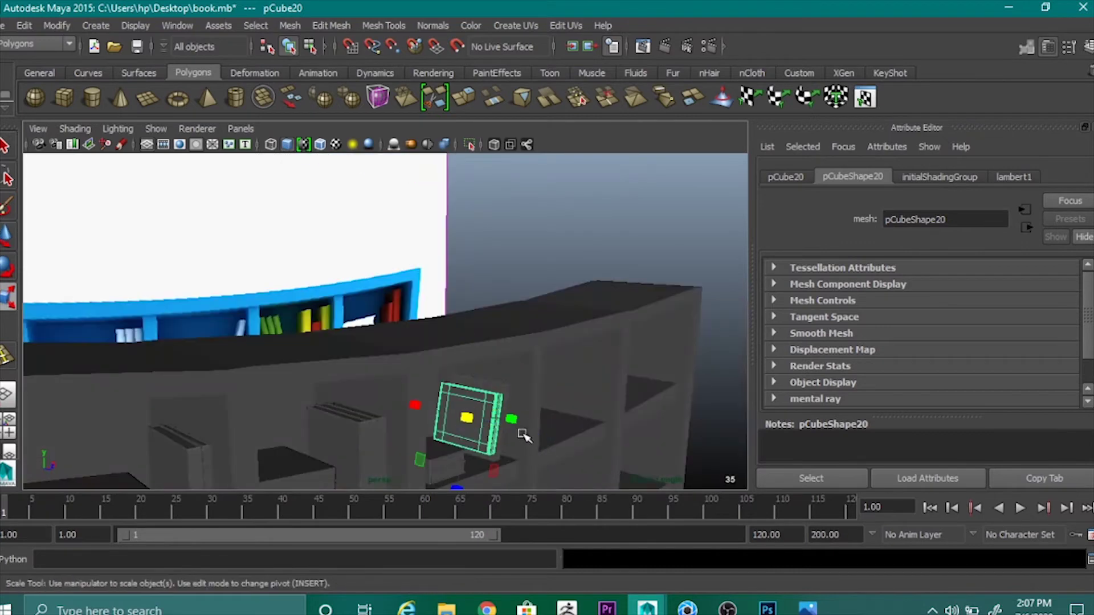
{"action": "key", "text": "ctrl+z"}
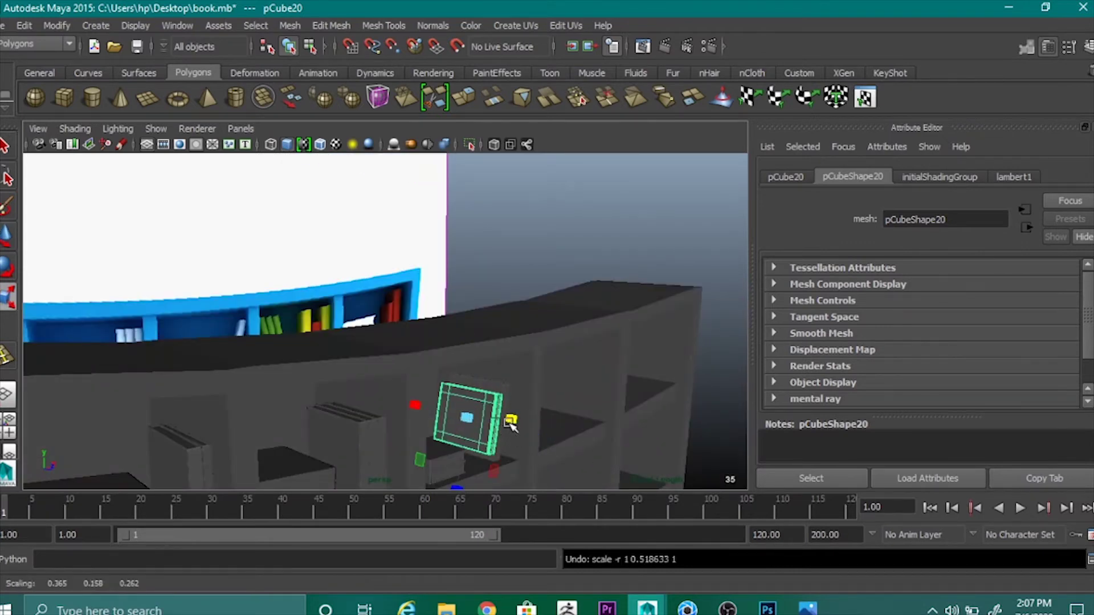
{"action": "left_click_drag", "start_coordinate": [547, 429], "coordinate": [565, 413], "text": "alt"}
{"action": "key", "text": "w"}
{"action": "scroll", "coordinate": [590, 290], "scroll_direction": "down", "scroll_amount": 3}
{"action": "left_click_drag", "start_coordinate": [589, 291], "coordinate": [607, 366], "text": "alt"}
{"action": "left_click", "coordinate": [644, 179]}
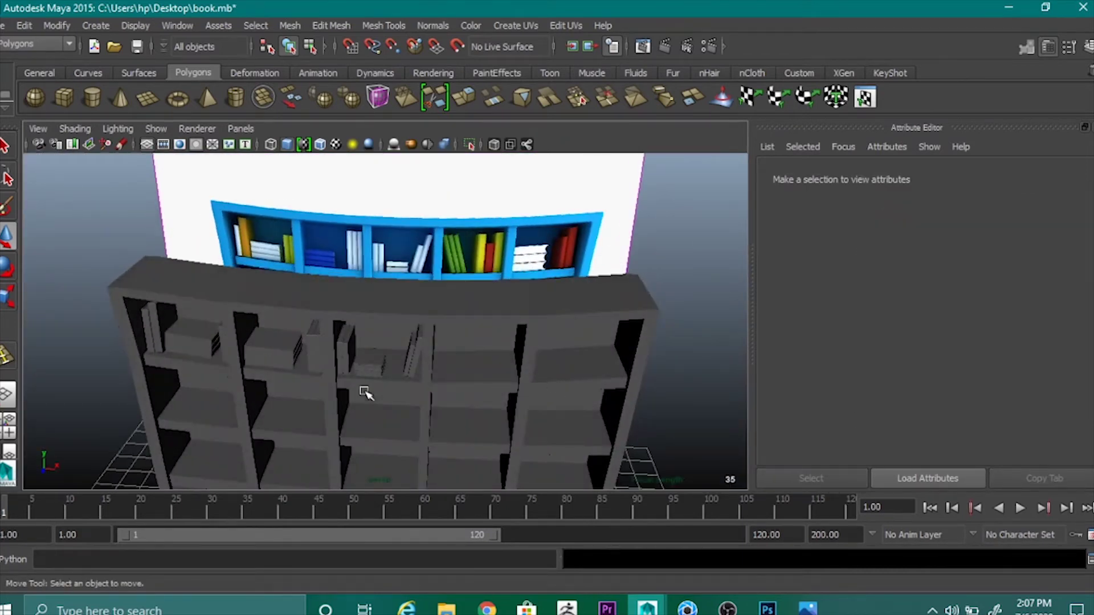
Duplicate the third compartment's two flat stacked books and slide the copies to the right.
{"action": "left_click", "coordinate": [350, 348]}
{"action": "scroll", "coordinate": [385, 374], "scroll_direction": "up", "scroll_amount": 4}
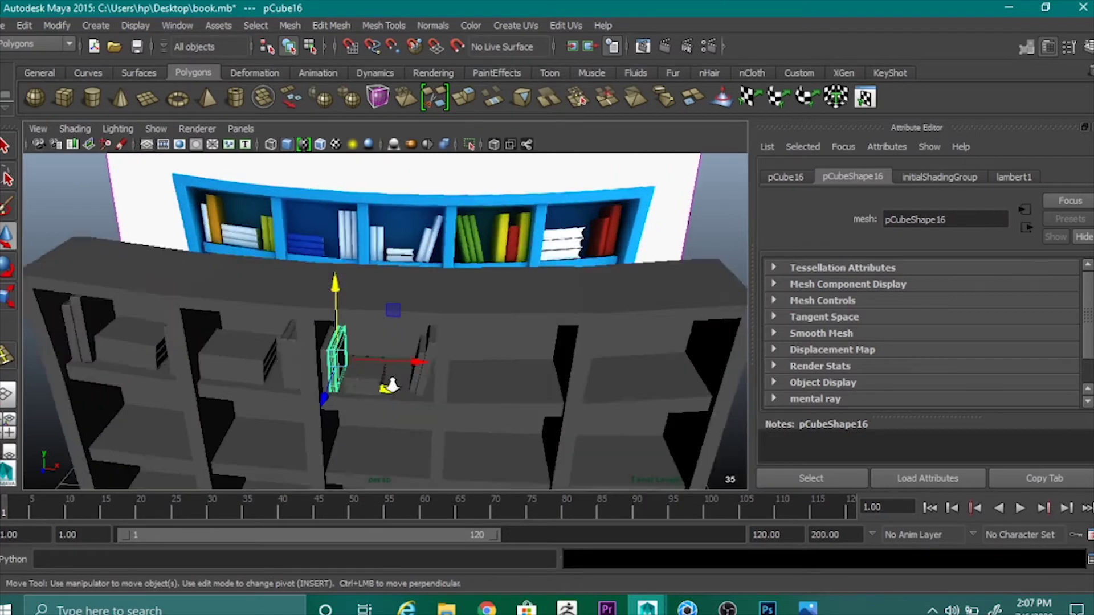
{"action": "left_click_drag", "start_coordinate": [364, 431], "coordinate": [387, 414], "text": "alt"}
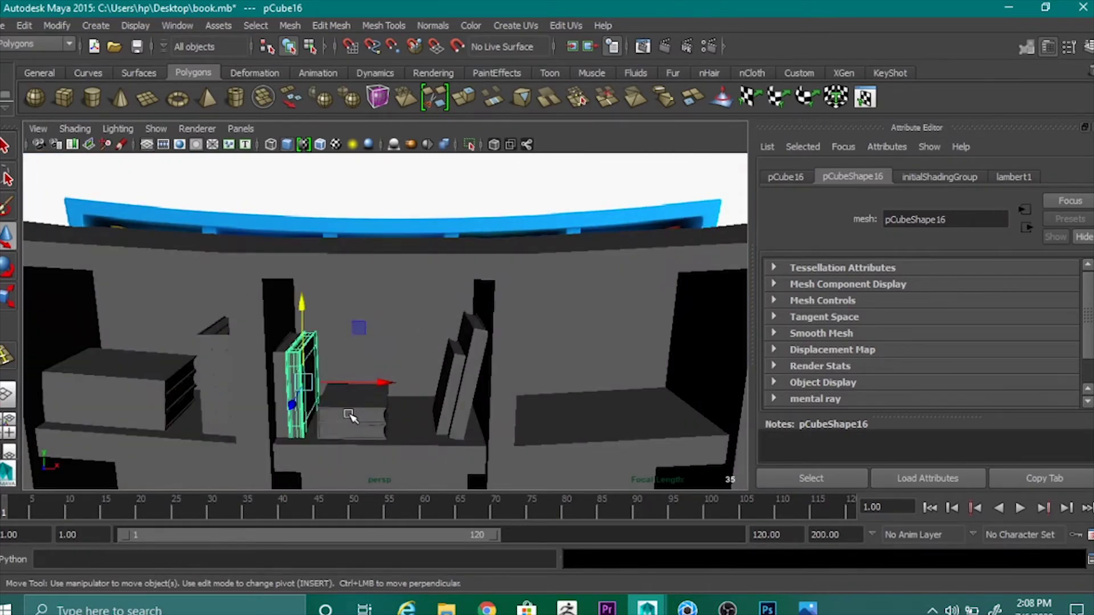
{"action": "left_click", "coordinate": [350, 414], "text": "shift"}
{"action": "left_click", "coordinate": [352, 443], "text": "shift"}
{"action": "left_click", "coordinate": [368, 431], "text": "shift"}
{"action": "left_click", "coordinate": [326, 381], "text": "shift"}
{"action": "left_click", "coordinate": [298, 376], "text": "shift"}
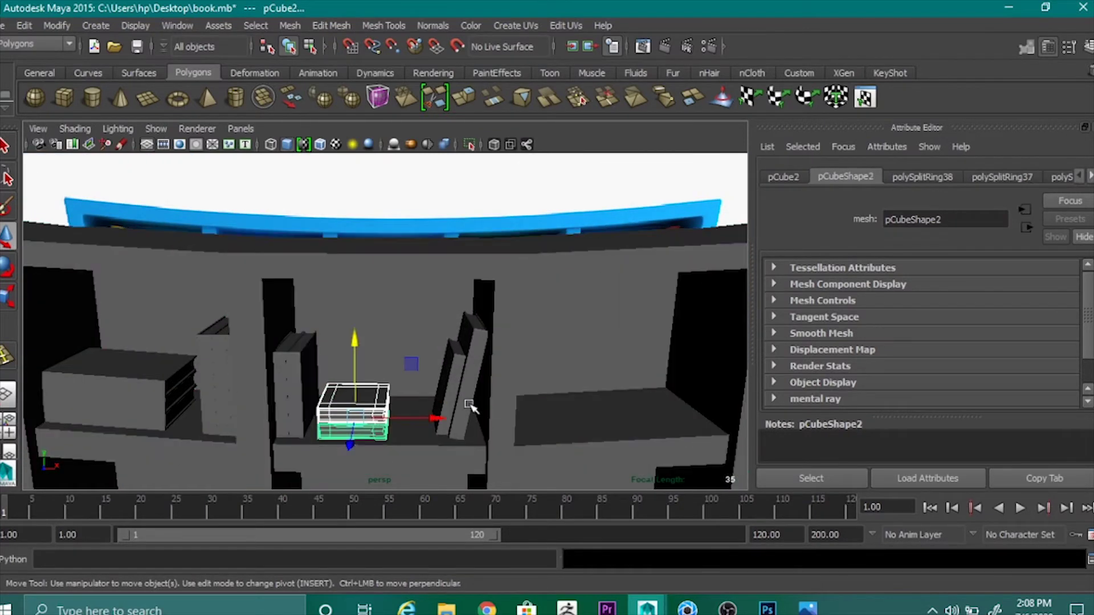
{"action": "scroll", "coordinate": [470, 406], "scroll_direction": "down", "scroll_amount": 5}
{"action": "key", "text": "ctrl+d"}
{"action": "left_click_drag", "start_coordinate": [458, 355], "coordinate": [521, 354]}
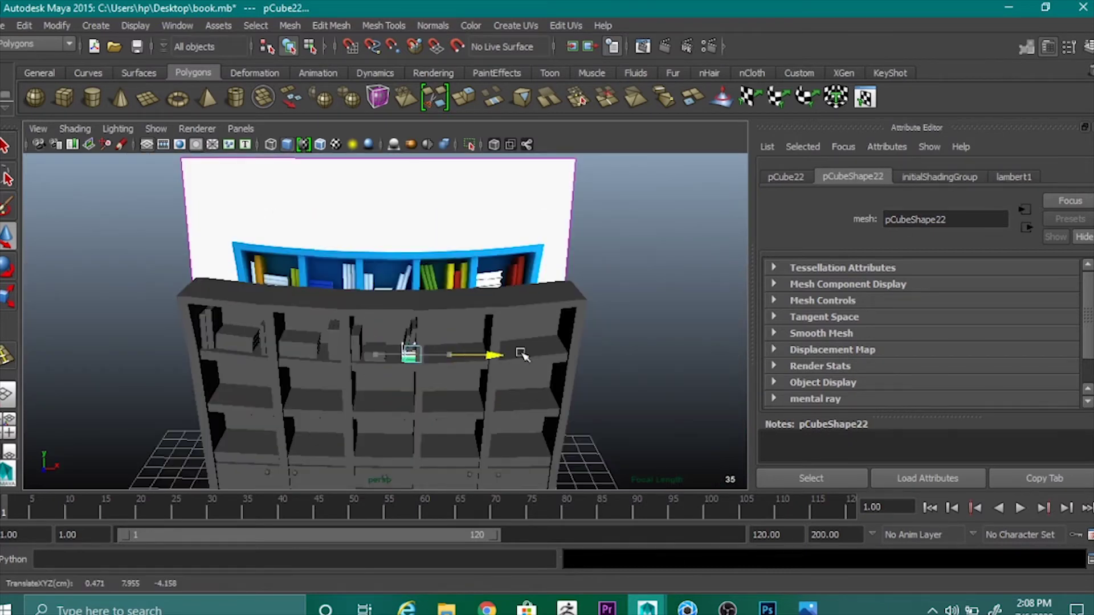
Move the copied stack into the fifth top-row compartment, enlarge its length and scale its thickness to about 0.424.
{"action": "scroll", "coordinate": [547, 371], "scroll_direction": "up", "scroll_amount": 4}
{"action": "middle_click_drag", "start_coordinate": [511, 389], "coordinate": [465, 379], "text": "alt"}
{"action": "scroll", "coordinate": [515, 401], "scroll_direction": "up", "scroll_amount": 5}
{"action": "left_click_drag", "start_coordinate": [478, 336], "coordinate": [521, 326]}
{"action": "key", "text": "e"}
{"action": "key", "text": "r"}
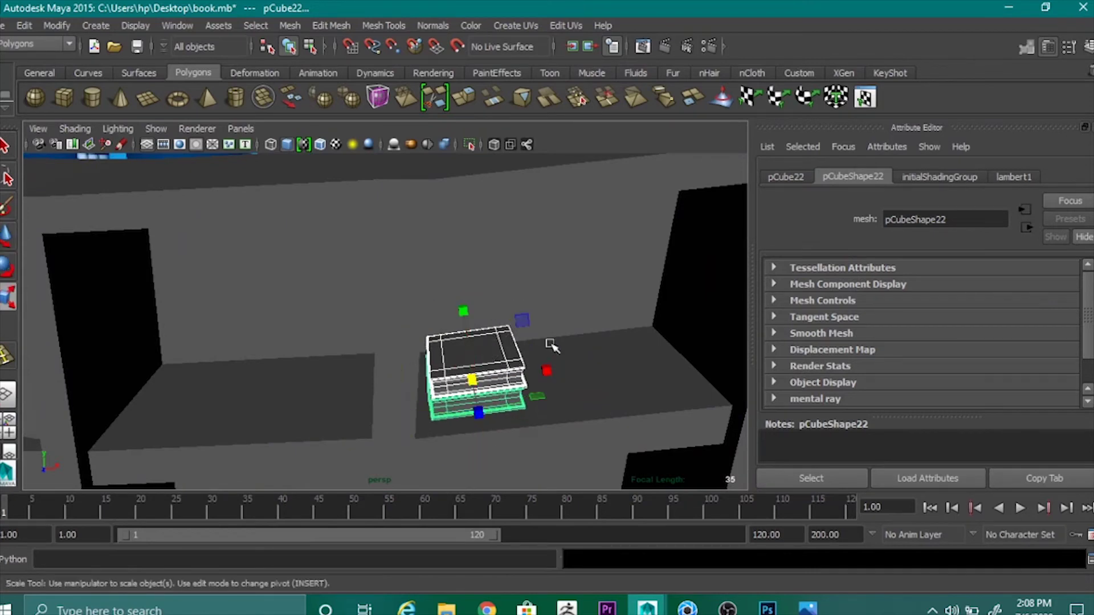
{"action": "left_click_drag", "start_coordinate": [554, 369], "coordinate": [559, 366]}
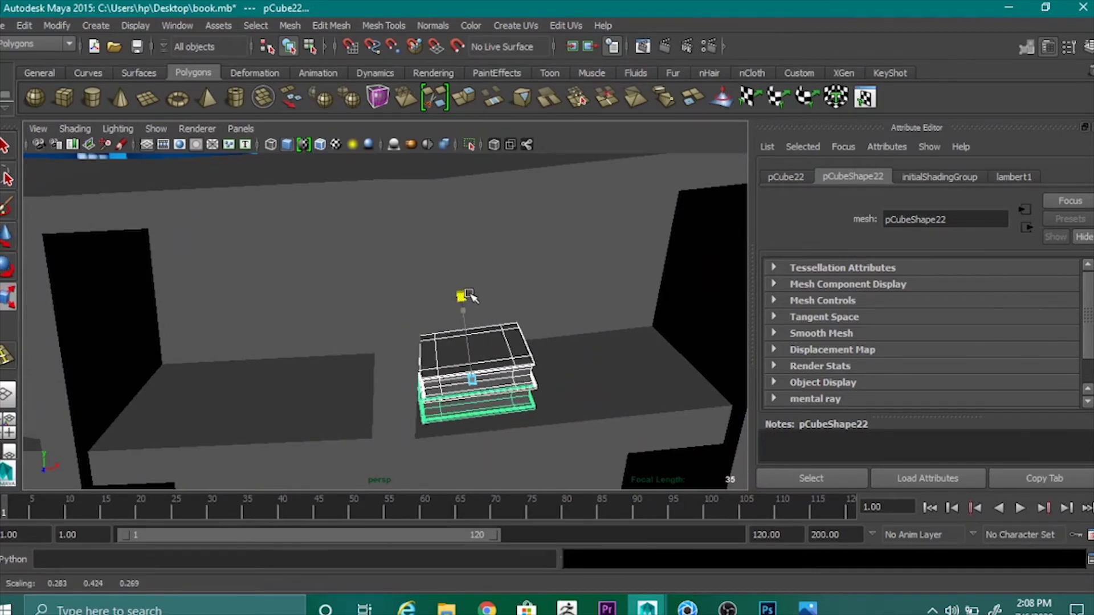
Position the copied stack on the fifth compartment's shelf against its left divider.
{"action": "key", "text": "w"}
{"action": "middle_click_drag", "start_coordinate": [613, 374], "coordinate": [613, 479], "text": "alt"}
{"action": "scroll", "coordinate": [613, 478], "scroll_direction": "down", "scroll_amount": 3}
{"action": "mouse_move", "coordinate": [570, 413]}
{"action": "left_mouse_down", "text": "alt"}
{"action": "mouse_move", "coordinate": [545, 384]}
{"action": "mouse_move", "coordinate": [554, 428]}
{"action": "left_mouse_up", "text": "alt"}
{"action": "left_click_drag", "start_coordinate": [556, 401], "coordinate": [605, 414], "text": "alt"}
{"action": "left_click_drag", "start_coordinate": [573, 355], "coordinate": [578, 358]}
{"action": "left_click", "coordinate": [629, 372]}
{"action": "key", "text": "ctrl+z"}
{"action": "scroll", "coordinate": [631, 359], "scroll_direction": "down", "scroll_amount": 3}
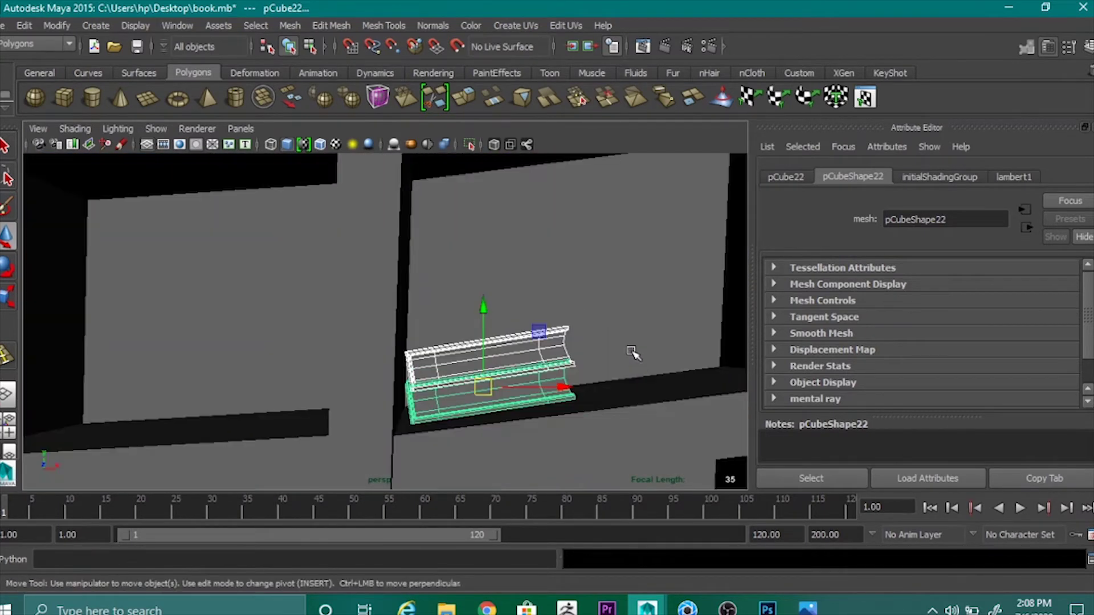
Shift the stack's upper book slightly left and adjust the lower book's height on the shelf.
{"action": "left_click", "coordinate": [682, 380]}
{"action": "scroll", "coordinate": [478, 337], "scroll_direction": "up", "scroll_amount": 2}
{"action": "left_click", "coordinate": [484, 343]}
{"action": "left_click_drag", "start_coordinate": [565, 358], "coordinate": [558, 358]}
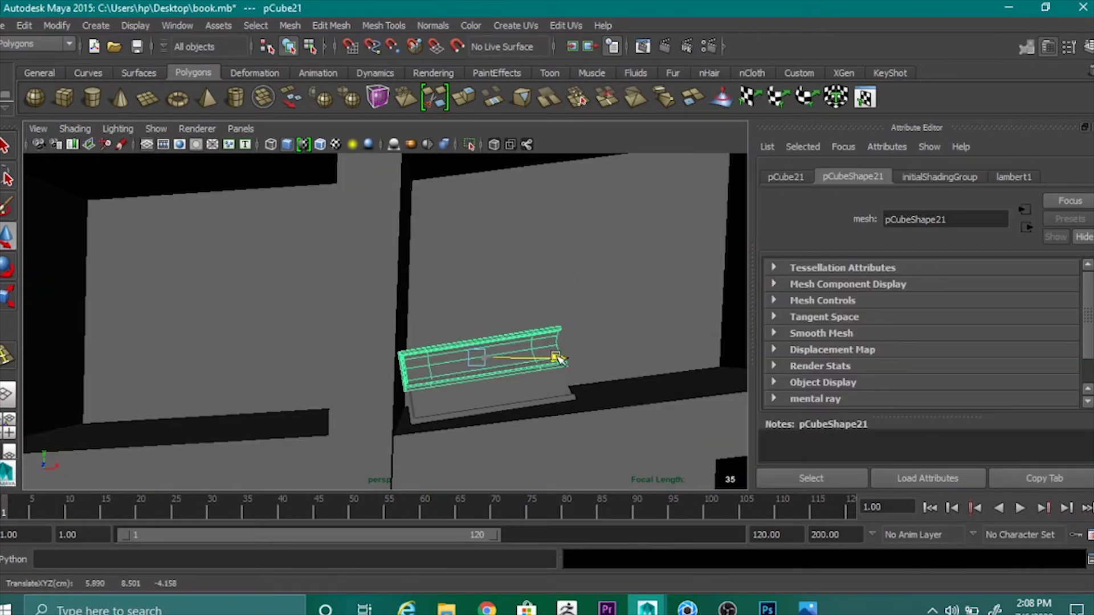
{"action": "left_click", "coordinate": [516, 405]}
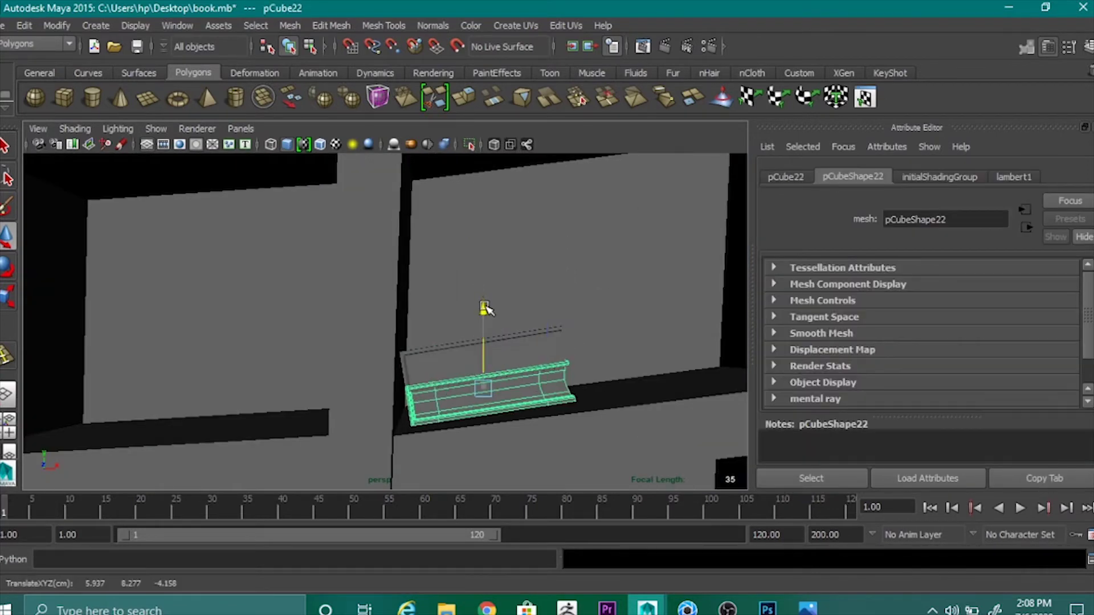
{"action": "left_click", "coordinate": [555, 360]}
{"action": "mouse_move", "coordinate": [555, 360]}
{"action": "left_mouse_down", "text": "alt"}
{"action": "mouse_move", "coordinate": [449, 322]}
{"action": "mouse_move", "coordinate": [559, 366]}
{"action": "mouse_move", "coordinate": [564, 405]}
{"action": "mouse_move", "coordinate": [567, 368]}
{"action": "left_mouse_up", "text": "alt"}
{"action": "scroll", "coordinate": [476, 383], "scroll_direction": "up", "scroll_amount": 4}
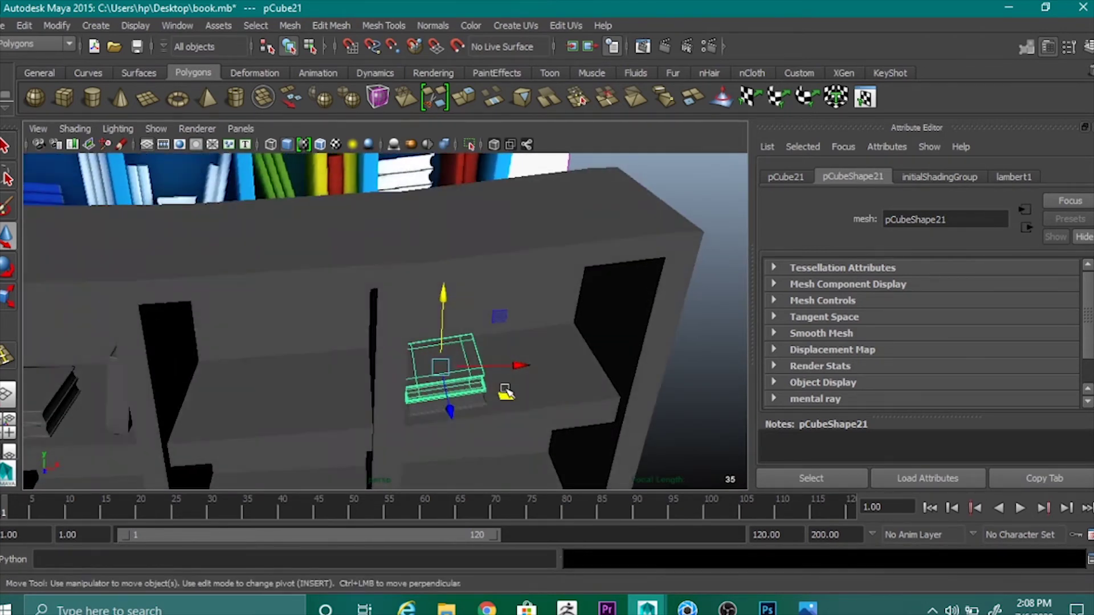
Try tilting the upper book of the fifth compartment's stack and delete that book.
{"action": "scroll", "coordinate": [512, 399], "scroll_direction": "up", "scroll_amount": 2}
{"action": "scroll", "coordinate": [515, 410], "scroll_direction": "up", "scroll_amount": 3}
{"action": "left_click_drag", "start_coordinate": [516, 411], "coordinate": [511, 379], "text": "alt"}
{"action": "middle_click_drag", "start_coordinate": [510, 378], "coordinate": [481, 264], "text": "alt"}
{"action": "left_click_drag", "start_coordinate": [527, 387], "coordinate": [500, 392], "text": "alt"}
{"action": "key", "text": "e"}
{"action": "left_click_drag", "start_coordinate": [504, 223], "coordinate": [507, 226]}
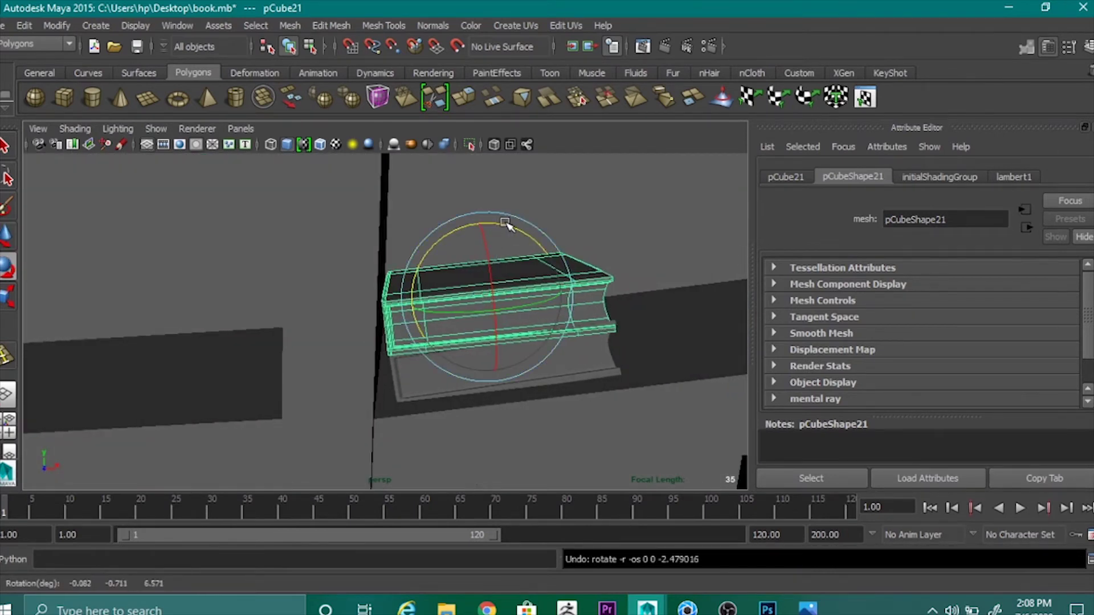
{"action": "key", "text": "Delete"}
Rotate the remaining flat book slightly to follow the fifth shelf and move it against the left divider.
{"action": "left_click", "coordinate": [511, 342]}
{"action": "left_click_drag", "start_coordinate": [506, 264], "coordinate": [511, 265]}
{"action": "key", "text": "w"}
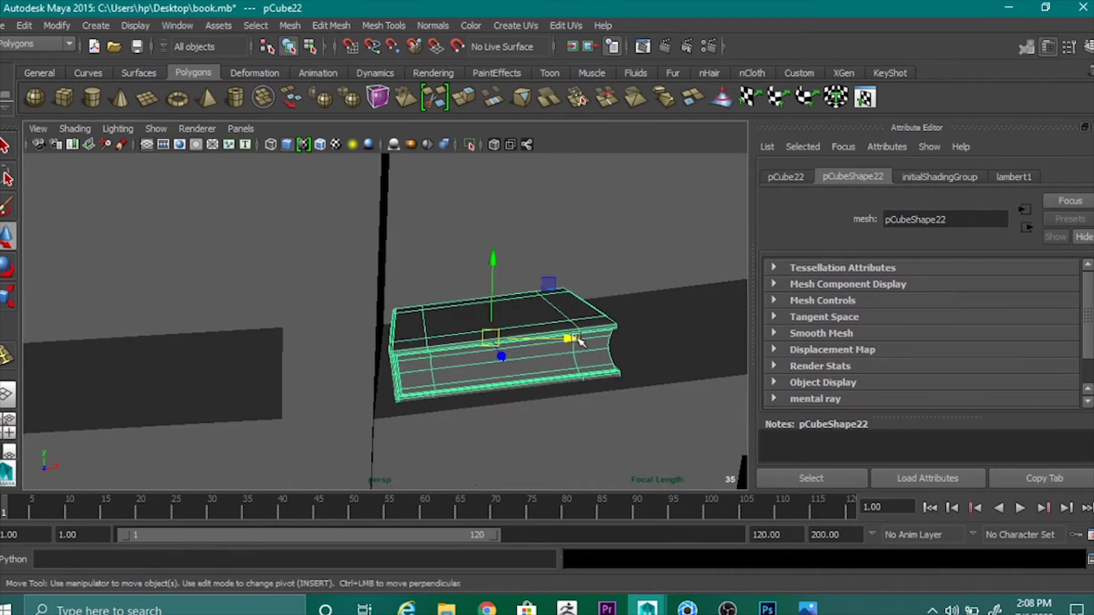
{"action": "left_click_drag", "start_coordinate": [578, 339], "coordinate": [560, 338]}
{"action": "left_click_drag", "start_coordinate": [480, 259], "coordinate": [483, 264]}
{"action": "left_click_drag", "start_coordinate": [580, 358], "coordinate": [568, 364], "text": "alt"}
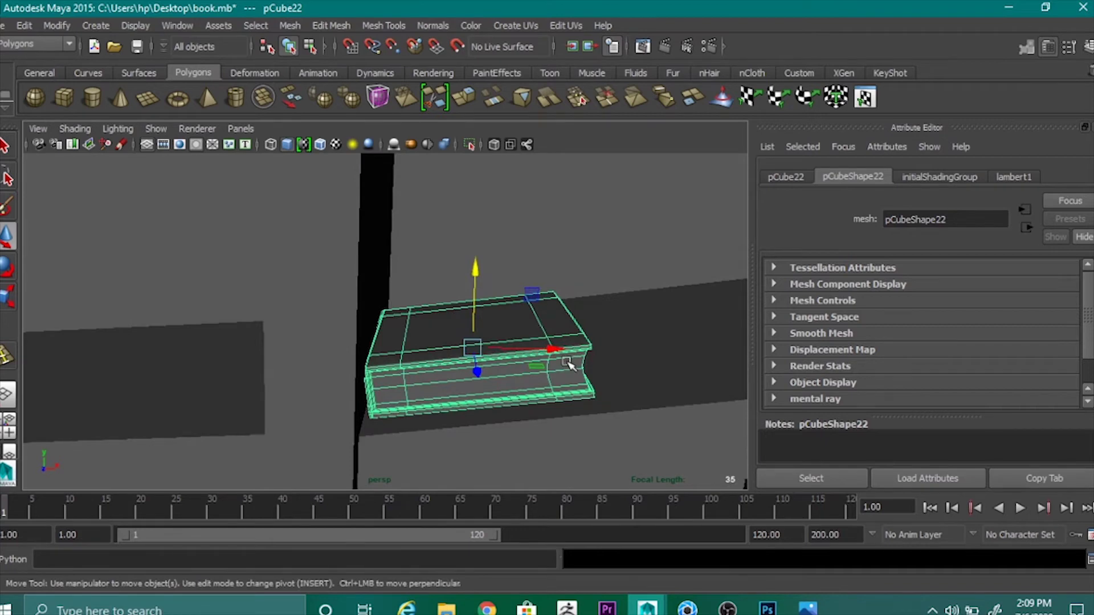
Duplicate the flat book twice upward to build a three-book stack in the fifth compartment.
{"action": "scroll", "coordinate": [569, 364], "scroll_direction": "down", "scroll_amount": 3}
{"action": "left_click_drag", "start_coordinate": [454, 263], "coordinate": [454, 228]}
{"action": "left_click", "coordinate": [533, 309]}
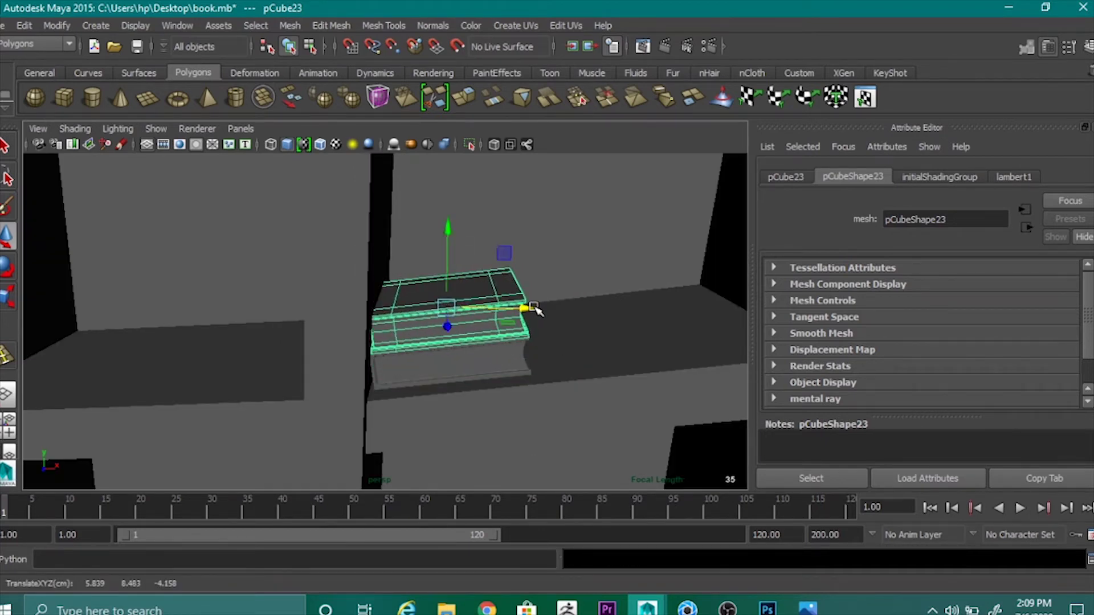
{"action": "key", "text": "shift+d"}
Select all three stacked books and fine-tune their rotation and position on the fifth compartment's shelf.
{"action": "left_click", "coordinate": [463, 373]}
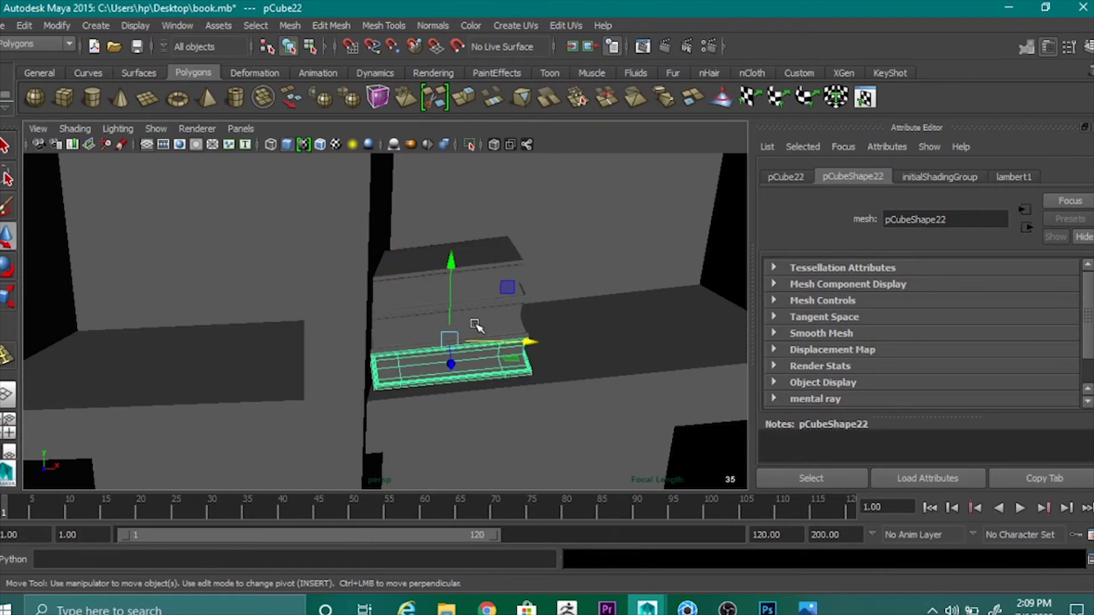
{"action": "left_click", "coordinate": [482, 286], "text": "shift"}
{"action": "key", "text": "e"}
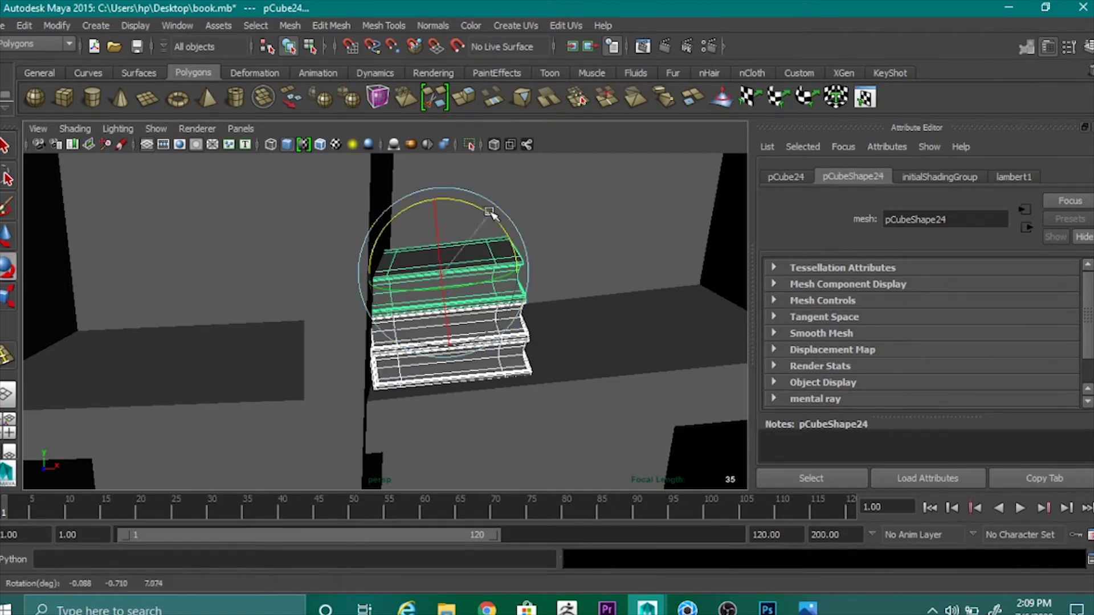
{"action": "left_click_drag", "start_coordinate": [500, 223], "coordinate": [493, 215]}
{"action": "key", "text": "w"}
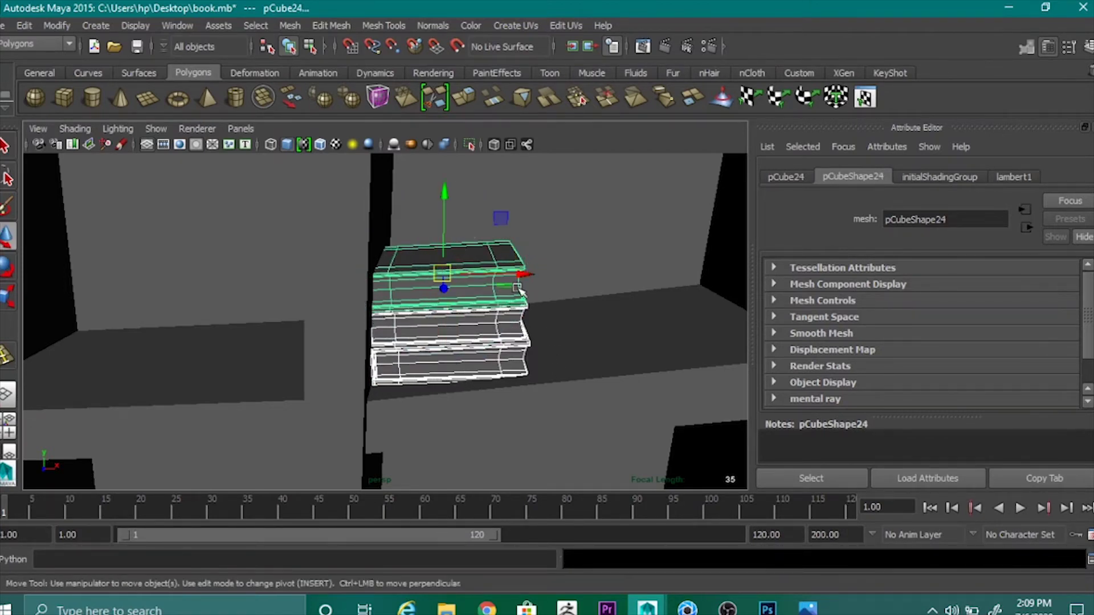
{"action": "left_click", "coordinate": [528, 273]}
{"action": "key", "text": "e"}
{"action": "left_click_drag", "start_coordinate": [465, 204], "coordinate": [463, 200]}
{"action": "scroll", "coordinate": [527, 278], "scroll_direction": "down", "scroll_amount": 4}
{"action": "left_click", "coordinate": [708, 350]}
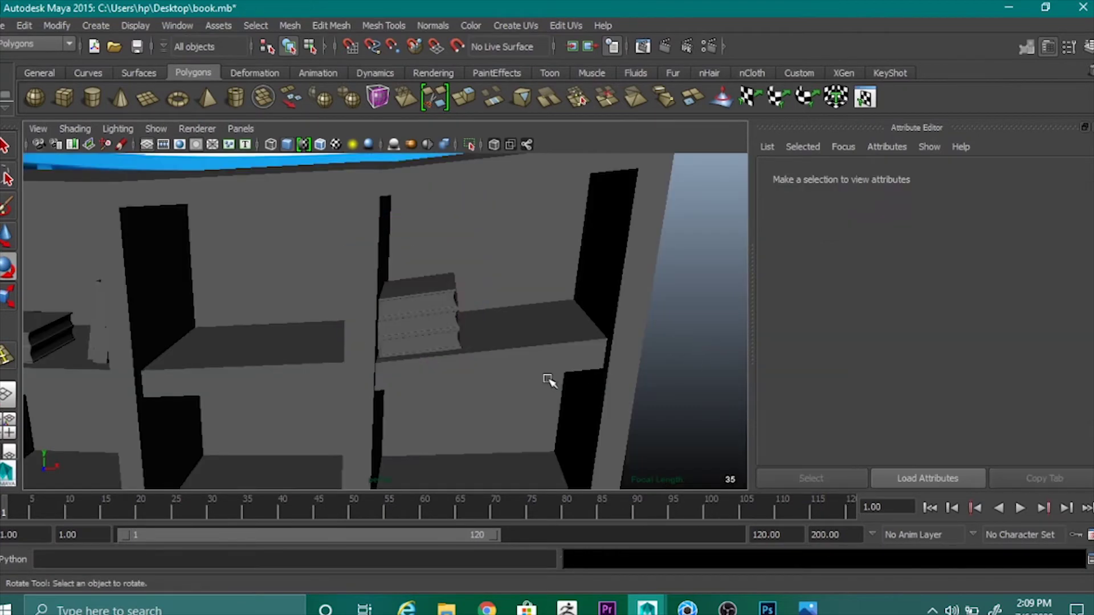
Duplicate the taller leaning book of the third compartment and move the copy into the fourth compartment.
{"action": "mouse_move", "coordinate": [545, 379]}
{"action": "left_mouse_down", "text": "alt"}
{"action": "mouse_move", "coordinate": [537, 374]}
{"action": "mouse_move", "coordinate": [537, 389]}
{"action": "left_mouse_up", "text": "alt"}
{"action": "scroll", "coordinate": [460, 317], "scroll_direction": "down", "scroll_amount": 5}
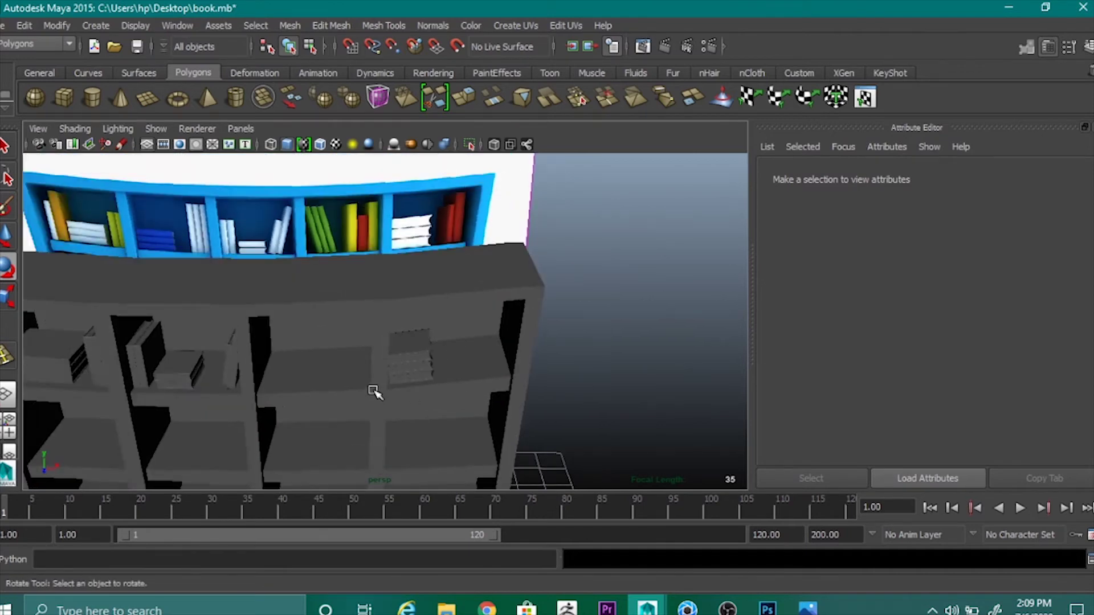
{"action": "left_click", "coordinate": [232, 378]}
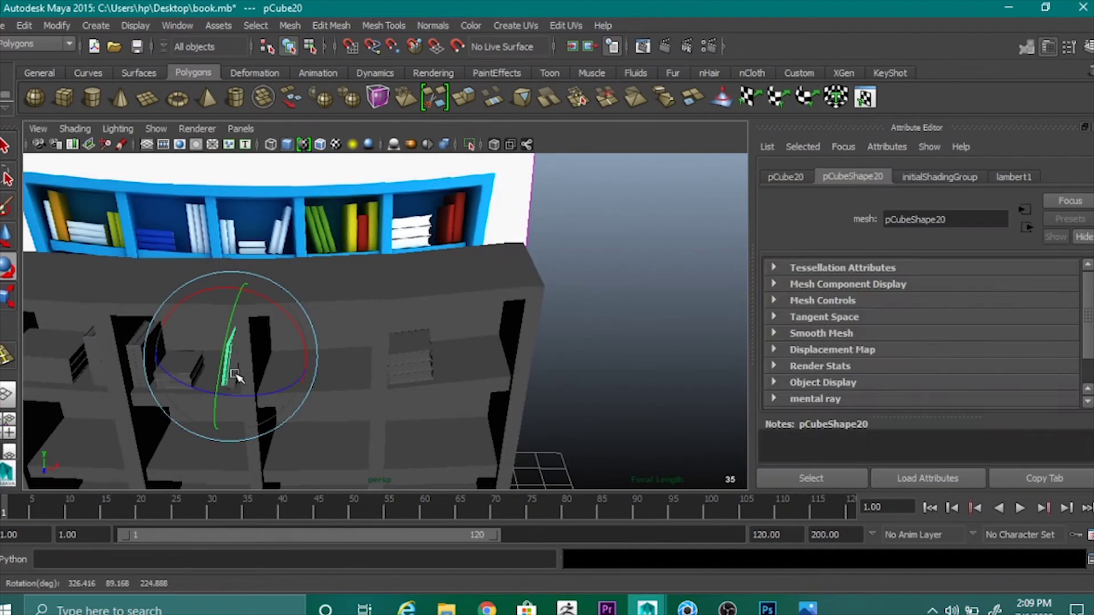
{"action": "key", "text": "w"}
{"action": "left_click", "coordinate": [235, 376]}
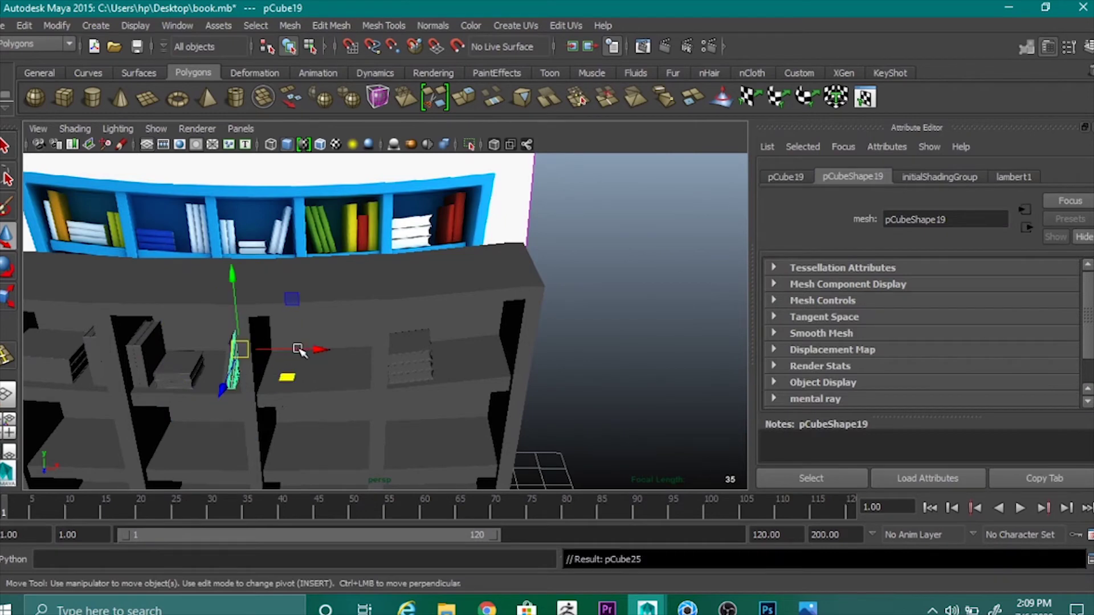
{"action": "left_click_drag", "start_coordinate": [317, 349], "coordinate": [366, 349]}
Tilt the copied book toward the fourth compartment's left divider and slide it up against that divider.
{"action": "key", "text": "e"}
{"action": "left_click_drag", "start_coordinate": [337, 300], "coordinate": [307, 290]}
{"action": "key", "text": "w"}
{"action": "left_click_drag", "start_coordinate": [370, 340], "coordinate": [354, 337]}
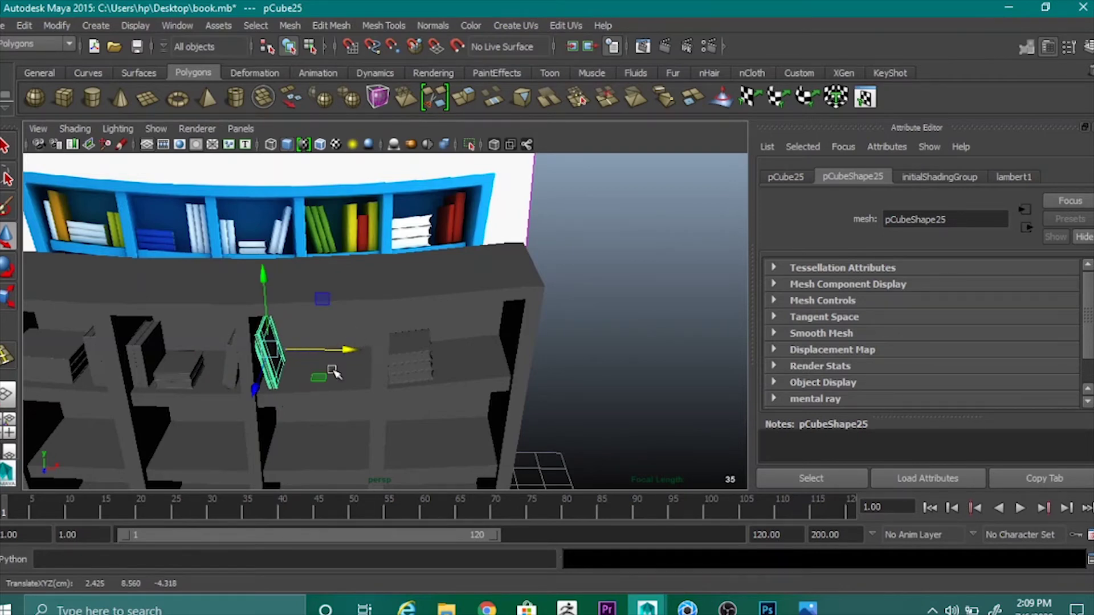
{"action": "left_click_drag", "start_coordinate": [360, 424], "coordinate": [349, 411], "text": "alt"}
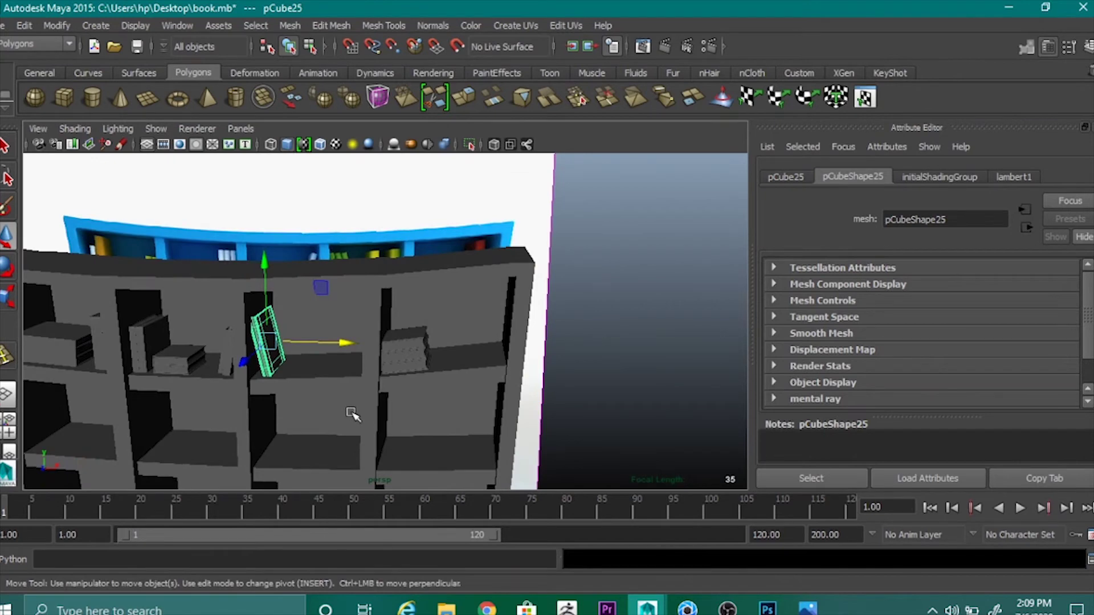
Duplicate the fourth compartment's leaning book twice, offsetting each copy to the right and slightly upward.
{"action": "key", "text": "Delete"}
{"action": "left_click", "coordinate": [267, 359]}
{"action": "key", "text": "ctrl+d"}
{"action": "mouse_move", "coordinate": [346, 342]}
{"action": "left_mouse_down"}
{"action": "mouse_move", "coordinate": [364, 340]}
{"action": "mouse_move", "coordinate": [350, 324]}
{"action": "left_mouse_up"}
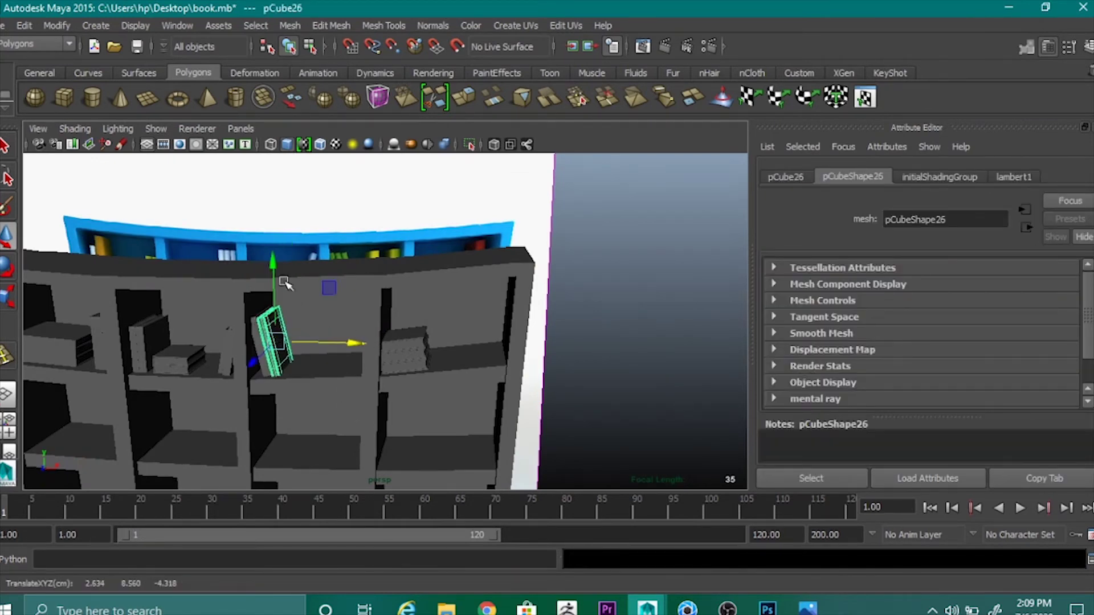
{"action": "left_click_drag", "start_coordinate": [278, 263], "coordinate": [278, 263]}
{"action": "key", "text": "shift+d"}
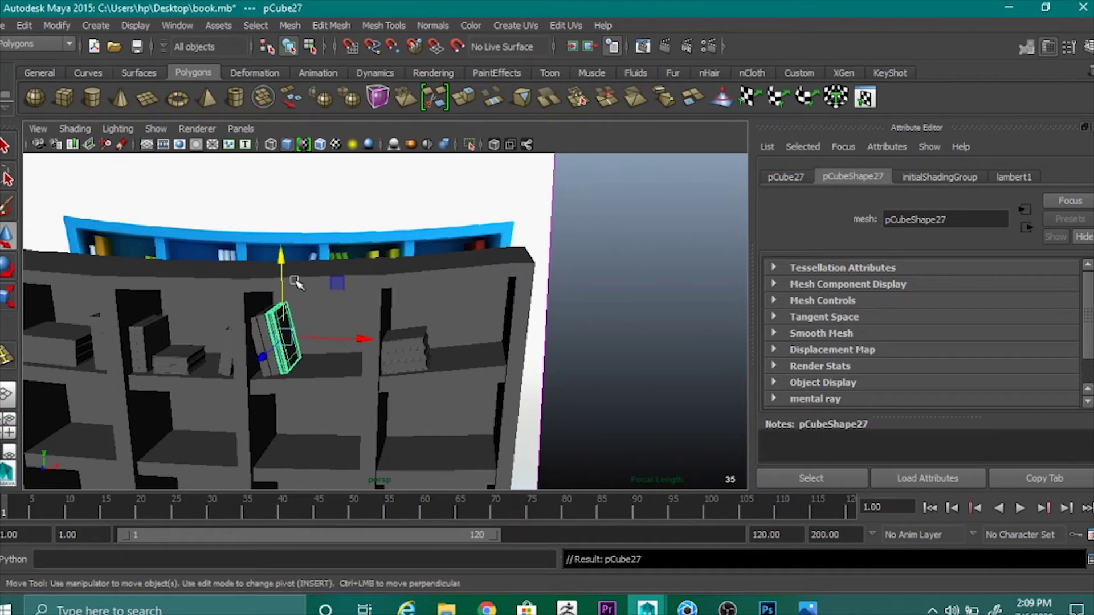
Scale the height of the rightmost leaning book in the fourth compartment to about 0.362.
{"action": "left_click", "coordinate": [586, 266]}
{"action": "left_click_drag", "start_coordinate": [433, 381], "coordinate": [459, 357], "text": "alt"}
{"action": "scroll", "coordinate": [444, 366], "scroll_direction": "up", "scroll_amount": 5}
{"action": "middle_click_drag", "start_coordinate": [247, 365], "coordinate": [283, 363], "text": "alt"}
{"action": "left_click", "coordinate": [253, 363]}
{"action": "key", "text": "r"}
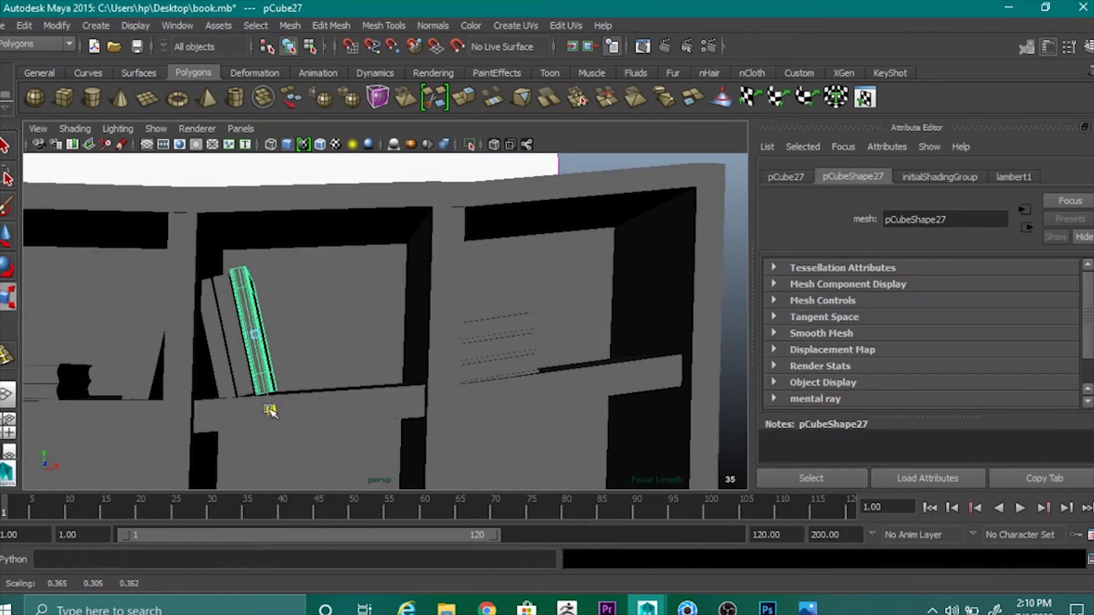
{"action": "left_click", "coordinate": [267, 402]}
Scale up the height of the middle leaning book in the fourth compartment slightly.
{"action": "left_click", "coordinate": [257, 389]}
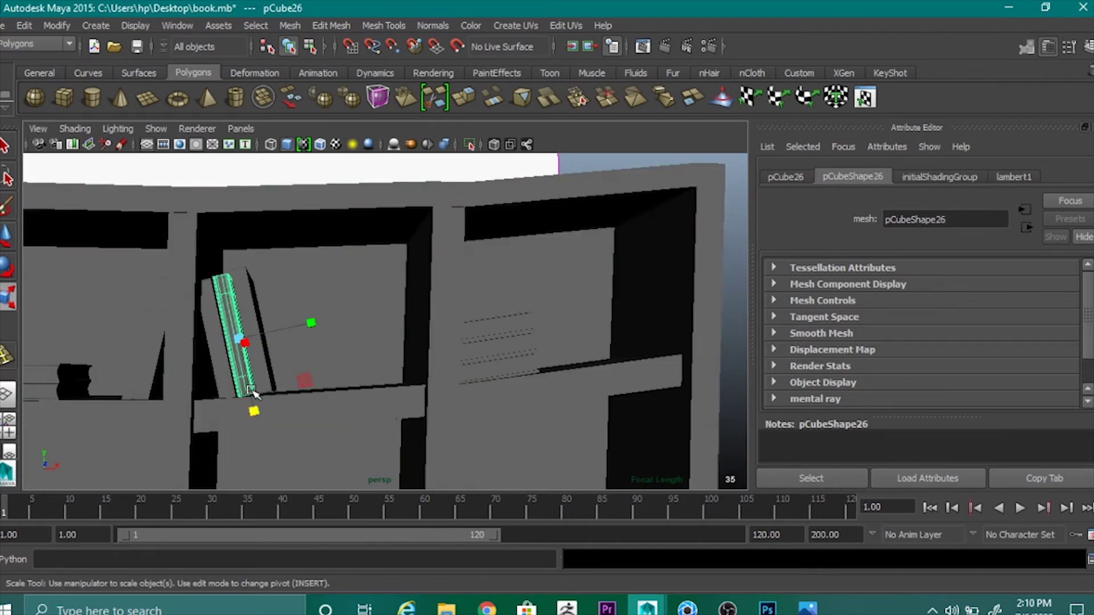
{"action": "left_click_drag", "start_coordinate": [254, 410], "coordinate": [256, 415]}
{"action": "key", "text": "w"}
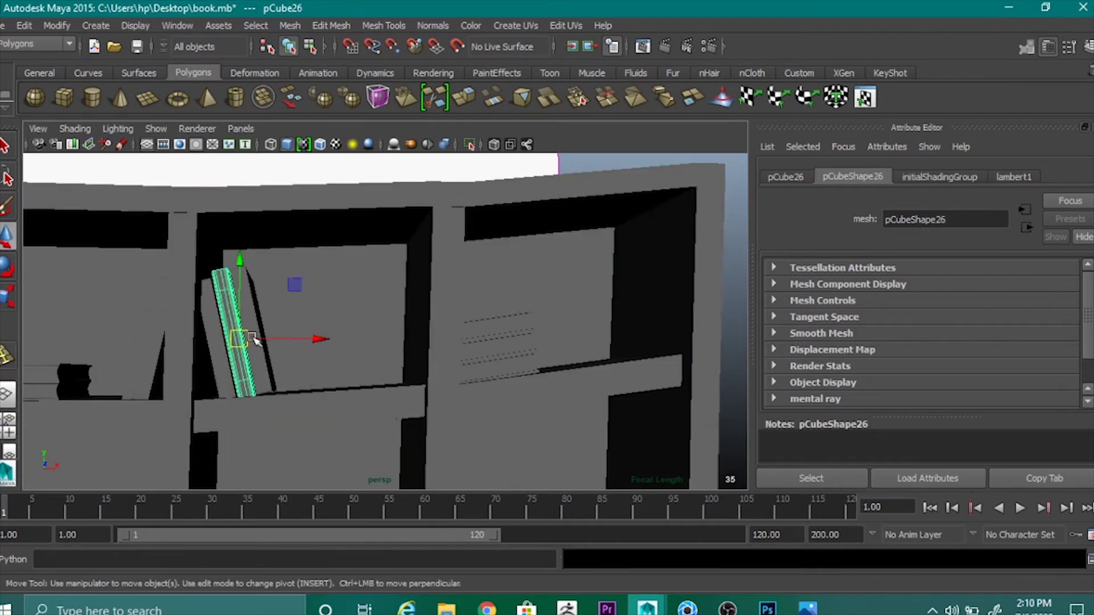
Lower the middle and rightmost leaning books in the fourth compartment together onto the shelf.
{"action": "left_click", "coordinate": [254, 337]}
{"action": "left_click_drag", "start_coordinate": [260, 258], "coordinate": [242, 273]}
{"action": "key", "text": "ctrl+z"}
{"action": "left_click", "coordinate": [219, 293], "text": "shift"}
{"action": "scroll", "coordinate": [700, 425], "scroll_direction": "down", "scroll_amount": 3}
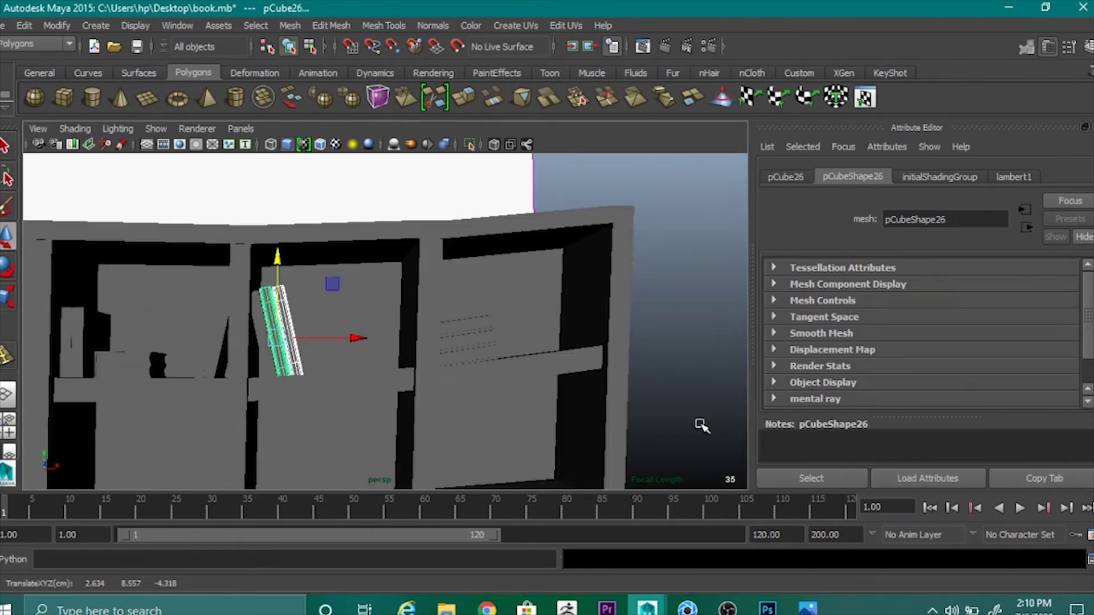
{"action": "left_click", "coordinate": [628, 353]}
{"action": "left_click", "coordinate": [666, 364]}
{"action": "left_click_drag", "start_coordinate": [667, 365], "coordinate": [667, 395], "text": "alt"}
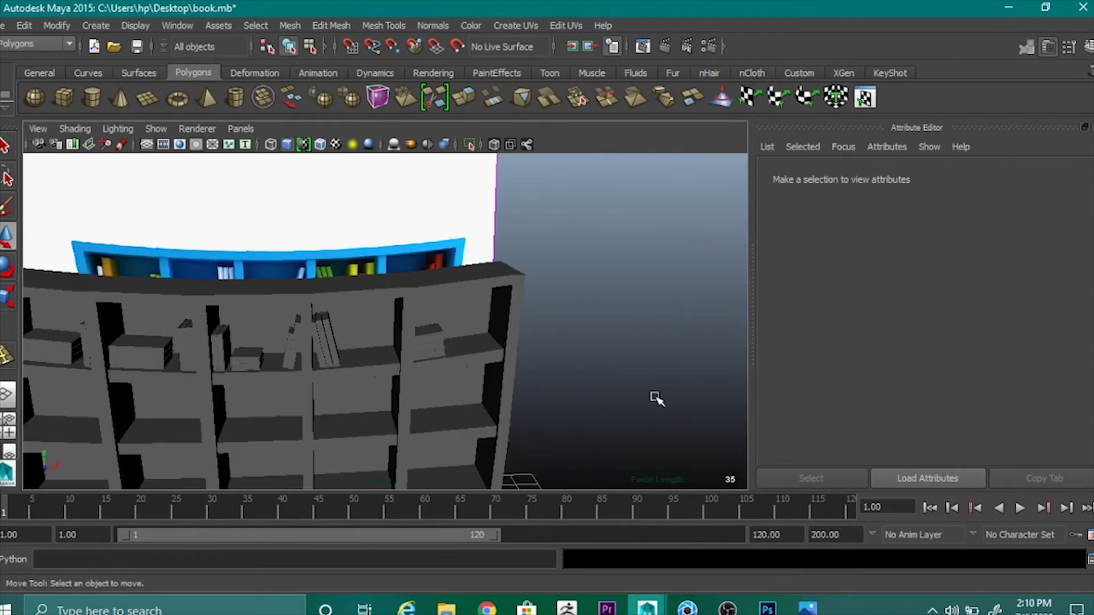
{"action": "left_click", "coordinate": [665, 570]}
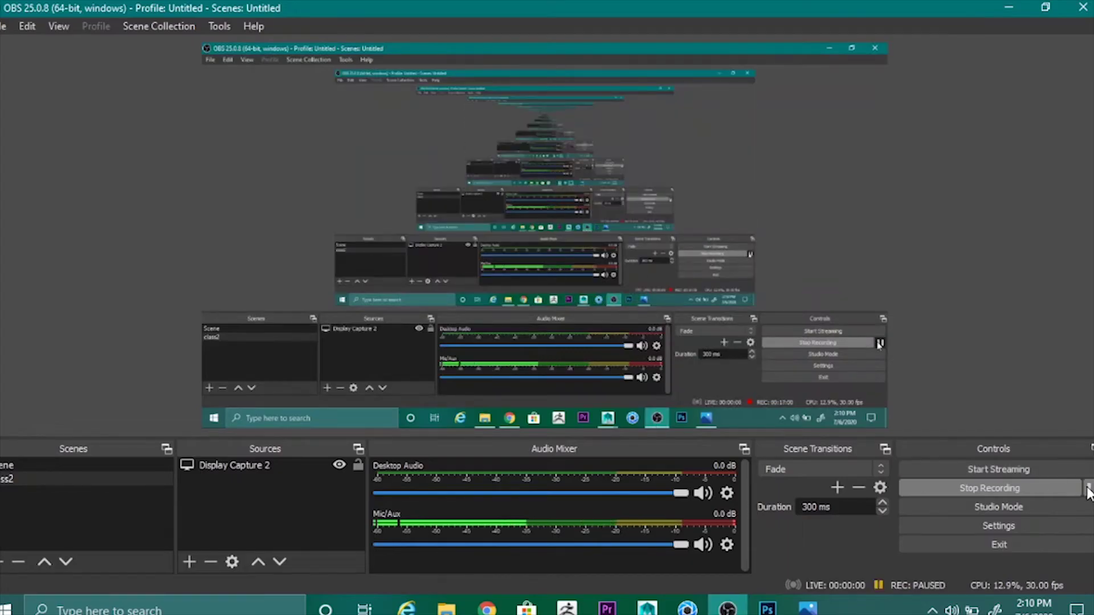
{"action": "left_click", "coordinate": [648, 607]}
{"action": "left_click", "coordinate": [684, 567]}
Compare the bookcase's filled top row with the books in the reference image.
{"action": "left_click_drag", "start_coordinate": [589, 335], "coordinate": [477, 365], "text": "alt"}
{"action": "middle_click_drag", "start_coordinate": [521, 365], "coordinate": [625, 388], "text": "alt"}
{"action": "scroll", "coordinate": [615, 387], "scroll_direction": "up", "scroll_amount": 4}
{"action": "left_click_drag", "start_coordinate": [588, 358], "coordinate": [590, 405], "text": "alt"}
{"action": "scroll", "coordinate": [587, 379], "scroll_direction": "down", "scroll_amount": 5}
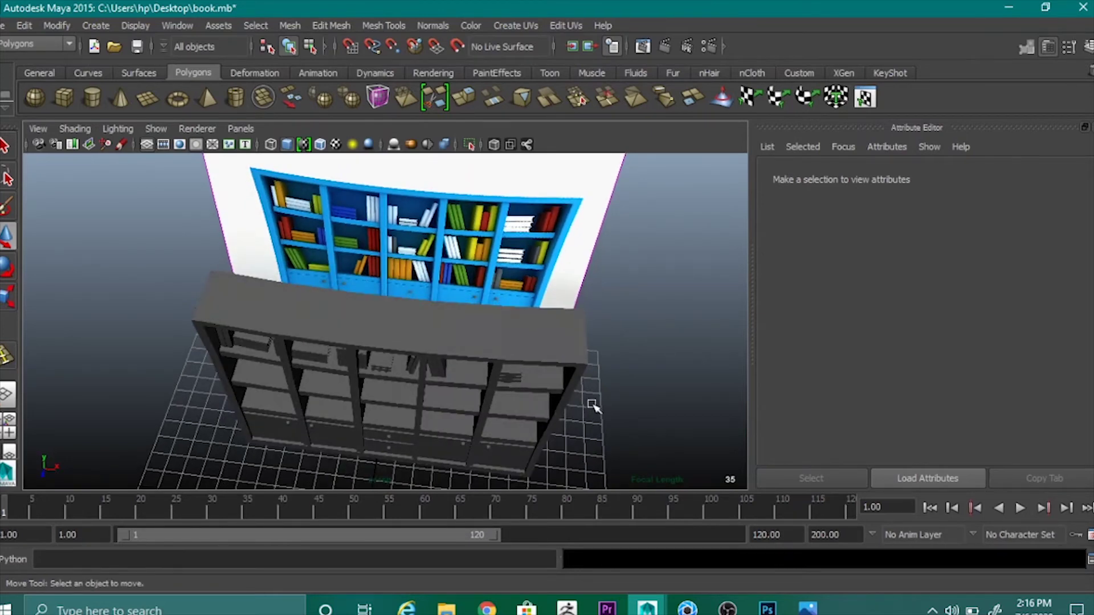
{"action": "scroll", "coordinate": [591, 396], "scroll_direction": "up", "scroll_amount": 6}
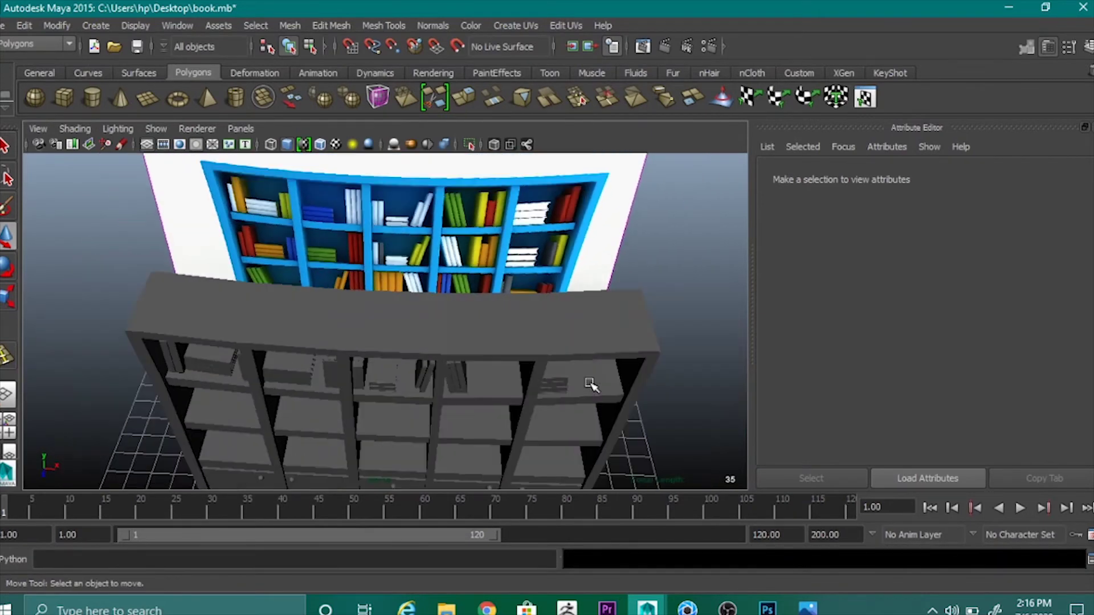
{"action": "left_click_drag", "start_coordinate": [620, 409], "coordinate": [529, 312], "text": "alt"}
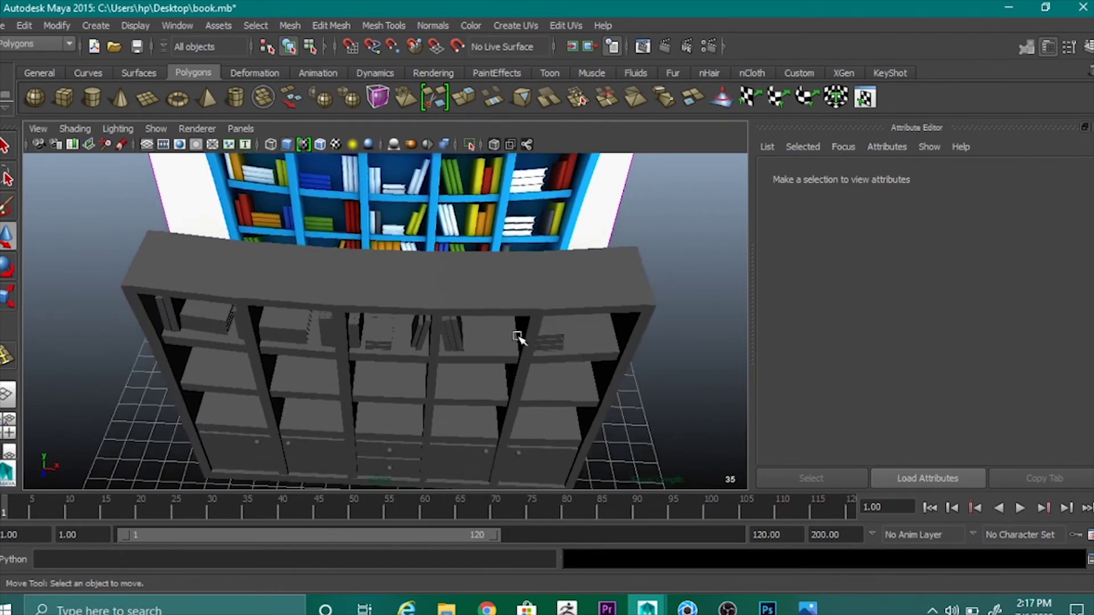
{"action": "left_click_drag", "start_coordinate": [456, 340], "coordinate": [590, 333], "text": "alt"}
Duplicate the third compartment's upright book and move the copy near the fourth compartment's right divider.
{"action": "left_click", "coordinate": [352, 334]}
{"action": "key", "text": "ctrl+d"}
{"action": "scroll", "coordinate": [575, 335], "scroll_direction": "up", "scroll_amount": 3}
{"action": "scroll", "coordinate": [575, 336], "scroll_direction": "up", "scroll_amount": 2}
{"action": "middle_click_drag", "start_coordinate": [577, 371], "coordinate": [489, 319], "text": "alt"}
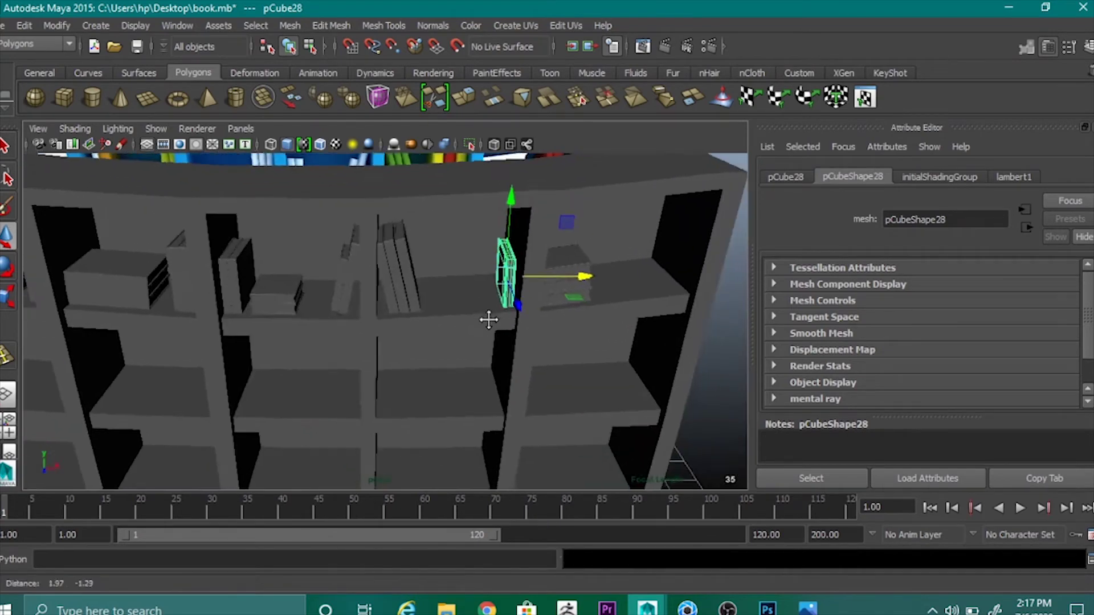
Scale the height of the fourth compartment's upright book to about 0.360.
{"action": "mouse_move", "coordinate": [511, 338]}
{"action": "left_mouse_down", "text": "alt"}
{"action": "mouse_move", "coordinate": [515, 308]}
{"action": "mouse_move", "coordinate": [523, 340]}
{"action": "left_mouse_up", "text": "alt"}
{"action": "middle_click_drag", "start_coordinate": [523, 340], "coordinate": [524, 435], "text": "alt"}
{"action": "left_click_drag", "start_coordinate": [525, 436], "coordinate": [505, 373], "text": "alt"}
{"action": "scroll", "coordinate": [504, 373], "scroll_direction": "up", "scroll_amount": 3}
{"action": "key", "text": "r"}
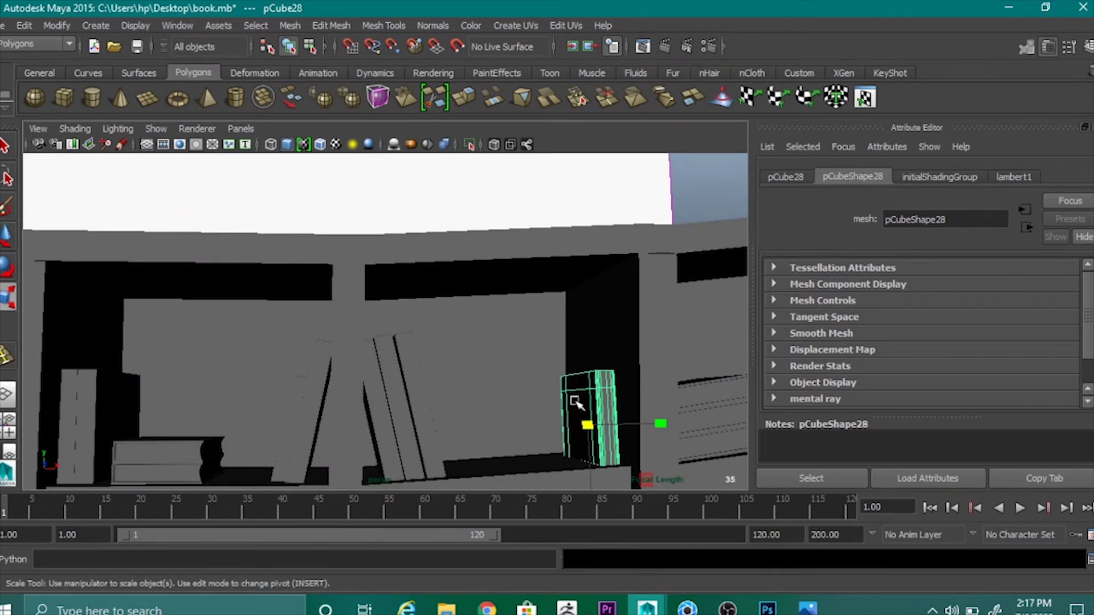
{"action": "scroll", "coordinate": [576, 403], "scroll_direction": "up", "scroll_amount": 2}
{"action": "left_click_drag", "start_coordinate": [566, 423], "coordinate": [573, 453]}
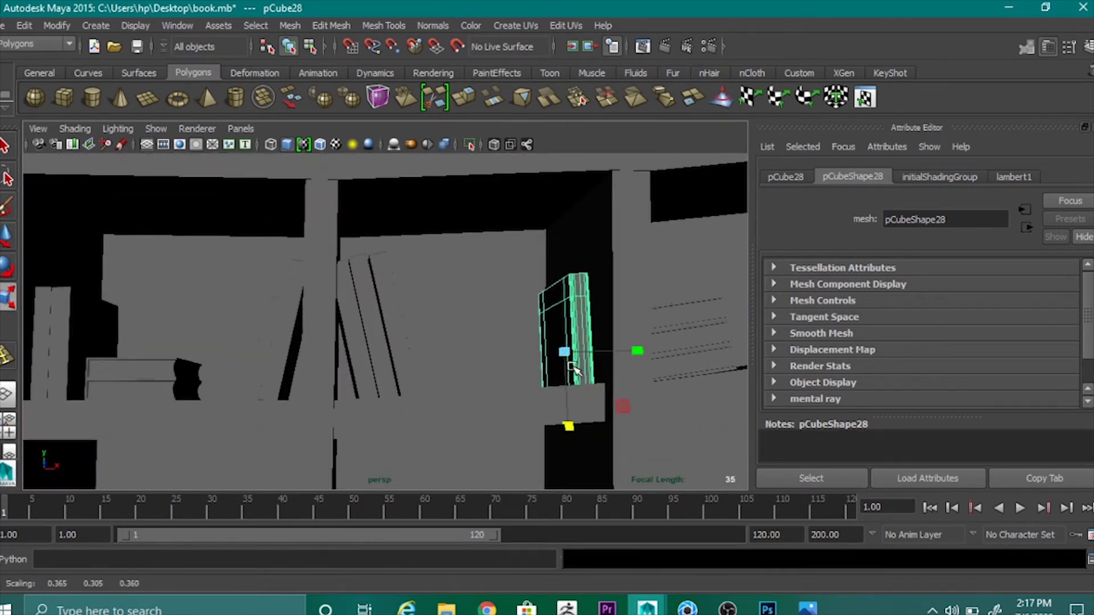
Raise the upright book onto the fourth compartment's shelf and slide it against the right divider.
{"action": "key", "text": "w"}
{"action": "left_click_drag", "start_coordinate": [562, 276], "coordinate": [569, 246]}
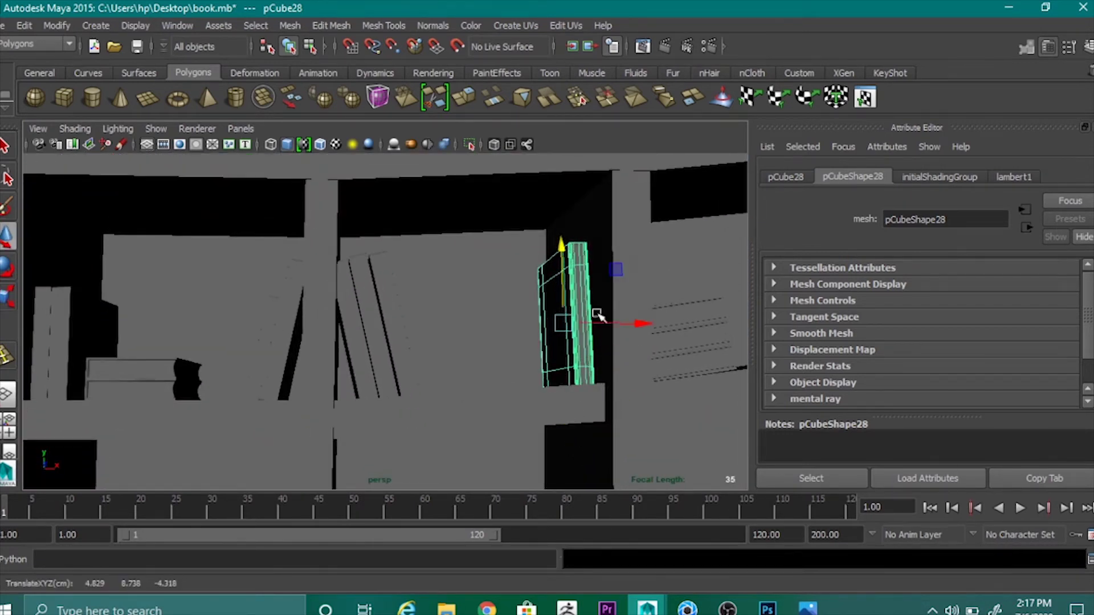
{"action": "left_click_drag", "start_coordinate": [596, 315], "coordinate": [672, 377], "text": "alt"}
{"action": "left_click", "coordinate": [679, 337]}
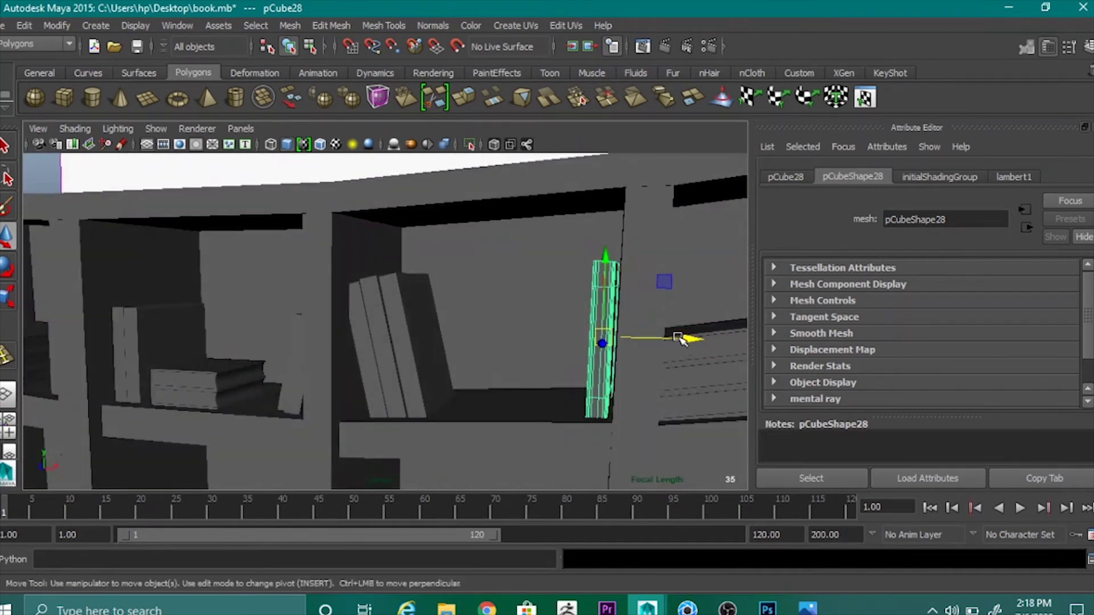
{"action": "left_click_drag", "start_coordinate": [678, 339], "coordinate": [693, 340]}
{"action": "key", "text": "shift+d"}
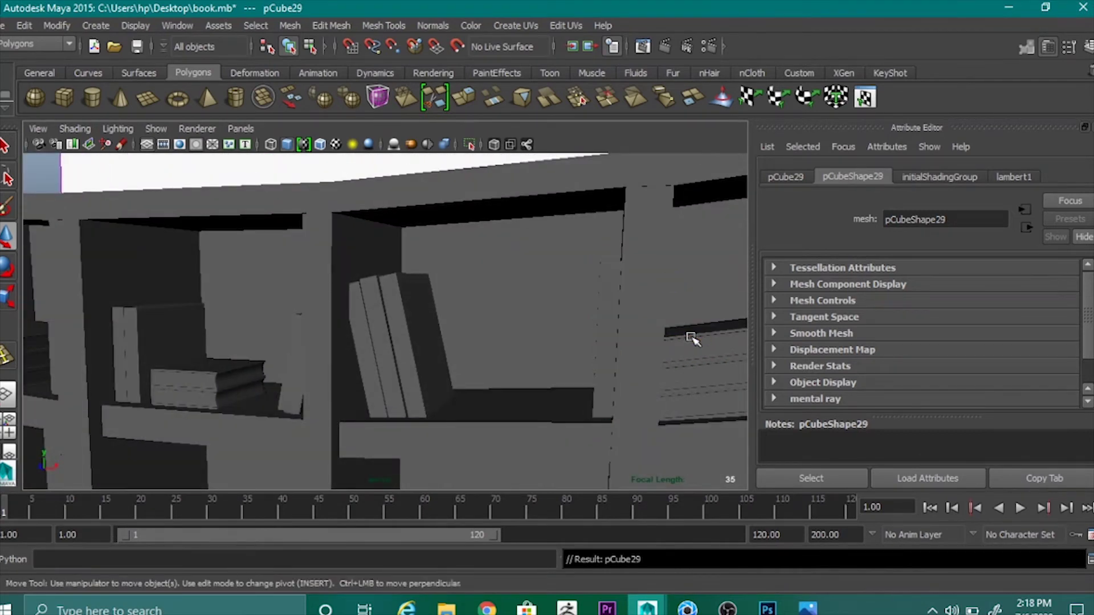
{"action": "scroll", "coordinate": [691, 338], "scroll_direction": "down", "scroll_amount": 3}
{"action": "key", "text": "Delete"}
{"action": "scroll", "coordinate": [476, 333], "scroll_direction": "up", "scroll_amount": 3}
{"action": "left_click_drag", "start_coordinate": [577, 358], "coordinate": [611, 362], "text": "alt"}
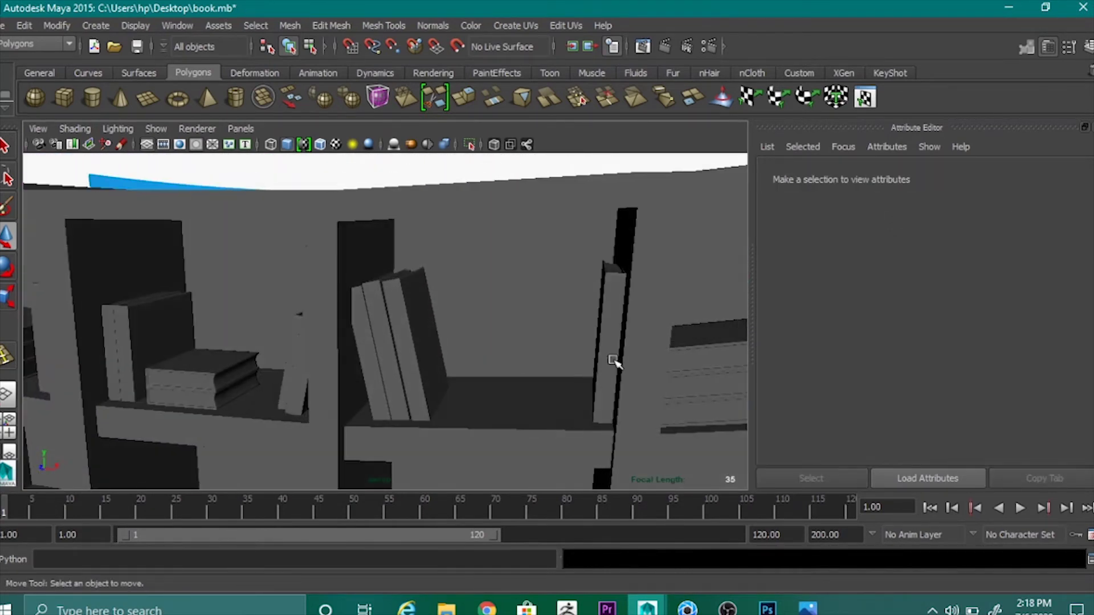
Scale the upright book's thickness to about 0.342 and duplicate it twice, offsetting each copy to the left.
{"action": "left_click", "coordinate": [612, 358]}
{"action": "key", "text": "r"}
{"action": "left_click_drag", "start_coordinate": [690, 343], "coordinate": [696, 346]}
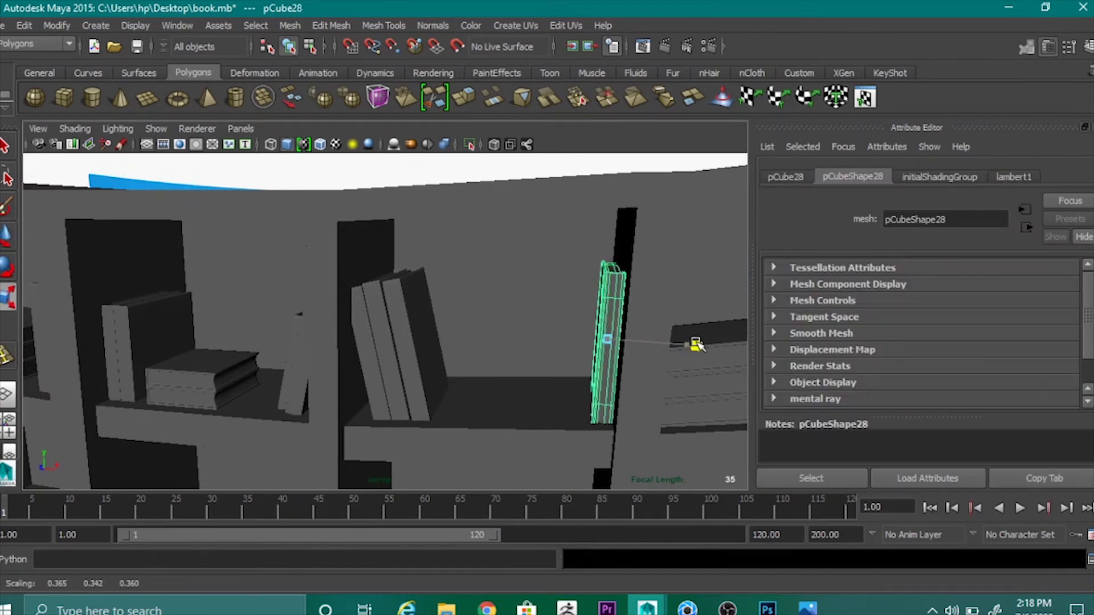
{"action": "key", "text": "w"}
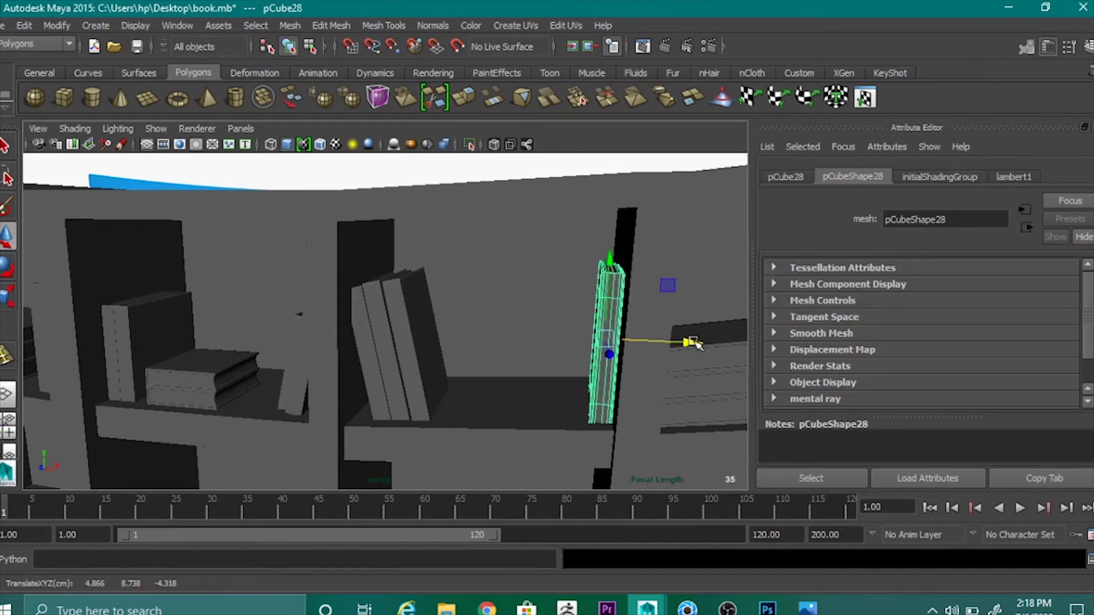
{"action": "key", "text": "ctrl+d"}
{"action": "left_click_drag", "start_coordinate": [691, 341], "coordinate": [662, 342]}
Scale the middle upright book's height down to about 0.289 and lower it onto the shelf.
{"action": "left_click", "coordinate": [601, 307]}
{"action": "key", "text": "r"}
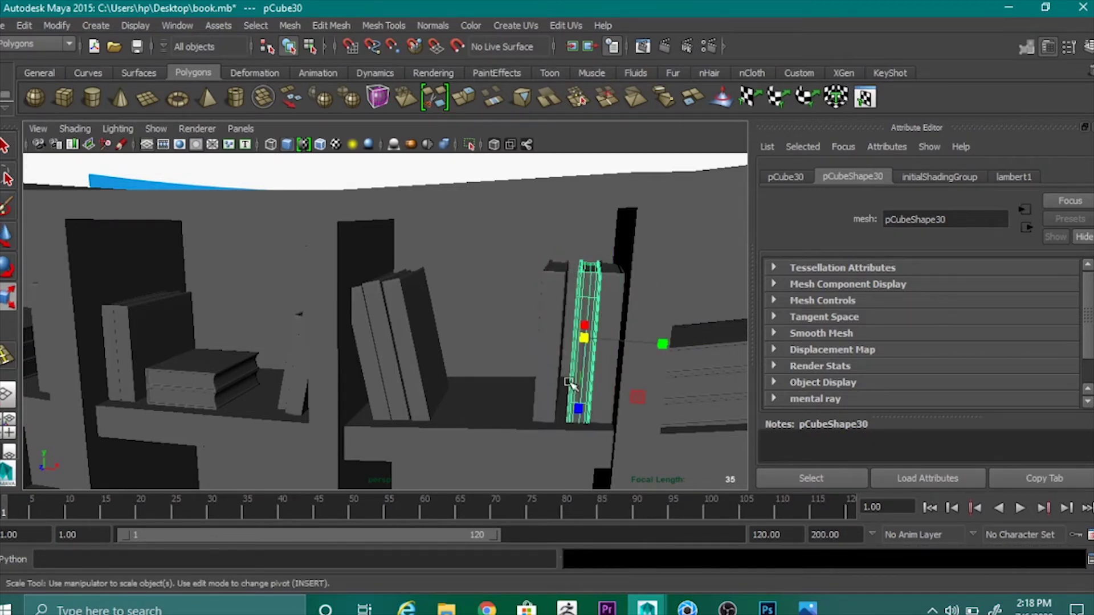
{"action": "left_click_drag", "start_coordinate": [579, 407], "coordinate": [583, 403]}
{"action": "key", "text": "w"}
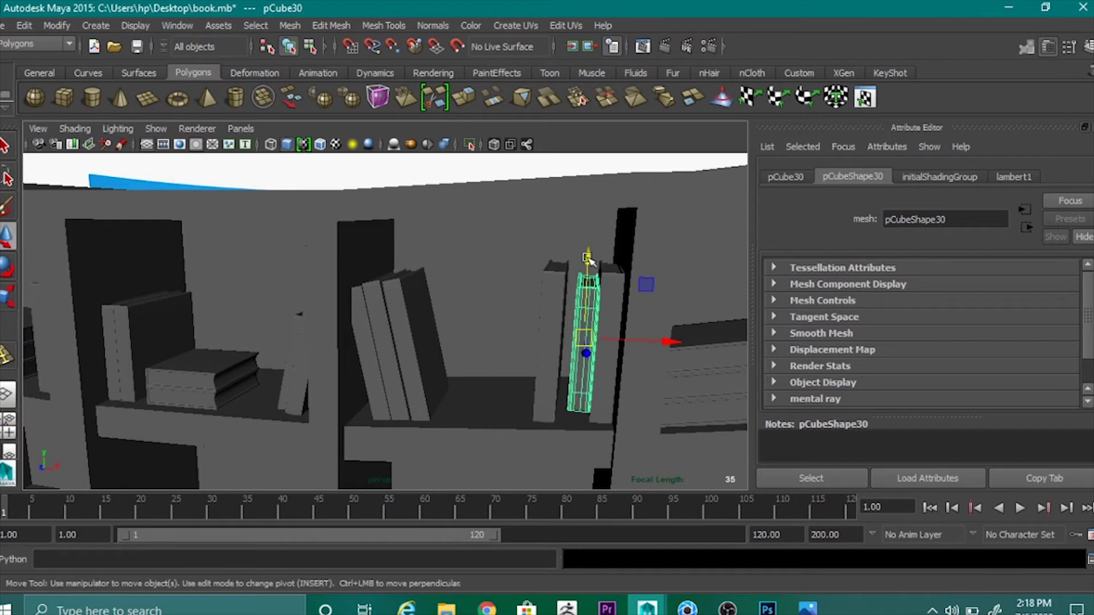
{"action": "left_click_drag", "start_coordinate": [588, 258], "coordinate": [589, 266]}
Reposition the leftmost upright book beside the shorter middle book in the fourth compartment.
{"action": "left_click", "coordinate": [562, 304]}
{"action": "left_click_drag", "start_coordinate": [638, 338], "coordinate": [601, 327]}
{"action": "scroll", "coordinate": [649, 337], "scroll_direction": "down", "scroll_amount": 6}
{"action": "left_click", "coordinate": [711, 344]}
{"action": "scroll", "coordinate": [636, 368], "scroll_direction": "down", "scroll_amount": 2}
{"action": "scroll", "coordinate": [566, 327], "scroll_direction": "up", "scroll_amount": 4}
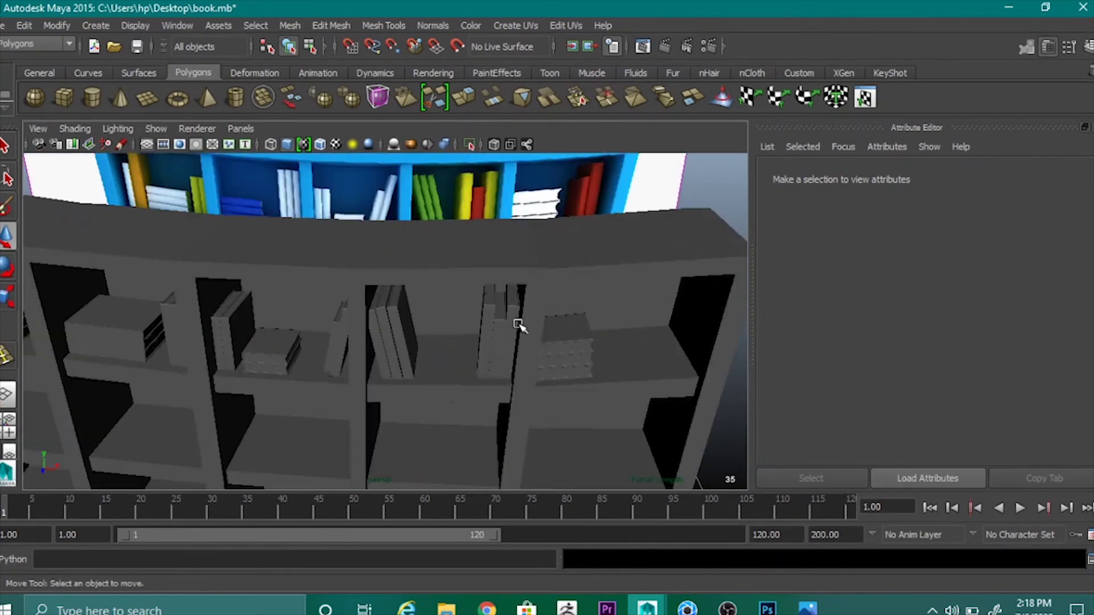
Duplicate two of the fourth compartment's upright books and place the copies against the fifth compartment's right side.
{"action": "left_click", "coordinate": [514, 319]}
{"action": "left_click", "coordinate": [498, 349]}
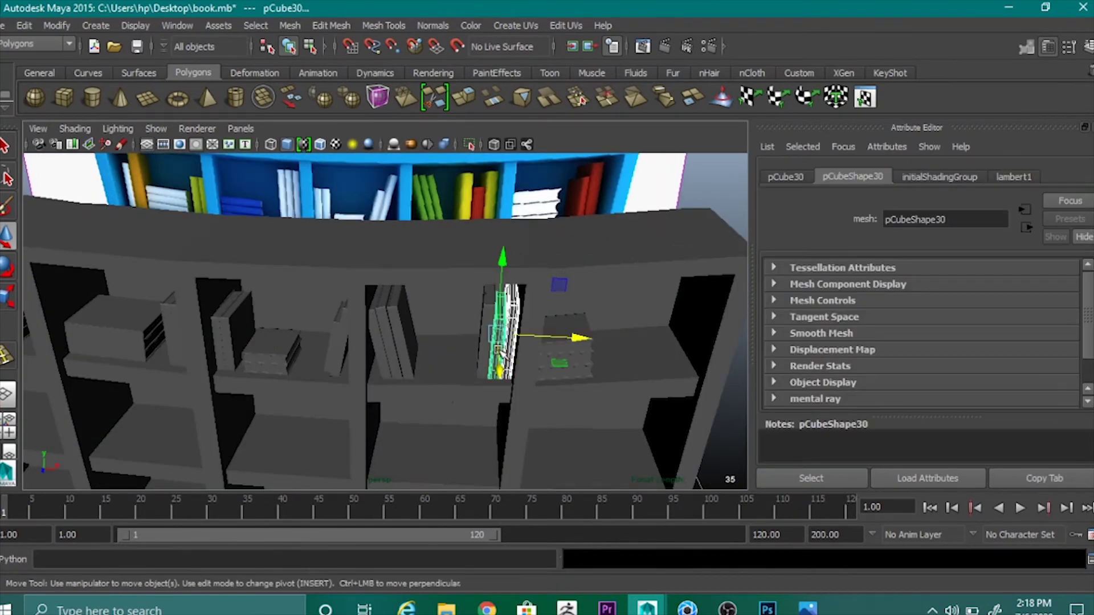
{"action": "left_click_drag", "start_coordinate": [572, 337], "coordinate": [688, 248]}
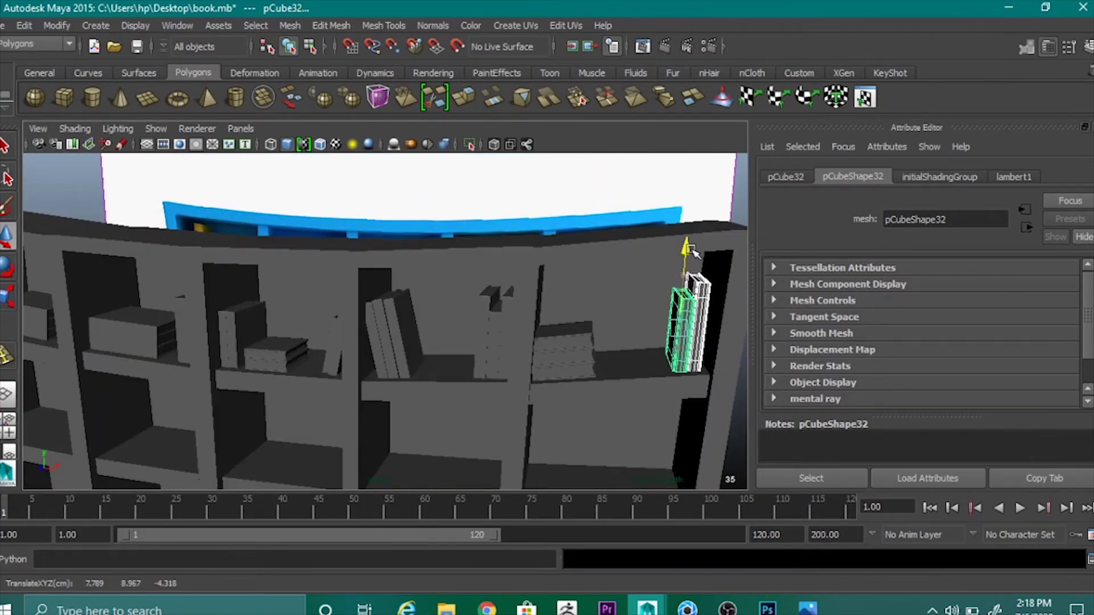
{"action": "mouse_move", "coordinate": [705, 349]}
{"action": "left_mouse_down", "text": "alt"}
{"action": "mouse_move", "coordinate": [726, 367]}
{"action": "mouse_move", "coordinate": [689, 350]}
{"action": "left_mouse_up", "text": "alt"}
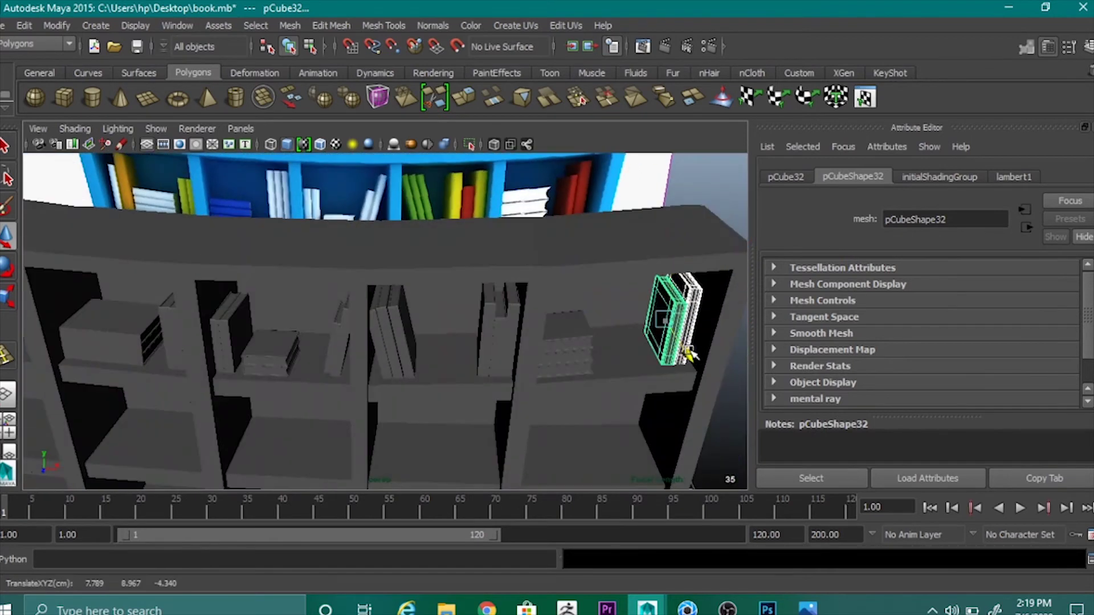
{"action": "left_click", "coordinate": [728, 407]}
{"action": "left_click_drag", "start_coordinate": [730, 408], "coordinate": [608, 394], "text": "alt"}
{"action": "scroll", "coordinate": [668, 363], "scroll_direction": "down", "scroll_amount": 5}
{"action": "key", "text": "super"}
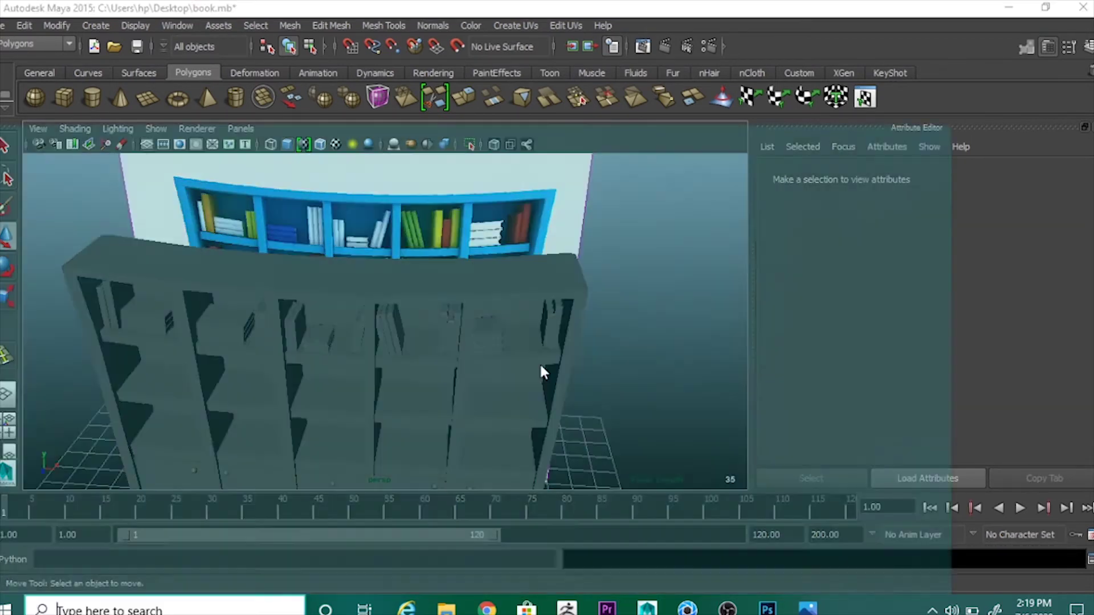
{"action": "key", "text": "super"}
Combine the stacked books in the fifth compartment into one mesh and center its pivot.
{"action": "scroll", "coordinate": [540, 360], "scroll_direction": "up", "scroll_amount": 6}
{"action": "left_click", "coordinate": [637, 356]}
{"action": "left_click", "coordinate": [640, 377], "text": "shift"}
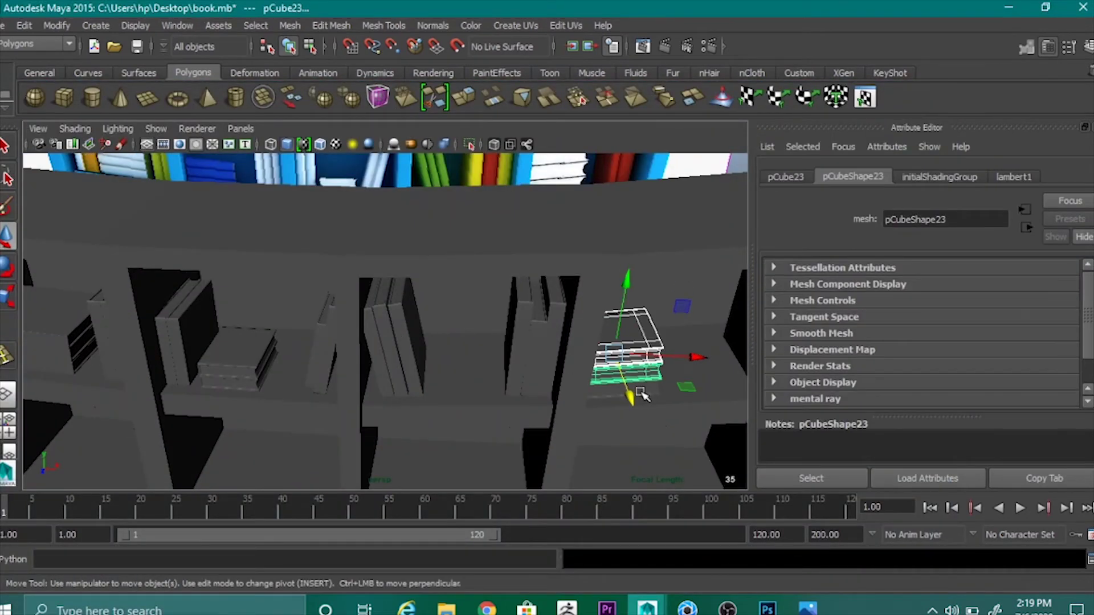
{"action": "left_click", "coordinate": [643, 393], "text": "shift"}
{"action": "left_click", "coordinate": [294, 26]}
{"action": "left_click", "coordinate": [320, 77]}
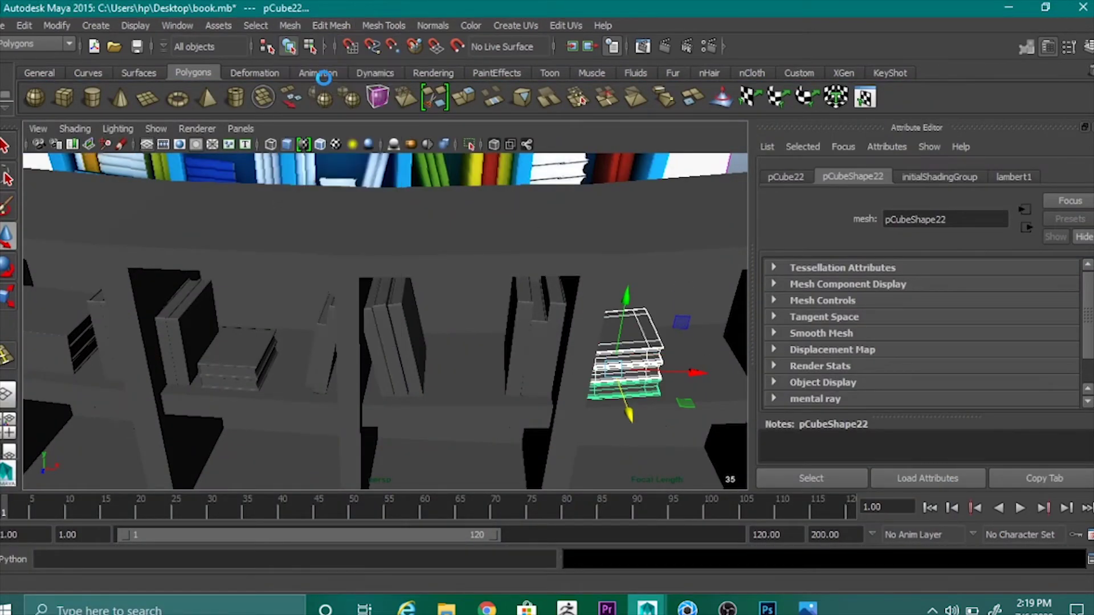
{"action": "left_click", "coordinate": [799, 73]}
{"action": "left_click", "coordinate": [33, 97]}
{"action": "key", "text": "w"}
Scale the fifth compartment's combined book stack slightly along its width.
{"action": "key", "text": "r"}
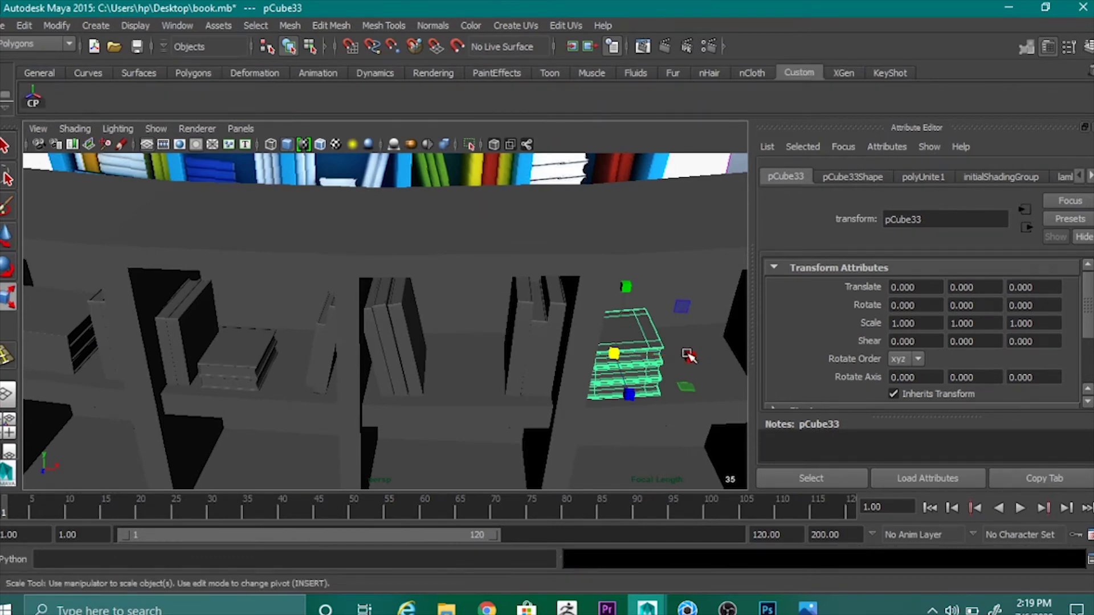
{"action": "left_click_drag", "start_coordinate": [689, 356], "coordinate": [678, 338]}
{"action": "key", "text": "w"}
{"action": "left_click", "coordinate": [687, 382]}
{"action": "left_click_drag", "start_coordinate": [687, 382], "coordinate": [661, 379], "text": "alt"}
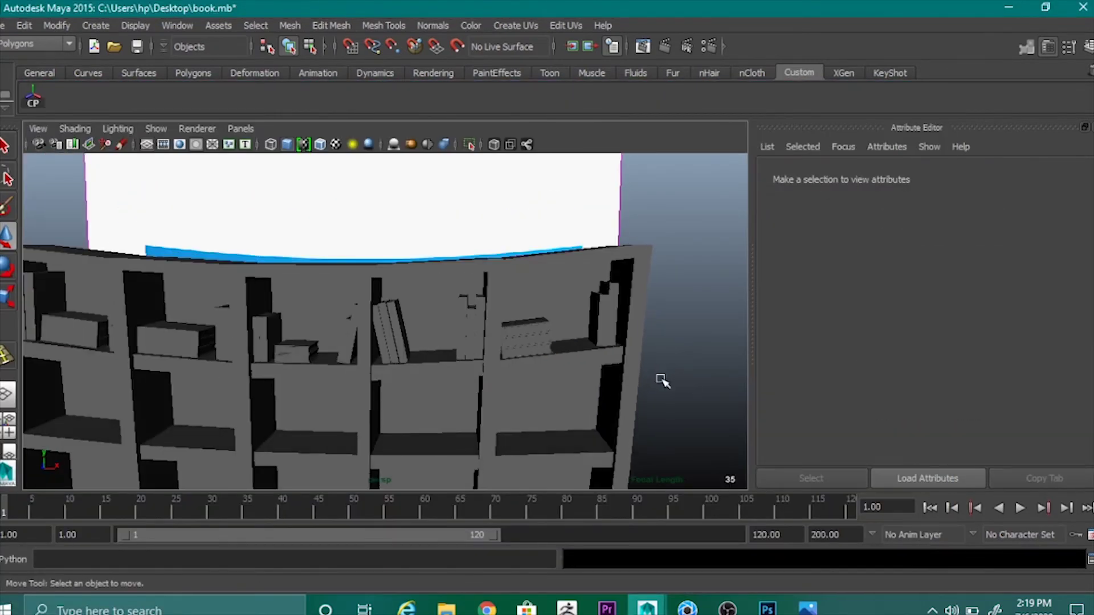
Check the completed top row of books against the reference image.
{"action": "middle_click_drag", "start_coordinate": [460, 404], "coordinate": [519, 377], "text": "alt"}
{"action": "scroll", "coordinate": [519, 377], "scroll_direction": "down", "scroll_amount": 4}
{"action": "left_click_drag", "start_coordinate": [562, 320], "coordinate": [575, 355], "text": "alt"}
{"action": "key", "text": "super"}
{"action": "left_click", "coordinate": [626, 368]}
{"action": "left_click_drag", "start_coordinate": [639, 368], "coordinate": [641, 395], "text": "alt"}
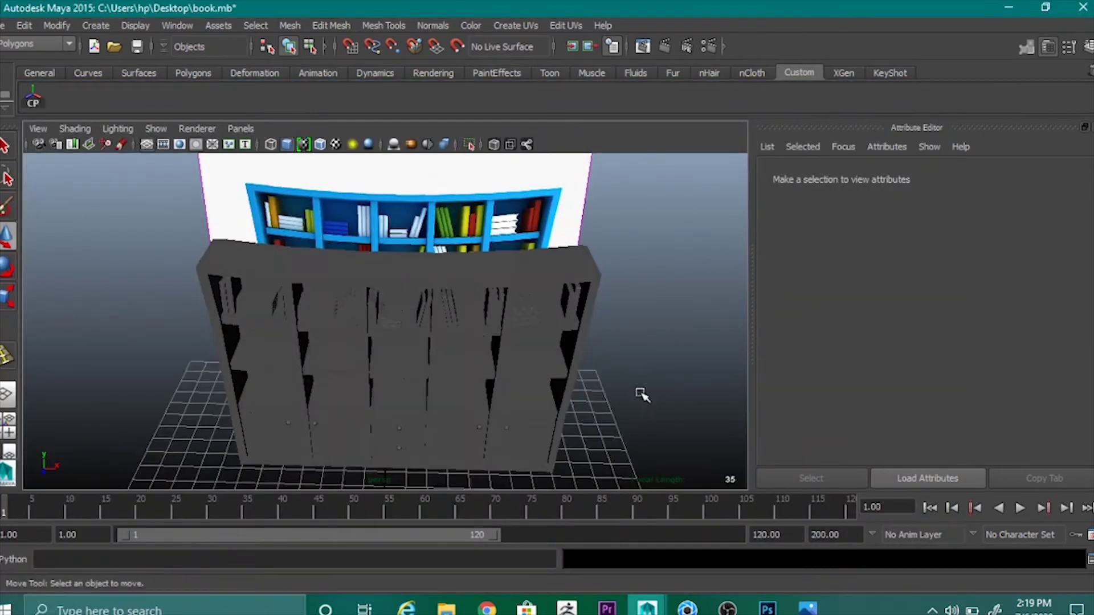
{"action": "middle_click_drag", "start_coordinate": [520, 295], "coordinate": [528, 328], "text": "alt"}
{"action": "middle_click_drag", "start_coordinate": [536, 367], "coordinate": [509, 271], "text": "alt"}
Combine the three leaning books in the fourth top-row compartment into one mesh and center its pivot.
{"action": "scroll", "coordinate": [509, 272], "scroll_direction": "up", "scroll_amount": 5}
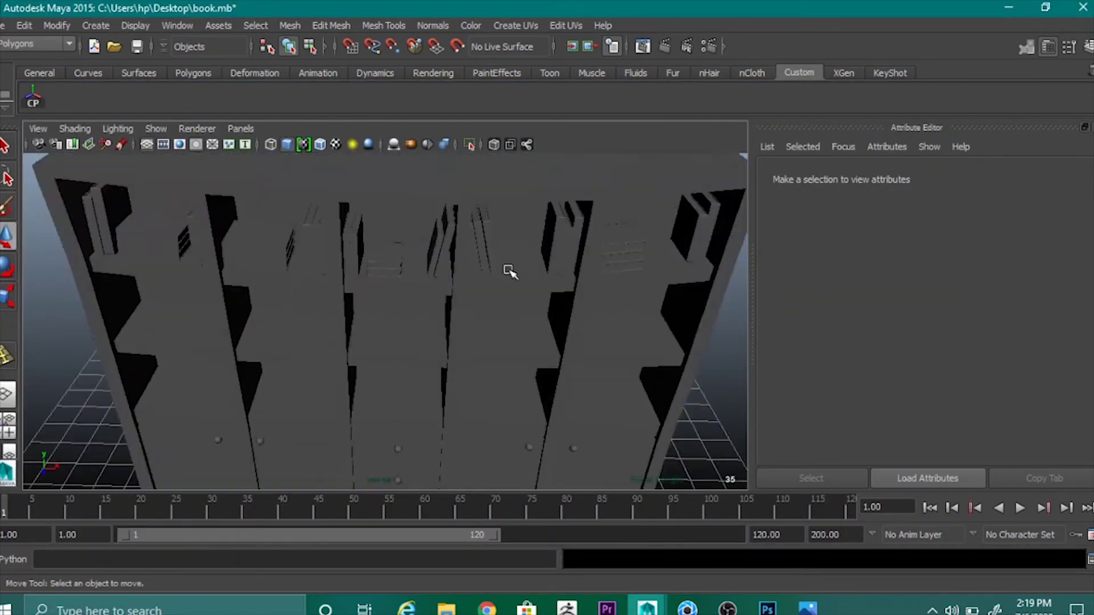
{"action": "left_click_drag", "start_coordinate": [472, 265], "coordinate": [473, 265]}
{"action": "left_click", "coordinate": [594, 281], "text": "shift"}
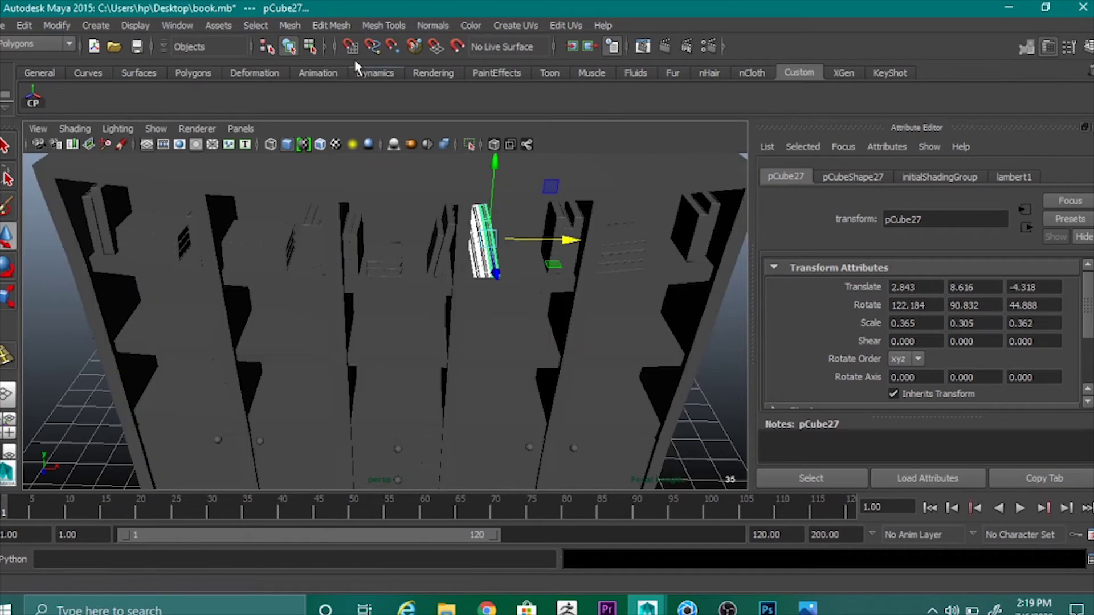
{"action": "left_click", "coordinate": [321, 27]}
{"action": "mouse_move", "coordinate": [295, 26]}
{"action": "left_click", "coordinate": [317, 75]}
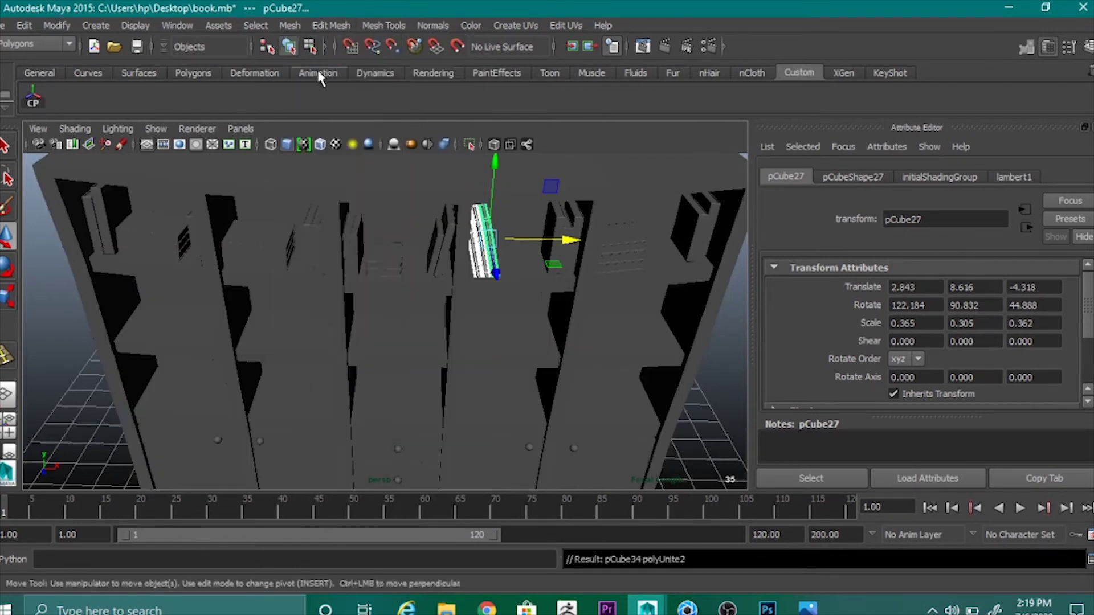
{"action": "left_click", "coordinate": [33, 100]}
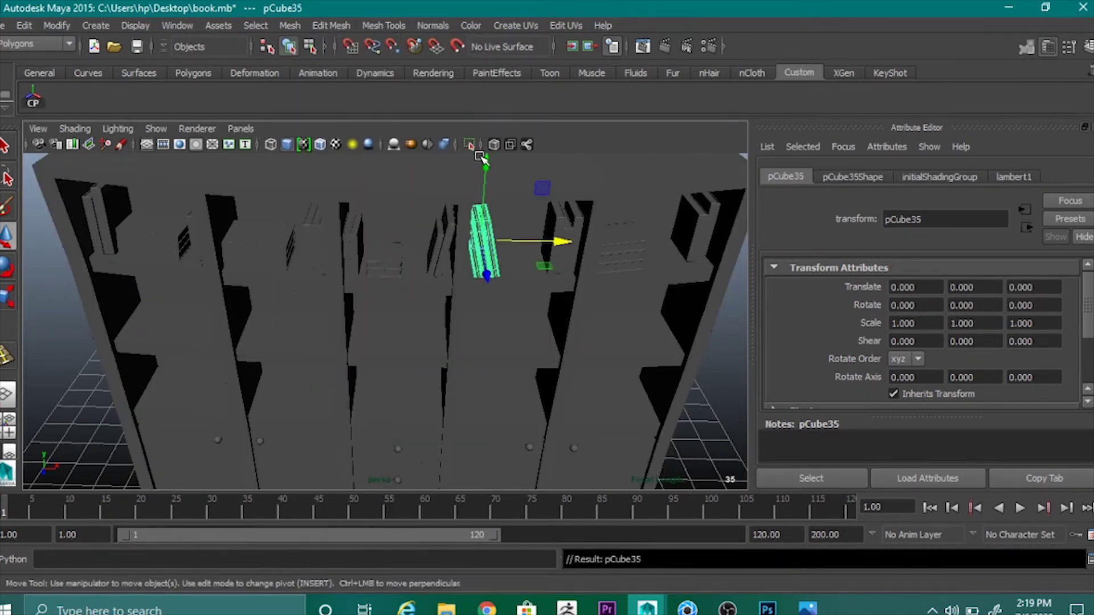
Place a duplicate of the combined leaning books on the second-row shelf directly below, about 2.248 units lower.
{"action": "left_click_drag", "start_coordinate": [485, 165], "coordinate": [490, 239]}
{"action": "left_click_drag", "start_coordinate": [532, 295], "coordinate": [479, 261], "text": "alt"}
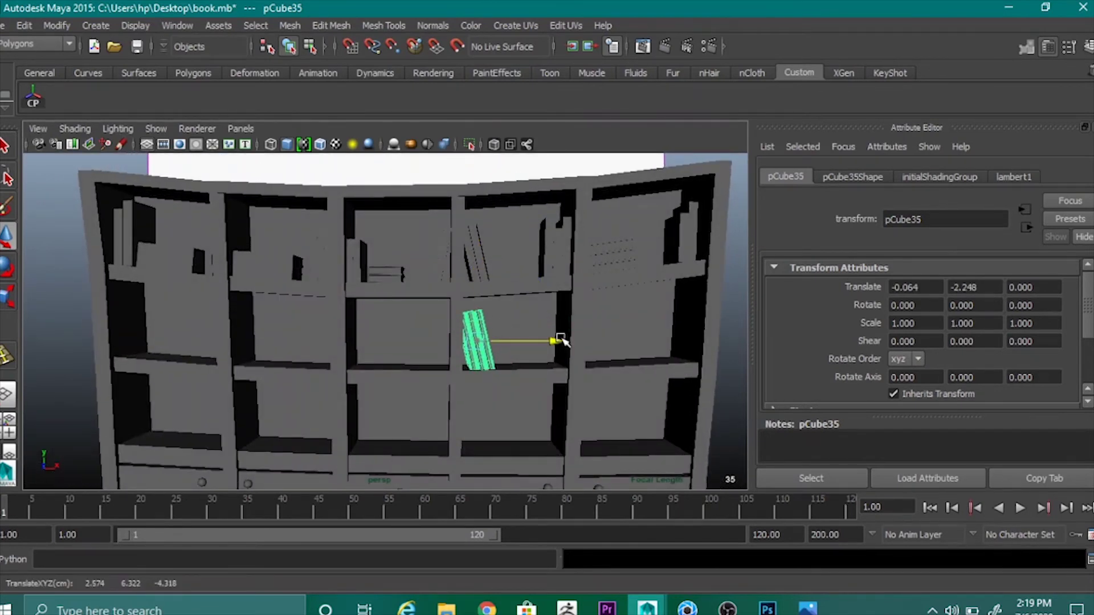
{"action": "scroll", "coordinate": [562, 324], "scroll_direction": "down", "scroll_amount": 3}
{"action": "left_click", "coordinate": [697, 376]}
Combine the upright books at the right side of the fourth top-row compartment into one mesh and center its pivot.
{"action": "left_click_drag", "start_coordinate": [546, 352], "coordinate": [563, 384], "text": "alt"}
{"action": "left_click", "coordinate": [522, 260]}
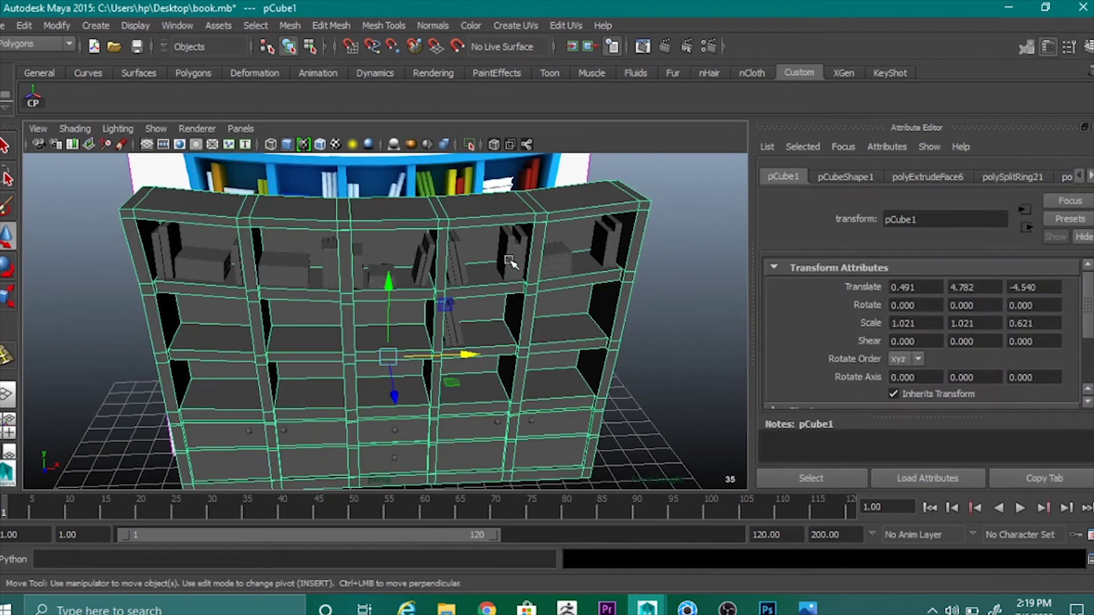
{"action": "left_click", "coordinate": [511, 263]}
{"action": "left_click_drag", "start_coordinate": [501, 175], "coordinate": [567, 263], "text": "alt"}
{"action": "scroll", "coordinate": [572, 264], "scroll_direction": "up", "scroll_amount": 3}
{"action": "left_click", "coordinate": [729, 419]}
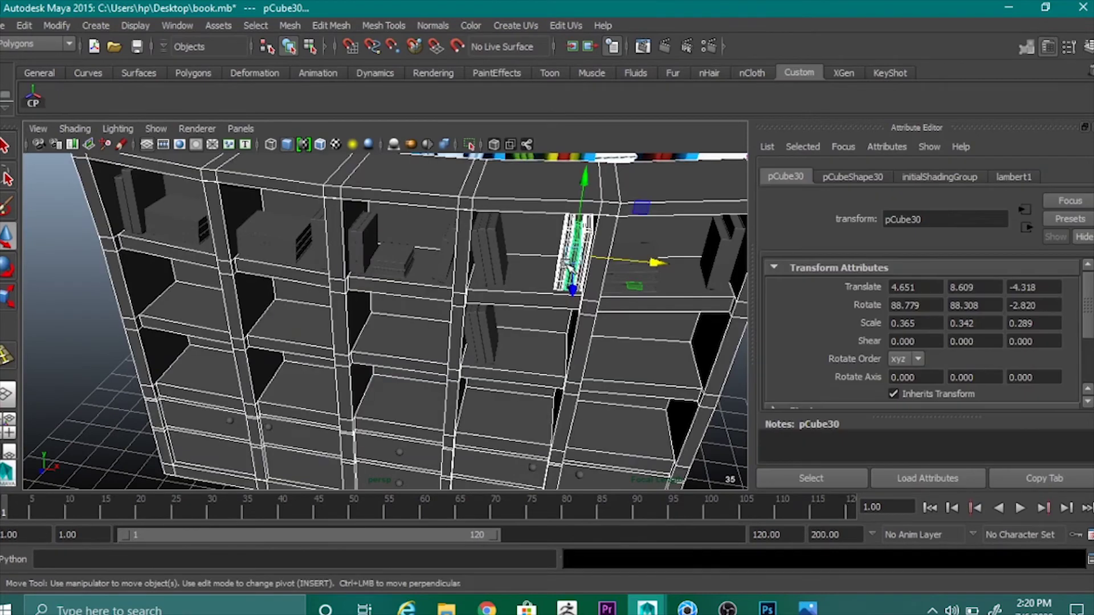
{"action": "left_click_drag", "start_coordinate": [570, 340], "coordinate": [567, 342]}
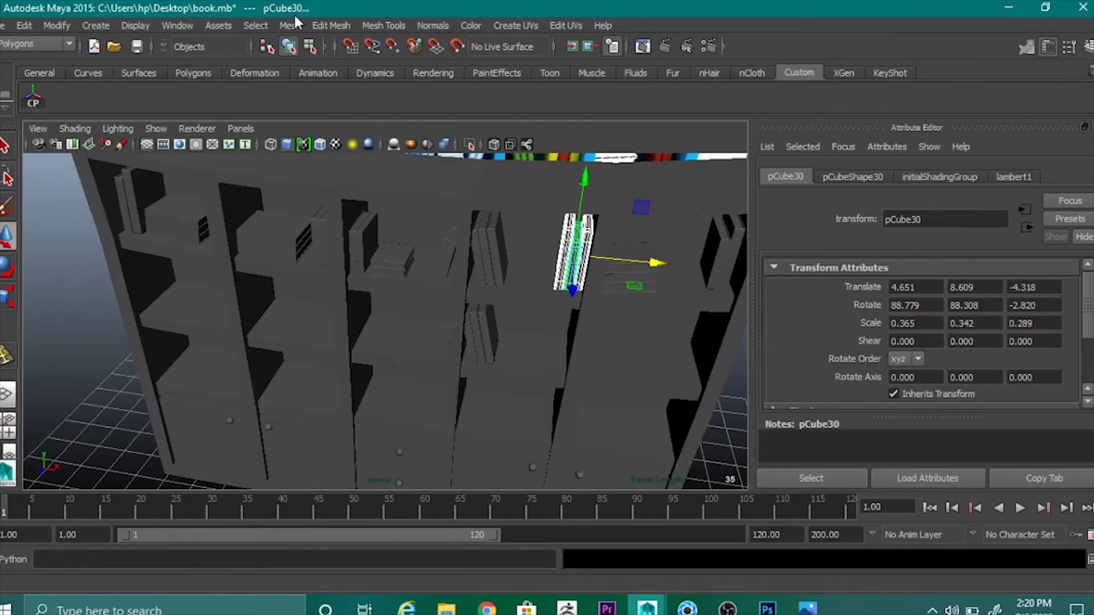
{"action": "left_click", "coordinate": [290, 25]}
{"action": "left_click", "coordinate": [311, 76]}
{"action": "left_click", "coordinate": [36, 103]}
{"action": "key", "text": "w"}
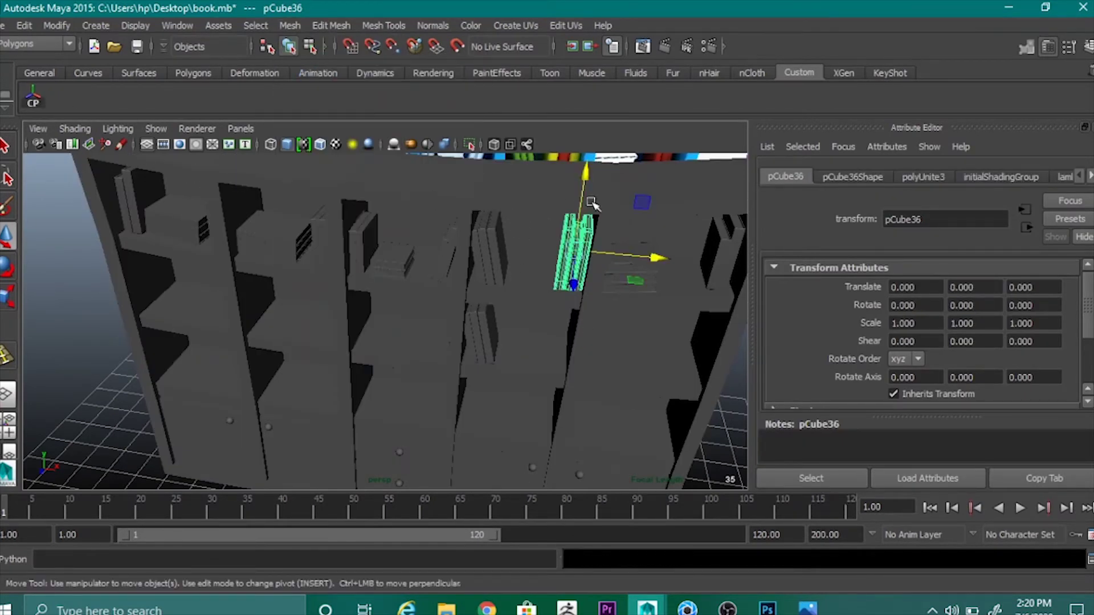
Place a duplicate of the combined upright books on the second-row shelf directly below, about 2.301 units lower.
{"action": "key", "text": "ctrl+d"}
{"action": "left_click_drag", "start_coordinate": [590, 210], "coordinate": [634, 323]}
{"action": "left_click_drag", "start_coordinate": [551, 241], "coordinate": [557, 248]}
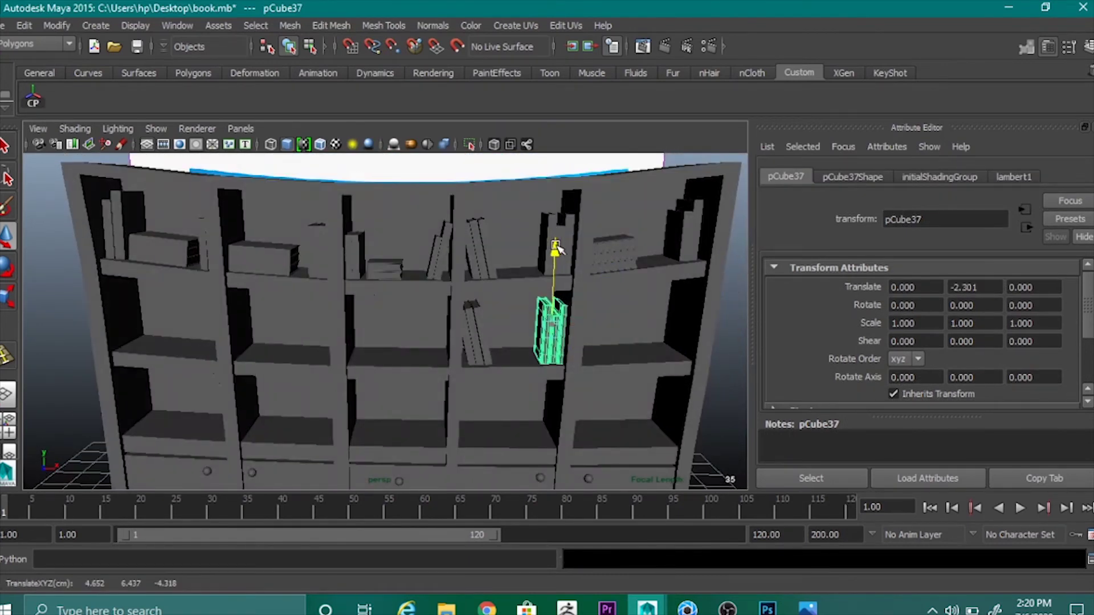
{"action": "left_click_drag", "start_coordinate": [637, 333], "coordinate": [490, 325]}
{"action": "scroll", "coordinate": [658, 306], "scroll_direction": "down", "scroll_amount": 3}
{"action": "left_click", "coordinate": [678, 354]}
Tilt the second-row copy of the leaning books to about 2.375 degrees in Z and key its transforms at frame 1.
{"action": "left_click", "coordinate": [462, 341]}
{"action": "key", "text": "e"}
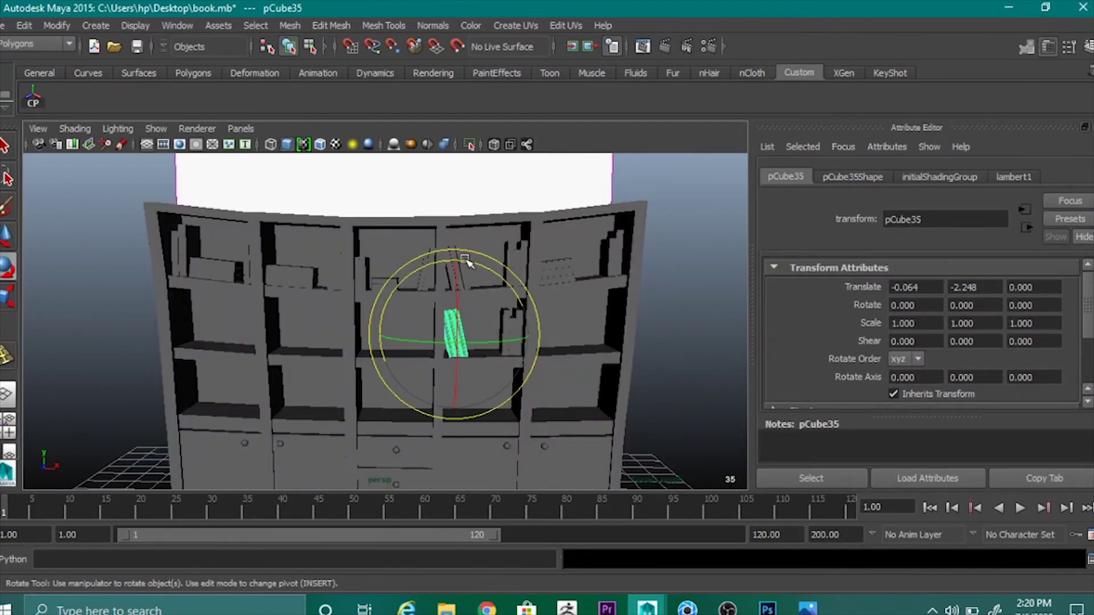
{"action": "left_click_drag", "start_coordinate": [466, 261], "coordinate": [469, 259]}
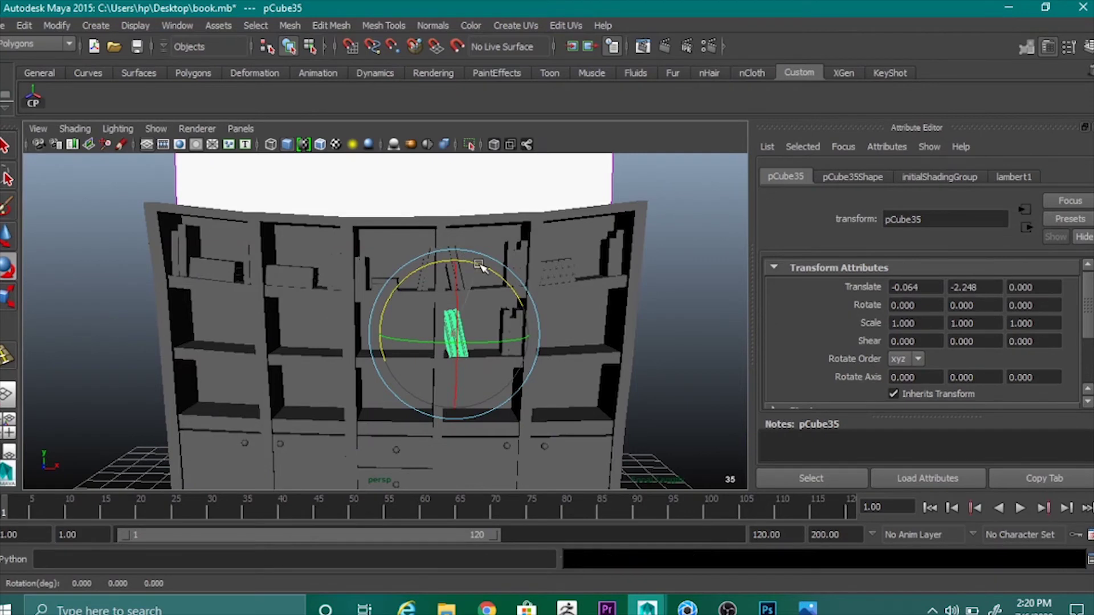
{"action": "key", "text": "s"}
{"action": "key", "text": "w"}
{"action": "left_click_drag", "start_coordinate": [455, 252], "coordinate": [454, 251]}
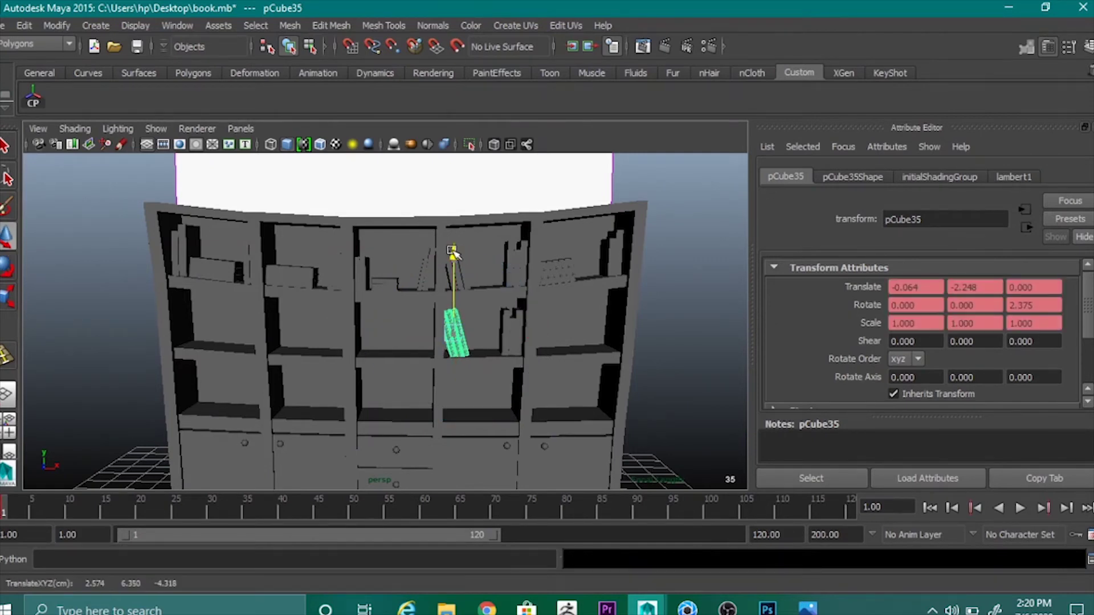
{"action": "left_click_drag", "start_coordinate": [585, 329], "coordinate": [542, 321], "text": "alt"}
{"action": "left_click", "coordinate": [610, 388]}
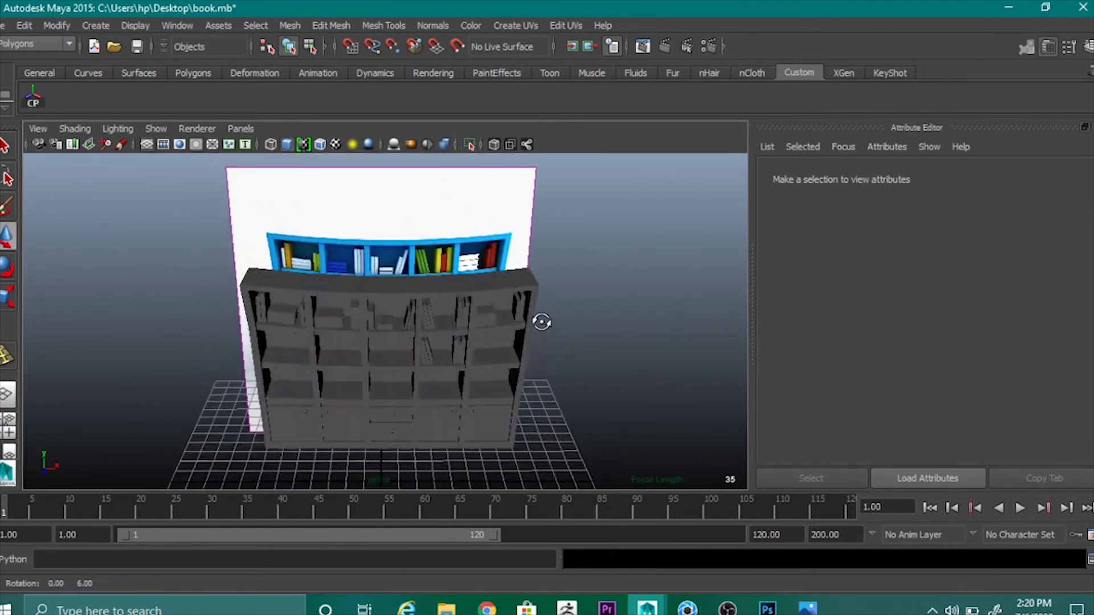
Shift the second-row leaning books to about 0.086 in X and scale their height to about 1.118.
{"action": "scroll", "coordinate": [541, 321], "scroll_direction": "up", "scroll_amount": 5}
{"action": "left_click", "coordinate": [480, 381]}
{"action": "left_click_drag", "start_coordinate": [561, 373], "coordinate": [563, 337], "text": "alt"}
{"action": "left_click_drag", "start_coordinate": [558, 401], "coordinate": [564, 402]}
{"action": "key", "text": "r"}
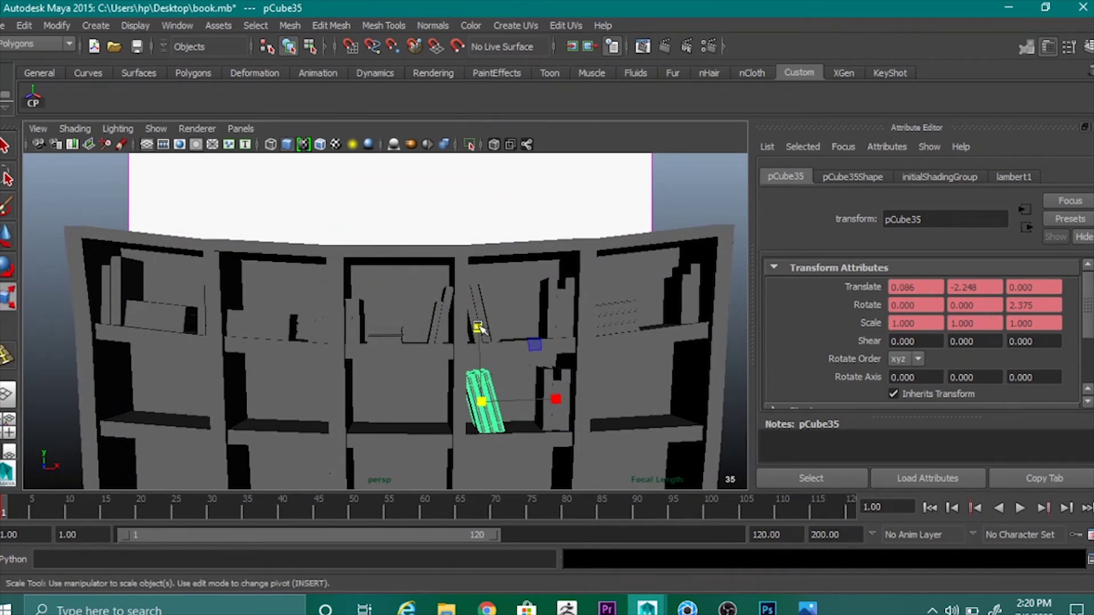
{"action": "left_click_drag", "start_coordinate": [482, 329], "coordinate": [480, 322]}
Turn the second-row leaning books to about -1.139 degrees in Y and reposition them to about X 0.123, Y -2.188.
{"action": "key", "text": "e"}
{"action": "left_click_drag", "start_coordinate": [623, 420], "coordinate": [567, 425], "text": "alt"}
{"action": "left_click_drag", "start_coordinate": [501, 413], "coordinate": [499, 414]}
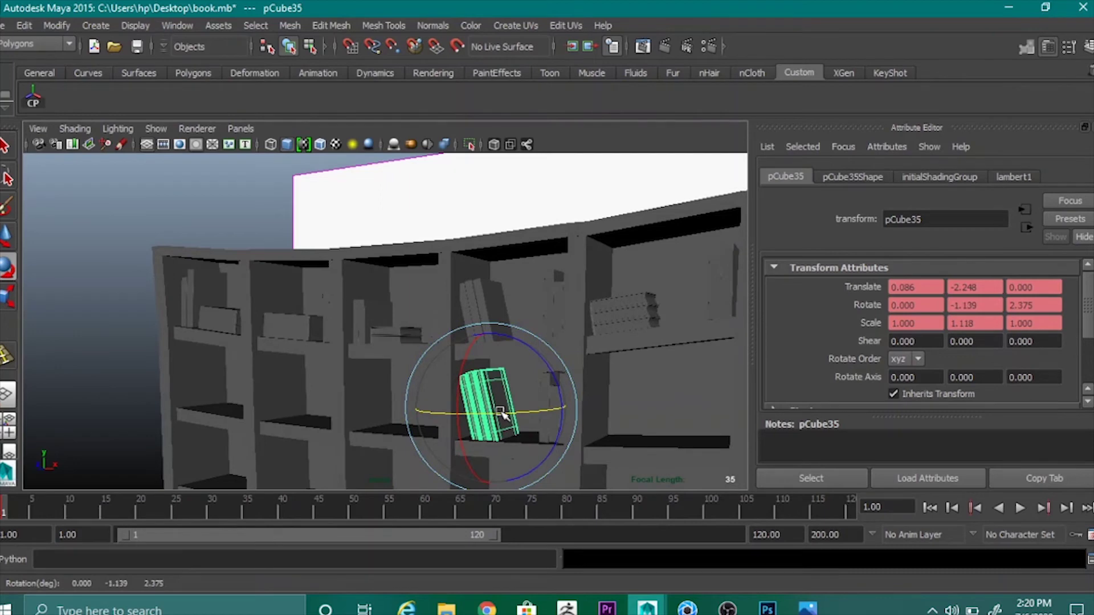
{"action": "key", "text": "w"}
{"action": "left_click_drag", "start_coordinate": [569, 411], "coordinate": [572, 411]}
{"action": "left_click_drag", "start_coordinate": [487, 346], "coordinate": [493, 338]}
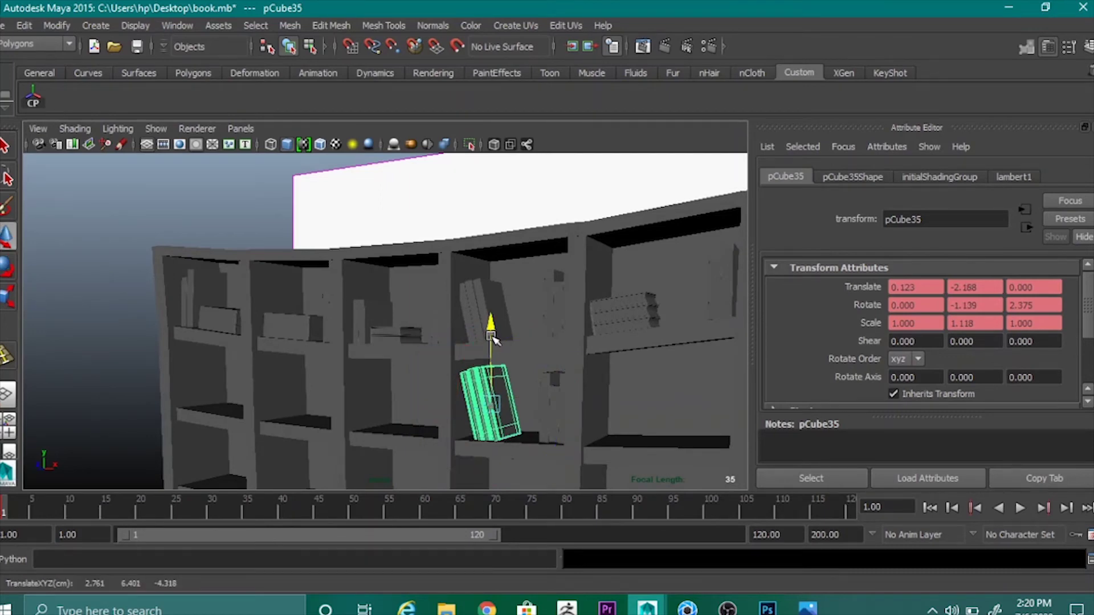
{"action": "left_click_drag", "start_coordinate": [561, 405], "coordinate": [562, 366]}
{"action": "left_click", "coordinate": [680, 407]}
Duplicate the fifth compartment's book stack onto the shelf below at about X 0.097, Y -2.354, tilting it about -2.697 degrees in Z.
{"action": "left_click", "coordinate": [561, 367]}
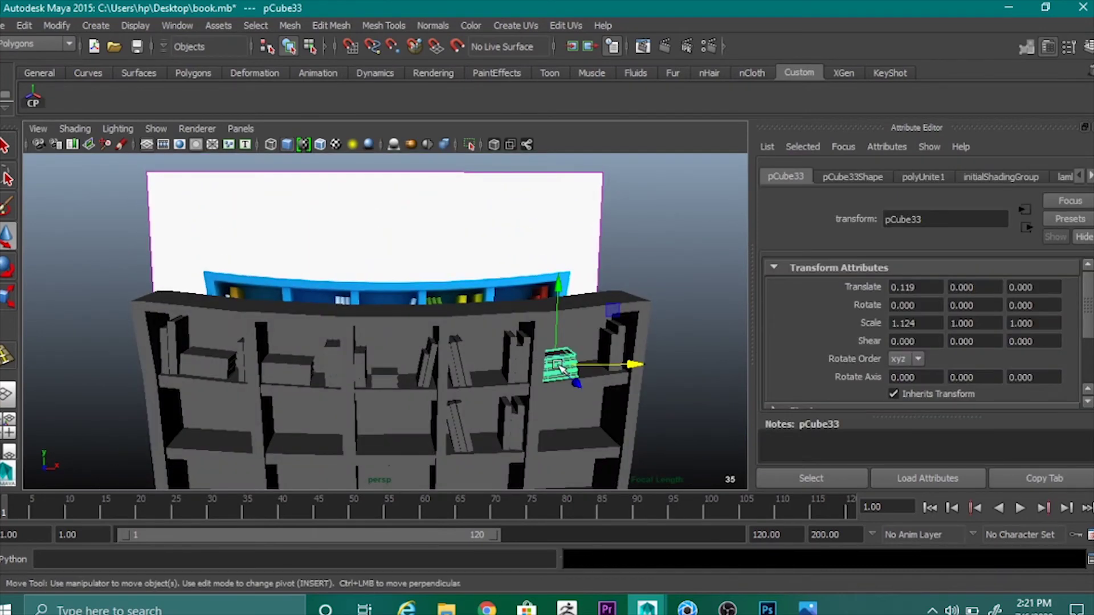
{"action": "key", "text": "ctrl+d"}
{"action": "left_click_drag", "start_coordinate": [559, 286], "coordinate": [579, 349]}
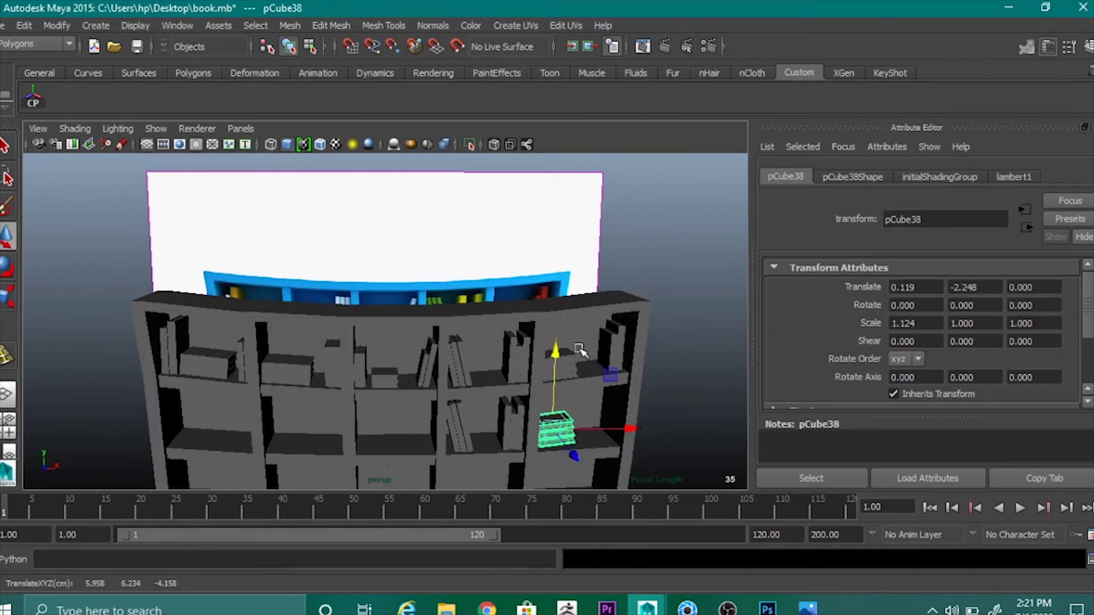
{"action": "key", "text": "e"}
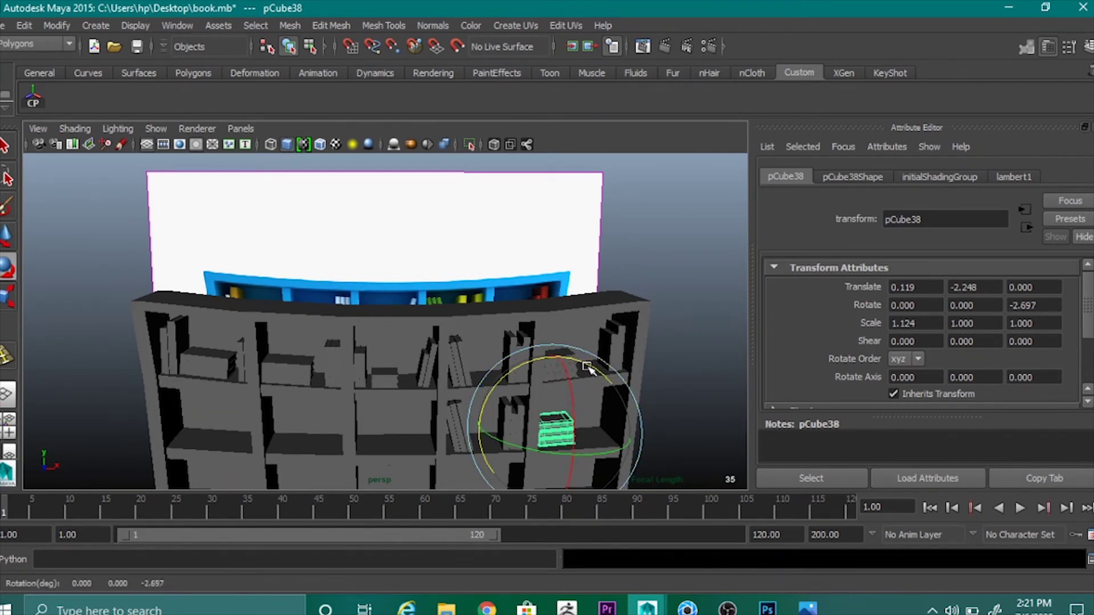
{"action": "key", "text": "w"}
{"action": "scroll", "coordinate": [587, 368], "scroll_direction": "up", "scroll_amount": 4}
{"action": "left_click_drag", "start_coordinate": [535, 284], "coordinate": [534, 288]}
{"action": "left_click_drag", "start_coordinate": [610, 367], "coordinate": [608, 368]}
Rotate the copied book stack to about -5.828 degrees in Z and shift it to about -0.018 in X.
{"action": "mouse_move", "coordinate": [657, 411]}
{"action": "left_mouse_down", "text": "alt"}
{"action": "mouse_move", "coordinate": [672, 412]}
{"action": "mouse_move", "coordinate": [653, 410]}
{"action": "left_mouse_up", "text": "alt"}
{"action": "key", "text": "e"}
{"action": "left_click_drag", "start_coordinate": [584, 316], "coordinate": [590, 330]}
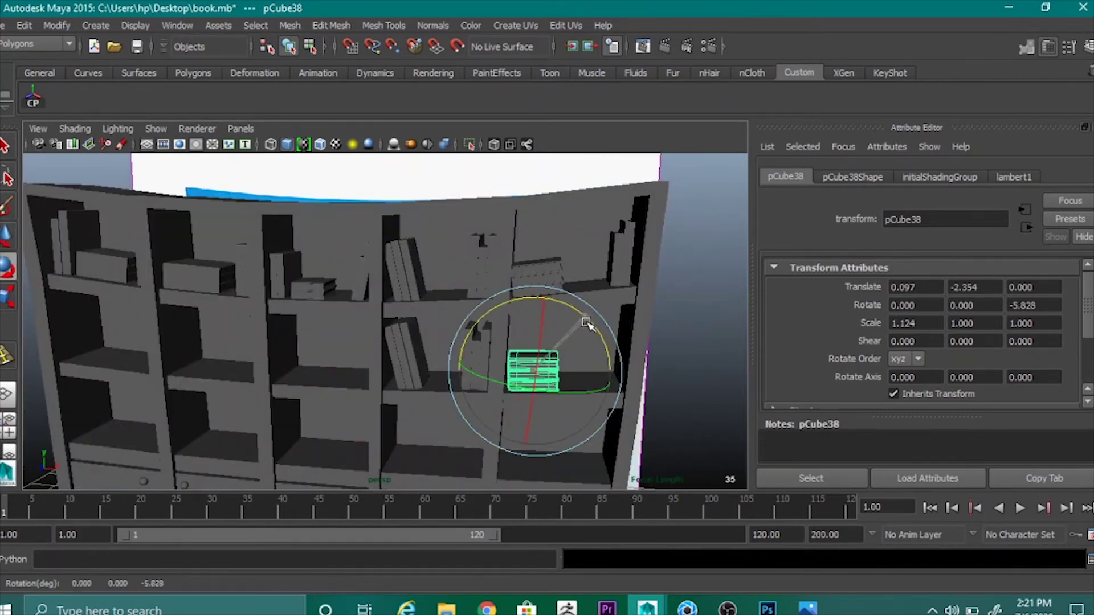
{"action": "key", "text": "w"}
{"action": "left_click_drag", "start_coordinate": [633, 373], "coordinate": [629, 373]}
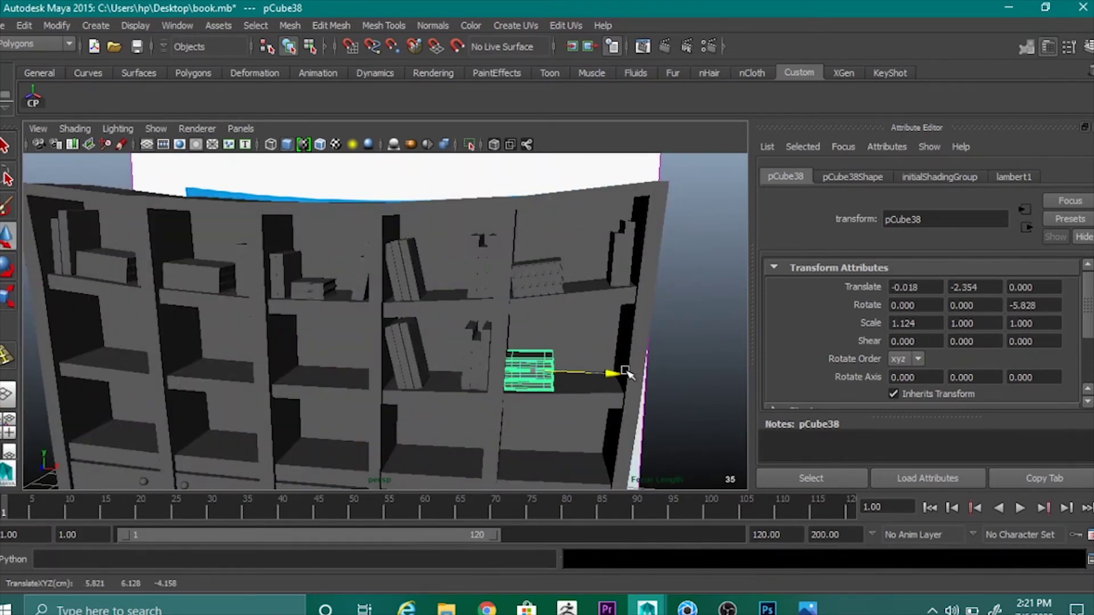
{"action": "left_click", "coordinate": [672, 386]}
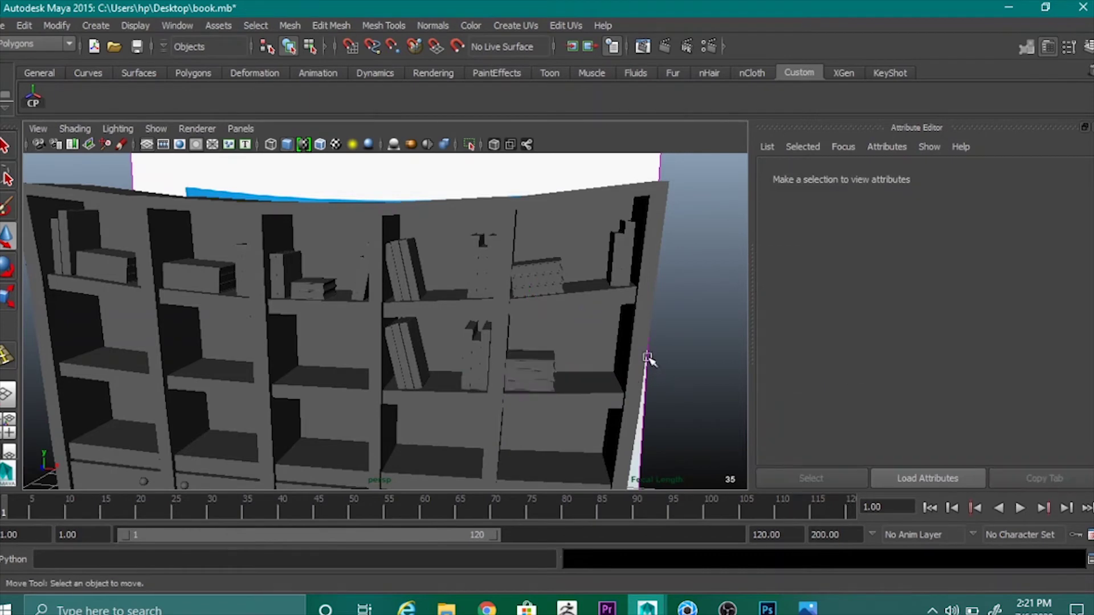
Combine the upright books at the right end of the fifth top-row compartment into one mesh and center its pivot.
{"action": "left_click_drag", "start_coordinate": [633, 282], "coordinate": [590, 350], "text": "alt"}
{"action": "left_click", "coordinate": [626, 272]}
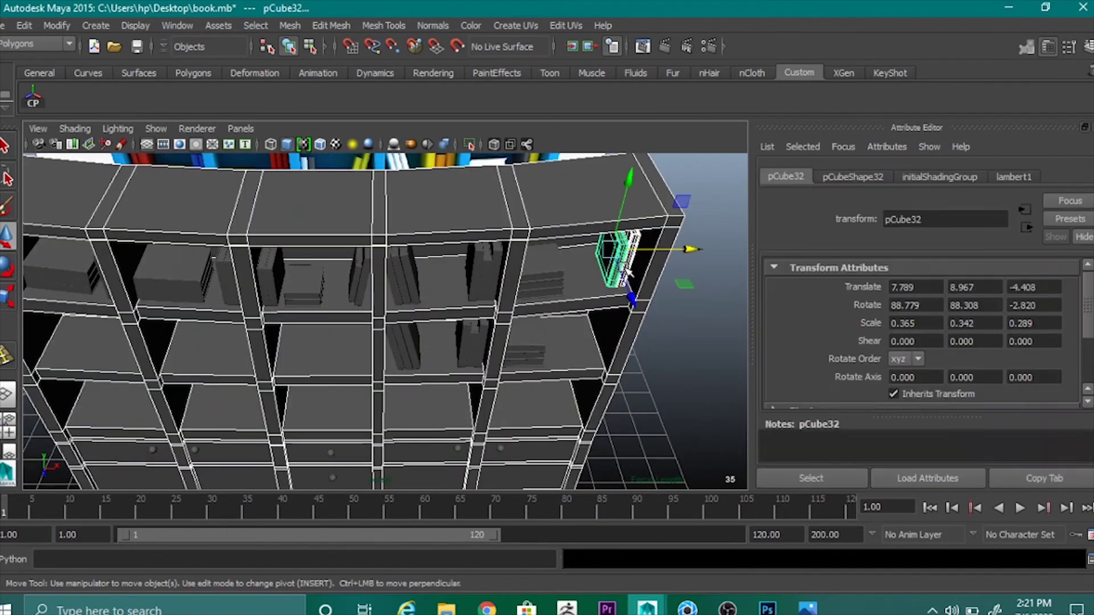
{"action": "left_click", "coordinate": [289, 25]}
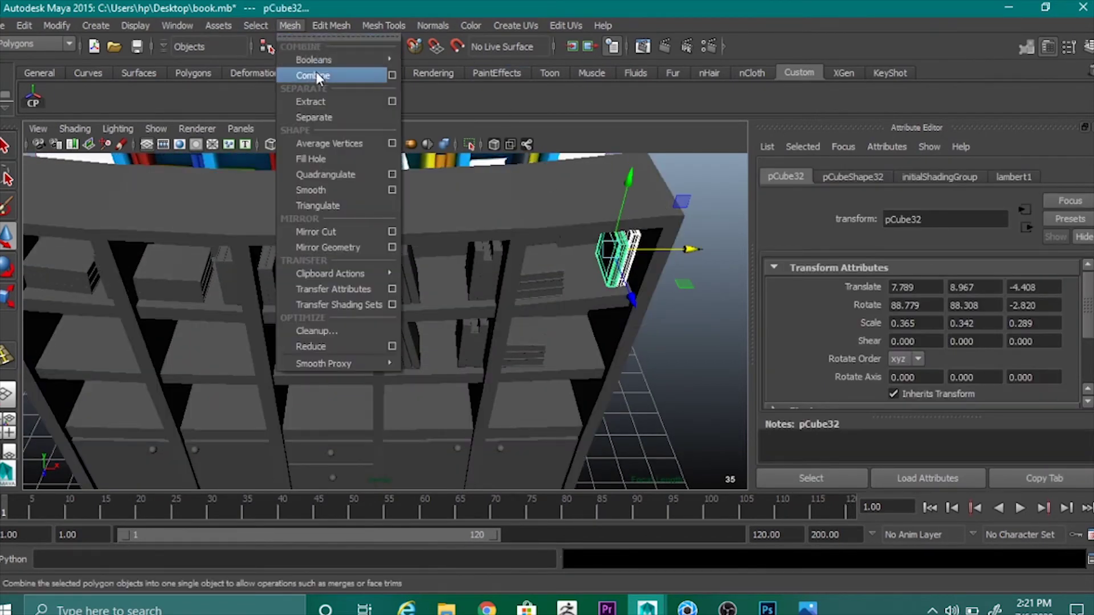
{"action": "left_click", "coordinate": [315, 76]}
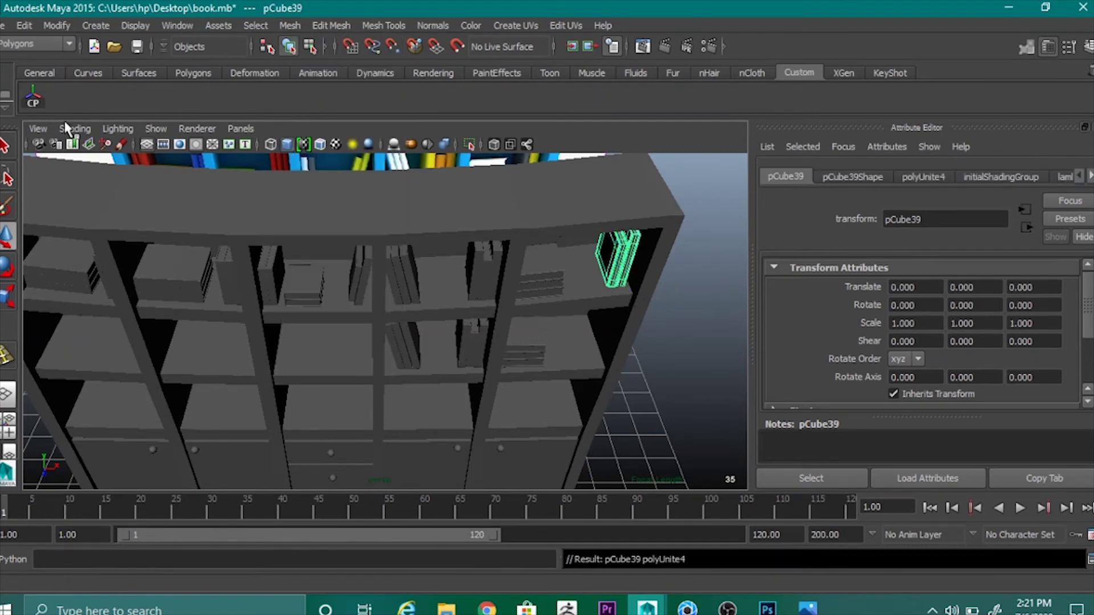
{"action": "key", "text": "w"}
{"action": "left_click_drag", "start_coordinate": [611, 378], "coordinate": [601, 349], "text": "alt"}
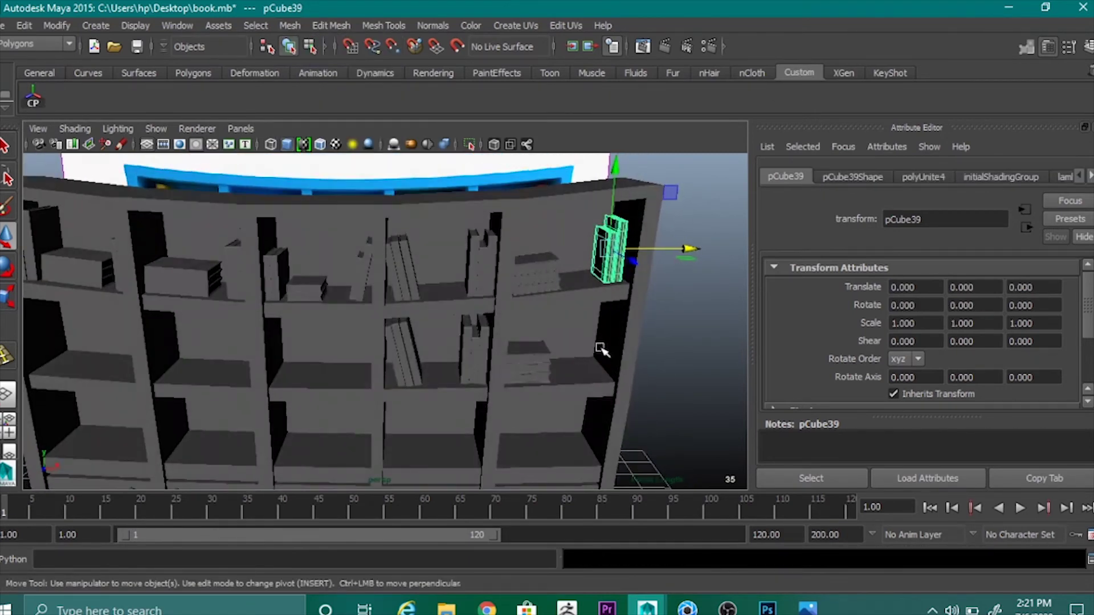
Place a duplicate of the fifth compartment's upright books on the second-row shelf, about 2.537 units lower, and nudge it slightly sideways.
{"action": "left_click_drag", "start_coordinate": [602, 283], "coordinate": [605, 271]}
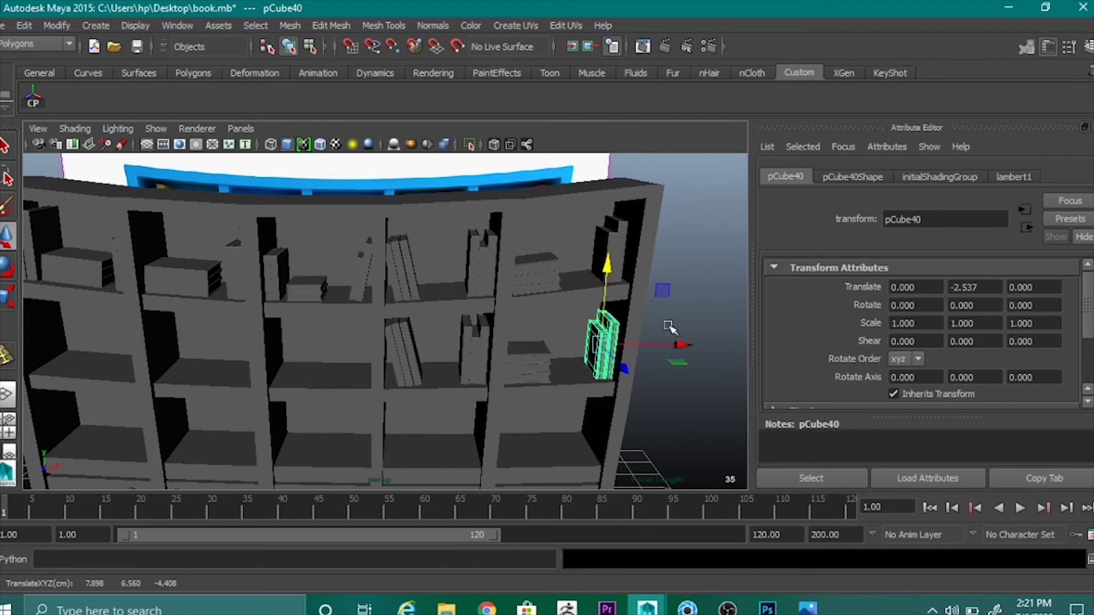
{"action": "left_click_drag", "start_coordinate": [682, 345], "coordinate": [677, 345]}
{"action": "left_click", "coordinate": [697, 394]}
{"action": "left_click_drag", "start_coordinate": [691, 422], "coordinate": [561, 395], "text": "alt"}
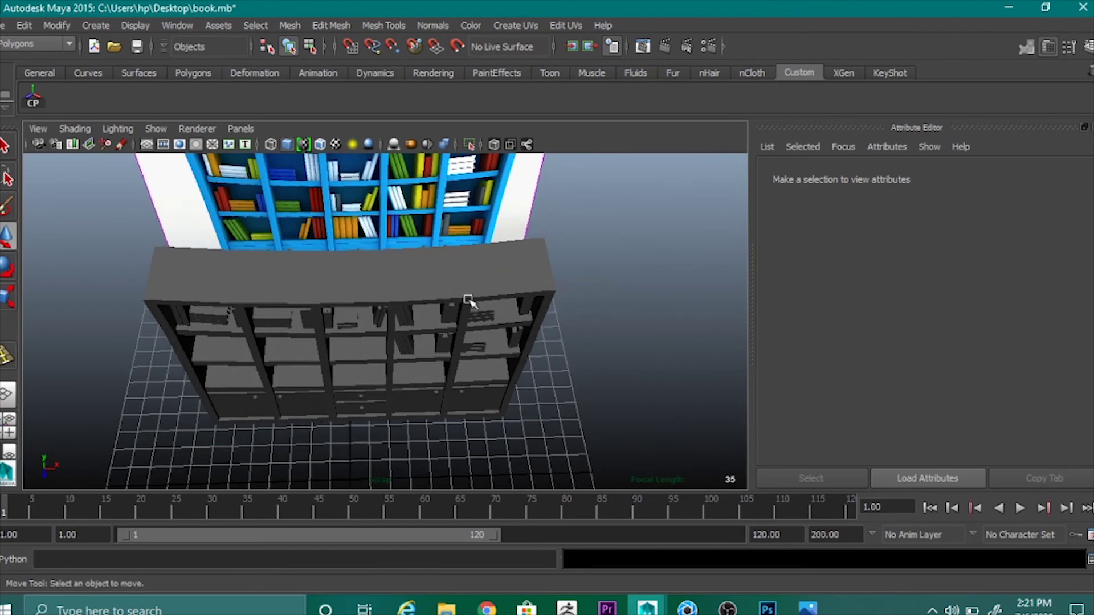
Combine all upright, stacked and leaning books in the third top-row compartment into one mesh.
{"action": "left_click_drag", "start_coordinate": [419, 311], "coordinate": [429, 274], "text": "alt"}
{"action": "scroll", "coordinate": [442, 299], "scroll_direction": "up", "scroll_amount": 4}
{"action": "middle_click_drag", "start_coordinate": [462, 319], "coordinate": [465, 298], "text": "alt"}
{"action": "scroll", "coordinate": [465, 296], "scroll_direction": "down", "scroll_amount": 5}
{"action": "left_click", "coordinate": [305, 200]}
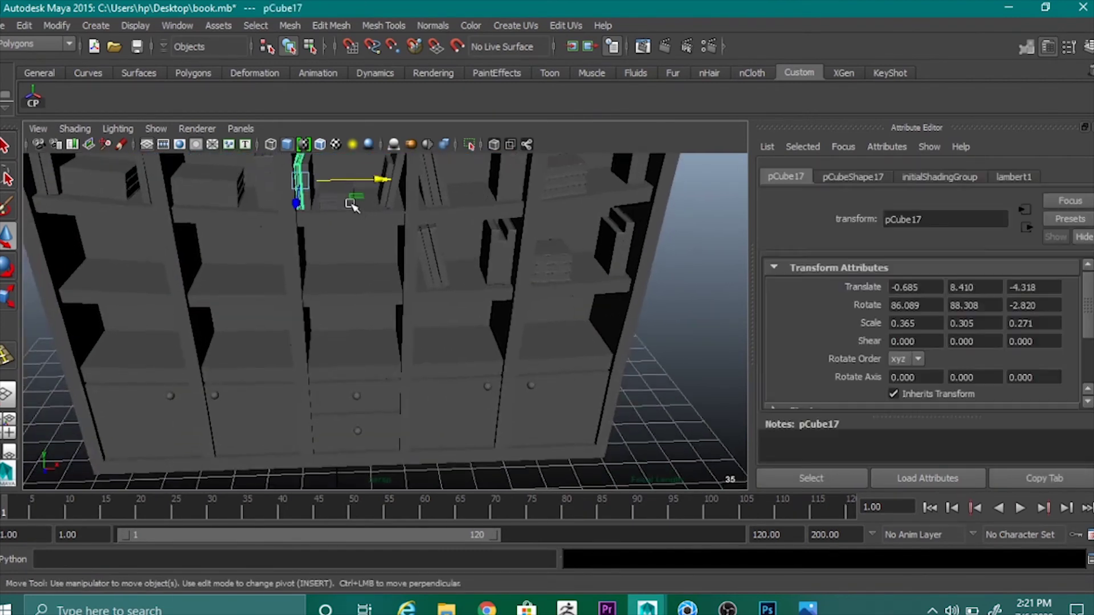
{"action": "scroll", "coordinate": [350, 205], "scroll_direction": "up", "scroll_amount": 4}
{"action": "middle_click_drag", "start_coordinate": [354, 216], "coordinate": [348, 261], "text": "alt"}
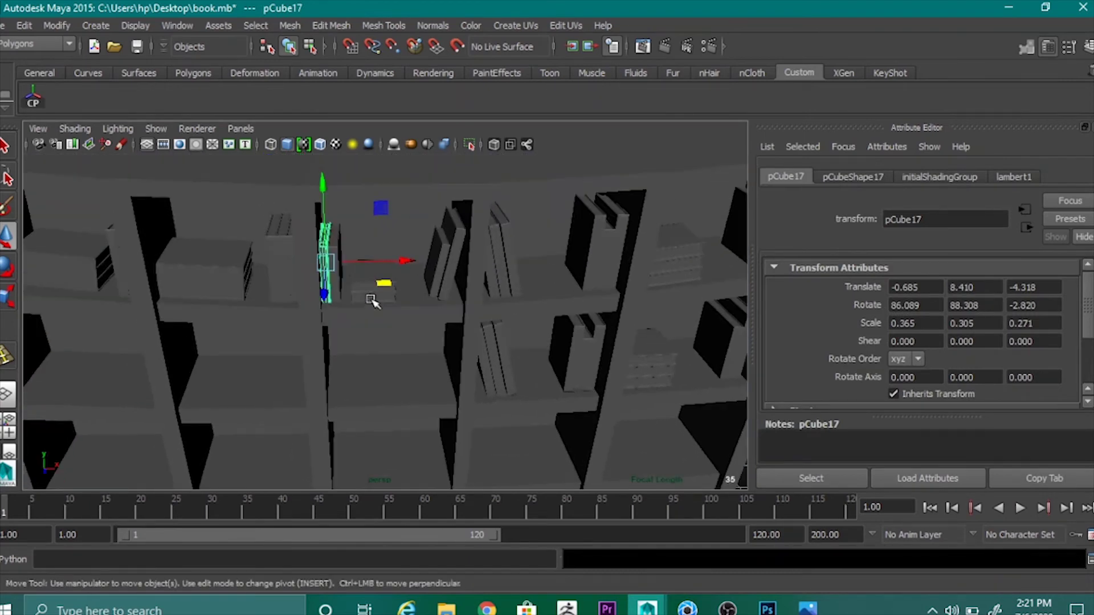
{"action": "left_click_drag", "start_coordinate": [371, 299], "coordinate": [378, 279]}
{"action": "left_click_drag", "start_coordinate": [445, 255], "coordinate": [455, 268], "text": "shift"}
{"action": "left_click_drag", "start_coordinate": [328, 269], "coordinate": [331, 259], "text": "shift"}
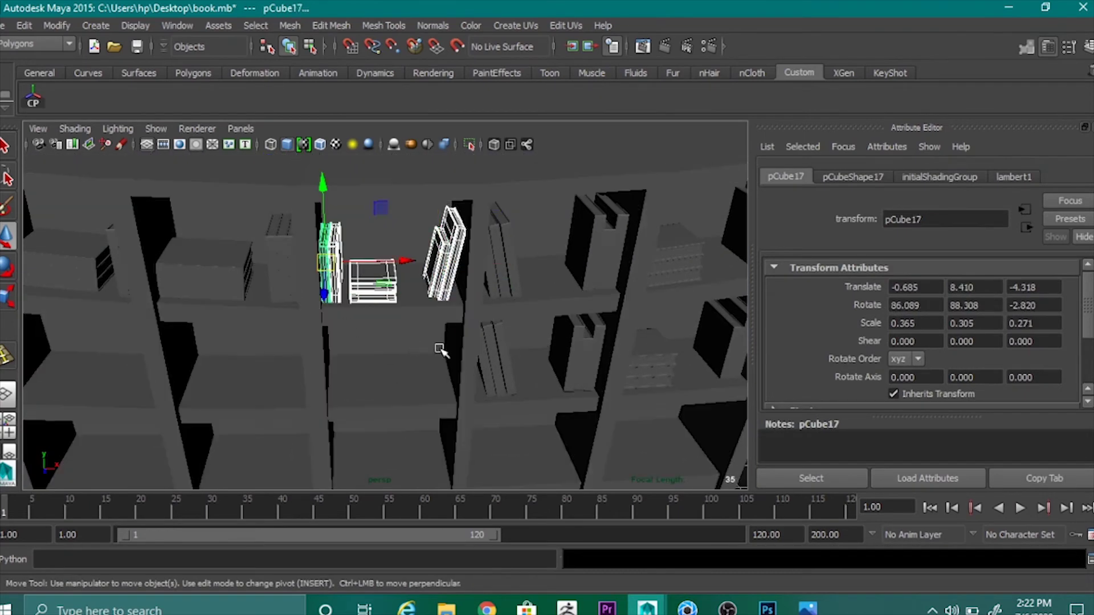
{"action": "left_click", "coordinate": [289, 25]}
{"action": "left_click", "coordinate": [302, 55]}
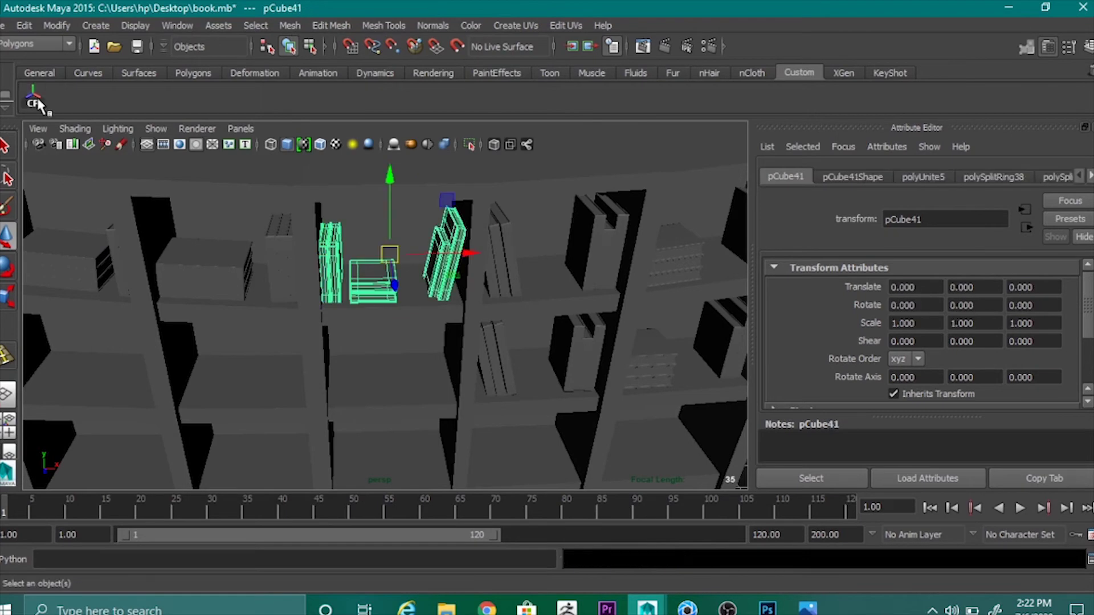
Place a duplicate of the third compartment's combined books on the second-row shelf directly below, about 2.274 units lower.
{"action": "left_click_drag", "start_coordinate": [397, 191], "coordinate": [391, 275]}
{"action": "left_click_drag", "start_coordinate": [450, 362], "coordinate": [452, 328], "text": "alt"}
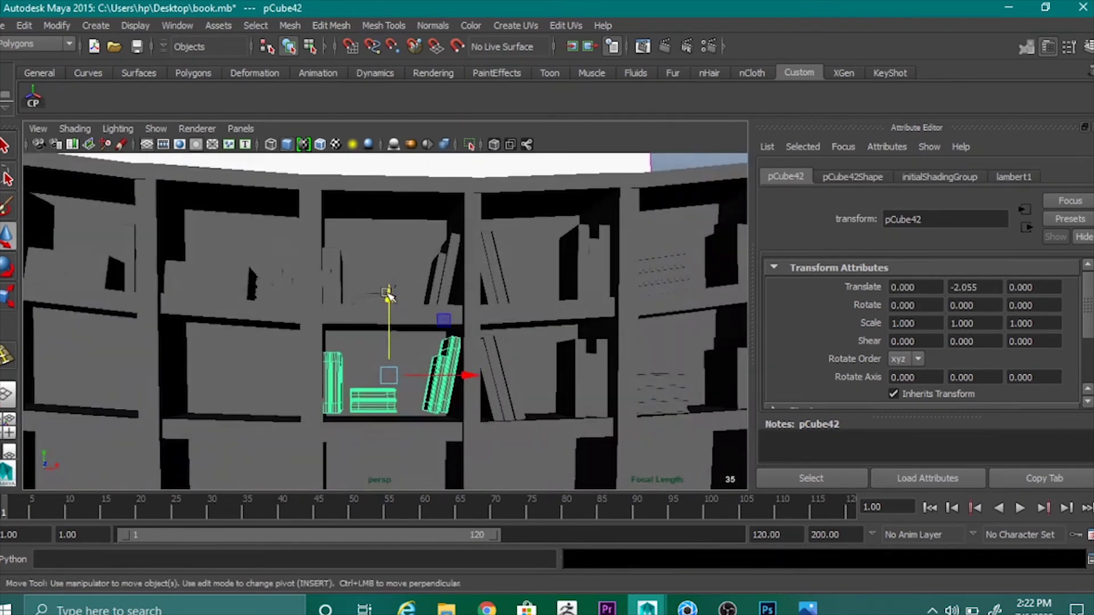
{"action": "left_click_drag", "start_coordinate": [391, 292], "coordinate": [390, 305]}
{"action": "scroll", "coordinate": [525, 365], "scroll_direction": "down", "scroll_amount": 5}
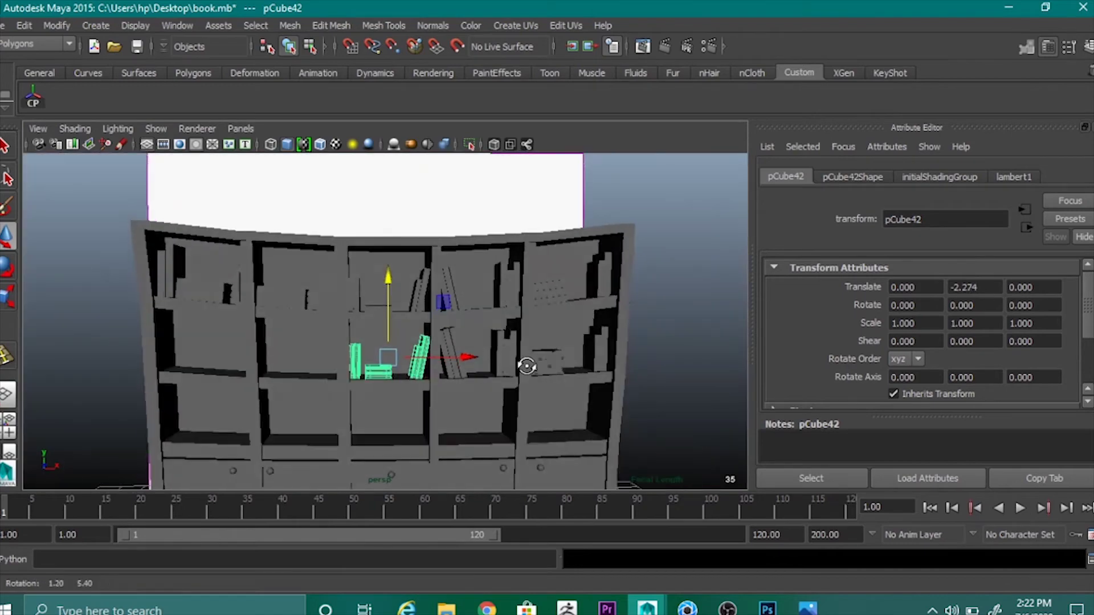
{"action": "left_click", "coordinate": [651, 407]}
Combine the stacked and upright books in the second top-row compartment into one mesh.
{"action": "left_click_drag", "start_coordinate": [641, 381], "coordinate": [305, 298], "text": "alt"}
{"action": "left_click", "coordinate": [306, 298]}
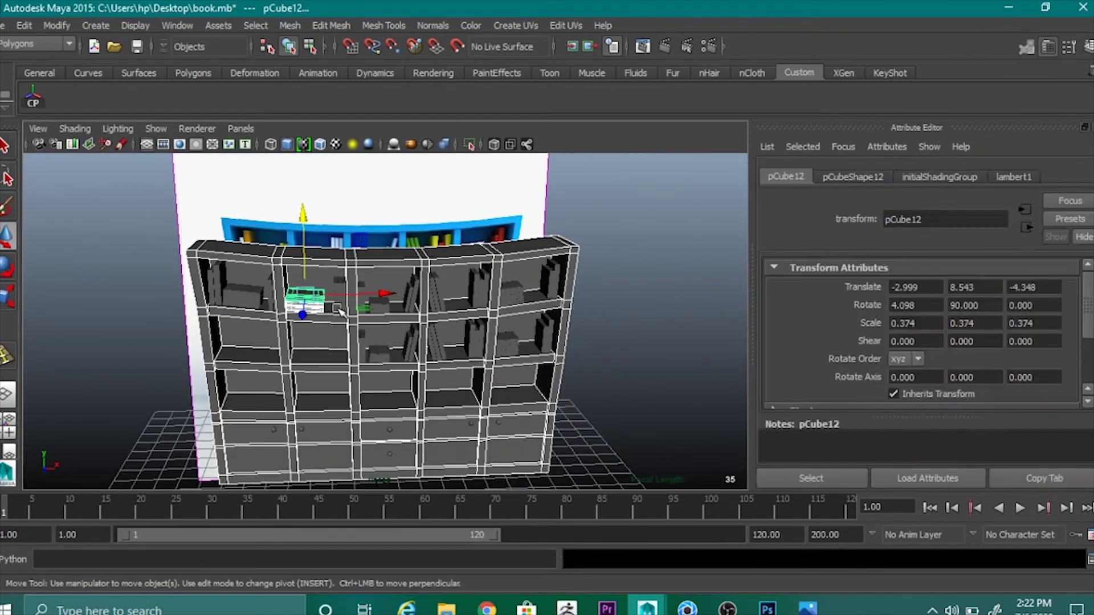
{"action": "left_click", "coordinate": [341, 282]}
{"action": "scroll", "coordinate": [426, 318], "scroll_direction": "up", "scroll_amount": 3}
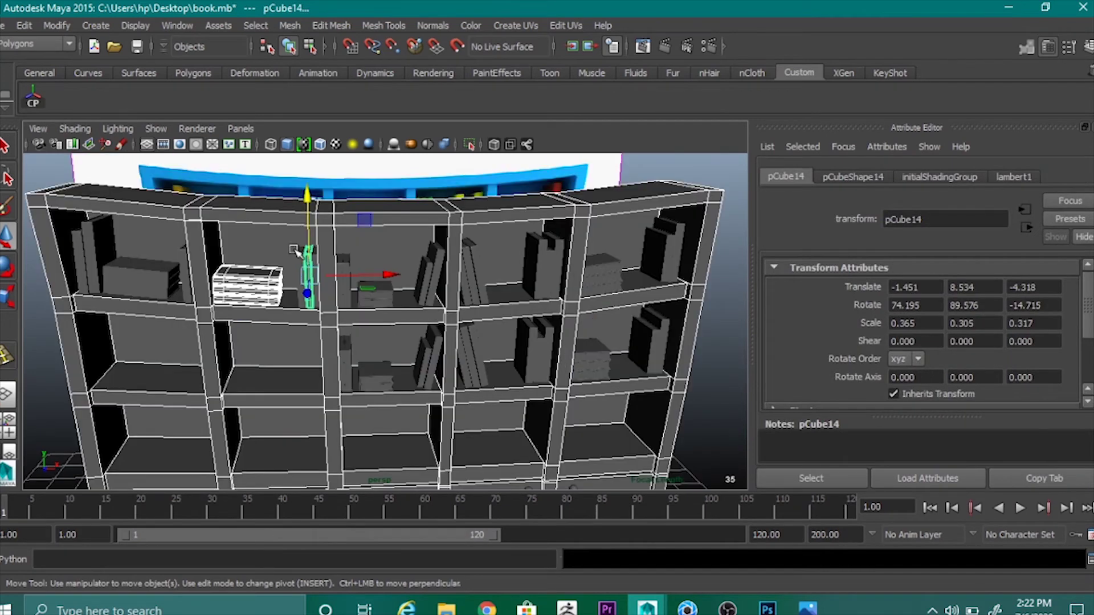
{"action": "left_click_drag", "start_coordinate": [311, 264], "coordinate": [319, 268], "text": "shift"}
{"action": "left_click_drag", "start_coordinate": [313, 205], "coordinate": [338, 219], "text": "shift"}
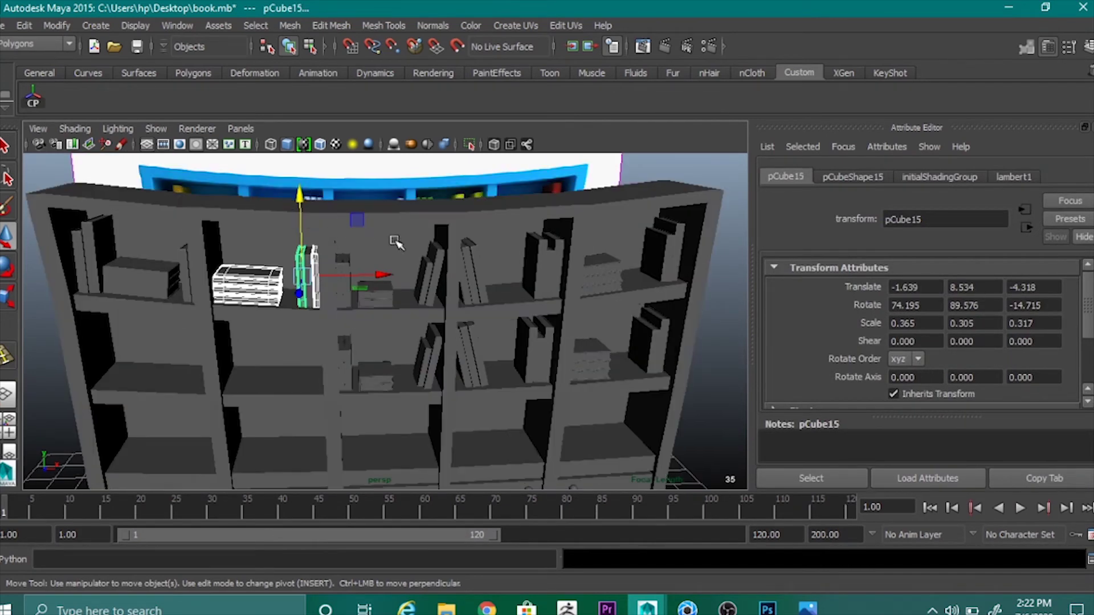
{"action": "left_click", "coordinate": [307, 260]}
{"action": "left_click", "coordinate": [308, 274]}
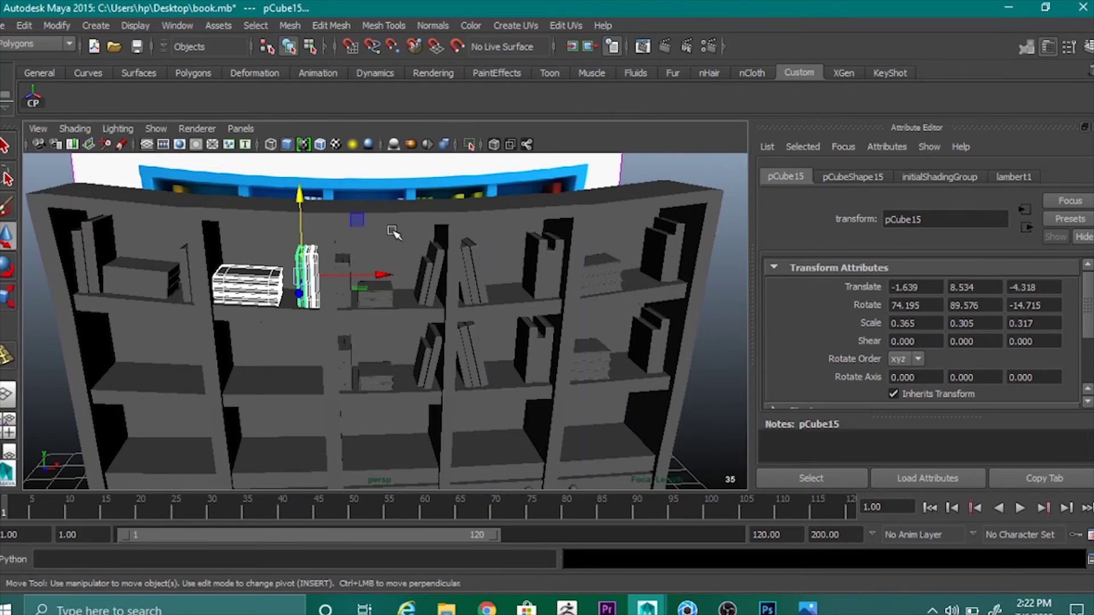
{"action": "left_click_drag", "start_coordinate": [392, 230], "coordinate": [385, 262], "text": "alt"}
{"action": "left_click", "coordinate": [288, 25]}
{"action": "left_click", "coordinate": [310, 77]}
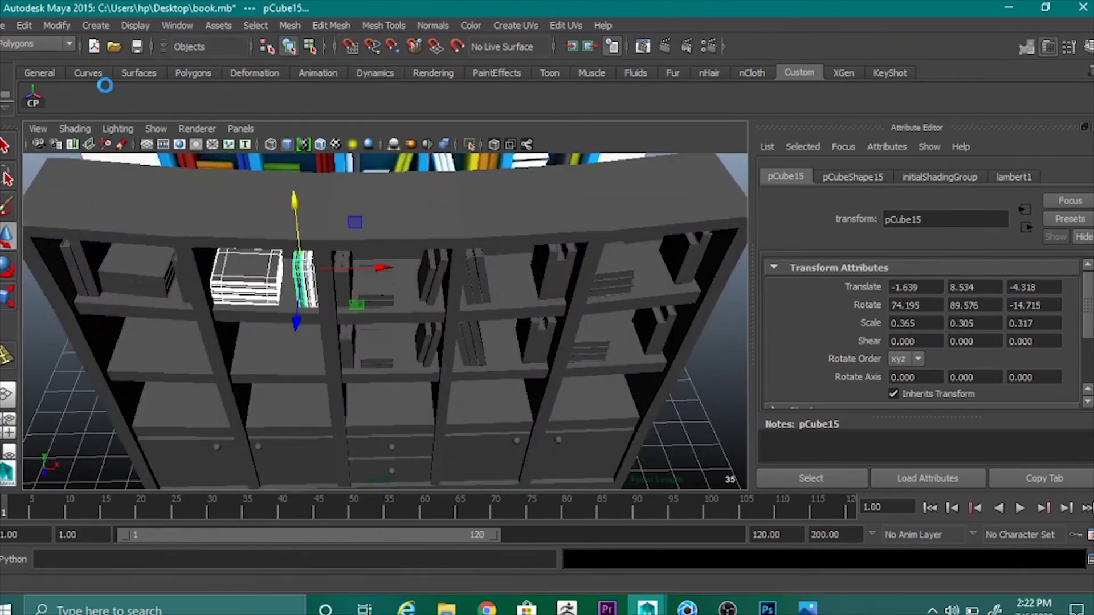
Centre the pivot of the second compartment's combined books and place a duplicate on the second-row shelf, about 2.318 units lower.
{"action": "left_click", "coordinate": [33, 98]}
{"action": "left_click_drag", "start_coordinate": [323, 343], "coordinate": [319, 293], "text": "alt"}
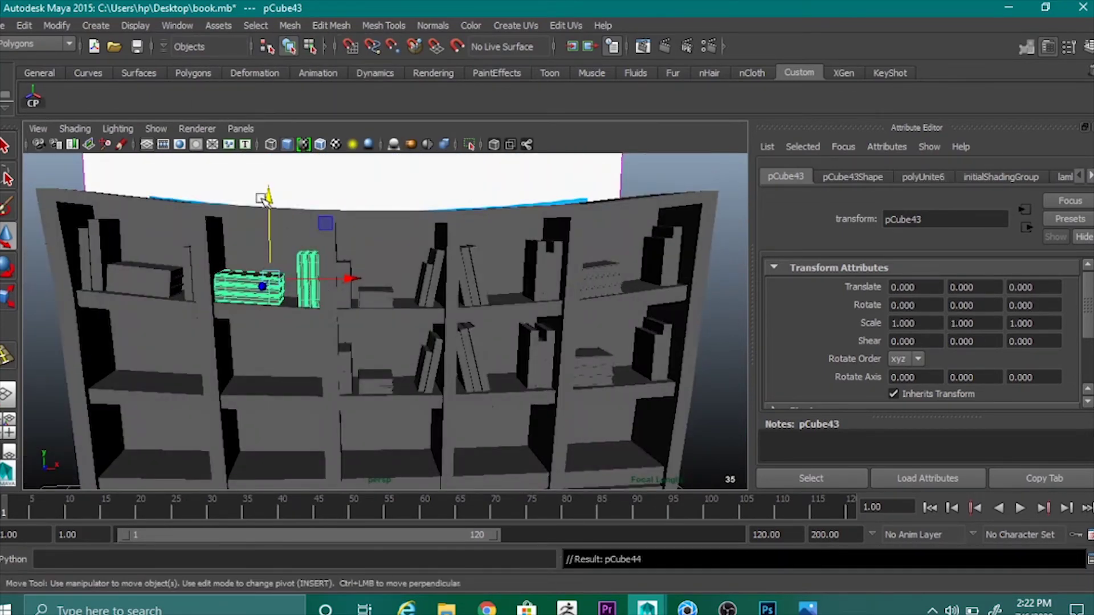
{"action": "left_click_drag", "start_coordinate": [263, 200], "coordinate": [279, 291]}
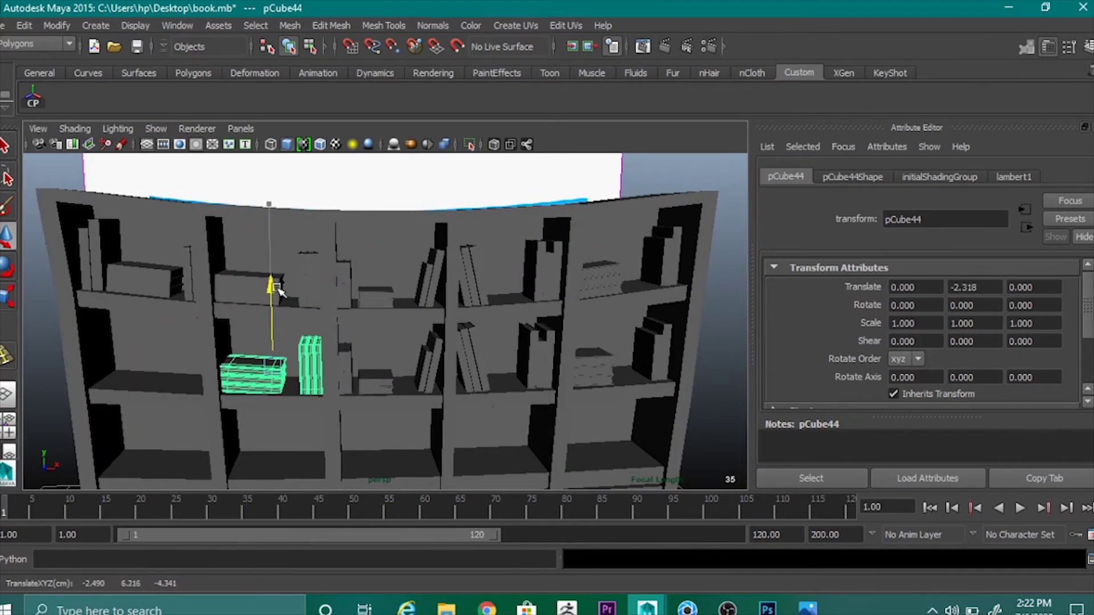
{"action": "scroll", "coordinate": [571, 431], "scroll_direction": "down", "scroll_amount": 5}
{"action": "left_click", "coordinate": [671, 404]}
{"action": "left_click_drag", "start_coordinate": [538, 404], "coordinate": [595, 425], "text": "alt"}
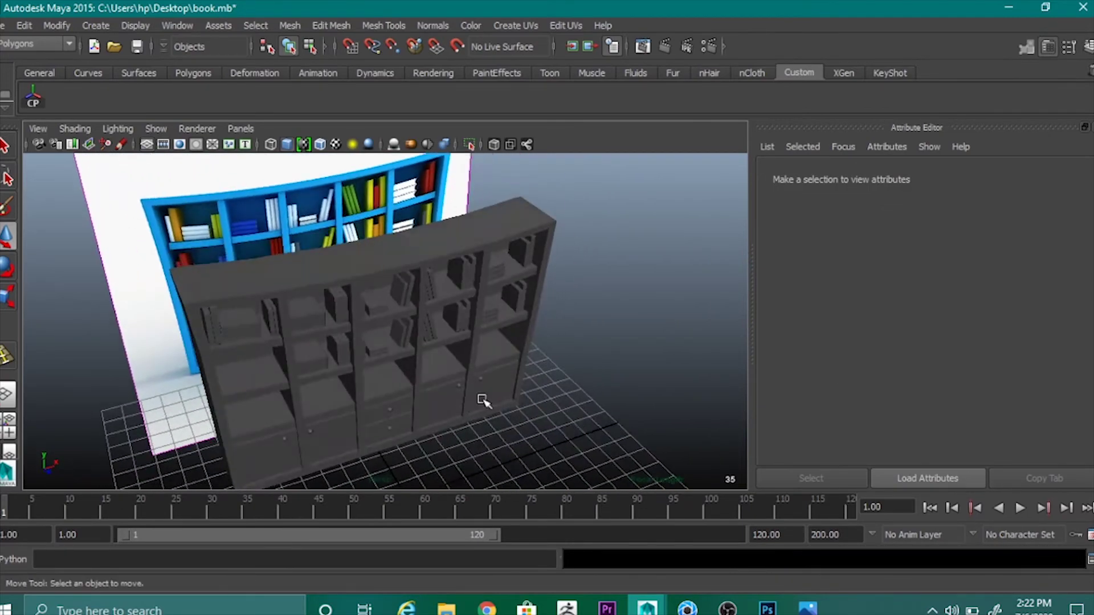
{"action": "left_click_drag", "start_coordinate": [483, 401], "coordinate": [332, 353], "text": "alt"}
Combine all upright and stacked books in the first top-row compartment into one mesh.
{"action": "scroll", "coordinate": [332, 352], "scroll_direction": "up", "scroll_amount": 5}
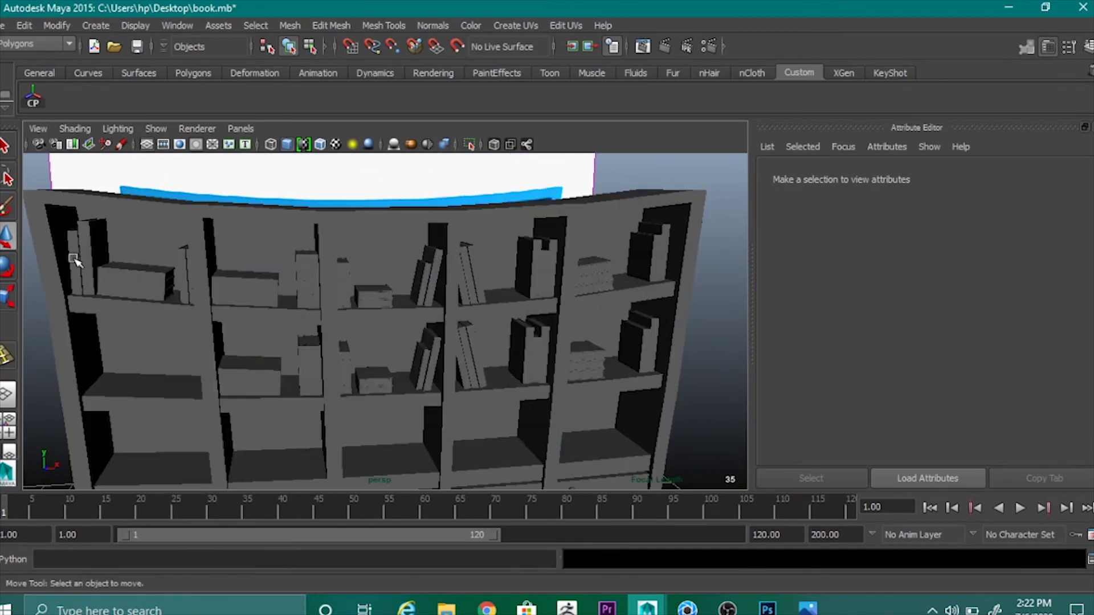
{"action": "left_click_drag", "start_coordinate": [73, 256], "coordinate": [141, 294]}
{"action": "left_click_drag", "start_coordinate": [173, 285], "coordinate": [179, 289], "text": "shift"}
{"action": "left_click", "coordinate": [191, 297]}
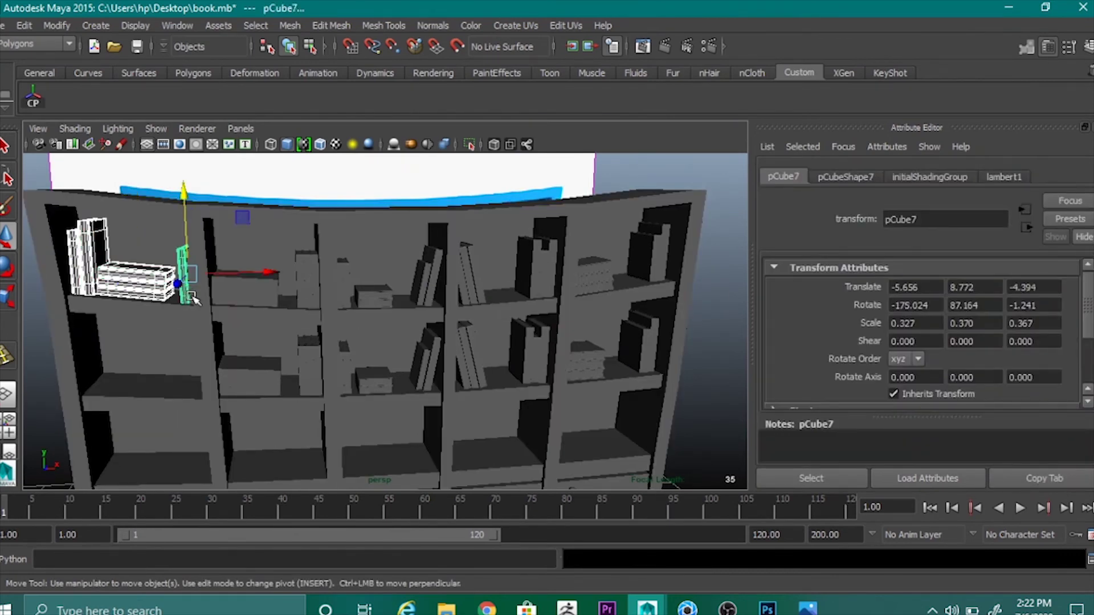
{"action": "left_click", "coordinate": [190, 298], "text": "shift"}
{"action": "left_click_drag", "start_coordinate": [232, 329], "coordinate": [267, 326], "text": "alt"}
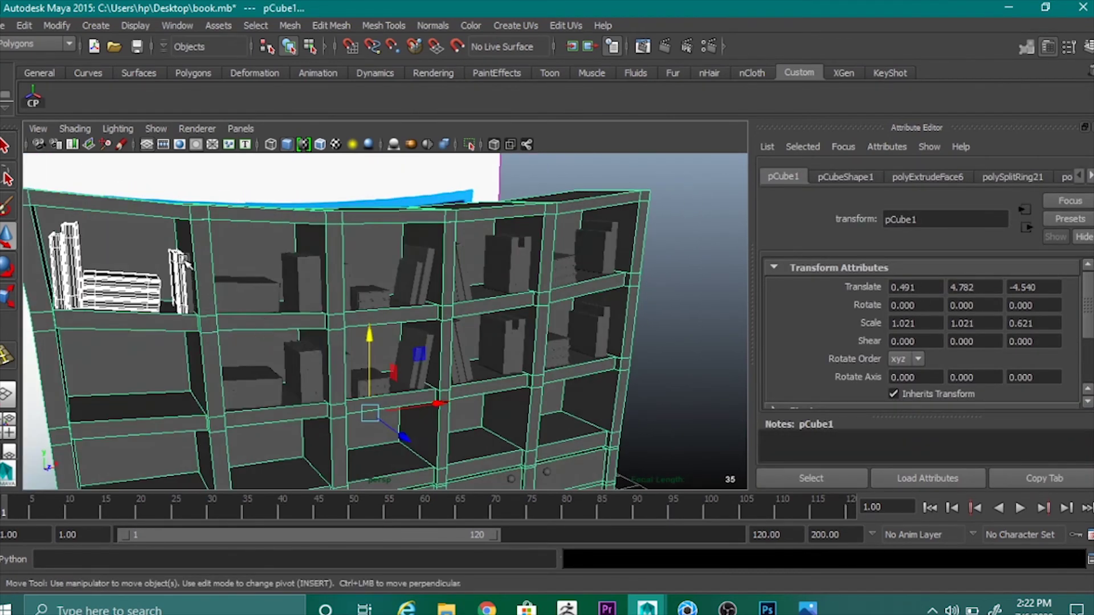
{"action": "left_click", "coordinate": [206, 311]}
{"action": "left_click", "coordinate": [265, 335], "text": "shift"}
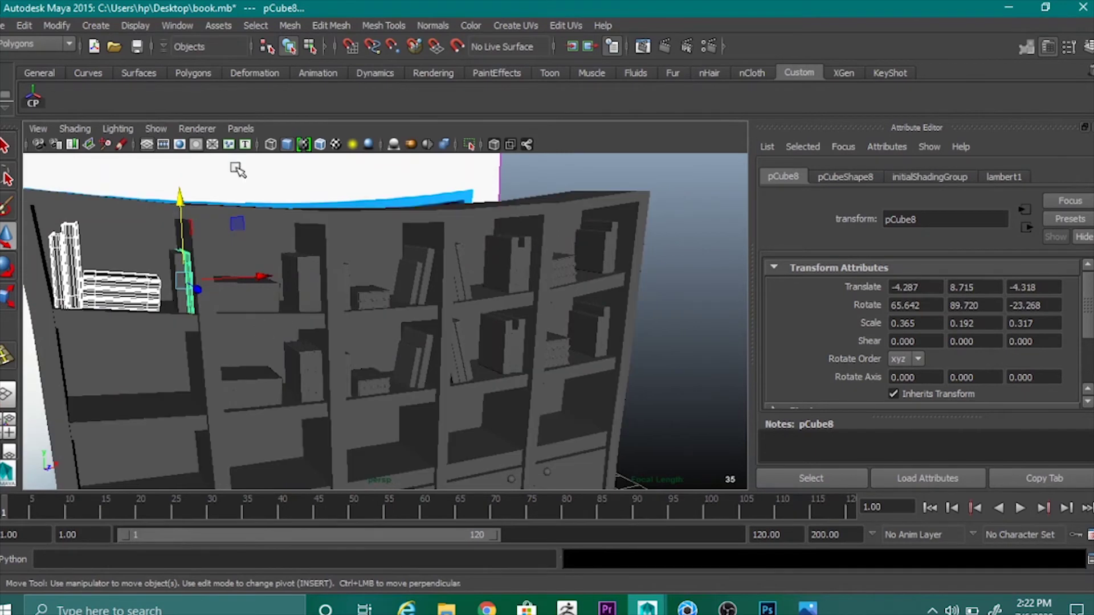
{"action": "left_click", "coordinate": [178, 260]}
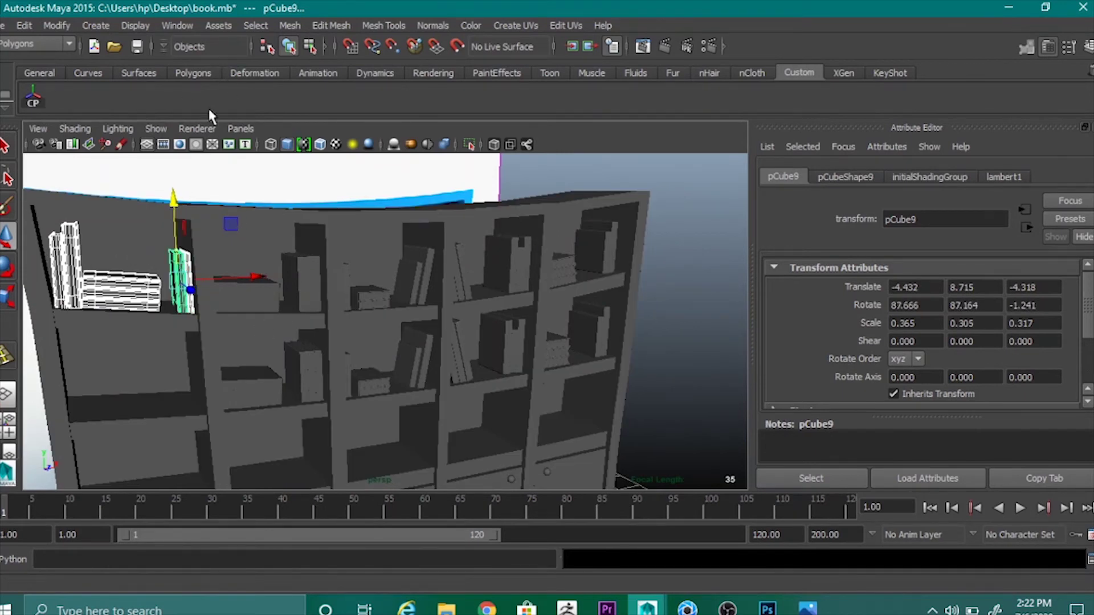
{"action": "left_click", "coordinate": [289, 26]}
{"action": "left_click", "coordinate": [303, 77]}
Place a duplicate of the first compartment's combined books on the second-row shelf directly below, about 2.450 units lower.
{"action": "left_click_drag", "start_coordinate": [355, 296], "coordinate": [323, 313], "text": "alt"}
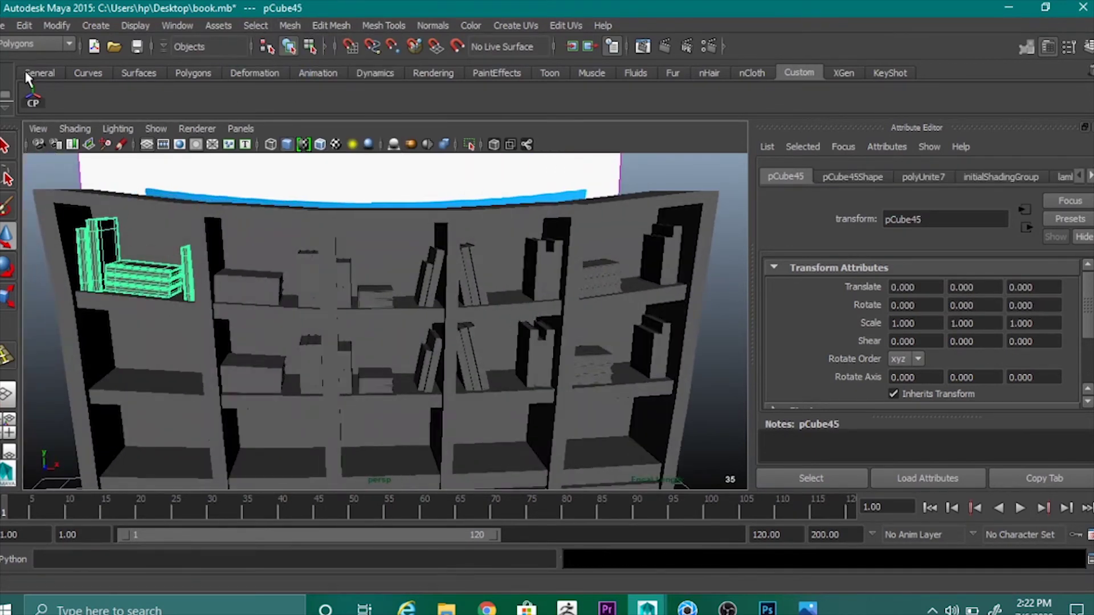
{"action": "key", "text": "w"}
{"action": "key", "text": "ctrl+d"}
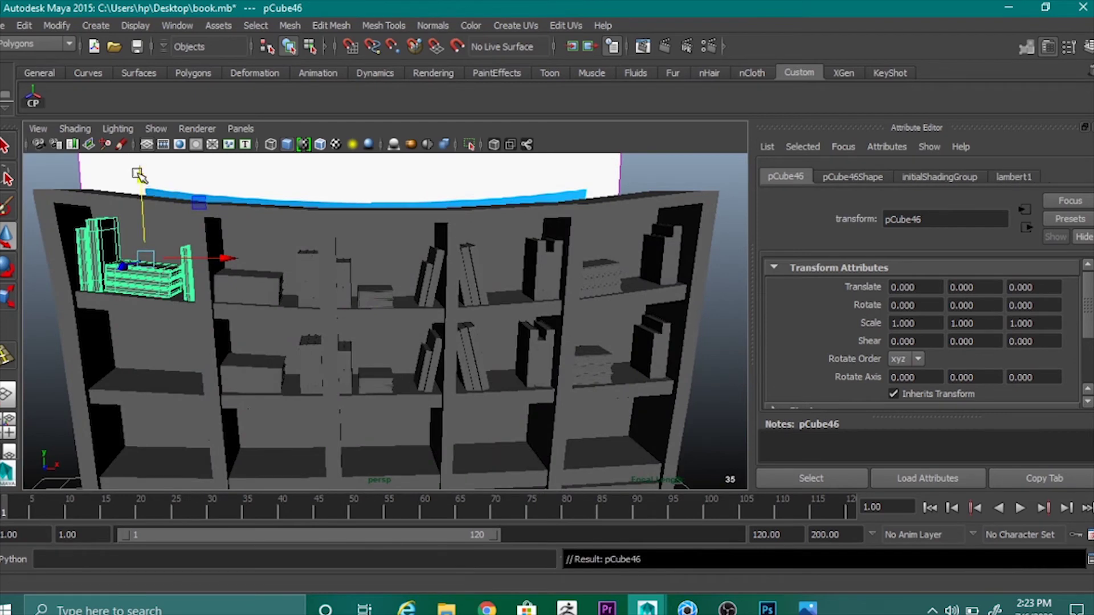
{"action": "left_click_drag", "start_coordinate": [137, 174], "coordinate": [154, 273]}
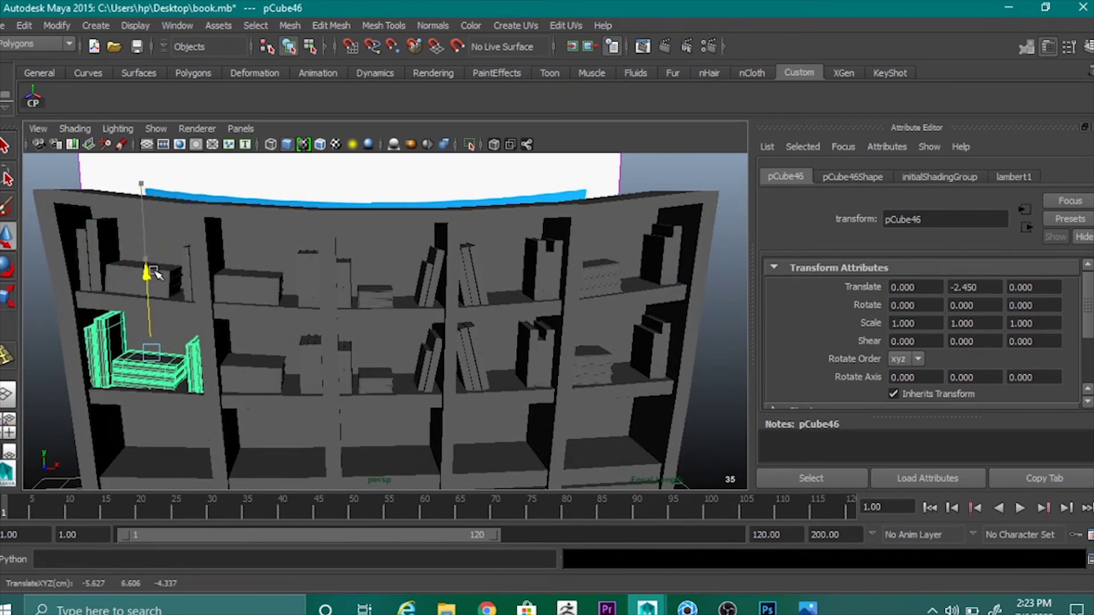
{"action": "scroll", "coordinate": [173, 287], "scroll_direction": "down", "scroll_amount": 5}
{"action": "left_click", "coordinate": [677, 372]}
{"action": "left_click_drag", "start_coordinate": [677, 372], "coordinate": [565, 360], "text": "alt"}
Duplicate the first compartment's second-row books, pull the copy out beside the bookcase's right end, and rotate it about 5.358° around Z.
{"action": "left_click_drag", "start_coordinate": [394, 346], "coordinate": [245, 328], "text": "alt"}
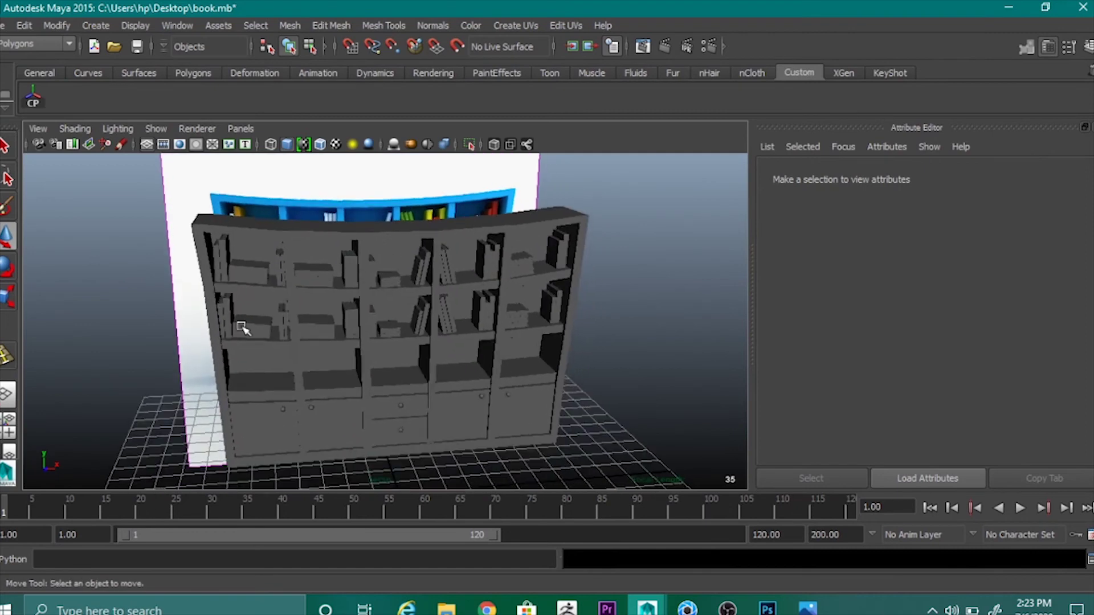
{"action": "left_click", "coordinate": [247, 330]}
{"action": "key", "text": "ctrl+d"}
{"action": "left_click_drag", "start_coordinate": [339, 312], "coordinate": [683, 358]}
{"action": "left_click_drag", "start_coordinate": [645, 326], "coordinate": [685, 376]}
{"action": "middle_click_drag", "start_coordinate": [685, 377], "coordinate": [686, 370]}
{"action": "key", "text": "e"}
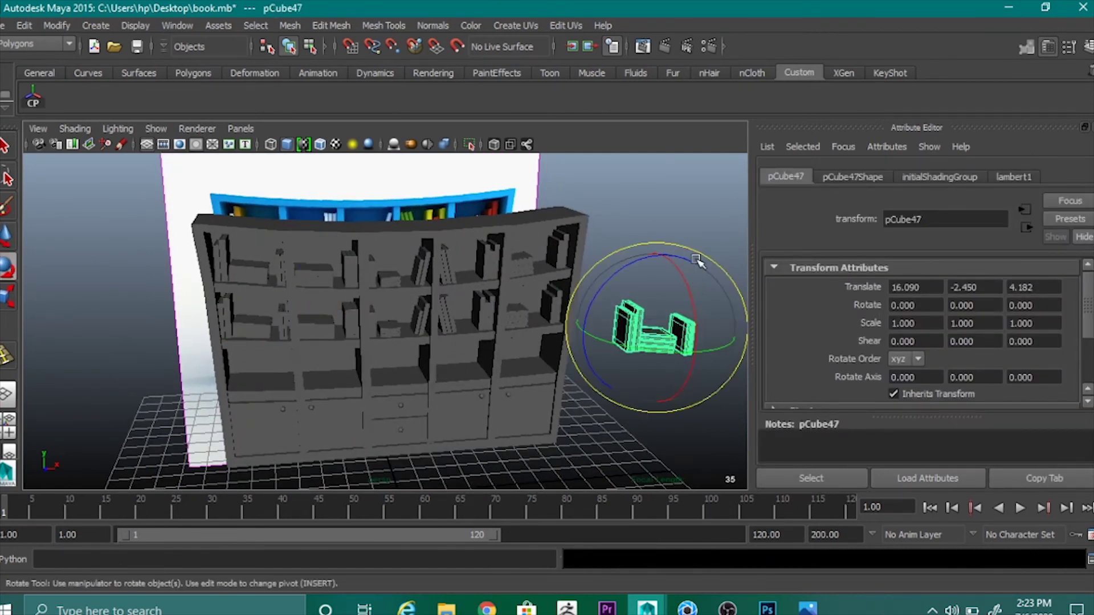
{"action": "left_click_drag", "start_coordinate": [650, 256], "coordinate": [649, 260]}
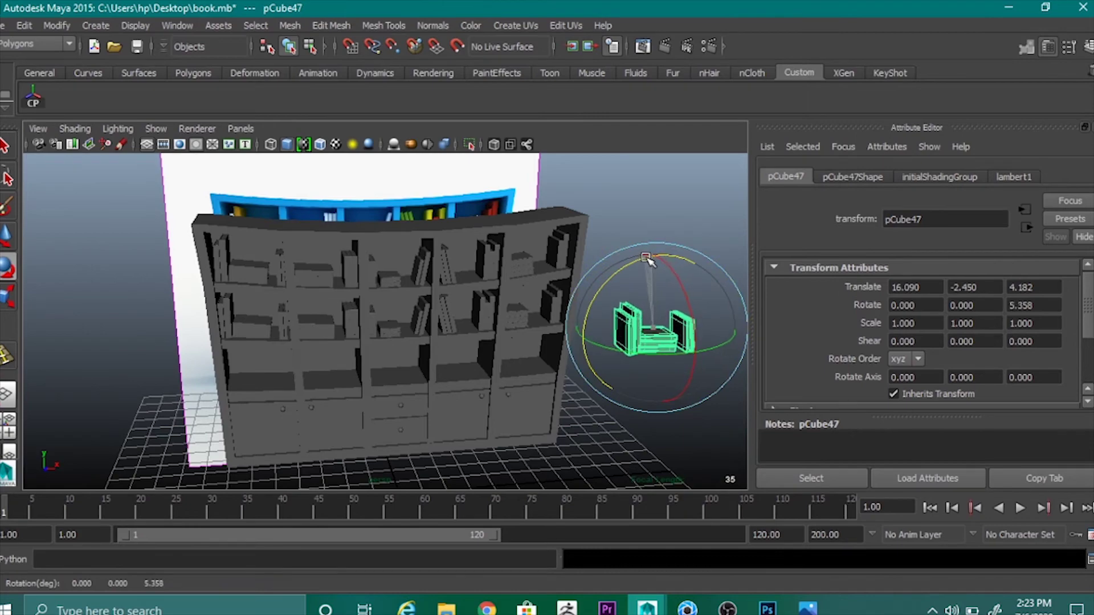
Move the duplicated books into the fifth compartment's third-row shelf, at a translation of about 12.076, -4.760, -0.730.
{"action": "key", "text": "w"}
{"action": "middle_click_drag", "start_coordinate": [721, 325], "coordinate": [609, 341]}
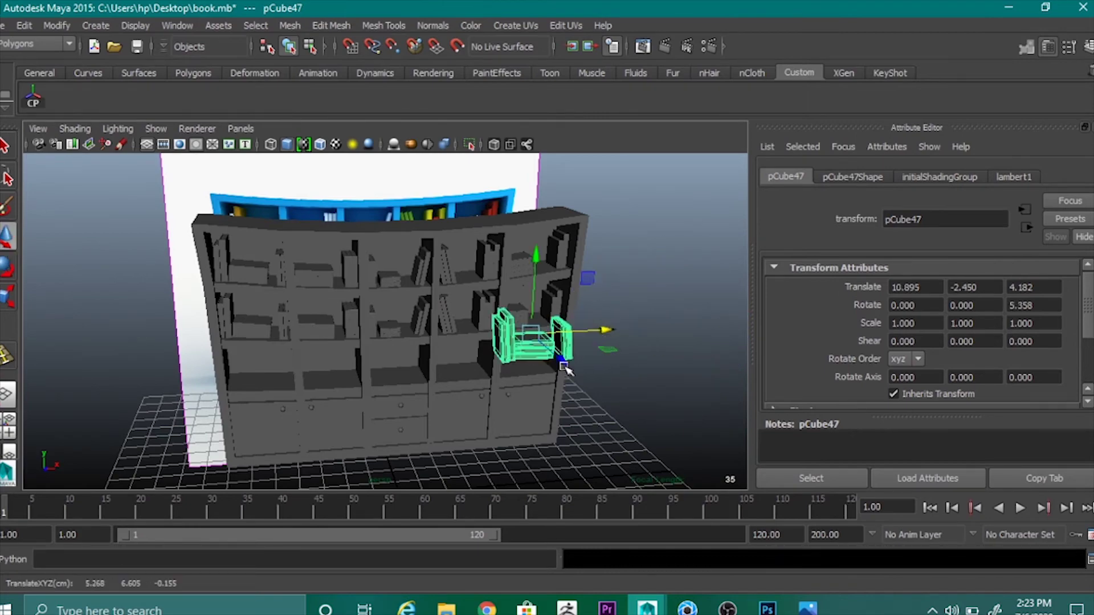
{"action": "left_click_drag", "start_coordinate": [563, 368], "coordinate": [474, 379], "text": "alt"}
{"action": "left_click_drag", "start_coordinate": [405, 440], "coordinate": [491, 386]}
{"action": "left_click_drag", "start_coordinate": [521, 265], "coordinate": [522, 316]}
{"action": "left_click_drag", "start_coordinate": [550, 434], "coordinate": [547, 399], "text": "alt"}
{"action": "middle_click_drag", "start_coordinate": [547, 399], "coordinate": [573, 393]}
Adjust the Z rotation of the duplicated books on the third-row shelf to about 1.080°.
{"action": "key", "text": "e"}
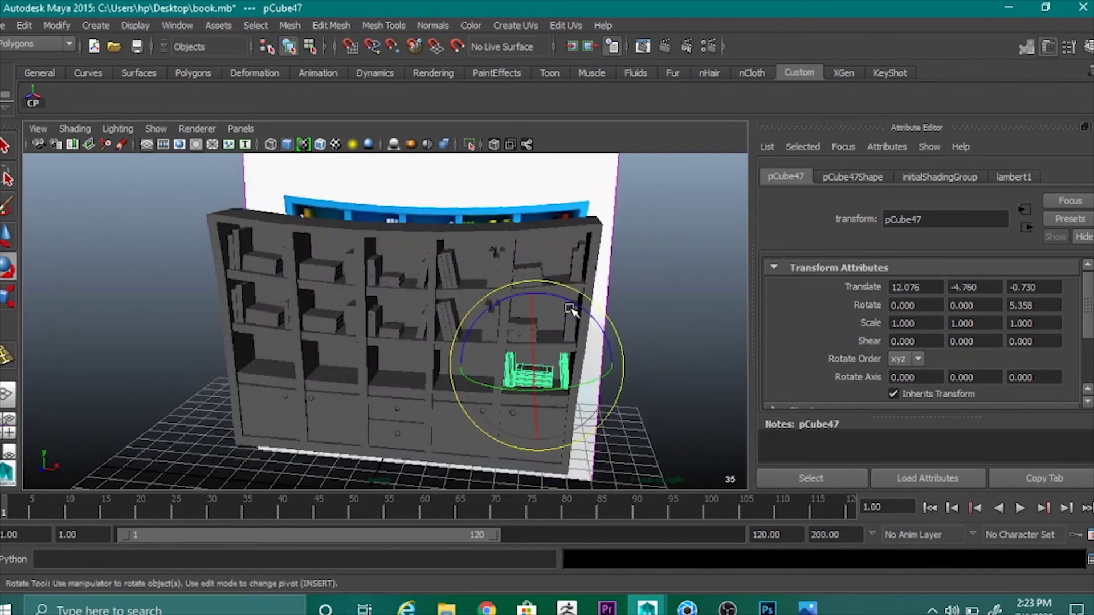
{"action": "left_click_drag", "start_coordinate": [570, 309], "coordinate": [576, 306]}
{"action": "key", "text": "w"}
{"action": "scroll", "coordinate": [563, 343], "scroll_direction": "up", "scroll_amount": 5}
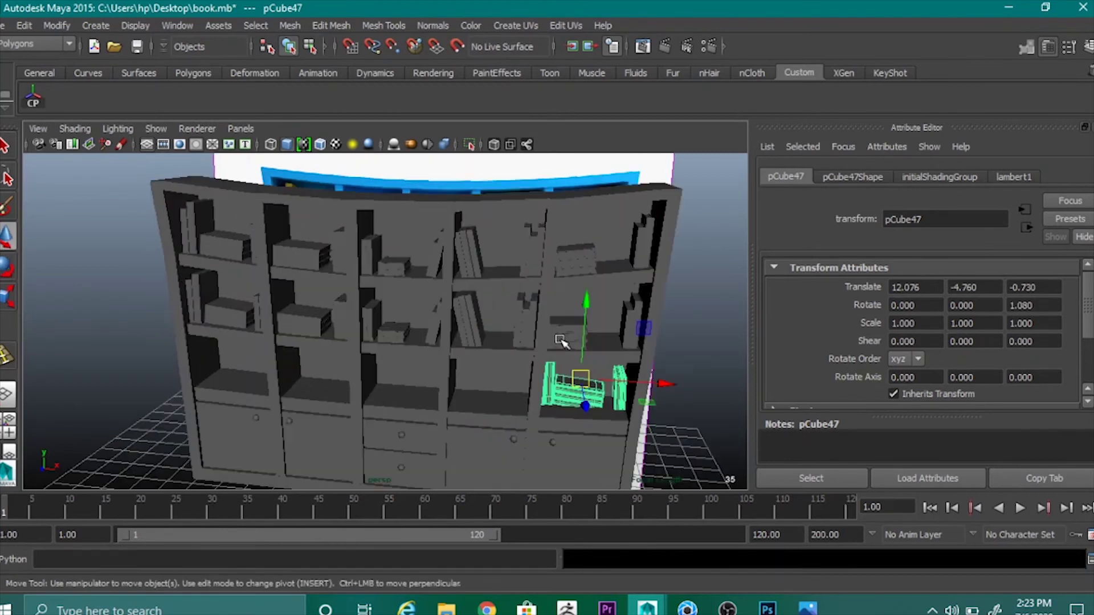
{"action": "middle_click_drag", "start_coordinate": [627, 373], "coordinate": [589, 321], "text": "alt"}
{"action": "key", "text": "e"}
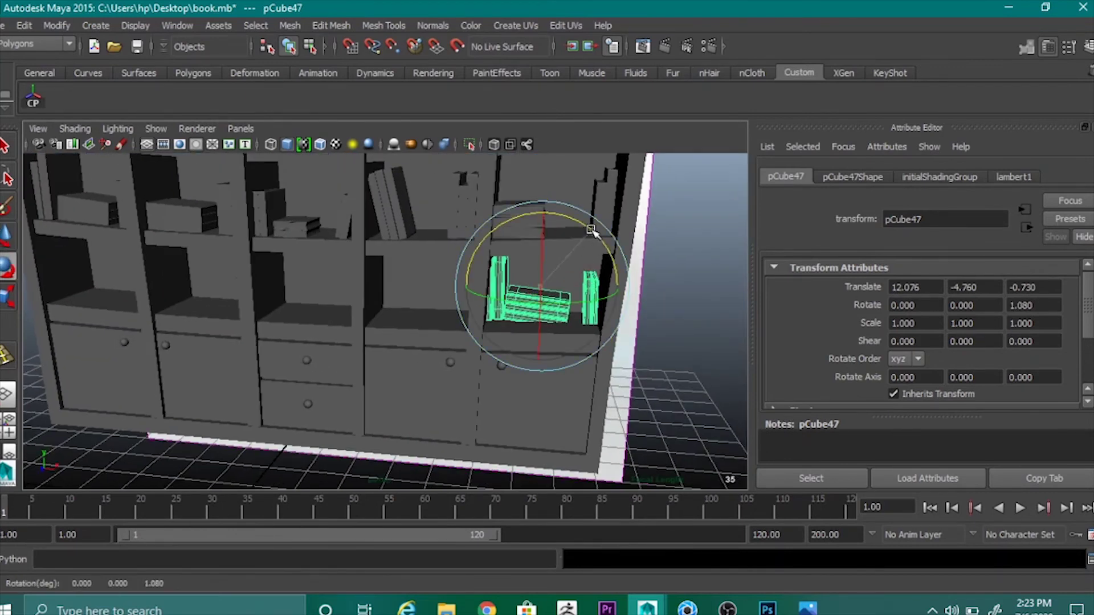
{"action": "left_click_drag", "start_coordinate": [593, 232], "coordinate": [589, 230]}
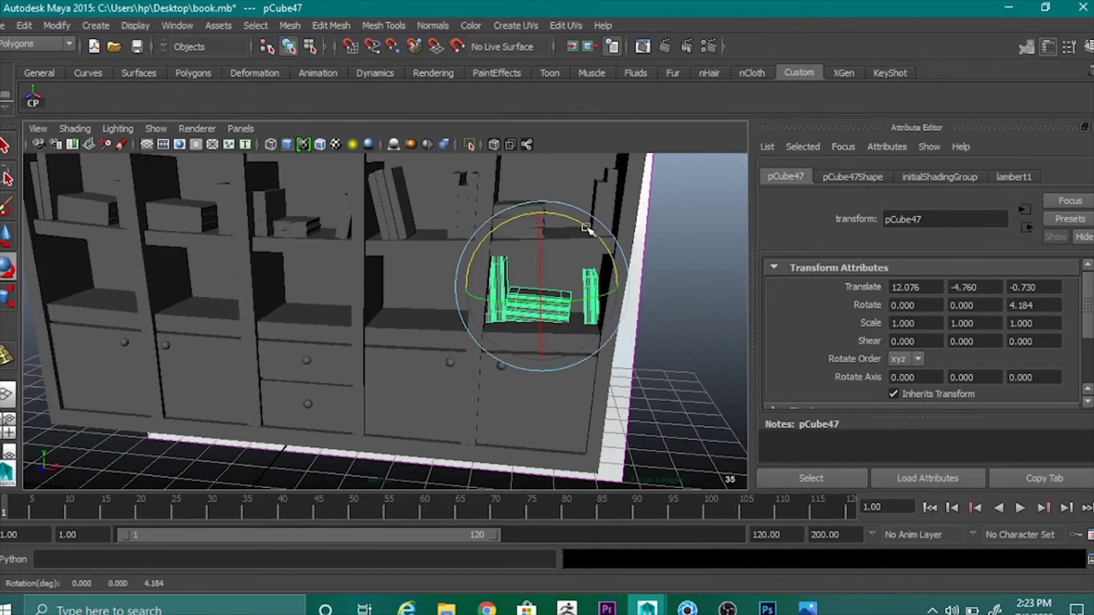
{"action": "key", "text": "ctrl+z"}
Separate the duplicated third-row books into individual meshes and select the upright books at the compartment's left side.
{"action": "left_click", "coordinate": [291, 25]}
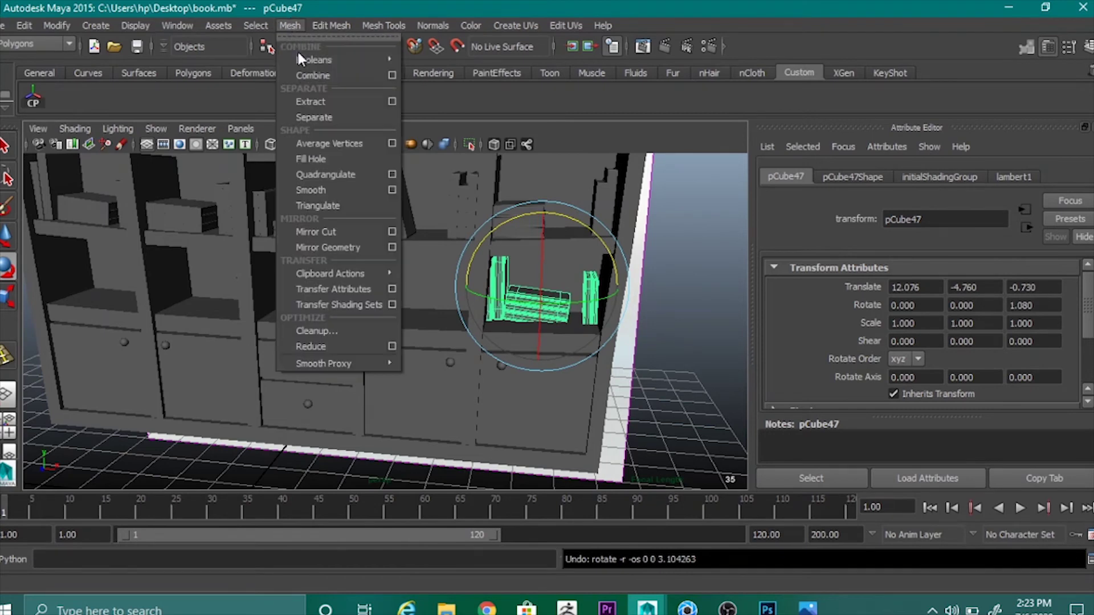
{"action": "left_click", "coordinate": [306, 116]}
{"action": "left_click", "coordinate": [491, 279]}
{"action": "left_click", "coordinate": [489, 299]}
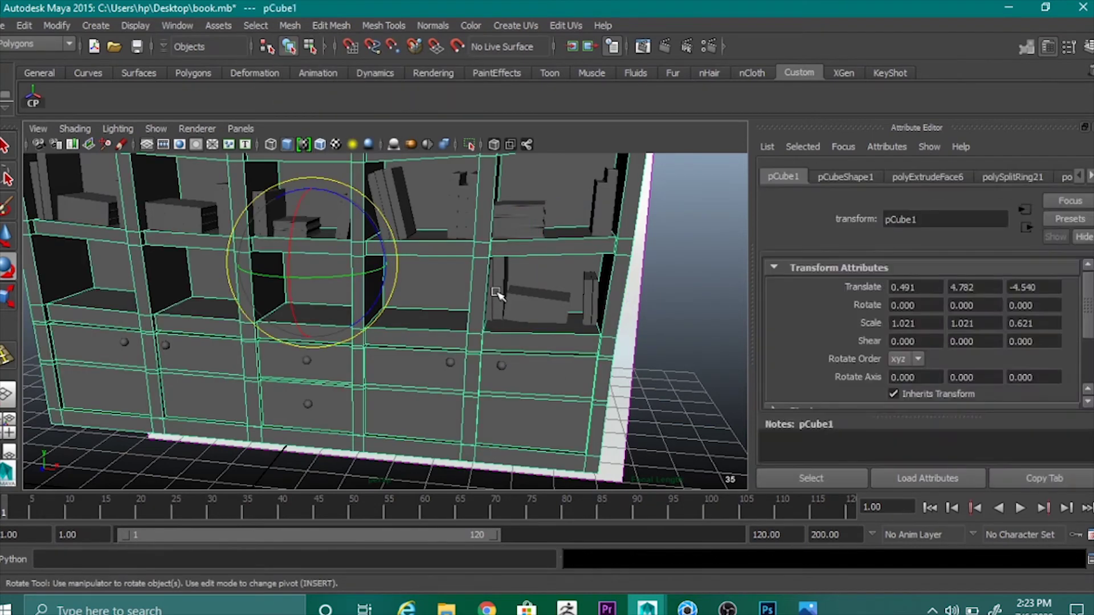
{"action": "left_click", "coordinate": [494, 310]}
{"action": "left_click", "coordinate": [488, 318]}
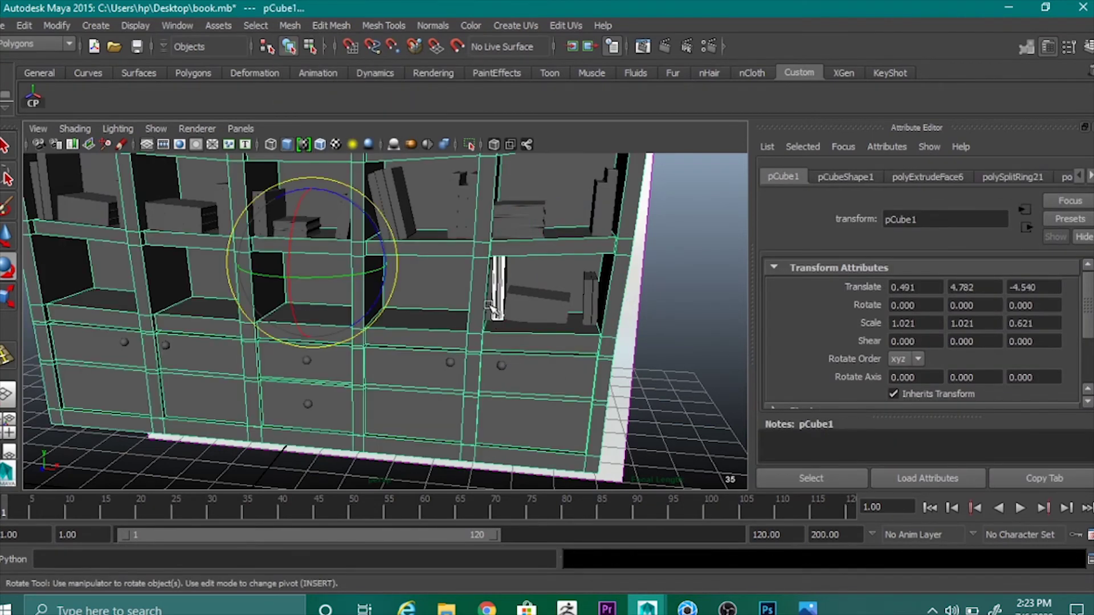
{"action": "left_click", "coordinate": [475, 314], "text": "shift"}
{"action": "scroll", "coordinate": [527, 320], "scroll_direction": "up", "scroll_amount": 3}
{"action": "left_click", "coordinate": [534, 336], "text": "shift"}
{"action": "left_click", "coordinate": [566, 316], "text": "shift"}
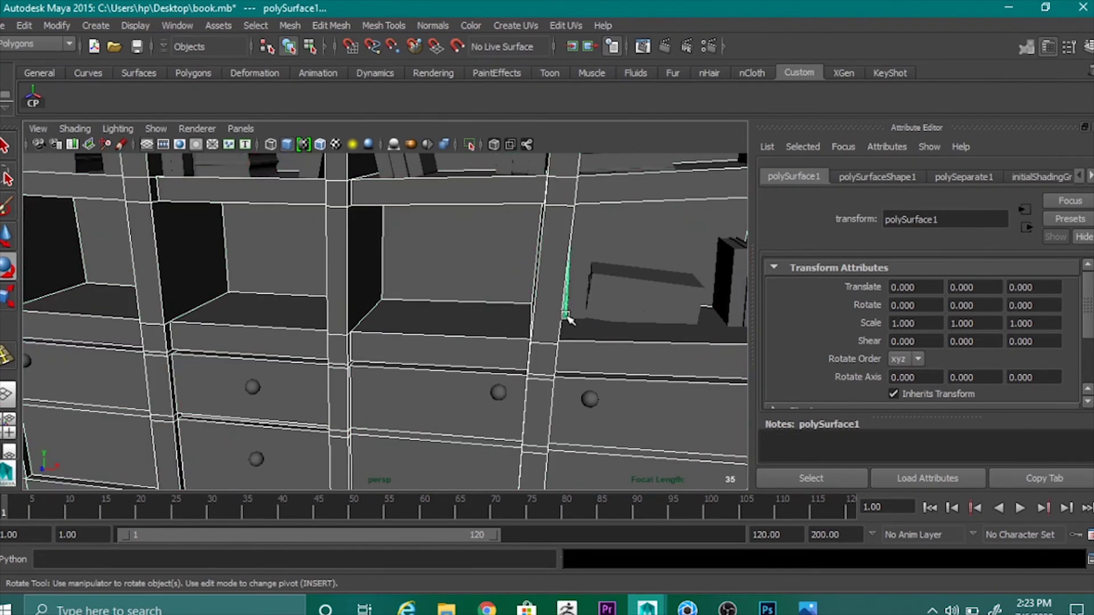
{"action": "left_click", "coordinate": [582, 280]}
{"action": "mouse_move", "coordinate": [583, 281]}
{"action": "left_mouse_down", "text": "alt"}
{"action": "mouse_move", "coordinate": [616, 415]}
{"action": "mouse_move", "coordinate": [556, 310]}
{"action": "mouse_move", "coordinate": [564, 288]}
{"action": "left_mouse_up", "text": "alt"}
Straighten the left upright books to about -1.249° around Z and seat them on the shelf at about 0.164, -0.113, 0.663.
{"action": "left_click", "coordinate": [32, 98]}
{"action": "key", "text": "w"}
{"action": "key", "text": "e"}
{"action": "left_click_drag", "start_coordinate": [670, 263], "coordinate": [661, 232]}
{"action": "key", "text": "w"}
{"action": "left_click_drag", "start_coordinate": [681, 291], "coordinate": [694, 293]}
{"action": "left_click_drag", "start_coordinate": [699, 393], "coordinate": [686, 339], "text": "alt"}
{"action": "left_click_drag", "start_coordinate": [602, 182], "coordinate": [603, 192]}
{"action": "left_click_drag", "start_coordinate": [674, 337], "coordinate": [687, 380], "text": "alt"}
{"action": "left_click_drag", "start_coordinate": [682, 276], "coordinate": [685, 274]}
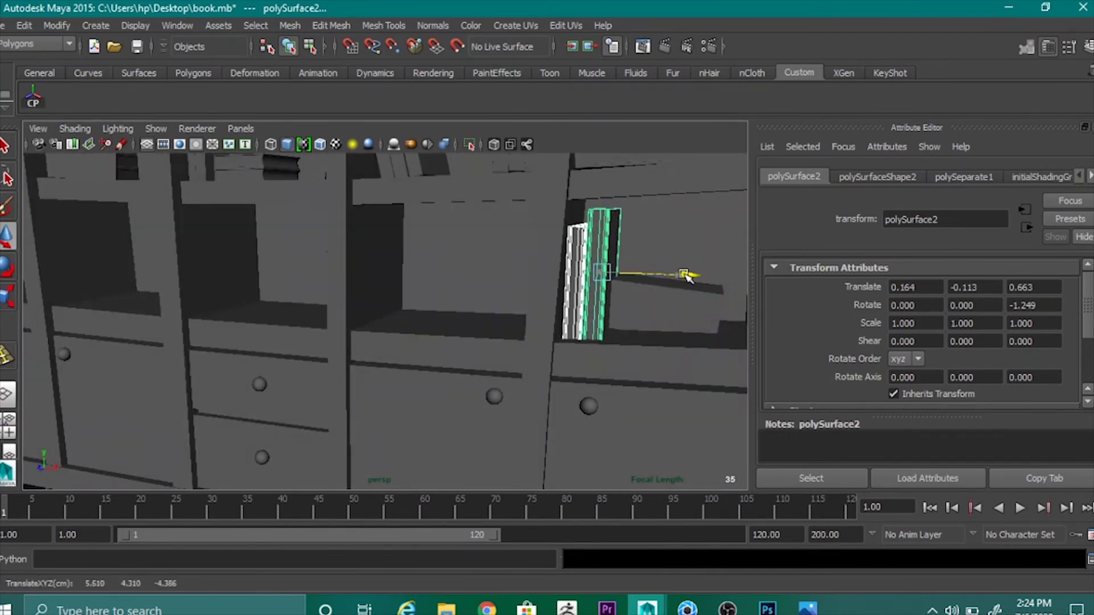
Combine the three stacked books in the fifth compartment's third row into one mesh.
{"action": "left_click", "coordinate": [673, 305]}
{"action": "left_click", "coordinate": [679, 291]}
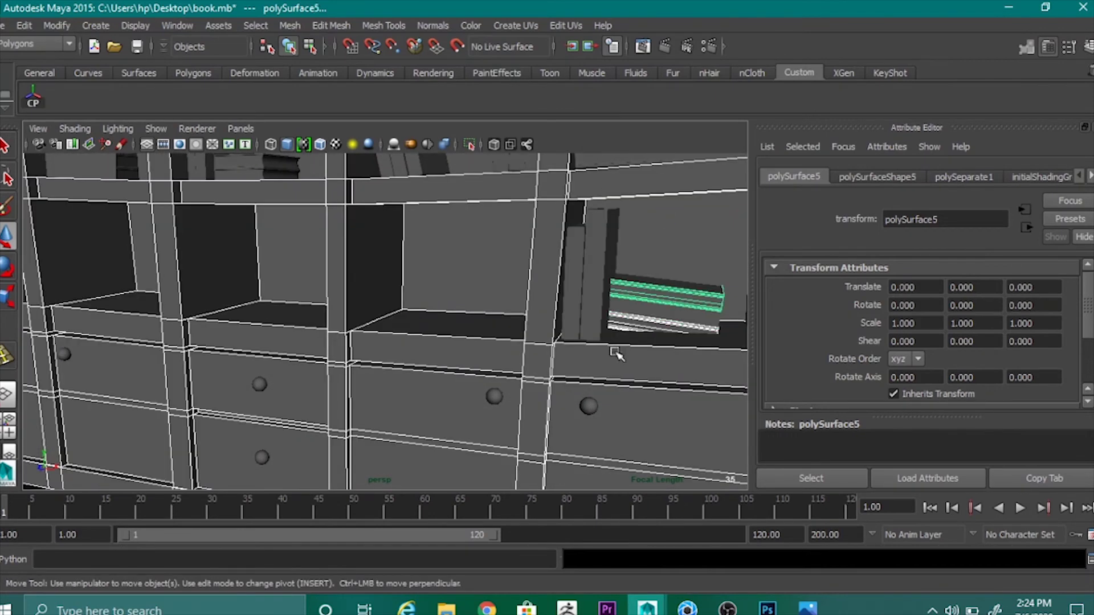
{"action": "left_click", "coordinate": [677, 331]}
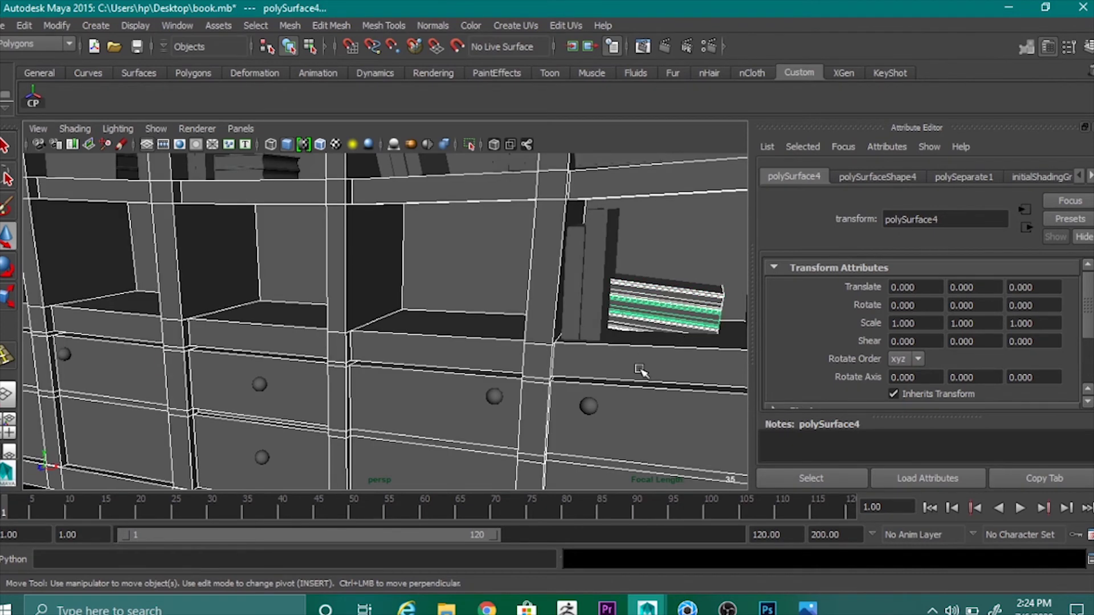
{"action": "left_click", "coordinate": [289, 26]}
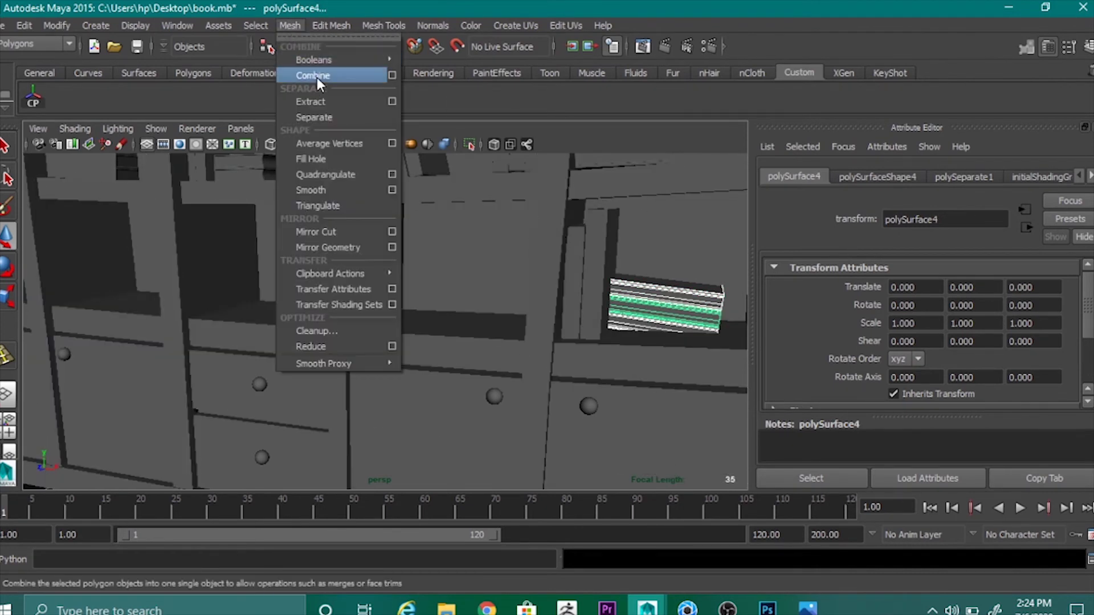
{"action": "left_click", "coordinate": [317, 78]}
Level the combined book stack by rotating it about 6.550° around Z and bring it forward about 0.723 units.
{"action": "key", "text": "e"}
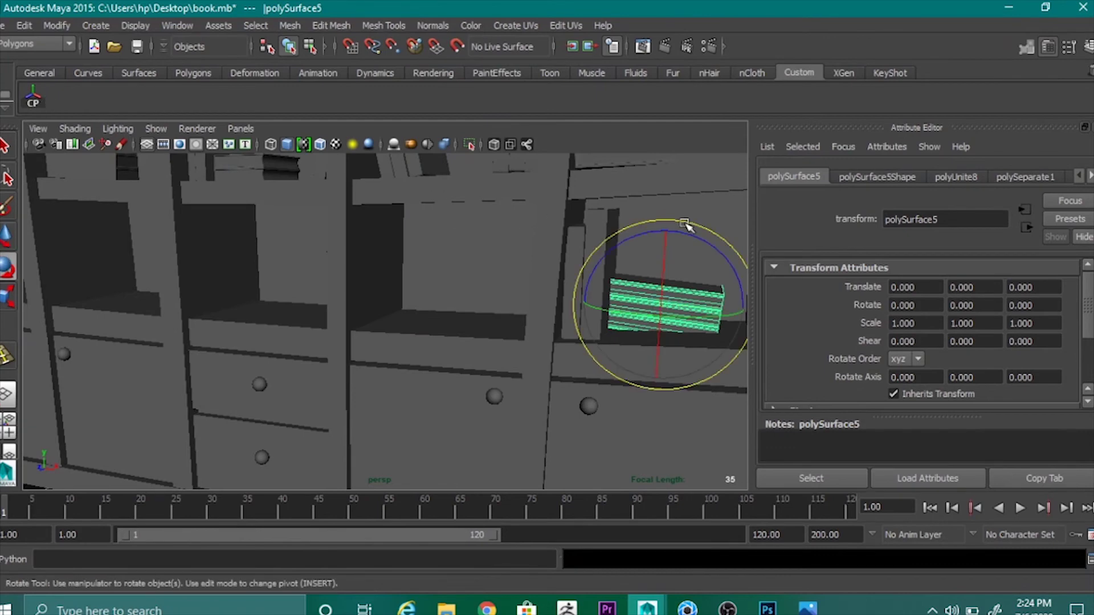
{"action": "left_click_drag", "start_coordinate": [687, 225], "coordinate": [709, 236]}
{"action": "key", "text": "w"}
{"action": "mouse_move", "coordinate": [650, 321]}
{"action": "left_mouse_down", "text": "alt"}
{"action": "mouse_move", "coordinate": [665, 308]}
{"action": "mouse_move", "coordinate": [656, 326]}
{"action": "left_mouse_up", "text": "alt"}
{"action": "key", "text": "e"}
{"action": "left_click_drag", "start_coordinate": [676, 246], "coordinate": [552, 390]}
{"action": "key", "text": "ctrl+z"}
{"action": "key", "text": "w"}
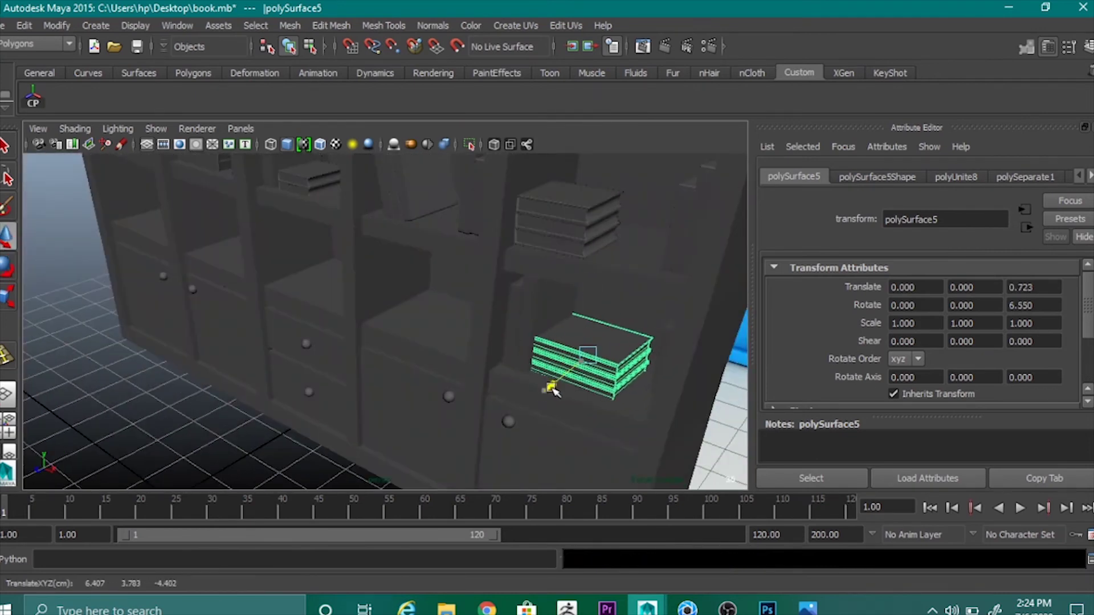
Fit the book stack between the upright books by shifting it to about 0.117 in X and 0.845 in Z.
{"action": "left_click_drag", "start_coordinate": [658, 376], "coordinate": [666, 380]}
{"action": "left_click_drag", "start_coordinate": [627, 398], "coordinate": [676, 415], "text": "alt"}
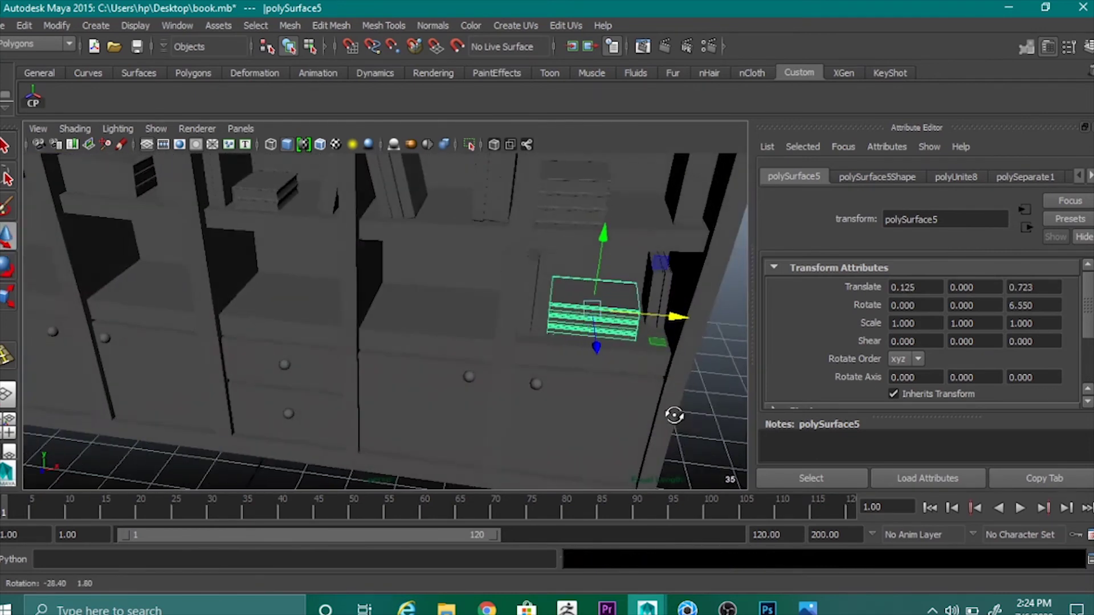
{"action": "left_click_drag", "start_coordinate": [592, 345], "coordinate": [595, 352]}
{"action": "scroll", "coordinate": [604, 346], "scroll_direction": "up", "scroll_amount": 5}
{"action": "middle_click_drag", "start_coordinate": [608, 344], "coordinate": [449, 299], "text": "alt"}
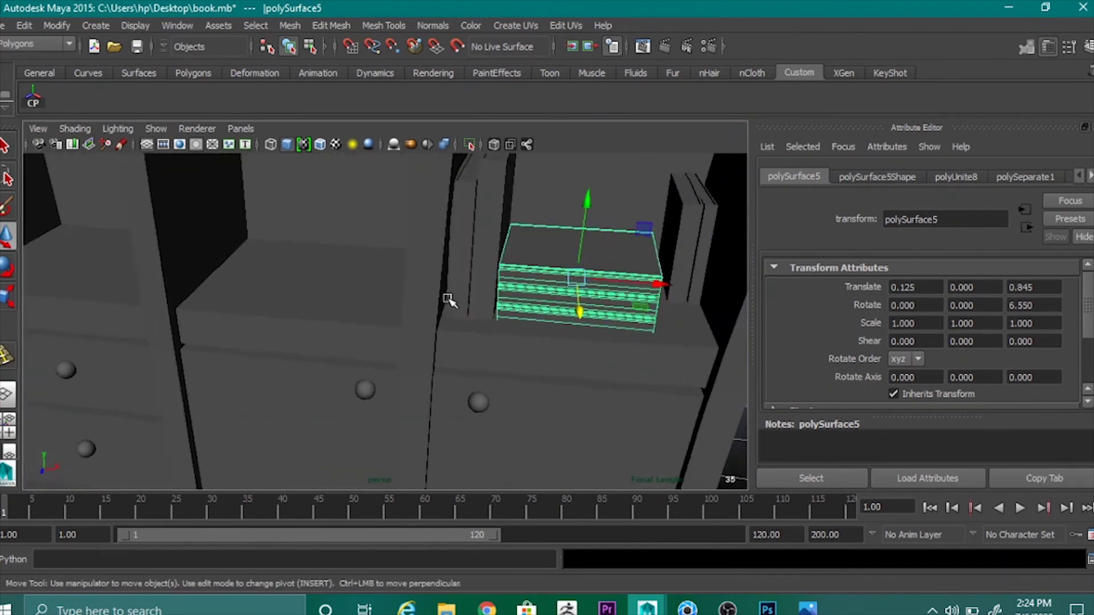
{"action": "left_click_drag", "start_coordinate": [658, 289], "coordinate": [657, 289]}
{"action": "scroll", "coordinate": [678, 352], "scroll_direction": "down", "scroll_amount": 3}
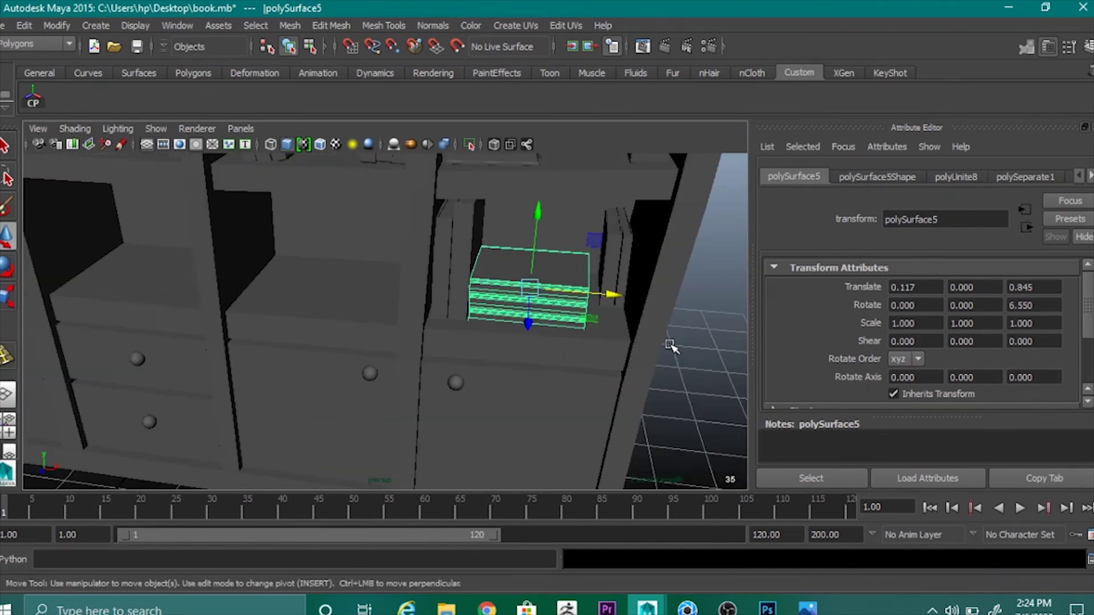
{"action": "key", "text": "e"}
{"action": "left_click_drag", "start_coordinate": [601, 253], "coordinate": [656, 176]}
{"action": "key", "text": "w"}
{"action": "left_click", "coordinate": [677, 325]}
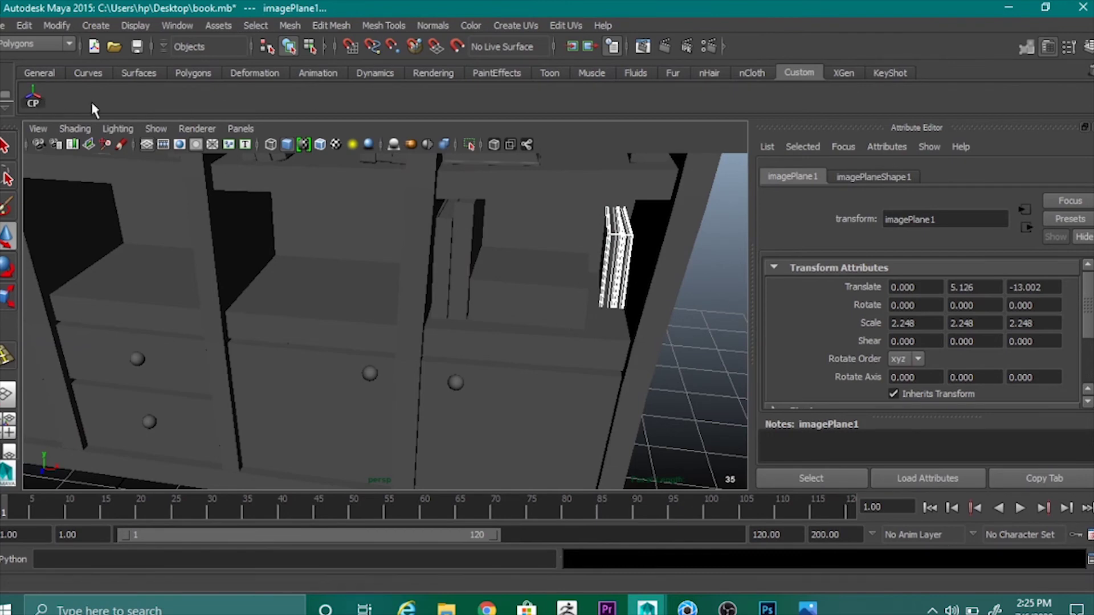
{"action": "mouse_move", "coordinate": [686, 299]}
{"action": "left_mouse_down", "text": "alt"}
{"action": "mouse_move", "coordinate": [627, 288]}
{"action": "mouse_move", "coordinate": [688, 313]}
{"action": "left_mouse_up", "text": "alt"}
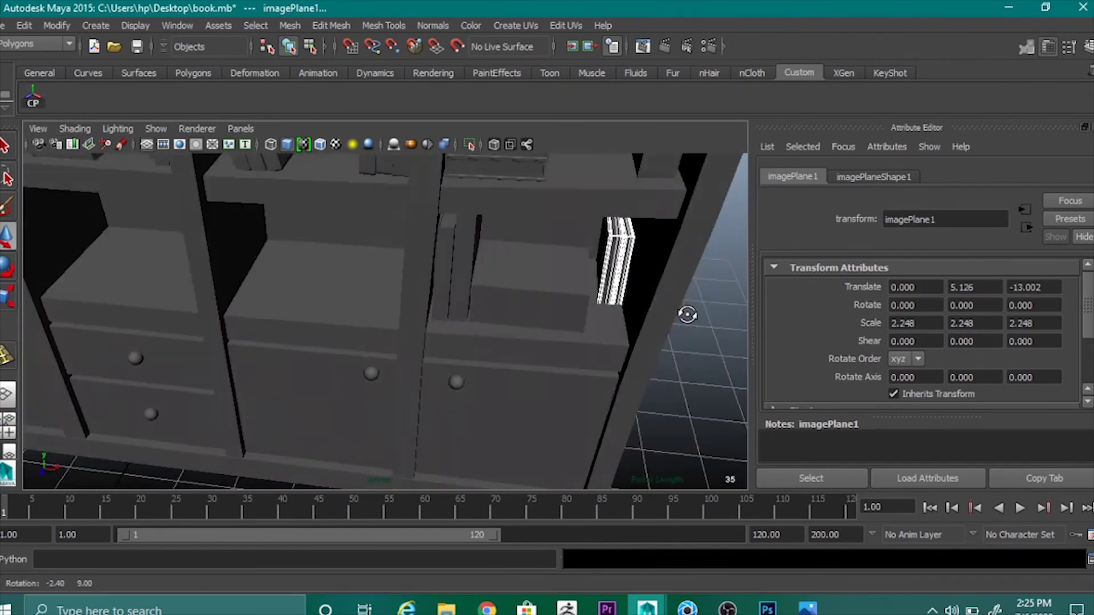
{"action": "left_click", "coordinate": [626, 249]}
{"action": "key", "text": "ctrl+z"}
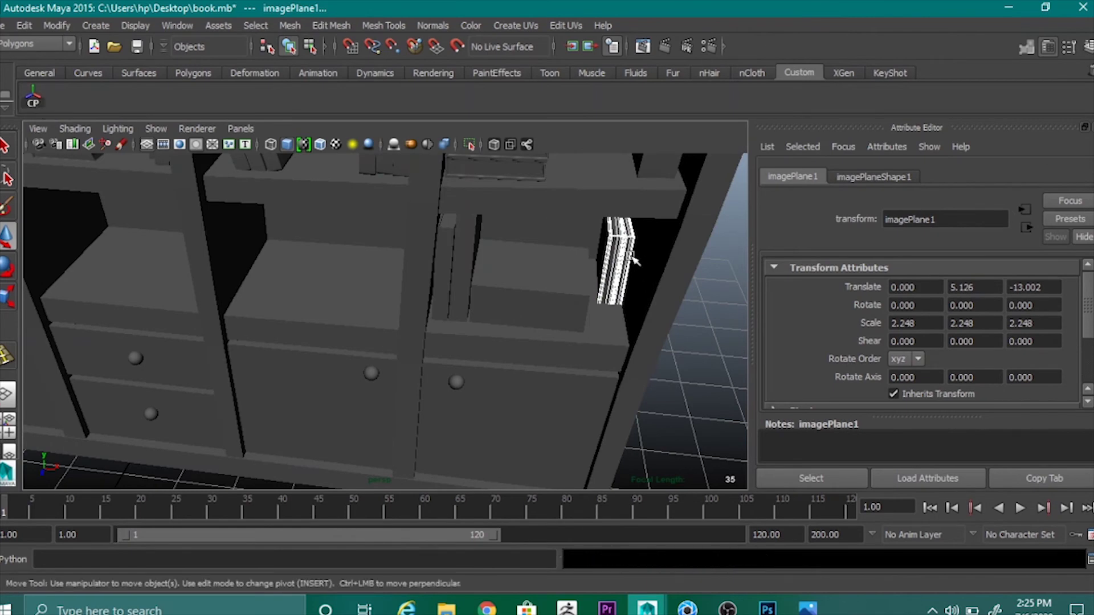
{"action": "scroll", "coordinate": [630, 262], "scroll_direction": "down", "scroll_amount": 4}
{"action": "left_click_drag", "start_coordinate": [654, 307], "coordinate": [485, 259], "text": "alt"}
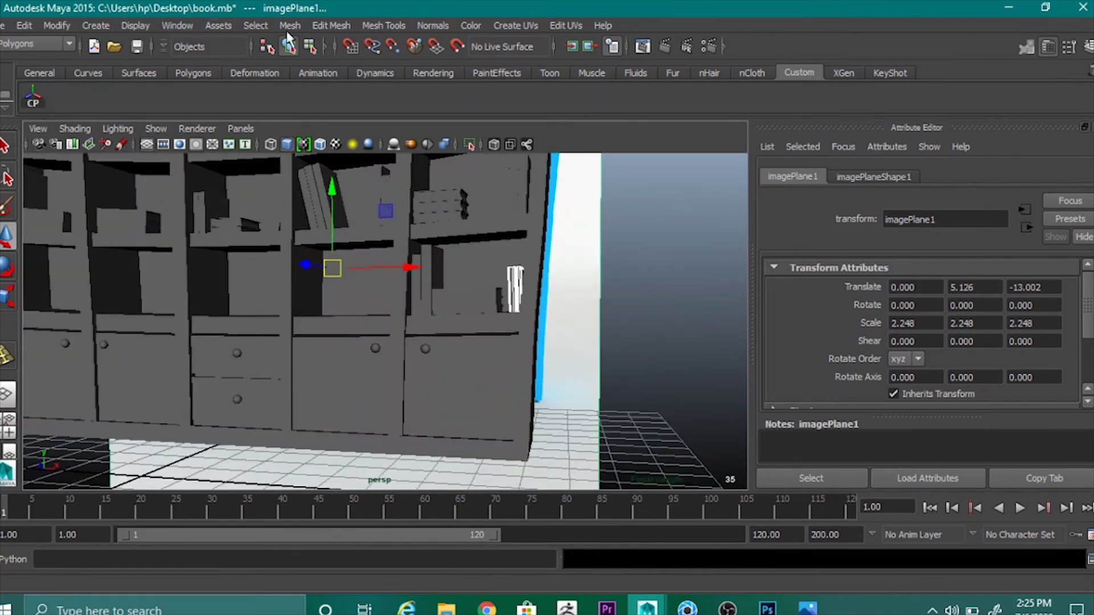
{"action": "scroll", "coordinate": [550, 299], "scroll_direction": "up", "scroll_amount": 3}
{"action": "scroll", "coordinate": [537, 306], "scroll_direction": "up", "scroll_amount": 5}
{"action": "left_click_drag", "start_coordinate": [537, 306], "coordinate": [676, 252], "text": "alt"}
Bring the upright books beside the fifth compartment's right wall forward, moving one to about 0.791 in Z, and line them up together.
{"action": "left_click", "coordinate": [653, 198]}
{"action": "left_click", "coordinate": [623, 195]}
{"action": "left_click_drag", "start_coordinate": [696, 294], "coordinate": [709, 233], "text": "alt"}
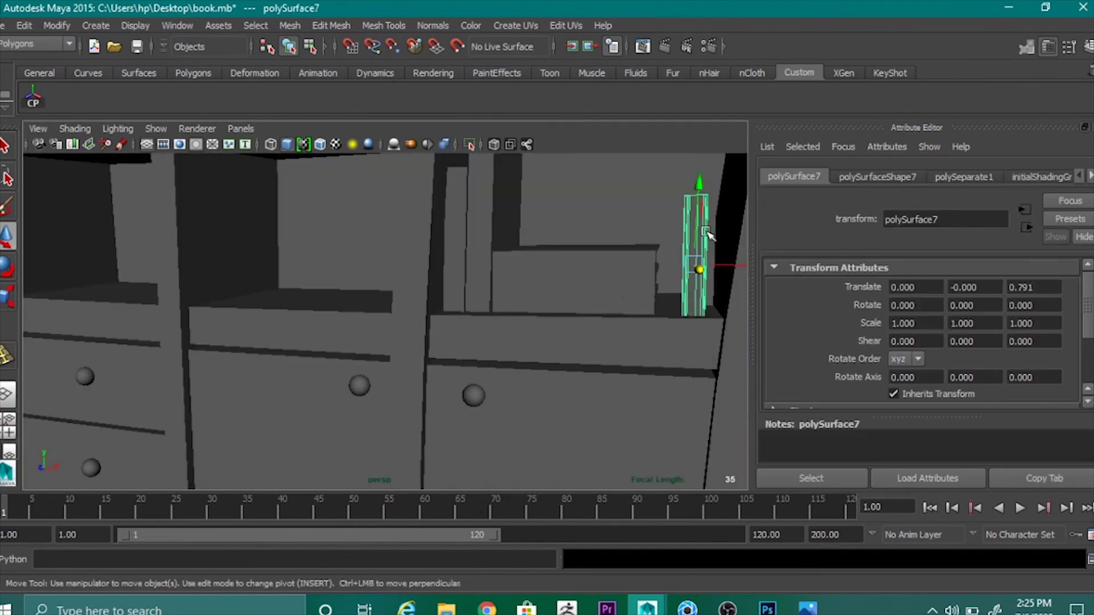
{"action": "left_click", "coordinate": [706, 267]}
{"action": "key", "text": "ctrl+z"}
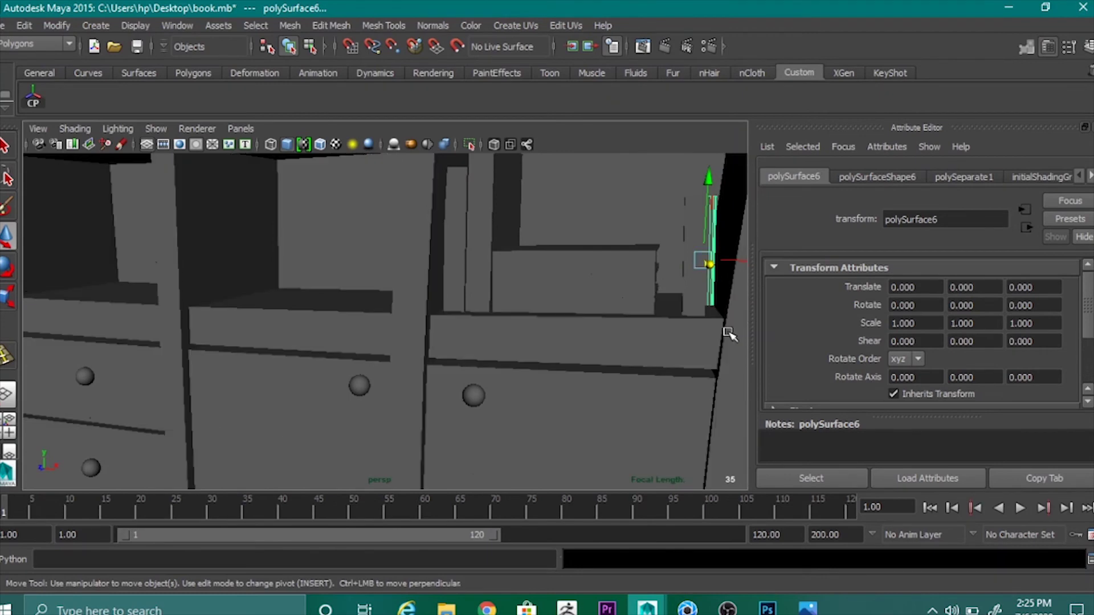
{"action": "left_click_drag", "start_coordinate": [710, 333], "coordinate": [728, 377], "text": "alt"}
{"action": "left_click_drag", "start_coordinate": [724, 306], "coordinate": [737, 324]}
{"action": "key", "text": "e"}
{"action": "key", "text": "w"}
{"action": "scroll", "coordinate": [724, 298], "scroll_direction": "down", "scroll_amount": 3}
{"action": "left_click", "coordinate": [720, 321]}
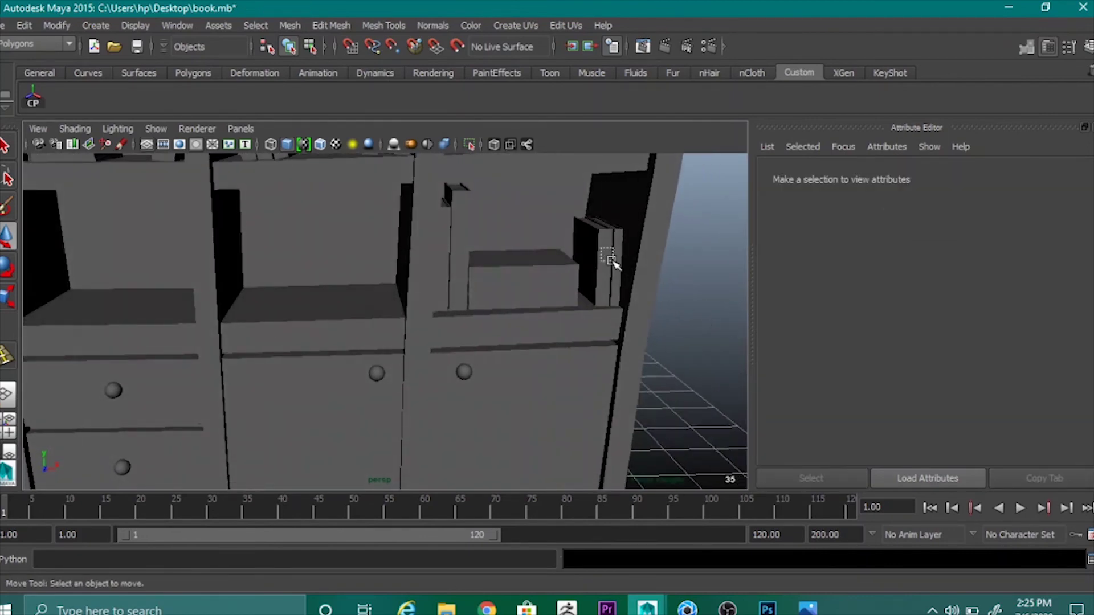
Combine the right upright books in the fifth compartment's third row into one mesh.
{"action": "left_click", "coordinate": [611, 260]}
{"action": "left_click", "coordinate": [290, 25]}
{"action": "left_click", "coordinate": [311, 76]}
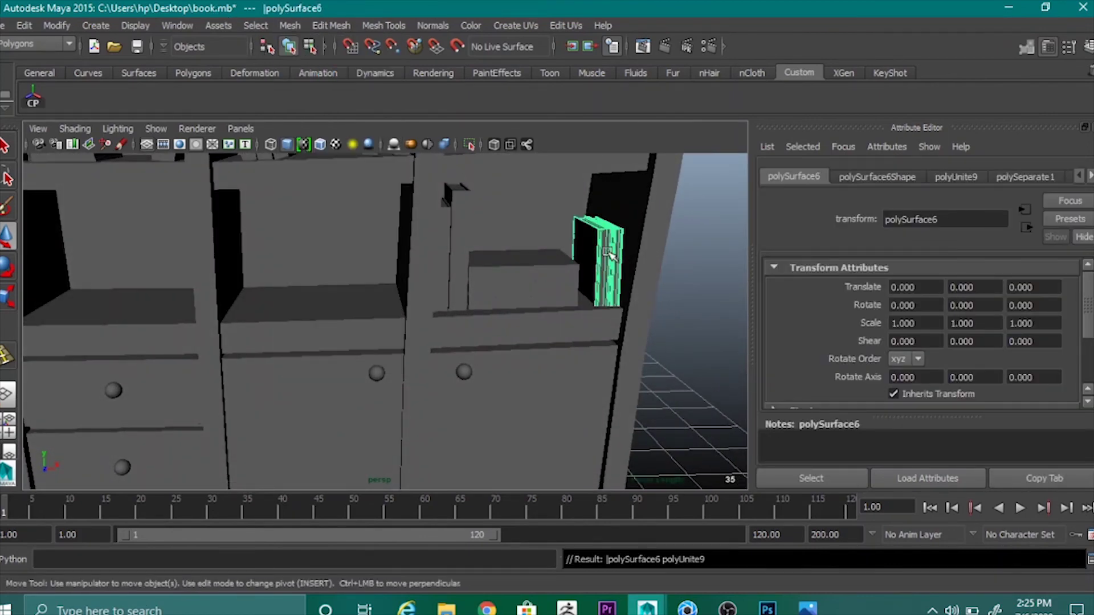
{"action": "left_click", "coordinate": [39, 72]}
{"action": "left_click", "coordinate": [33, 95]}
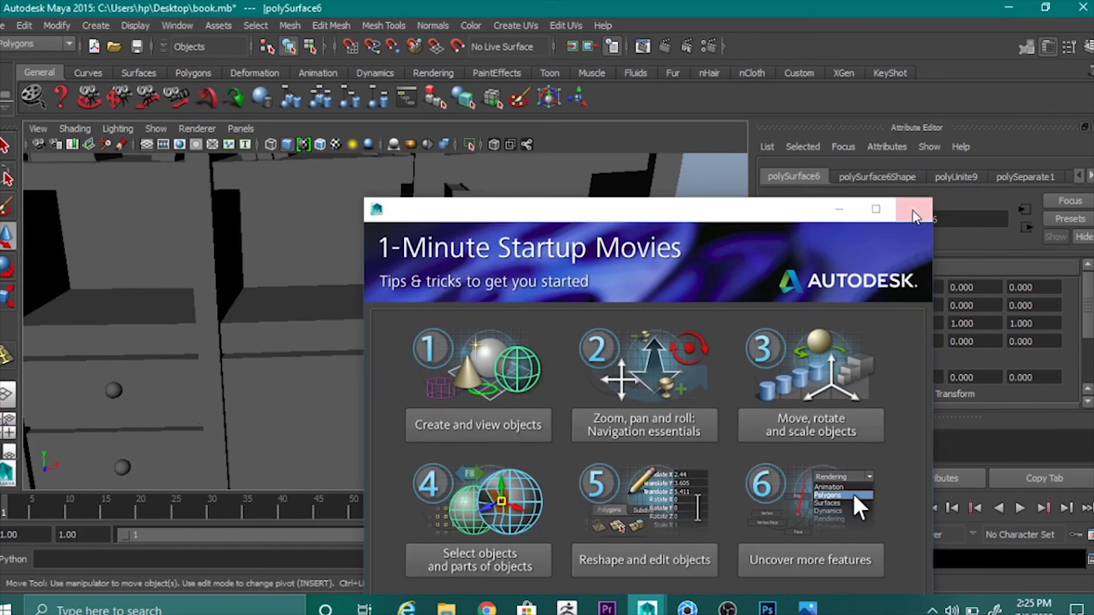
{"action": "left_click", "coordinate": [914, 215]}
{"action": "left_click", "coordinate": [193, 72]}
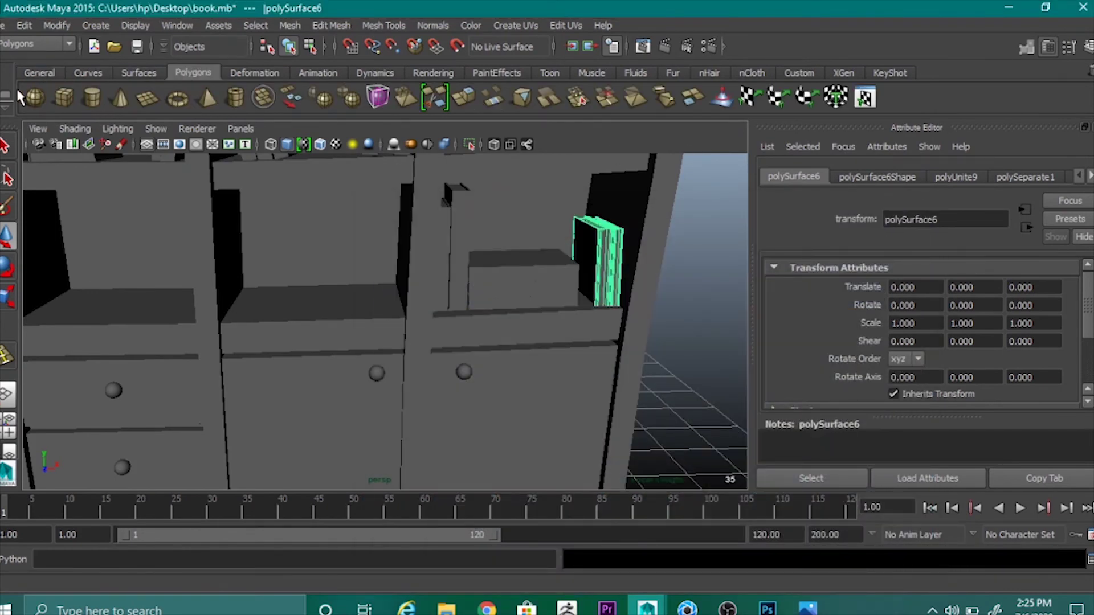
Center the combined right books' pivot, tilt them to about -3.368° around Z and shift them to about 0.027 in X and 0.167 in Y.
{"action": "left_click", "coordinate": [799, 73]}
{"action": "left_click", "coordinate": [33, 103]}
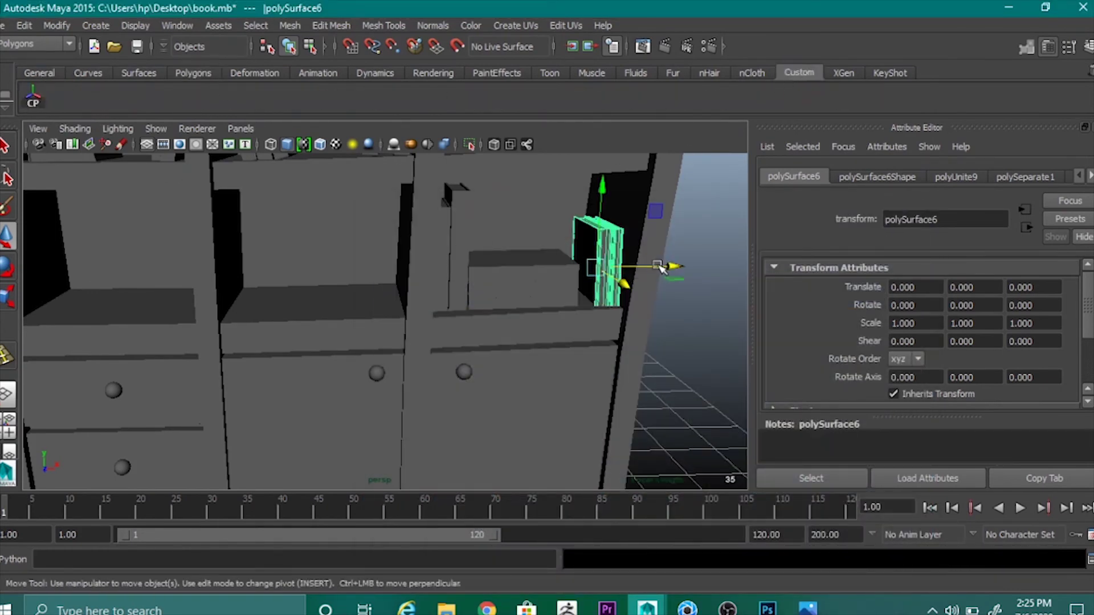
{"action": "left_click_drag", "start_coordinate": [661, 268], "coordinate": [655, 265]}
{"action": "key", "text": "e"}
{"action": "left_click_drag", "start_coordinate": [624, 196], "coordinate": [599, 175]}
{"action": "key", "text": "w"}
{"action": "left_click", "coordinate": [680, 292]}
{"action": "scroll", "coordinate": [649, 319], "scroll_direction": "down", "scroll_amount": 5}
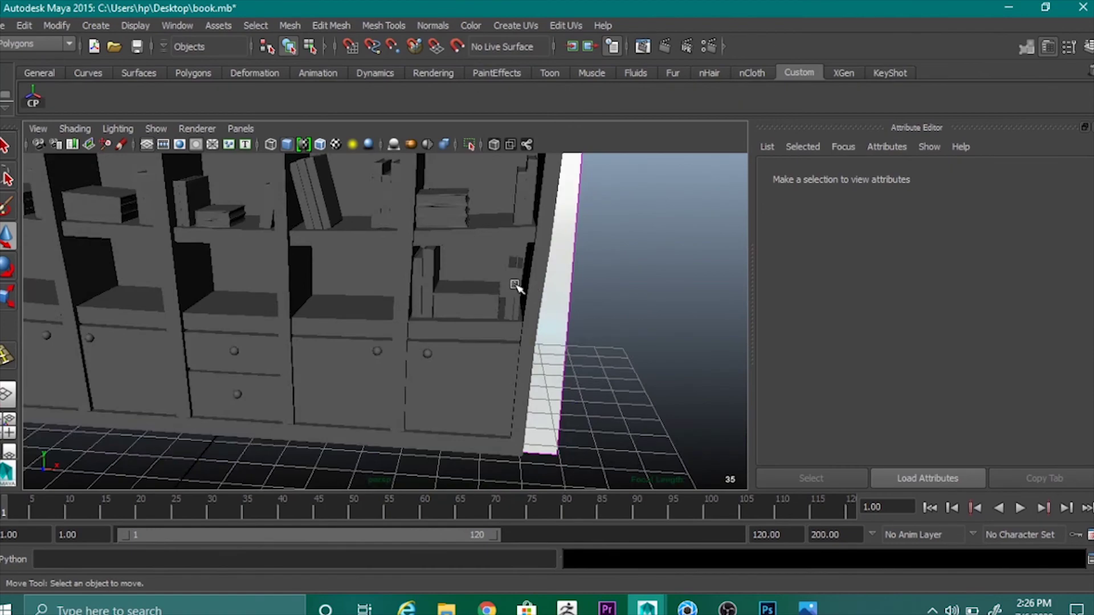
{"action": "left_click", "coordinate": [515, 286]}
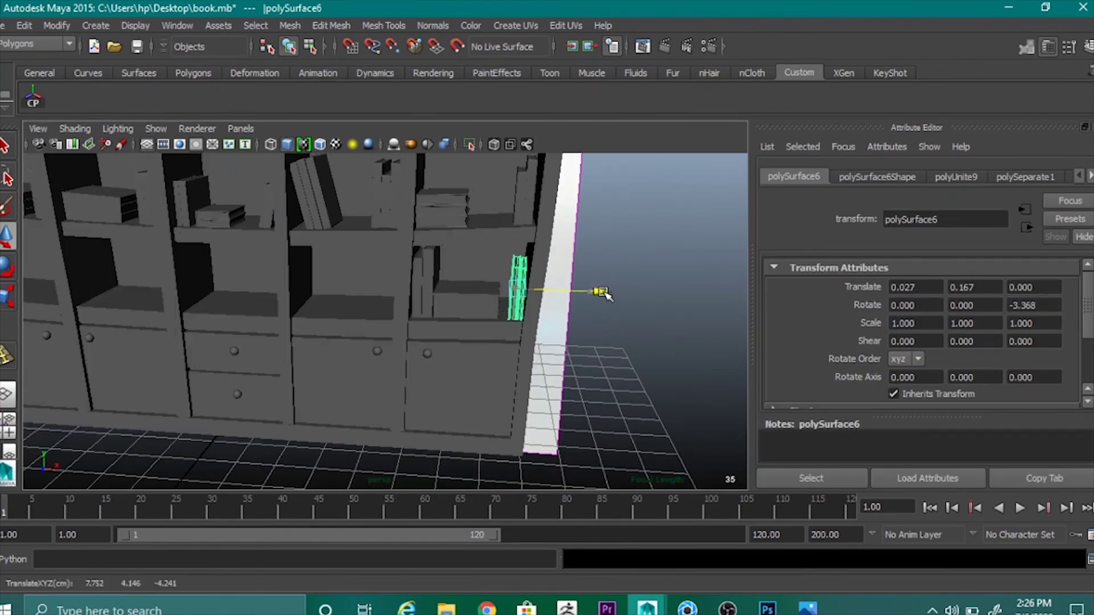
{"action": "left_click", "coordinate": [593, 308]}
Examine the whole bookcase in perspective and compare its empty third-row compartments with the reference image in the front view.
{"action": "scroll", "coordinate": [559, 307], "scroll_direction": "down", "scroll_amount": 3}
{"action": "left_click_drag", "start_coordinate": [559, 310], "coordinate": [454, 315], "text": "alt"}
{"action": "scroll", "coordinate": [399, 290], "scroll_direction": "down", "scroll_amount": 4}
{"action": "left_click_drag", "start_coordinate": [353, 266], "coordinate": [334, 310], "text": "alt"}
{"action": "scroll", "coordinate": [302, 309], "scroll_direction": "up", "scroll_amount": 5}
{"action": "scroll", "coordinate": [416, 325], "scroll_direction": "down", "scroll_amount": 5}
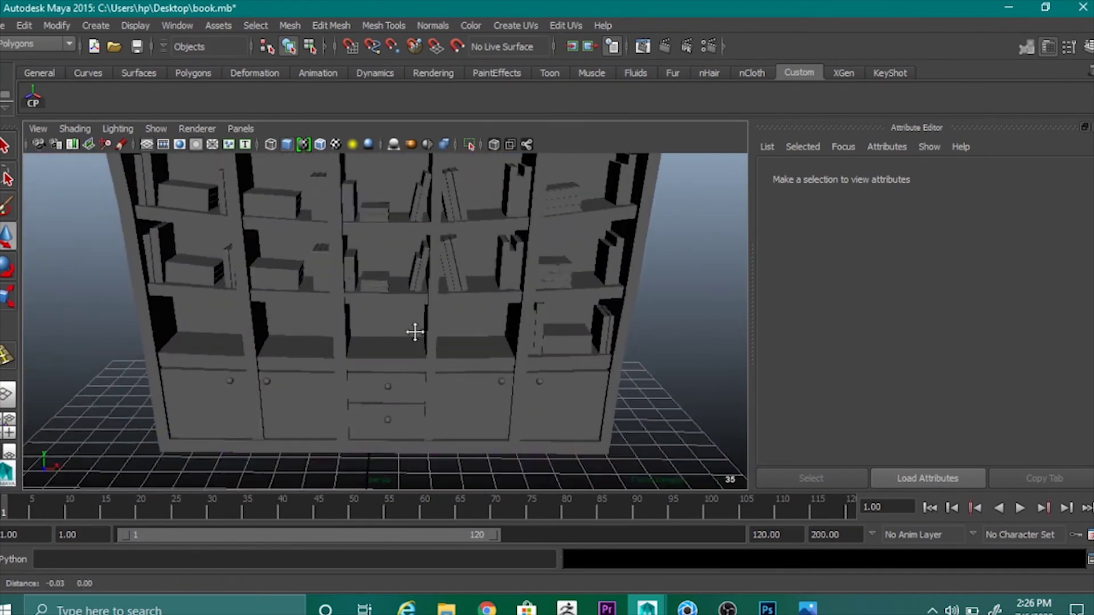
{"action": "left_click_drag", "start_coordinate": [254, 305], "coordinate": [295, 296], "text": "alt"}
{"action": "key", "text": "space"}
{"action": "key", "text": "space"}
{"action": "scroll", "coordinate": [354, 273], "scroll_direction": "down", "scroll_amount": 3}
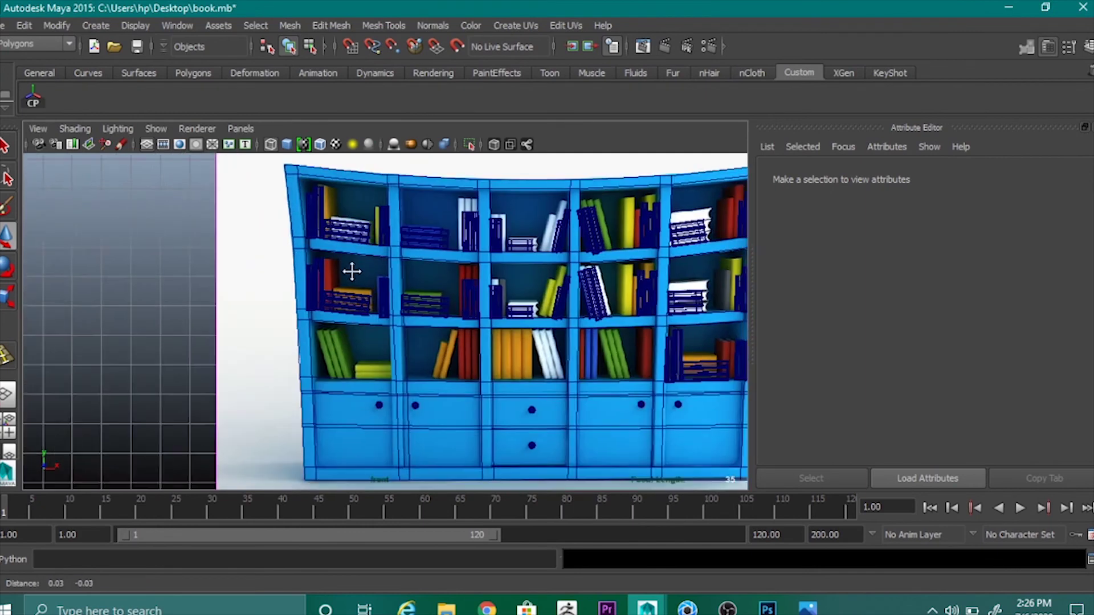
{"action": "scroll", "coordinate": [333, 259], "scroll_direction": "up", "scroll_amount": 2}
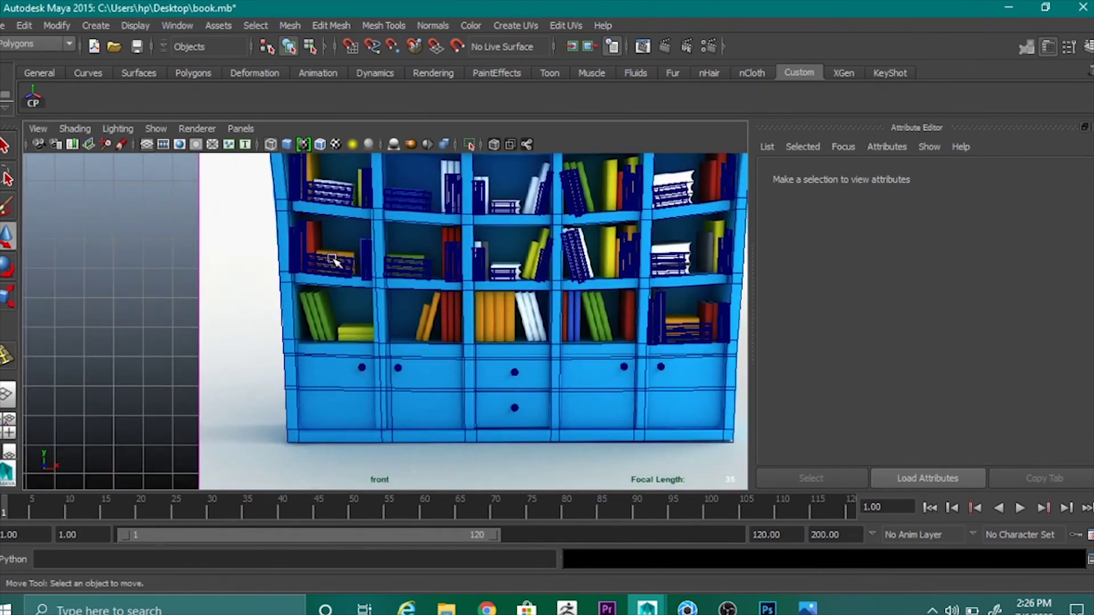
Duplicate the leaning books from the fourth compartment's top row and place the copy over the green books in the first compartment's third row.
{"action": "left_click", "coordinate": [577, 197]}
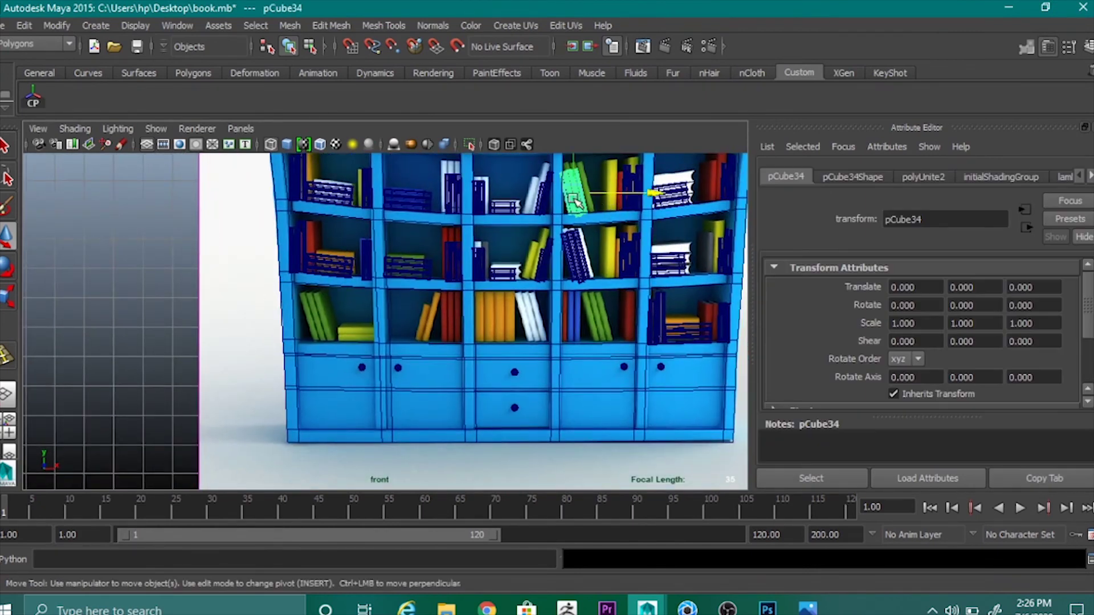
{"action": "key", "text": "ctrl+d"}
{"action": "left_click_drag", "start_coordinate": [577, 199], "coordinate": [405, 282]}
{"action": "left_click_drag", "start_coordinate": [320, 251], "coordinate": [320, 248]}
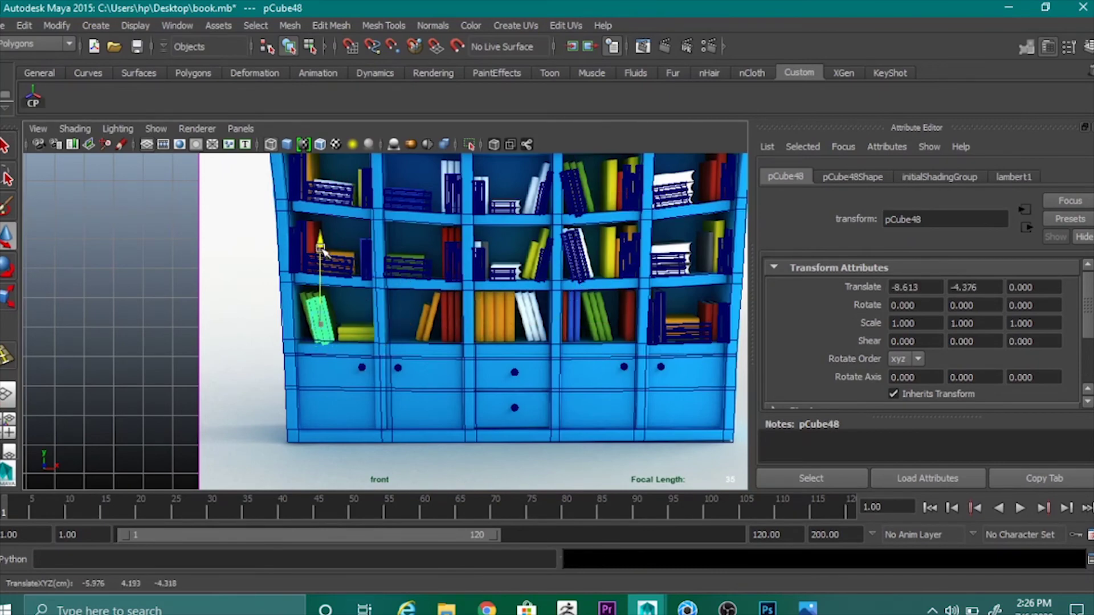
Shift the copied leaning books toward the first compartment's outer wall, to about -9.179 in X, in the perspective view.
{"action": "key", "text": "e"}
{"action": "key", "text": "space"}
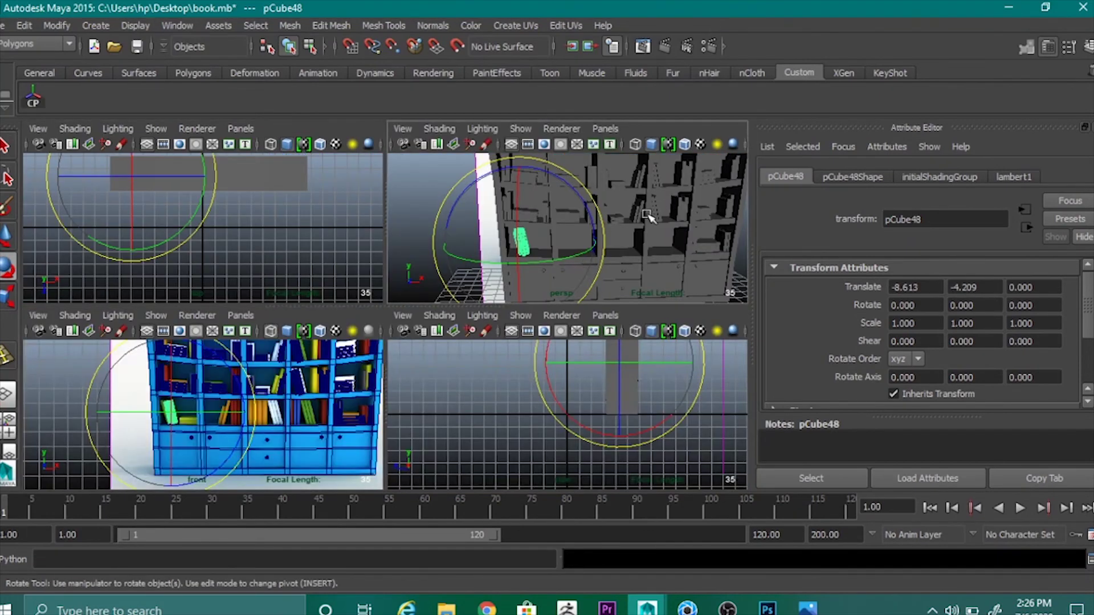
{"action": "key", "text": "space"}
{"action": "key", "text": "w"}
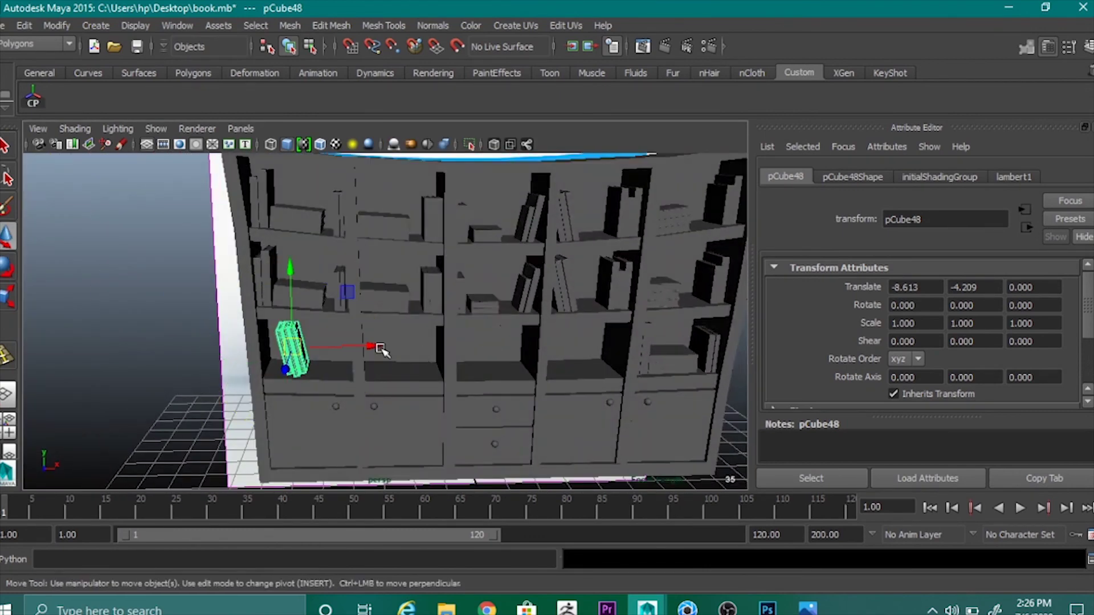
{"action": "mouse_move", "coordinate": [371, 345]}
{"action": "left_mouse_down"}
{"action": "mouse_move", "coordinate": [354, 336]}
{"action": "mouse_move", "coordinate": [359, 343]}
{"action": "left_mouse_up"}
{"action": "left_click", "coordinate": [355, 337]}
{"action": "key", "text": "ctrl+z"}
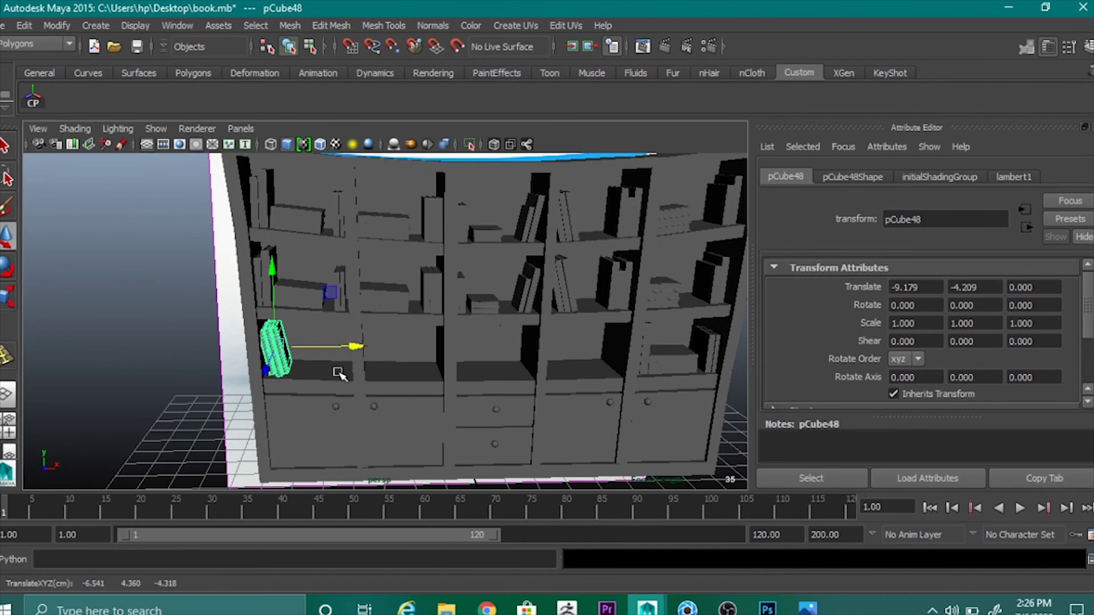
Scale the copied leaning books to about 1.086 in Y and nudge them to about -9.124 in X.
{"action": "key", "text": "r"}
{"action": "left_click_drag", "start_coordinate": [274, 274], "coordinate": [275, 270]}
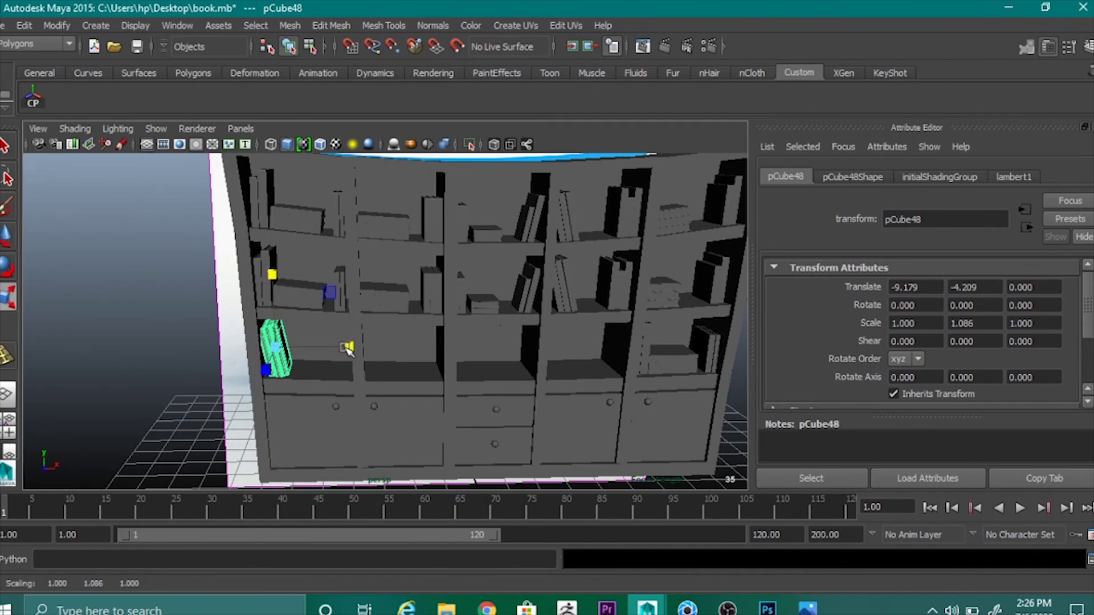
{"action": "key", "text": "w"}
{"action": "left_click_drag", "start_coordinate": [347, 346], "coordinate": [358, 339]}
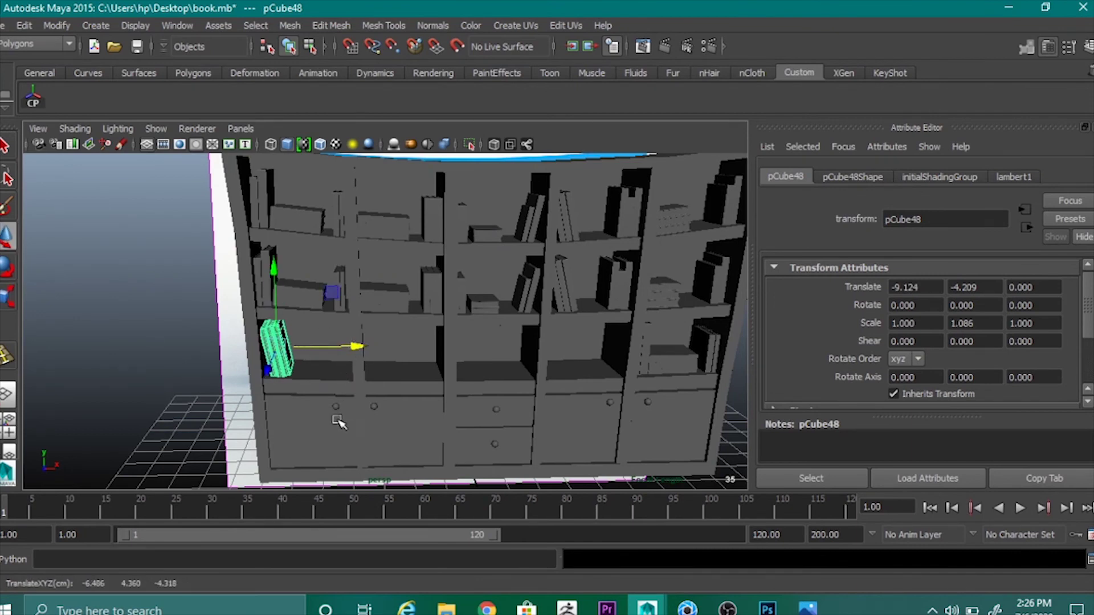
{"action": "left_click_drag", "start_coordinate": [338, 421], "coordinate": [266, 389], "text": "alt"}
{"action": "left_click_drag", "start_coordinate": [293, 264], "coordinate": [297, 264]}
{"action": "scroll", "coordinate": [193, 330], "scroll_direction": "down", "scroll_amount": 4}
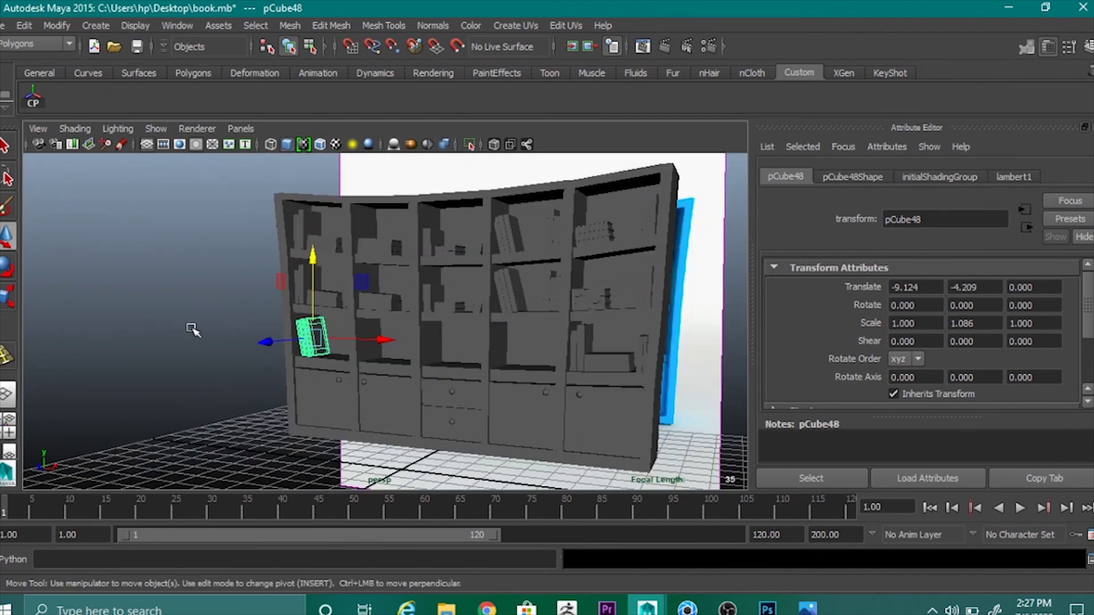
{"action": "left_click", "coordinate": [193, 330]}
Separate the combined books in the first compartment's second row into individual meshes.
{"action": "left_click_drag", "start_coordinate": [197, 332], "coordinate": [306, 395], "text": "alt"}
{"action": "key", "text": "space"}
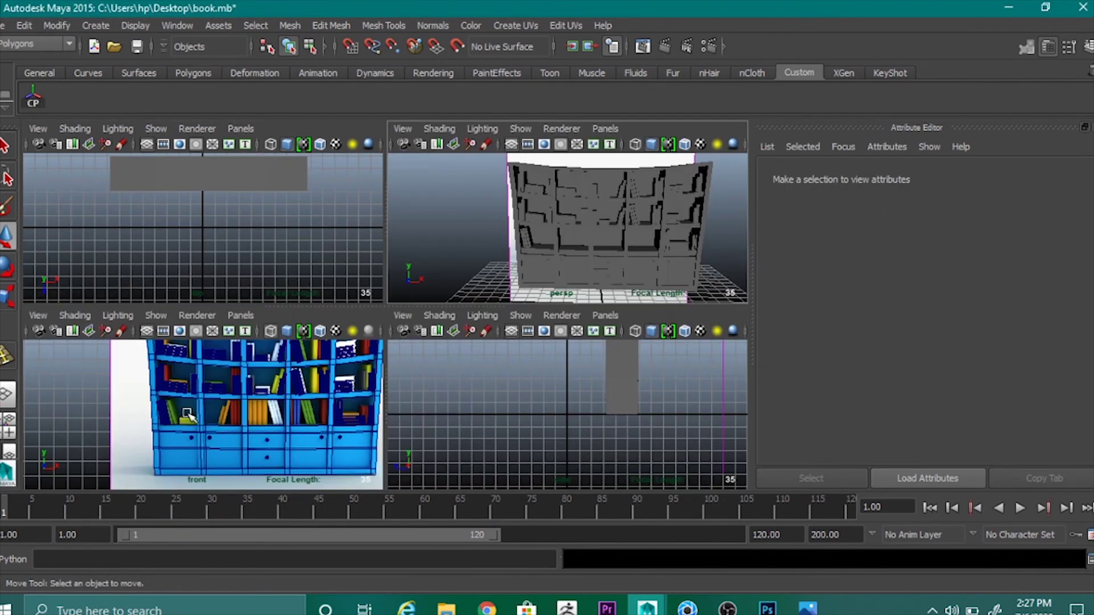
{"action": "key", "text": "space"}
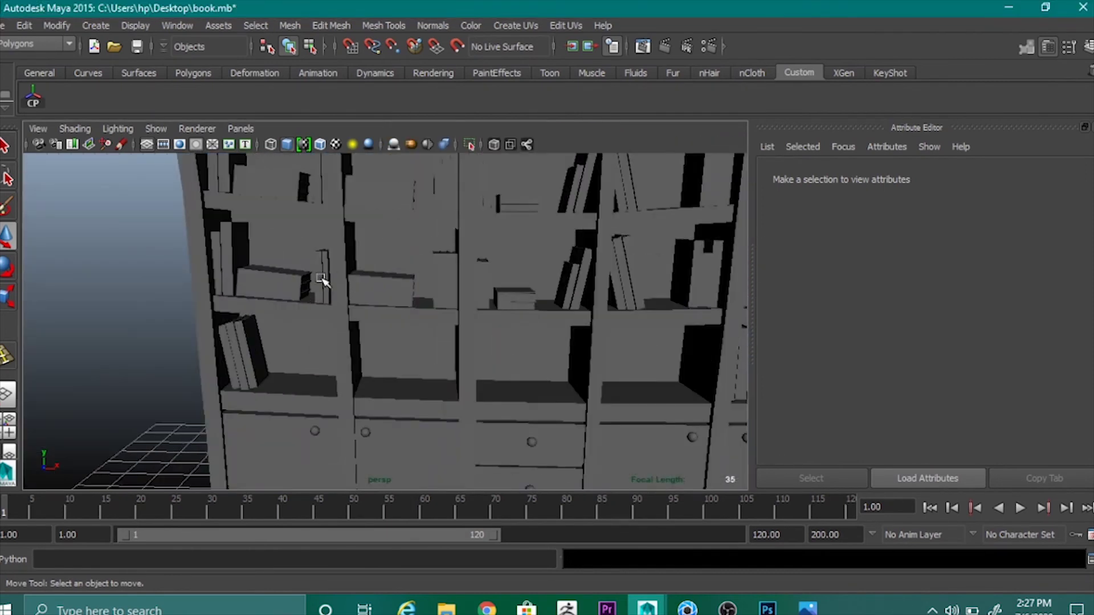
{"action": "left_click", "coordinate": [281, 276]}
{"action": "left_click", "coordinate": [289, 25]}
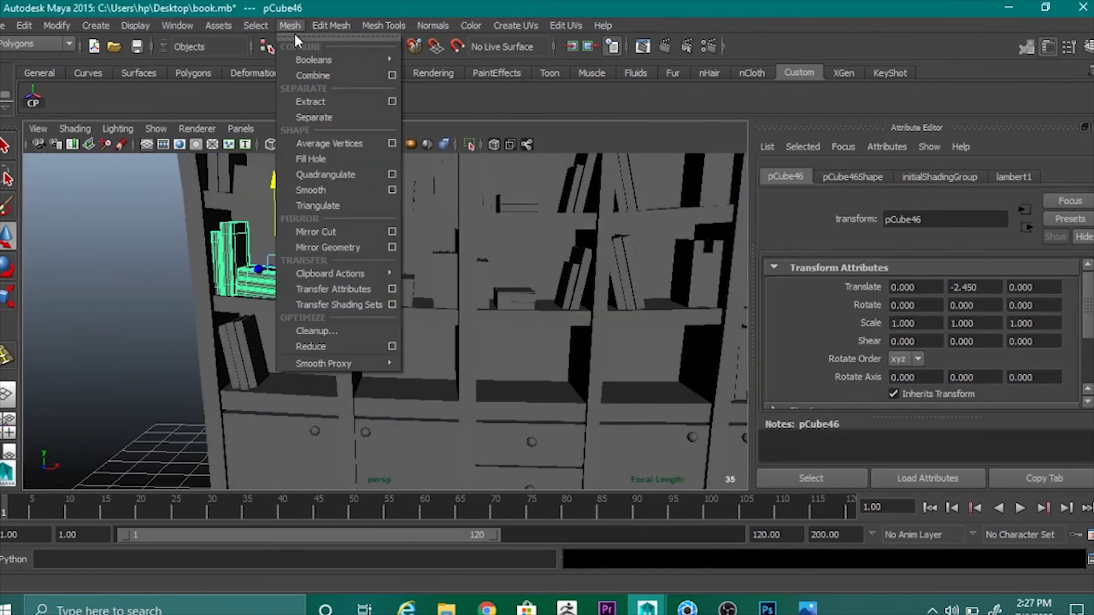
{"action": "left_click", "coordinate": [312, 118]}
{"action": "left_click", "coordinate": [302, 276]}
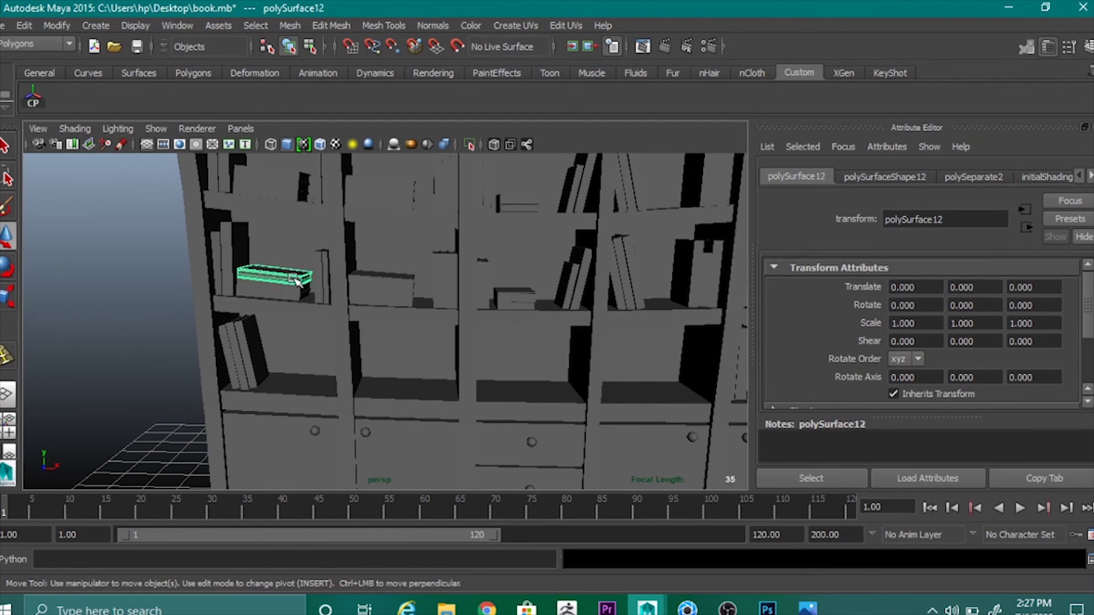
Separate the combined books in the second compartment's second row into individual meshes.
{"action": "left_click", "coordinate": [379, 281]}
{"action": "left_click", "coordinate": [289, 25]}
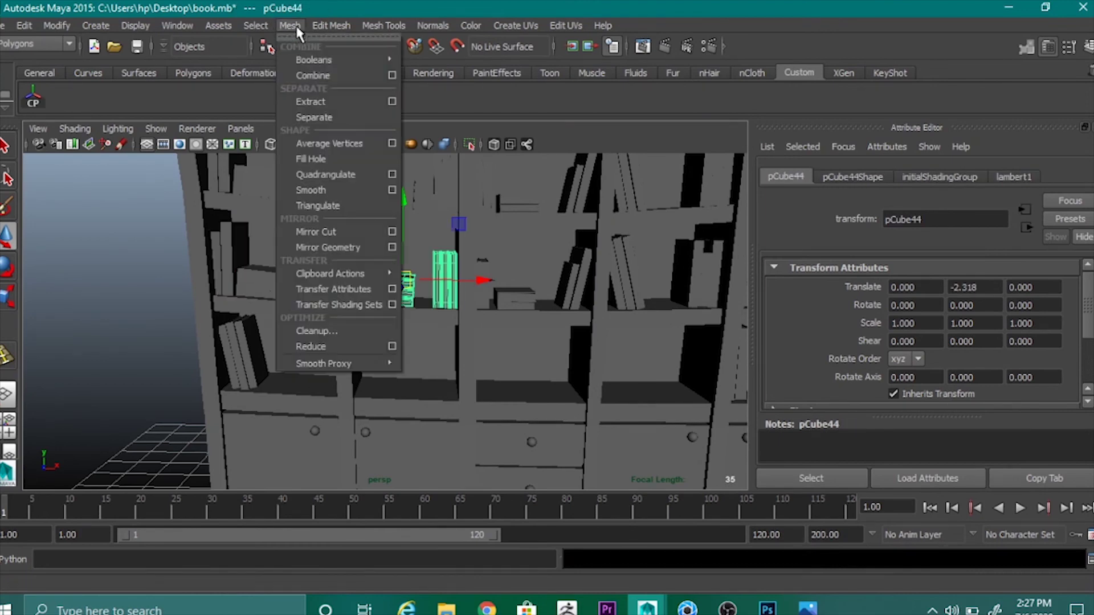
{"action": "left_click", "coordinate": [313, 117]}
Copy the second compartment's top flat book into the first compartment's third row, at about -2.038 in X and -2.280 in Y, rotated 3.684° around Z.
{"action": "left_click", "coordinate": [402, 279]}
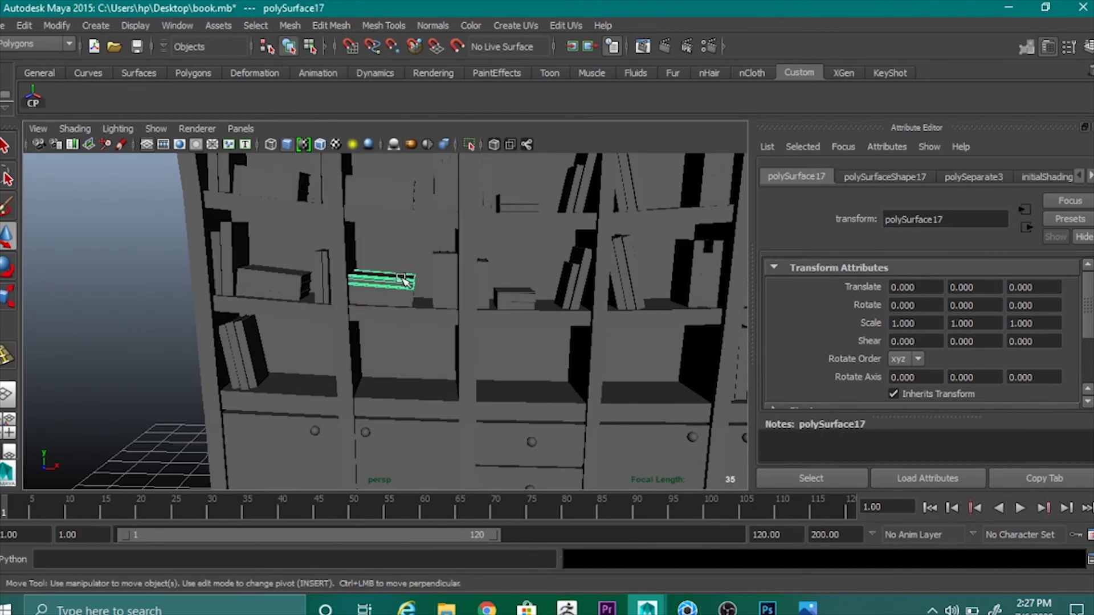
{"action": "left_click", "coordinate": [379, 281]}
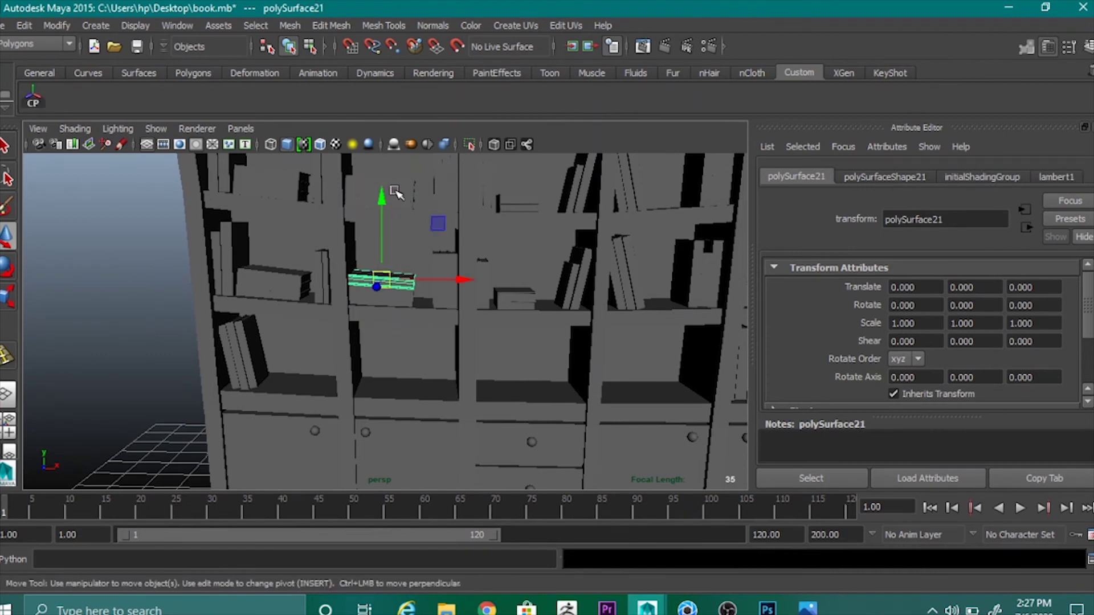
{"action": "left_click_drag", "start_coordinate": [379, 202], "coordinate": [372, 298]}
{"action": "left_click_drag", "start_coordinate": [467, 371], "coordinate": [360, 327]}
{"action": "key", "text": "e"}
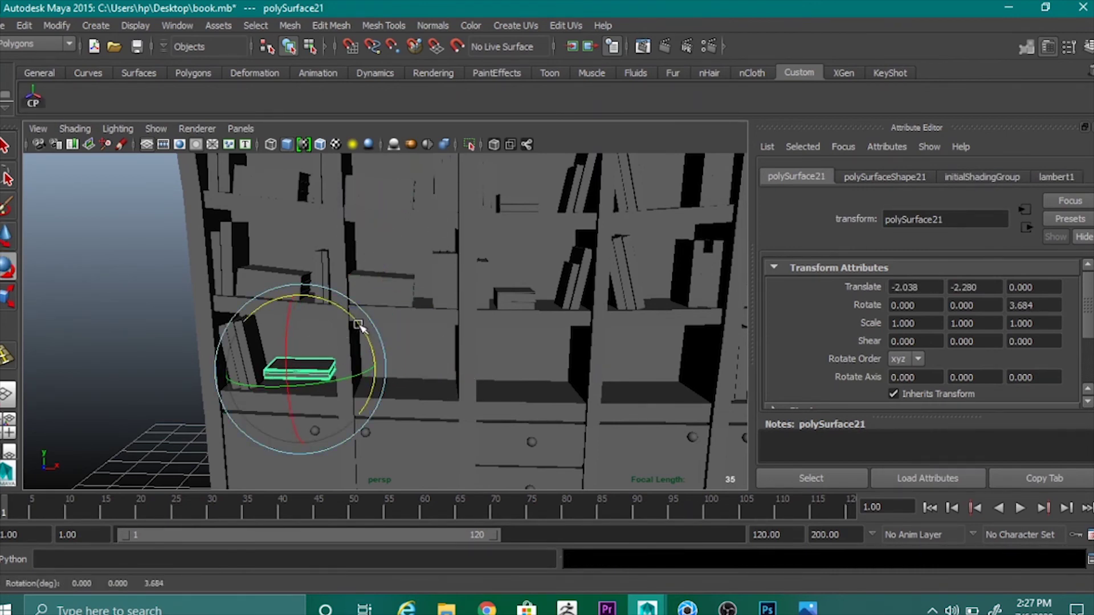
Rotate the copied flat book to about 2.350° around Z and lower it onto the shelf at about -2.504 in Y.
{"action": "key", "text": "w"}
{"action": "mouse_move", "coordinate": [358, 383]}
{"action": "left_mouse_down", "text": "alt"}
{"action": "mouse_move", "coordinate": [374, 403]}
{"action": "mouse_move", "coordinate": [345, 383]}
{"action": "left_mouse_up", "text": "alt"}
{"action": "left_click_drag", "start_coordinate": [301, 290], "coordinate": [304, 301]}
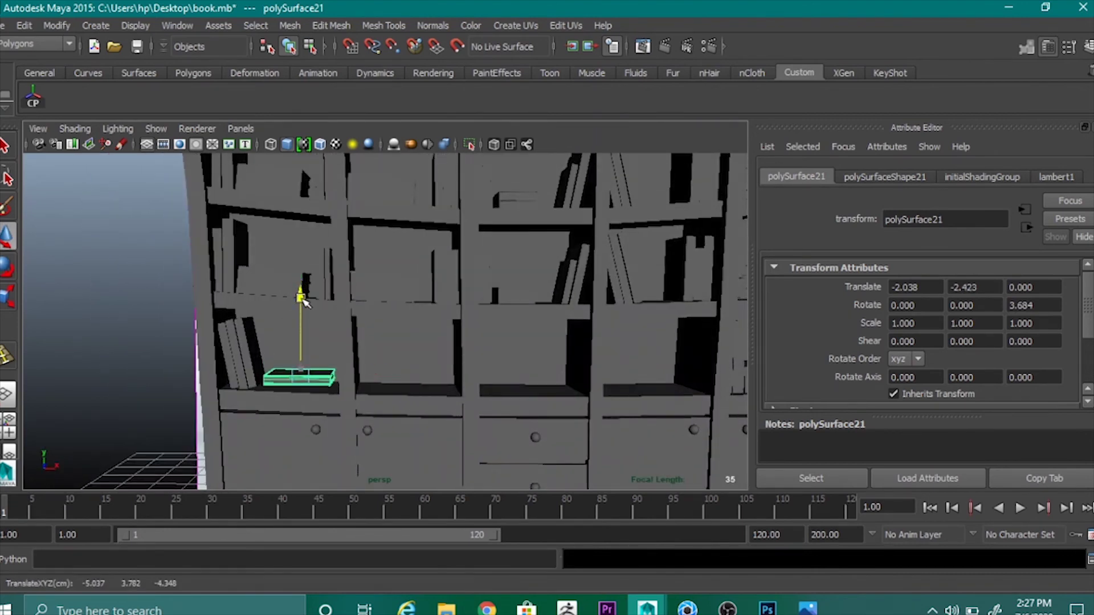
{"action": "key", "text": "e"}
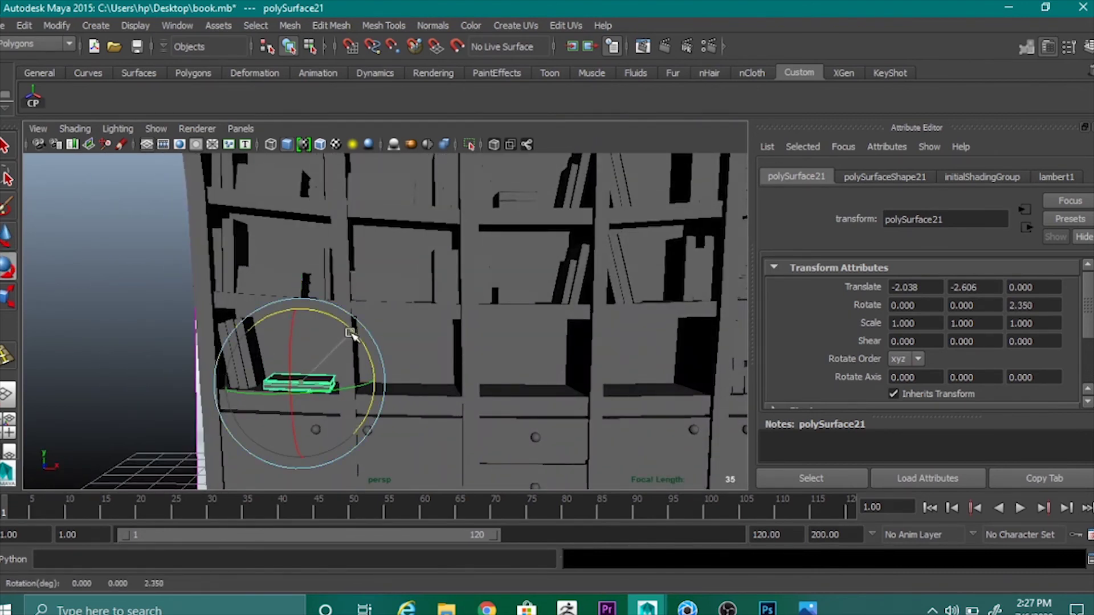
{"action": "key", "text": "w"}
{"action": "left_click", "coordinate": [301, 301]}
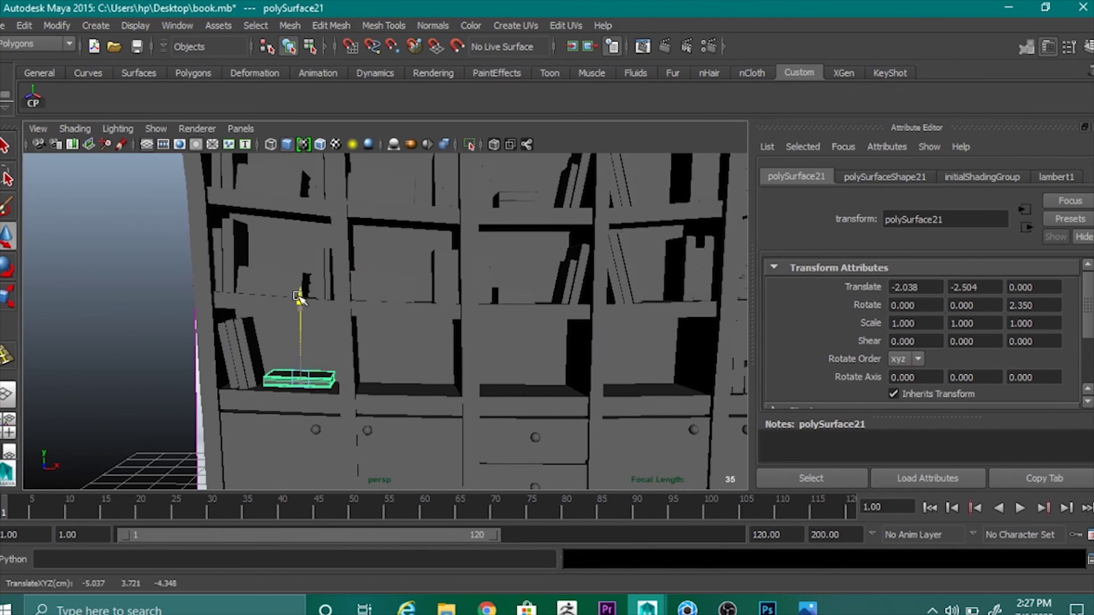
Scale the flat book in the first compartment's third row to about 1.185 in Y and lower it to about -2.606 in Y.
{"action": "key", "text": "r"}
{"action": "mouse_move", "coordinate": [300, 301]}
{"action": "left_mouse_down"}
{"action": "mouse_move", "coordinate": [301, 290]}
{"action": "mouse_move", "coordinate": [302, 300]}
{"action": "left_mouse_up"}
{"action": "key", "text": "w"}
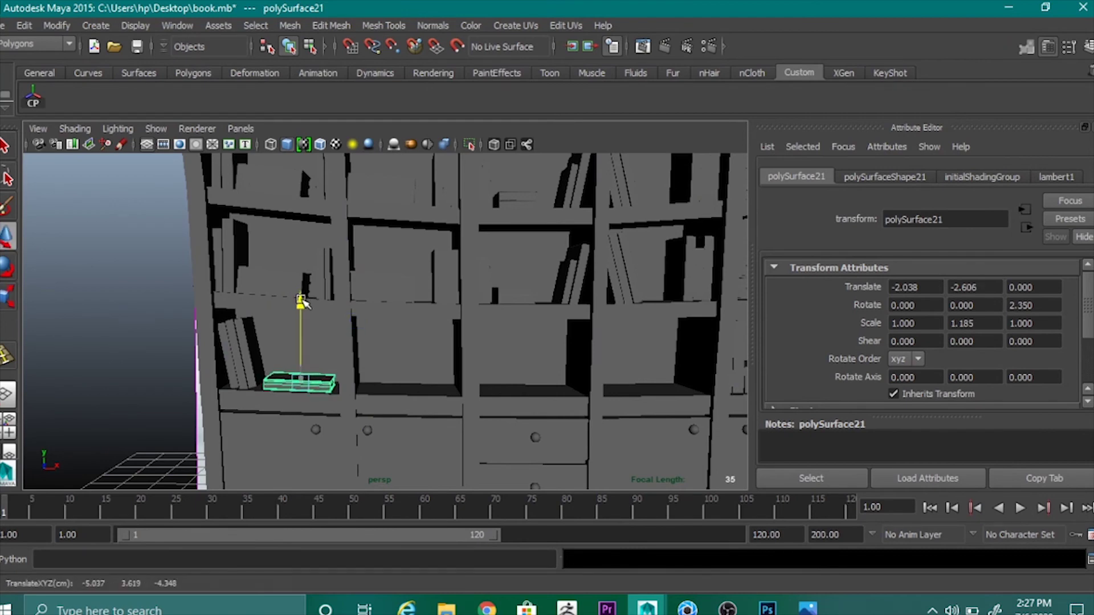
Duplicate the flat book in the first compartment's third row and stack the copy directly on top of it.
{"action": "key", "text": "shift+d"}
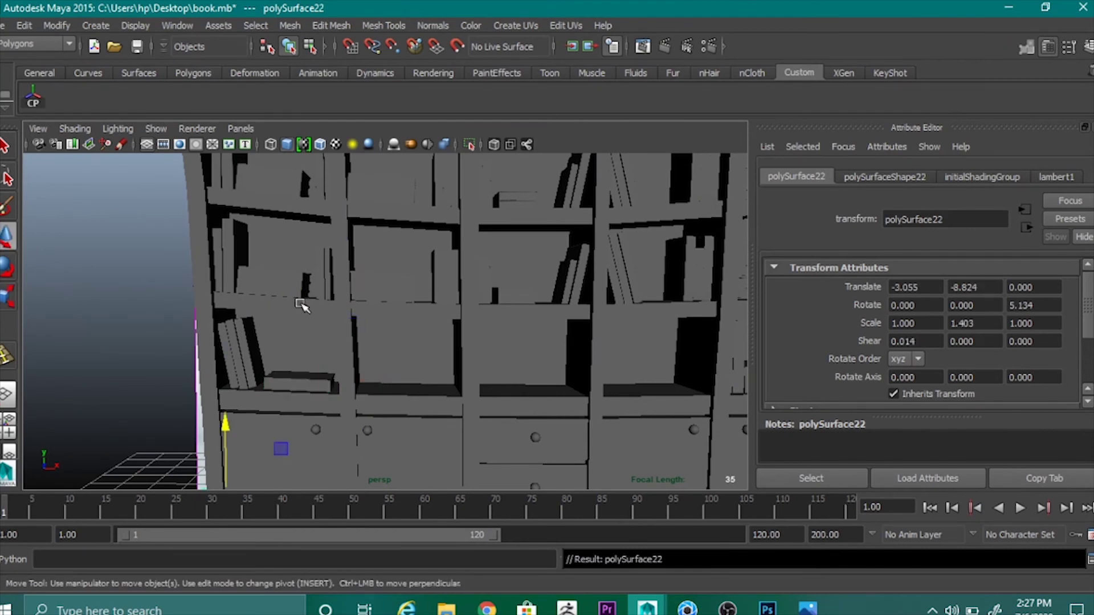
{"action": "left_click", "coordinate": [308, 293]}
{"action": "left_click", "coordinate": [311, 374]}
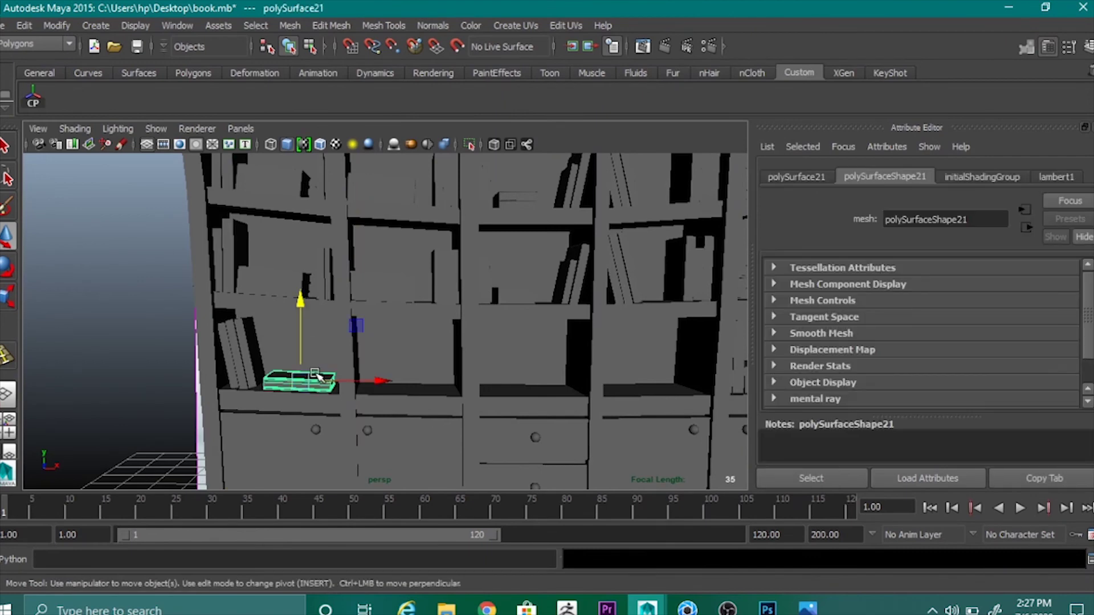
{"action": "left_click_drag", "start_coordinate": [306, 329], "coordinate": [303, 291]}
{"action": "scroll", "coordinate": [325, 325], "scroll_direction": "up", "scroll_amount": 5}
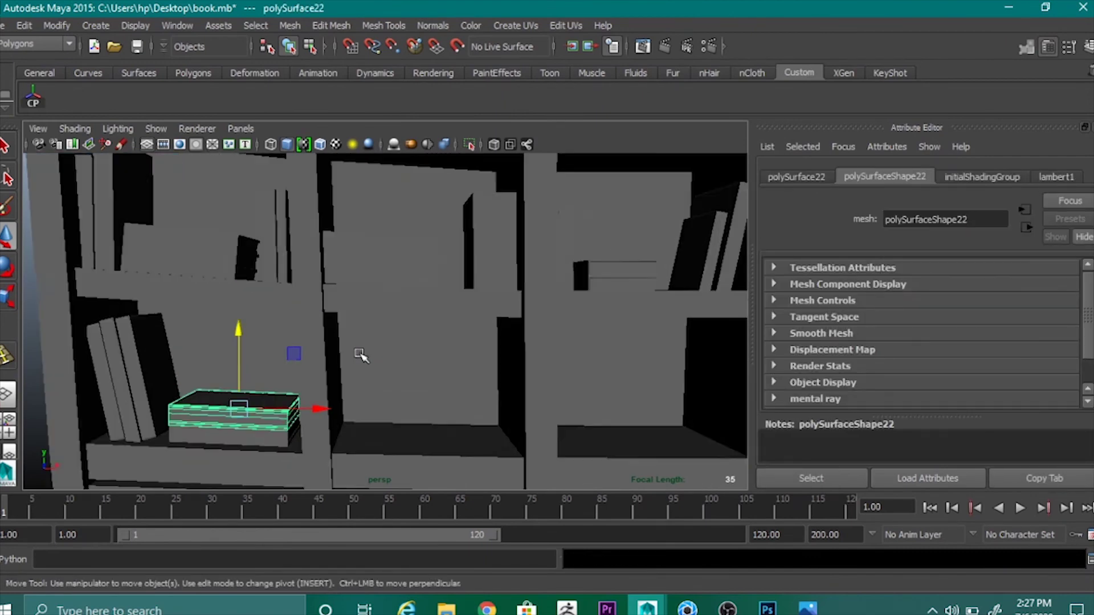
Select both stacked flat books together and shift them sideways along X within the first compartment's third row.
{"action": "middle_click_drag", "start_coordinate": [361, 356], "coordinate": [399, 330], "text": "alt"}
{"action": "left_click_drag", "start_coordinate": [398, 330], "coordinate": [305, 385], "text": "alt"}
{"action": "left_click", "coordinate": [317, 383]}
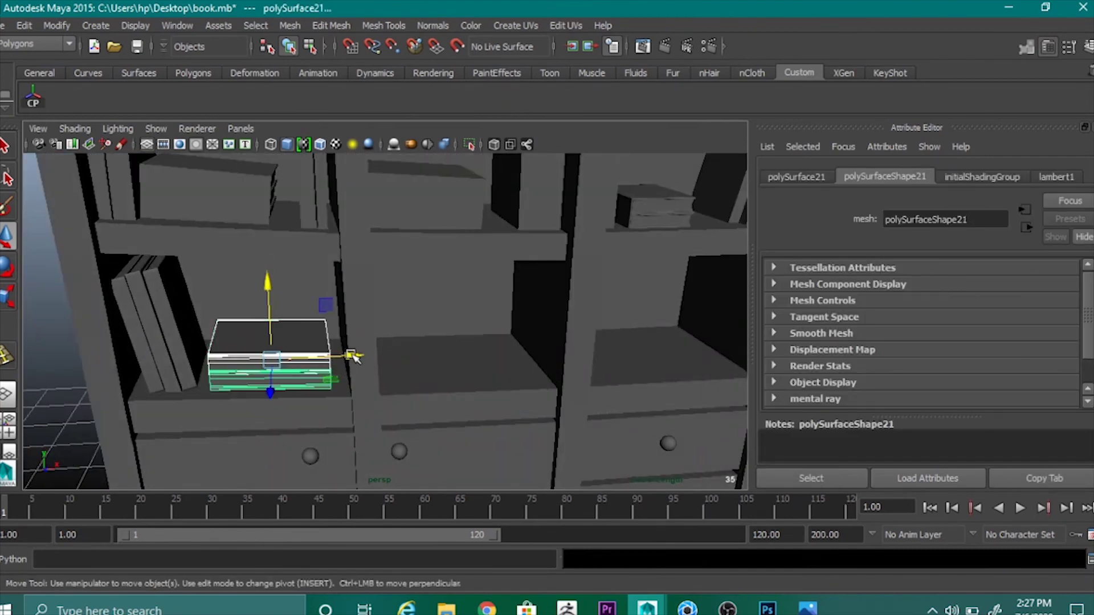
{"action": "left_click_drag", "start_coordinate": [354, 359], "coordinate": [466, 294]}
{"action": "scroll", "coordinate": [369, 356], "scroll_direction": "down", "scroll_amount": 3}
{"action": "left_click", "coordinate": [119, 395]}
{"action": "scroll", "coordinate": [370, 393], "scroll_direction": "down", "scroll_amount": 3}
Combine the upright books in the second compartment's second row into one mesh.
{"action": "left_click", "coordinate": [466, 236]}
{"action": "left_click_drag", "start_coordinate": [466, 235], "coordinate": [452, 280], "text": "alt"}
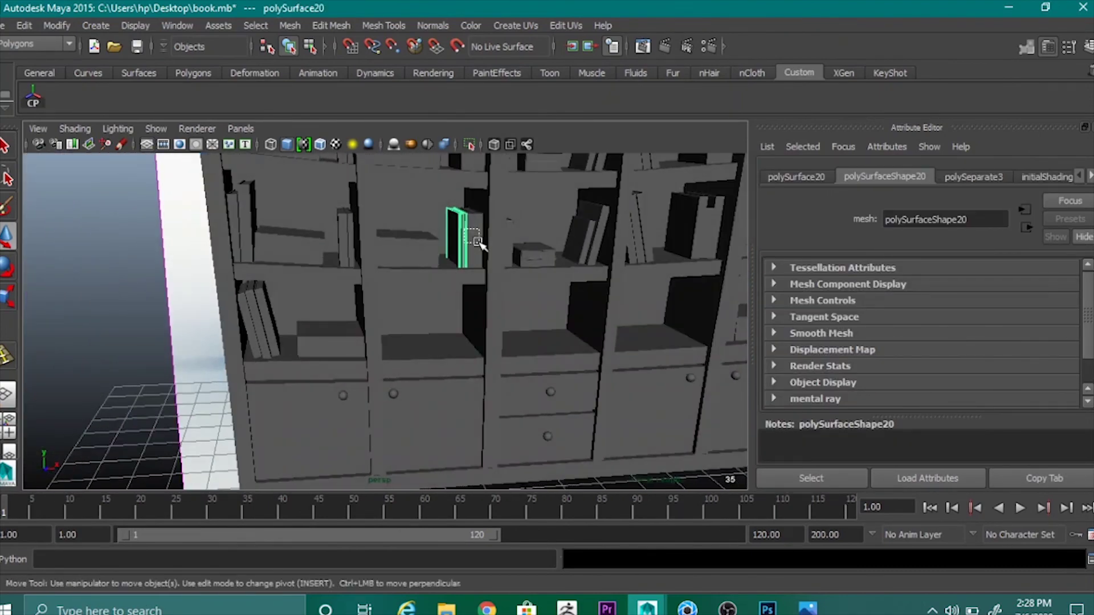
{"action": "left_click_drag", "start_coordinate": [478, 242], "coordinate": [478, 243]}
{"action": "left_click", "coordinate": [484, 306], "text": "shift"}
{"action": "left_click", "coordinate": [295, 29]}
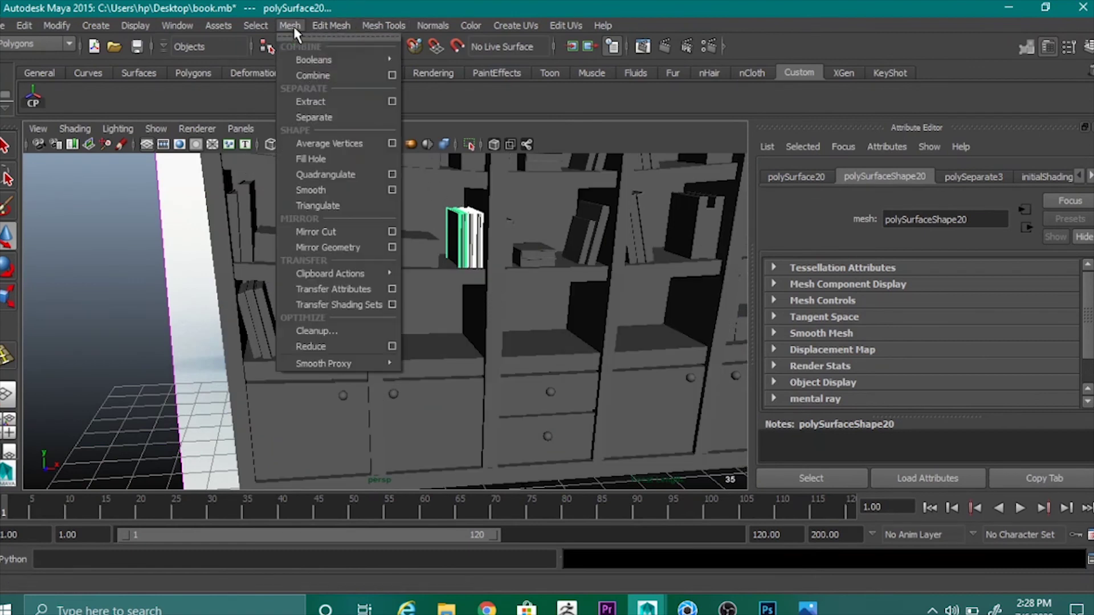
{"action": "left_click", "coordinate": [317, 75]}
Scale the combined upright books to about 1.165 in Y and copy them down to the third row, at about -2.059 in Y.
{"action": "key", "text": "r"}
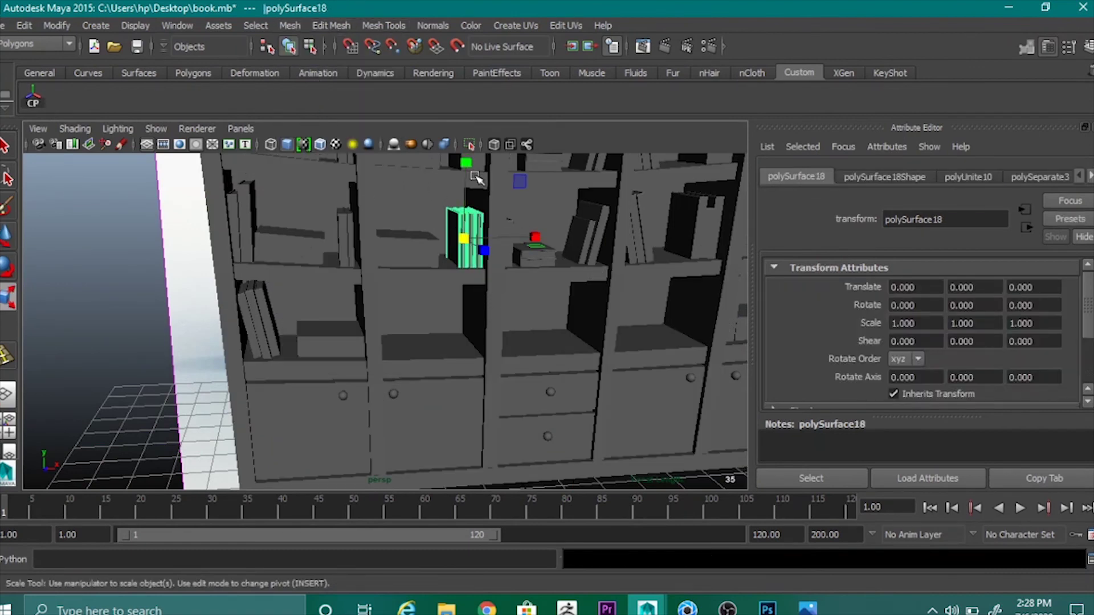
{"action": "left_click_drag", "start_coordinate": [466, 163], "coordinate": [447, 249]}
{"action": "key", "text": "w"}
{"action": "key", "text": "ctrl+d"}
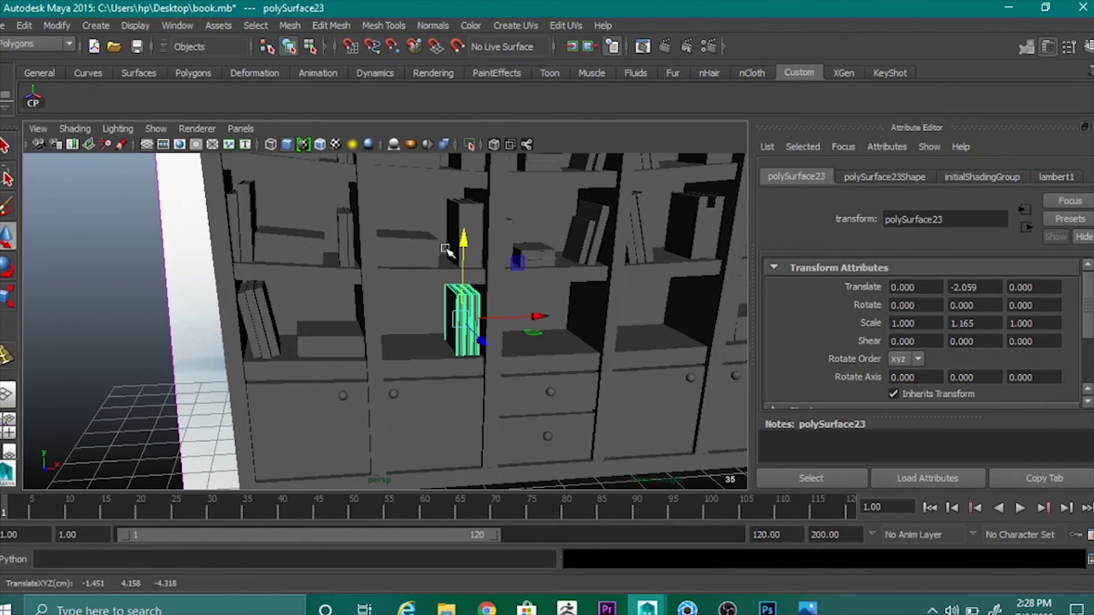
{"action": "left_click_drag", "start_coordinate": [523, 356], "coordinate": [534, 379], "text": "alt"}
{"action": "left_click", "coordinate": [139, 385]}
{"action": "left_click_drag", "start_coordinate": [229, 354], "coordinate": [260, 339], "text": "alt"}
Separate the combined books in the third compartment's second row into individual meshes.
{"action": "left_click", "coordinate": [270, 315]}
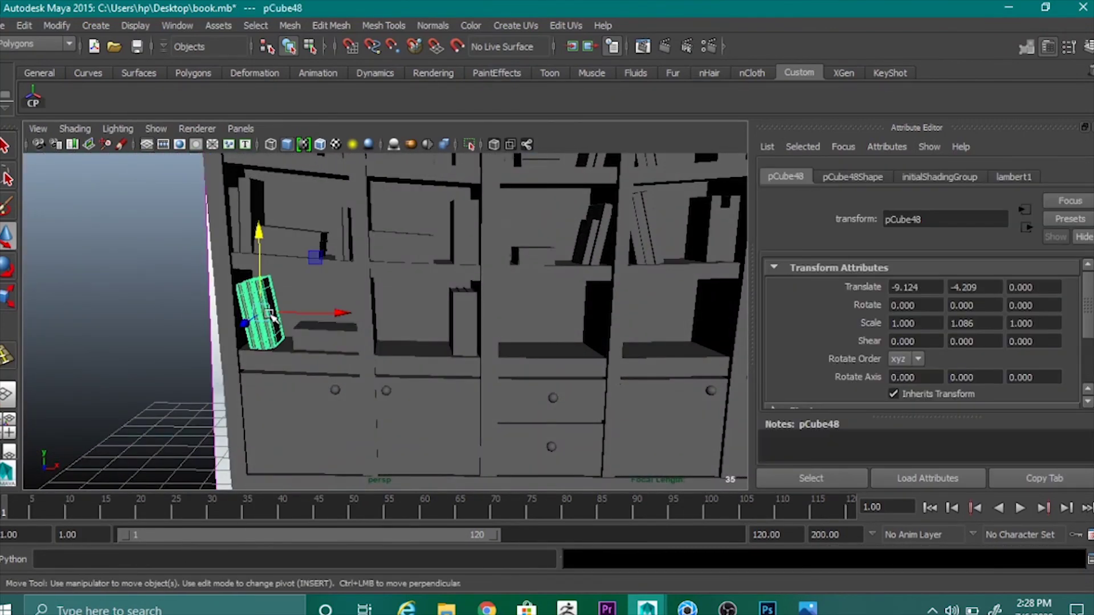
{"action": "left_click", "coordinate": [593, 251]}
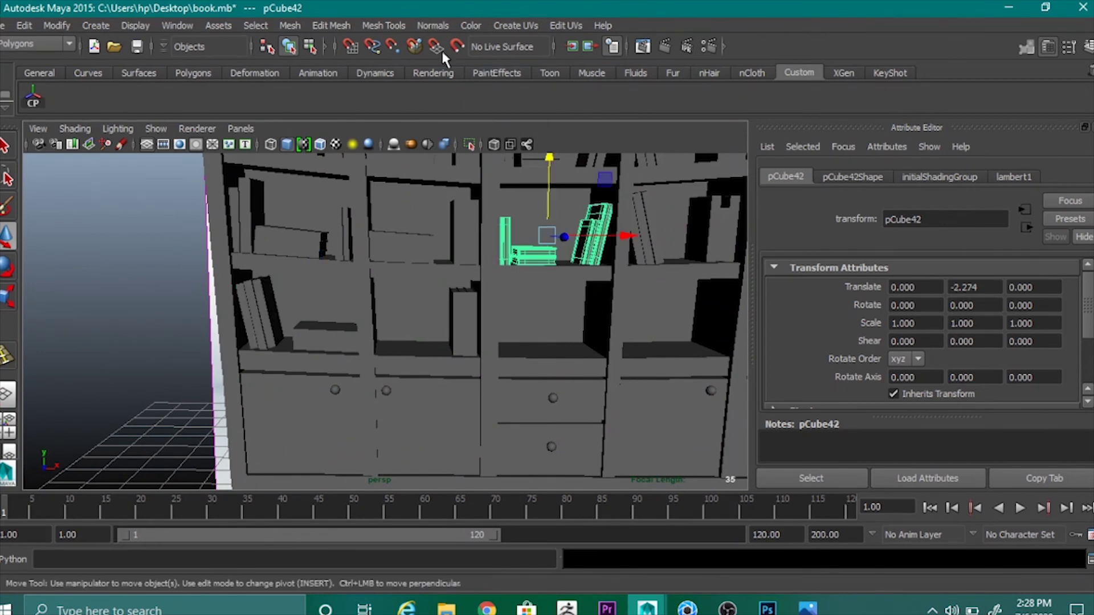
{"action": "left_click", "coordinate": [289, 25]}
{"action": "left_click", "coordinate": [313, 117]}
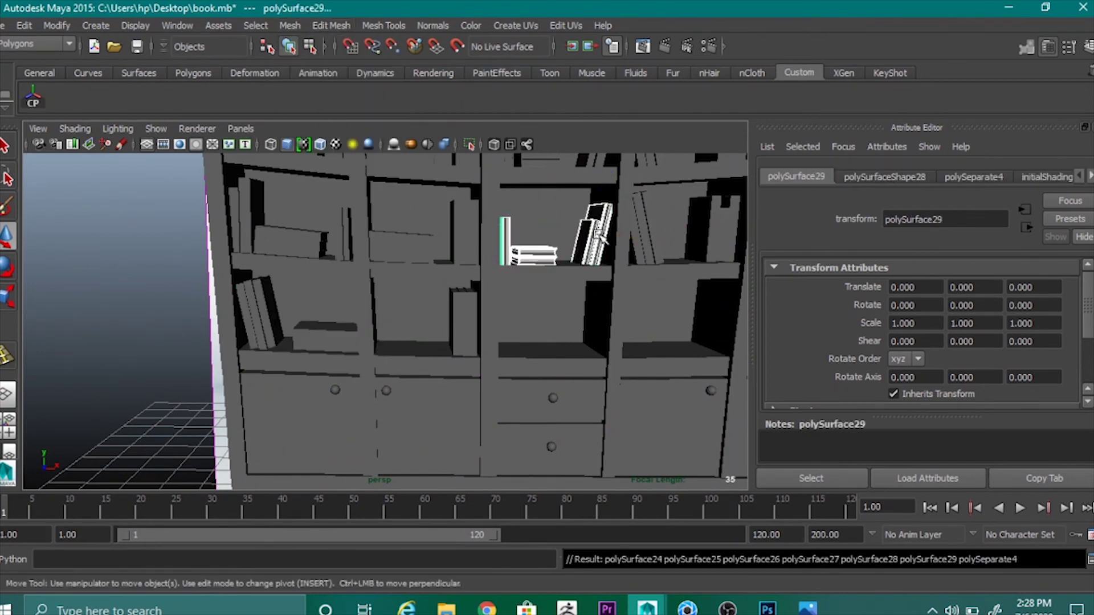
Combine the two leaning books in the third compartment's second row into one mesh.
{"action": "left_click", "coordinate": [599, 236]}
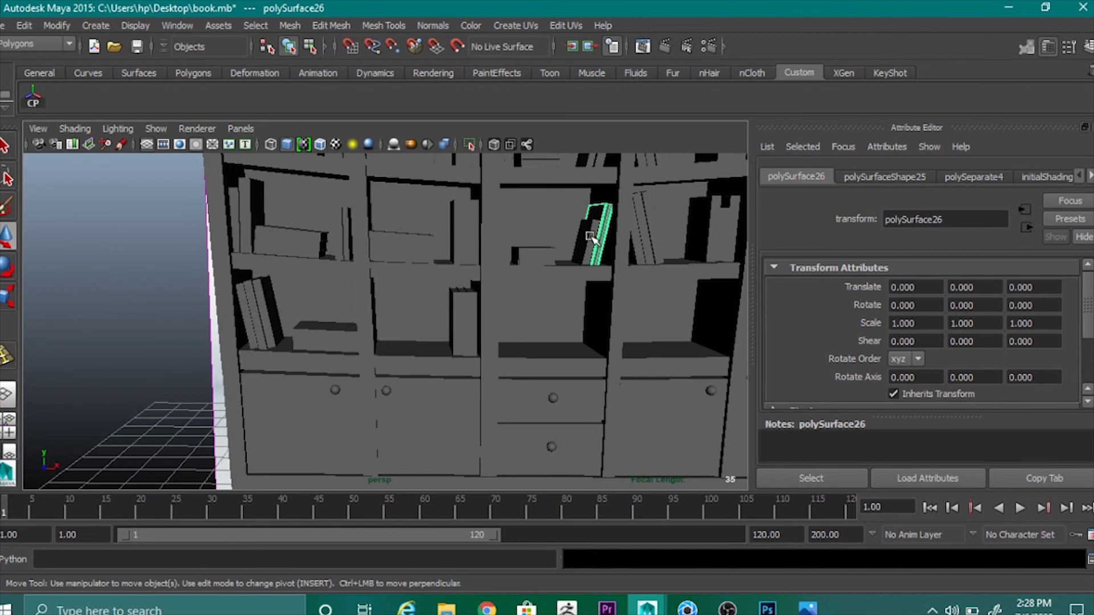
{"action": "left_click", "coordinate": [591, 236]}
{"action": "left_click", "coordinate": [289, 25]}
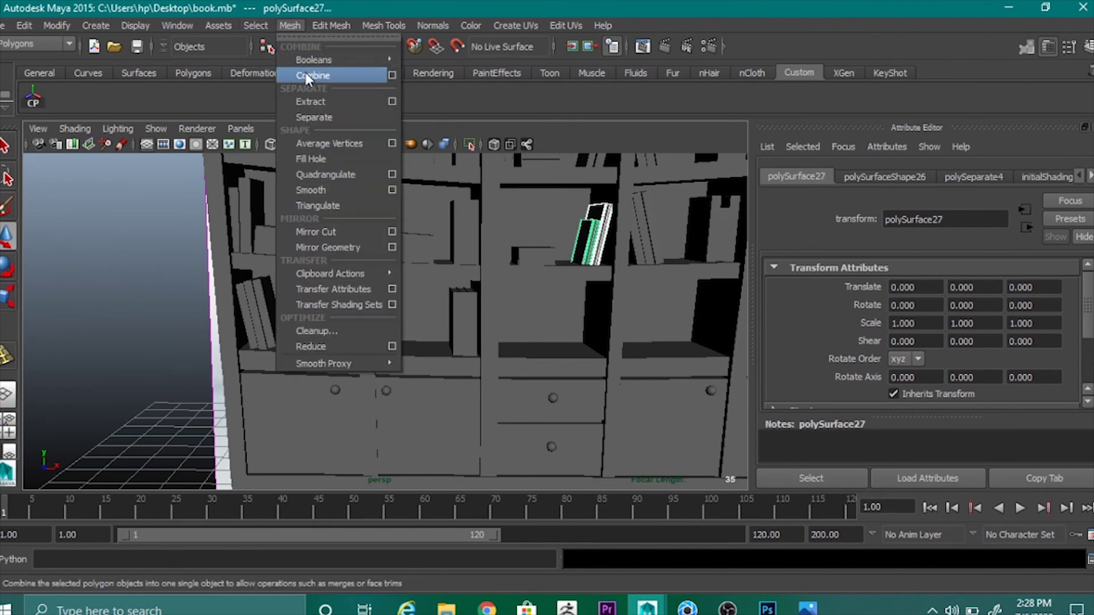
{"action": "left_click", "coordinate": [319, 74]}
Copy the leaning pair into the second compartment's third row, at about -3.948 in X and -2.149 in Y, rotated -6.366° around Z.
{"action": "key", "text": "w"}
{"action": "key", "text": "ctrl+d"}
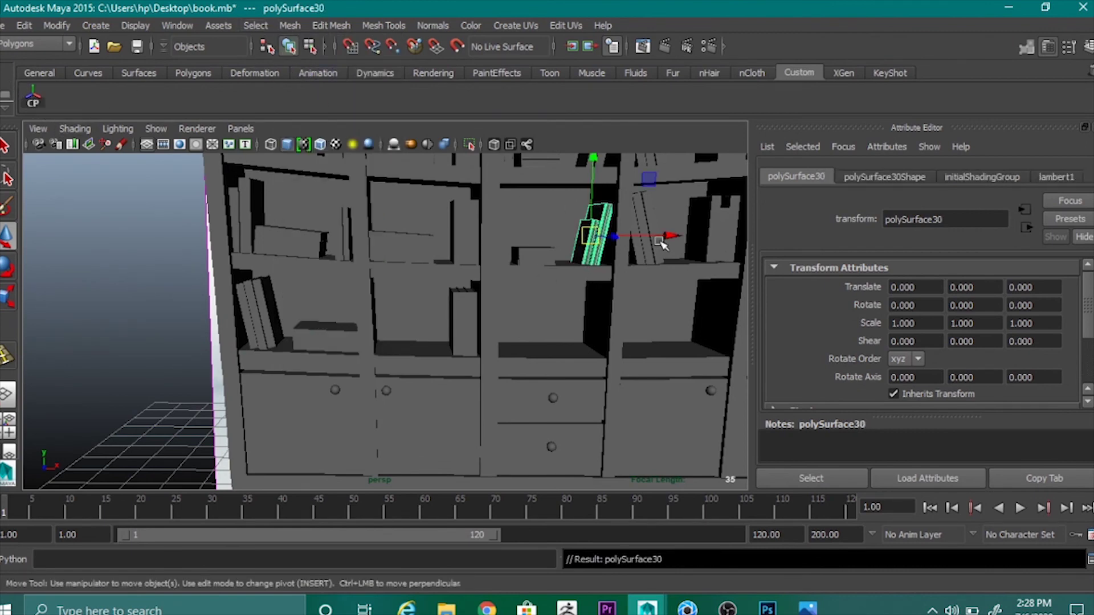
{"action": "left_click_drag", "start_coordinate": [661, 236], "coordinate": [506, 238]}
{"action": "left_click_drag", "start_coordinate": [428, 160], "coordinate": [464, 254]}
{"action": "key", "text": "e"}
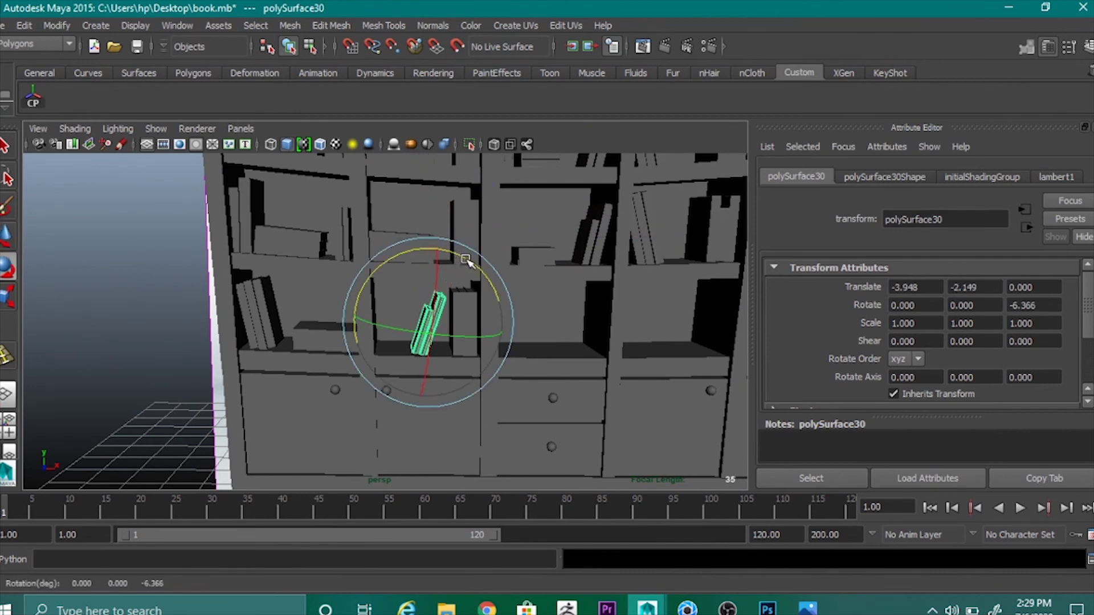
Move the copied leaning pair against the upright books, to about -3.745 in X and -0.116 in Z.
{"action": "key", "text": "w"}
{"action": "left_click_drag", "start_coordinate": [505, 324], "coordinate": [517, 324]}
{"action": "left_click_drag", "start_coordinate": [473, 355], "coordinate": [527, 359], "text": "alt"}
{"action": "left_click_drag", "start_coordinate": [476, 333], "coordinate": [475, 334]}
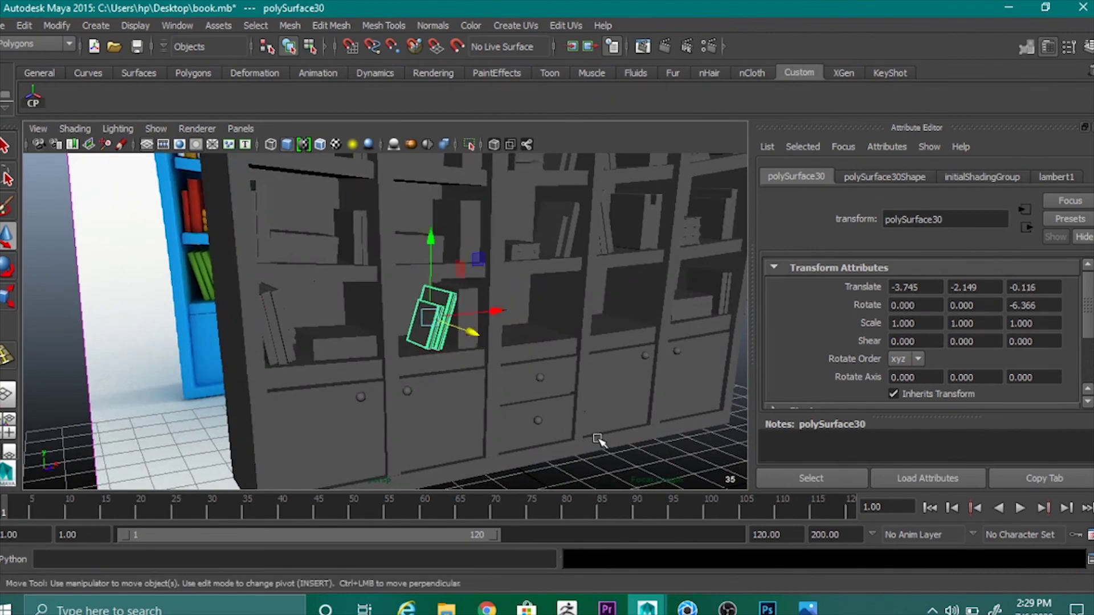
{"action": "left_click", "coordinate": [570, 420]}
Lower the leaning pair in the second compartment onto the third-row shelf, at about -2.190 in Y.
{"action": "left_click_drag", "start_coordinate": [570, 420], "coordinate": [495, 377], "text": "alt"}
{"action": "scroll", "coordinate": [493, 377], "scroll_direction": "down", "scroll_amount": 2}
{"action": "left_click", "coordinate": [85, 344]}
{"action": "left_click_drag", "start_coordinate": [86, 345], "coordinate": [457, 371], "text": "alt"}
{"action": "scroll", "coordinate": [432, 325], "scroll_direction": "up", "scroll_amount": 3}
{"action": "left_click", "coordinate": [443, 296]}
{"action": "left_click_drag", "start_coordinate": [443, 296], "coordinate": [434, 247]}
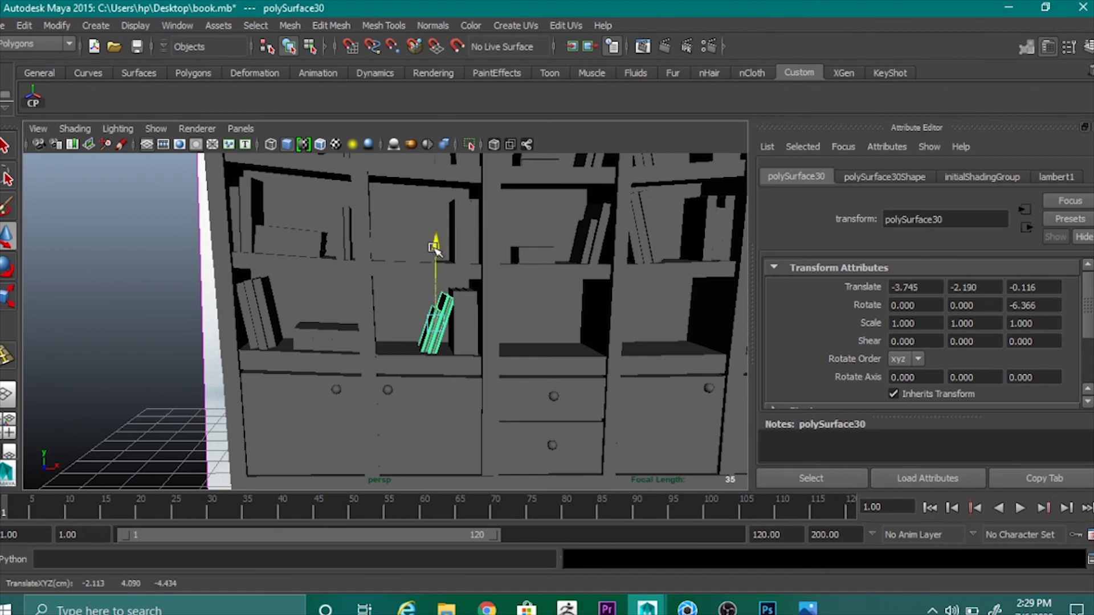
{"action": "left_click", "coordinate": [129, 378]}
Copy the upright books from the second compartment's third row into the third compartment, at about 1.018 in X.
{"action": "scroll", "coordinate": [386, 381], "scroll_direction": "down", "scroll_amount": 3}
{"action": "left_click_drag", "start_coordinate": [387, 380], "coordinate": [385, 403], "text": "alt"}
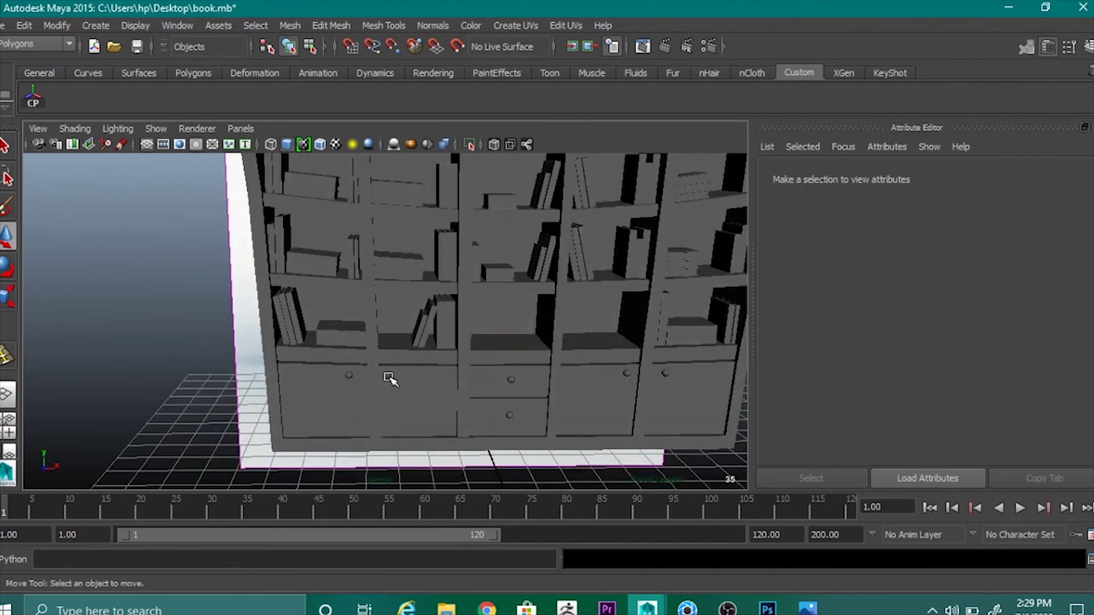
{"action": "scroll", "coordinate": [376, 370], "scroll_direction": "down", "scroll_amount": 5}
{"action": "left_click_drag", "start_coordinate": [361, 361], "coordinate": [386, 344], "text": "alt"}
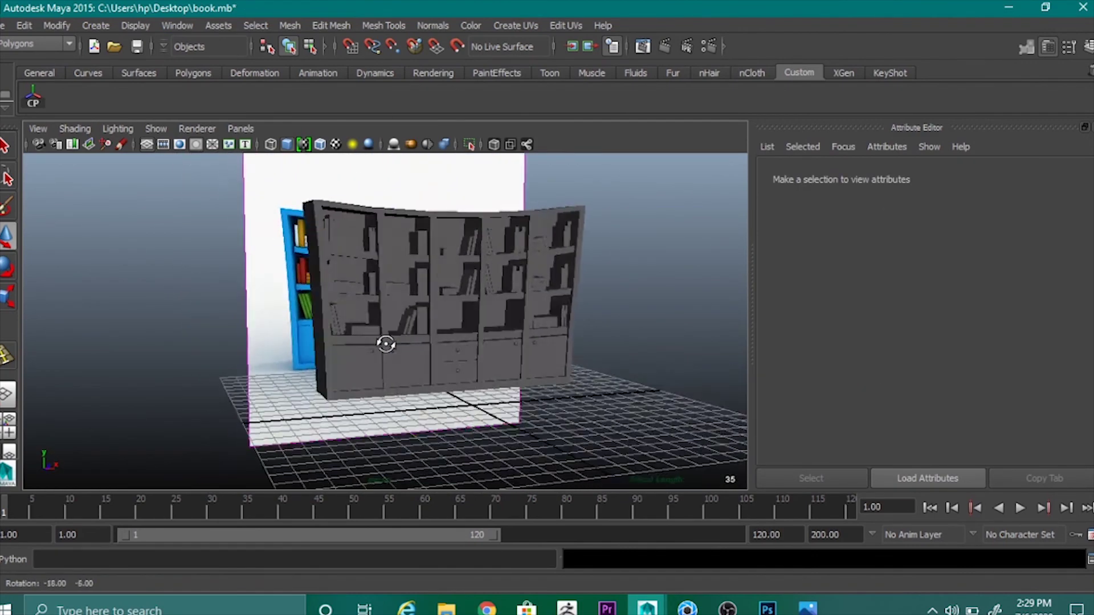
{"action": "scroll", "coordinate": [416, 359], "scroll_direction": "up", "scroll_amount": 5}
{"action": "left_click", "coordinate": [449, 328]}
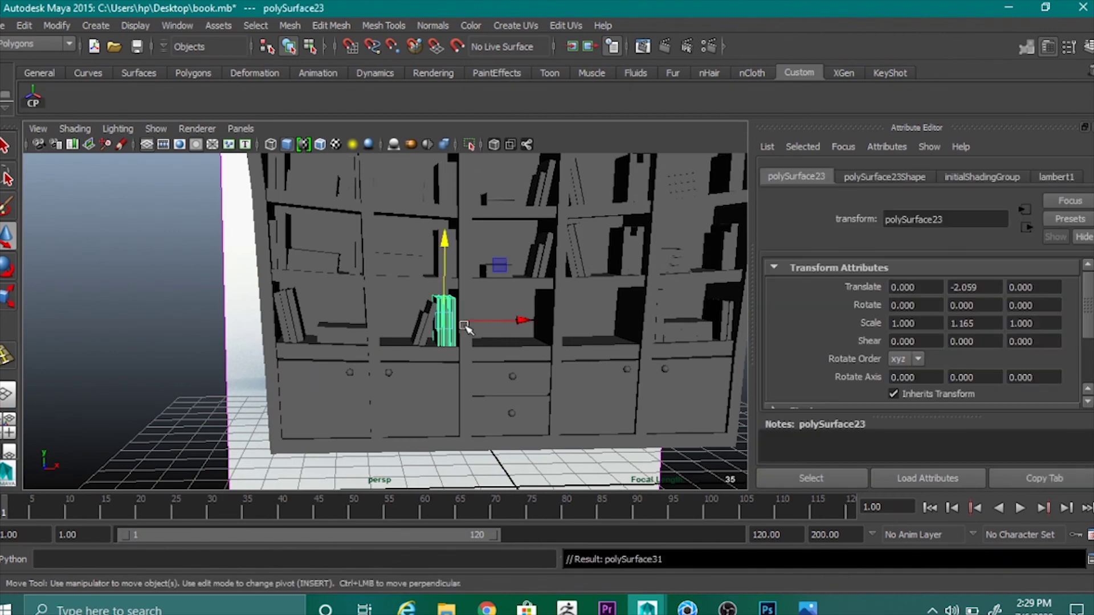
{"action": "left_click_drag", "start_coordinate": [521, 315], "coordinate": [552, 307]}
{"action": "scroll", "coordinate": [501, 359], "scroll_direction": "up", "scroll_amount": 4}
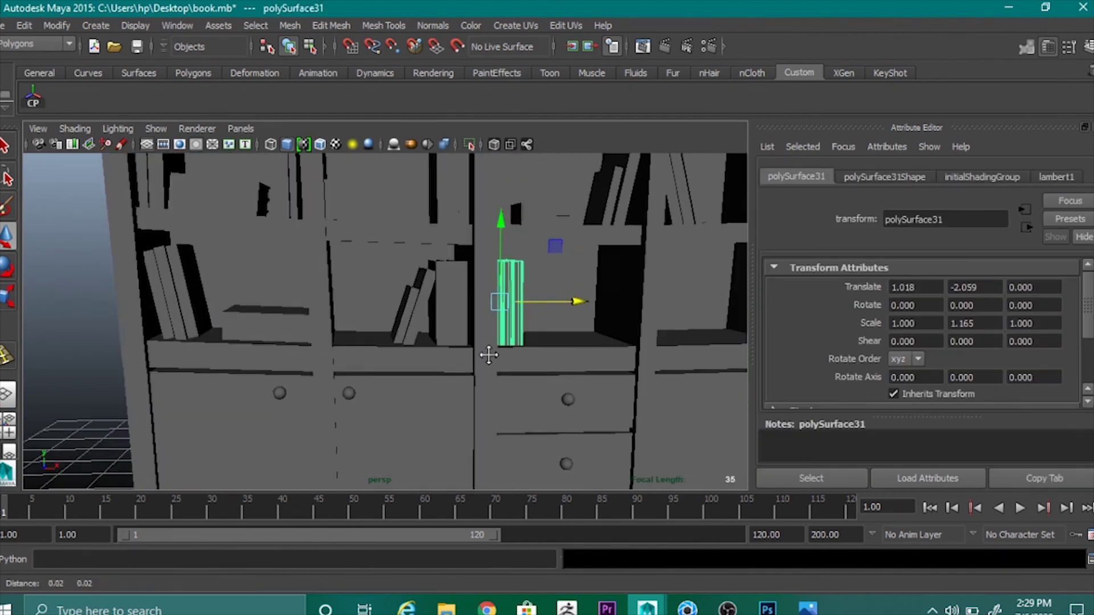
Scale the copied upright books to about 1.263 in X and 1.223 in Y, positioned at about 1.106 in X and -2.019 in Y.
{"action": "key", "text": "r"}
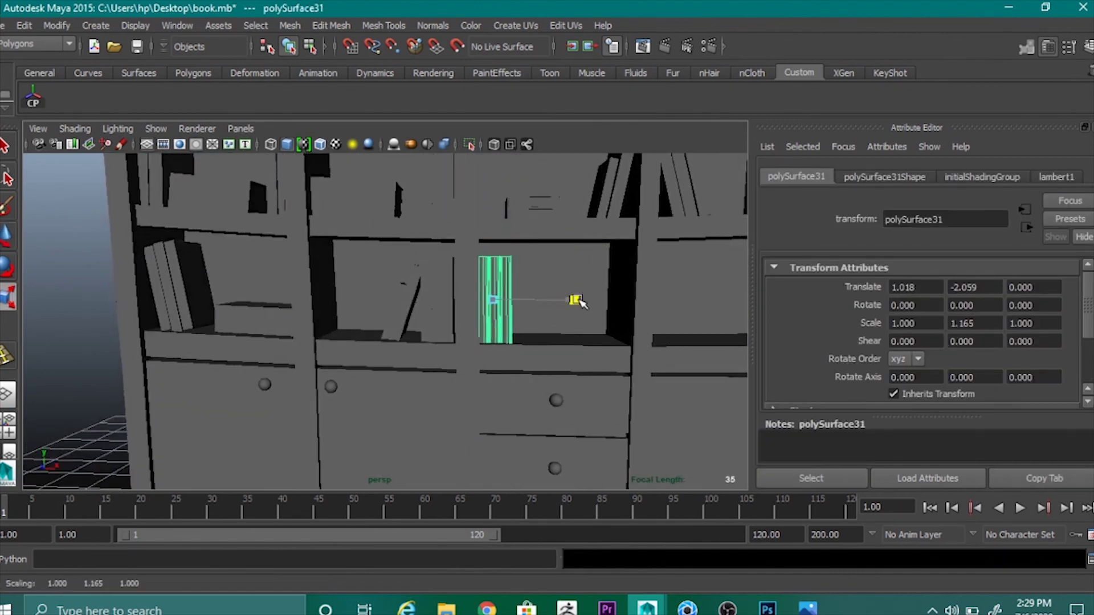
{"action": "left_click_drag", "start_coordinate": [576, 299], "coordinate": [590, 302]}
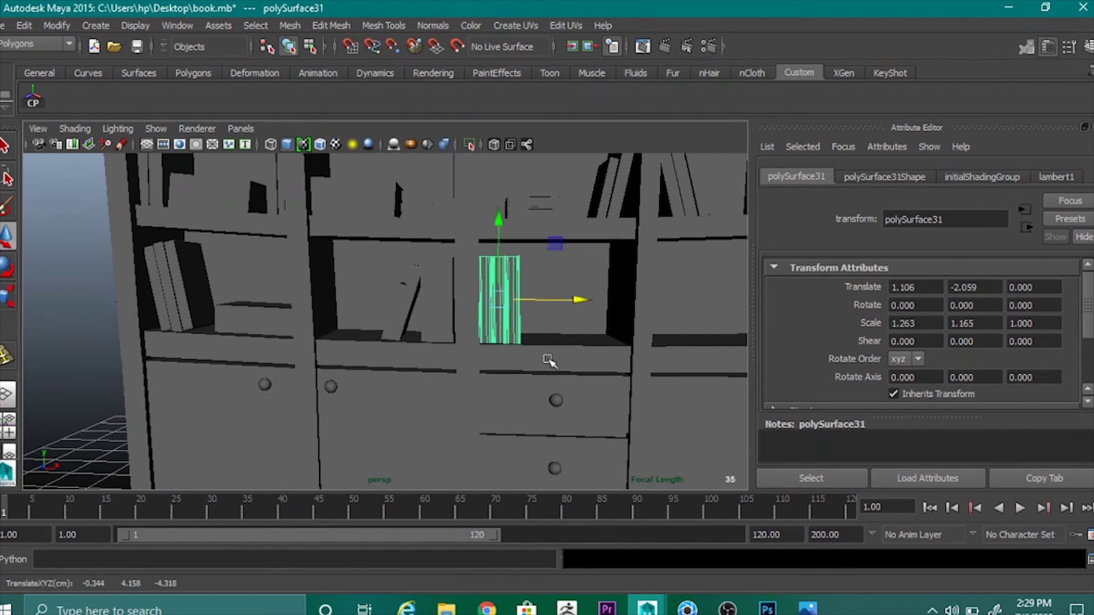
{"action": "scroll", "coordinate": [513, 262], "scroll_direction": "down", "scroll_amount": 3}
{"action": "left_click", "coordinate": [473, 230]}
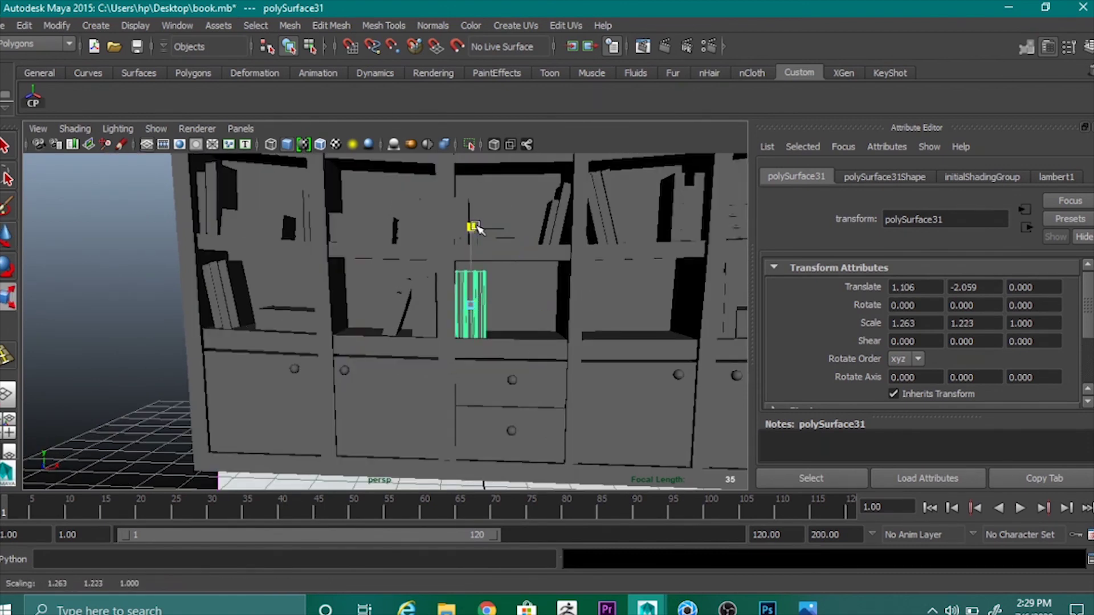
{"action": "key", "text": "w"}
{"action": "left_click_drag", "start_coordinate": [478, 228], "coordinate": [478, 225]}
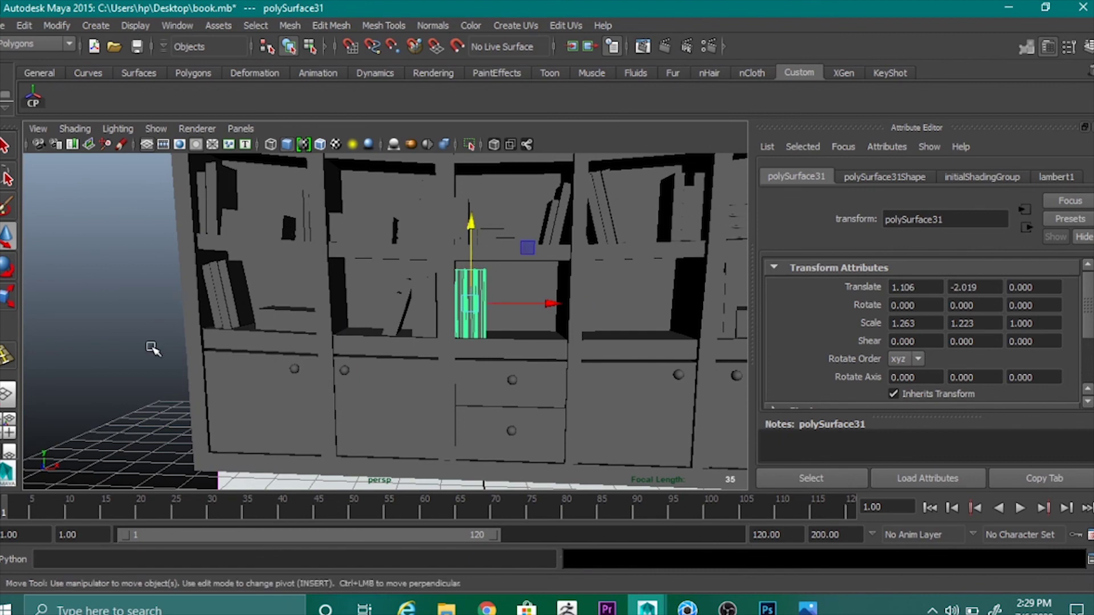
Separate the upright books in the third compartment's third row into individual meshes.
{"action": "left_click", "coordinate": [347, 316]}
{"action": "scroll", "coordinate": [354, 320], "scroll_direction": "up", "scroll_amount": 5}
{"action": "left_click", "coordinate": [403, 319]}
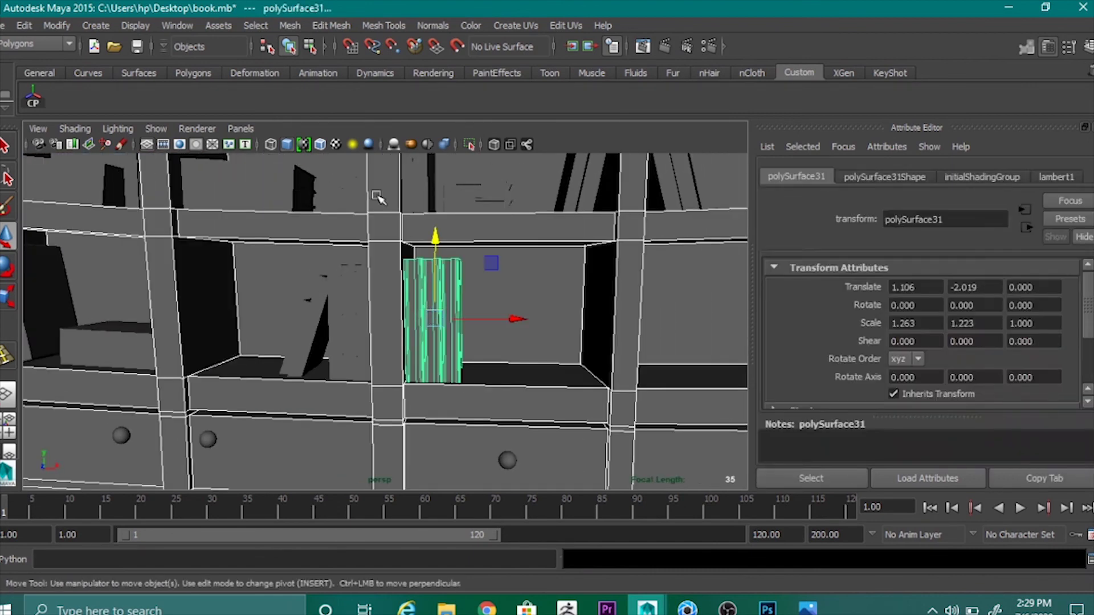
{"action": "left_click", "coordinate": [290, 25]}
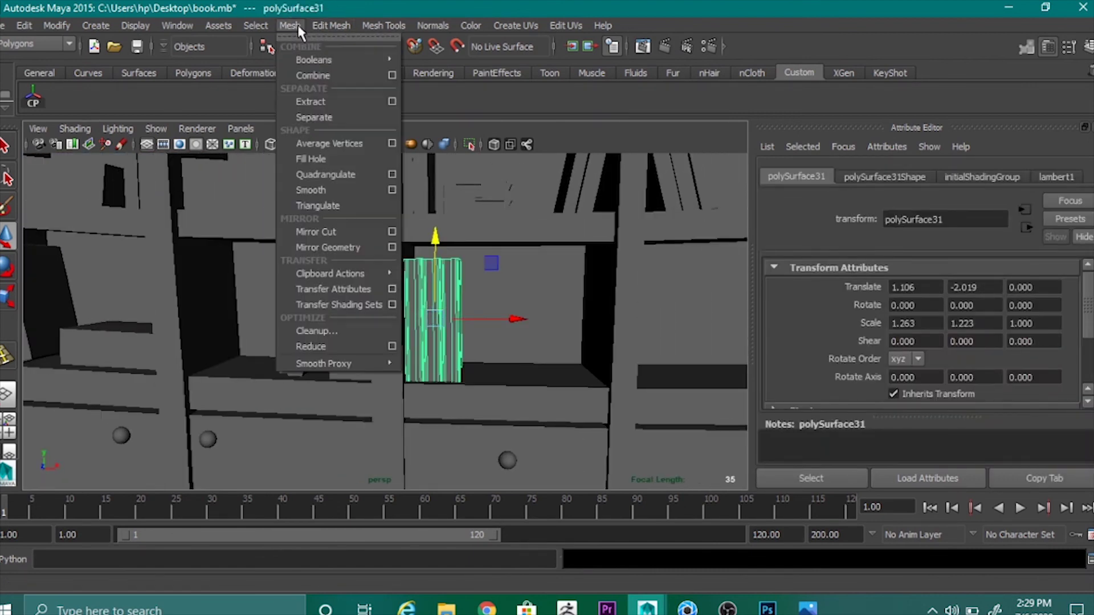
{"action": "left_click", "coordinate": [313, 117]}
Duplicate the end book of the upright row and move the copy about 0.212 in X beside it.
{"action": "key", "text": "ctrl+d"}
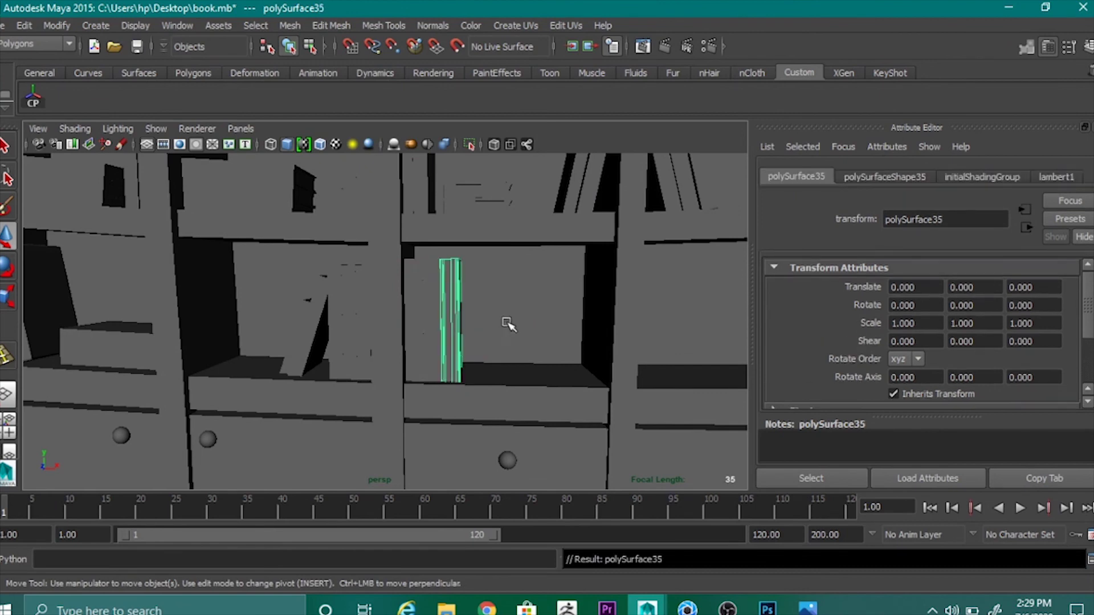
{"action": "left_click_drag", "start_coordinate": [534, 319], "coordinate": [553, 320]}
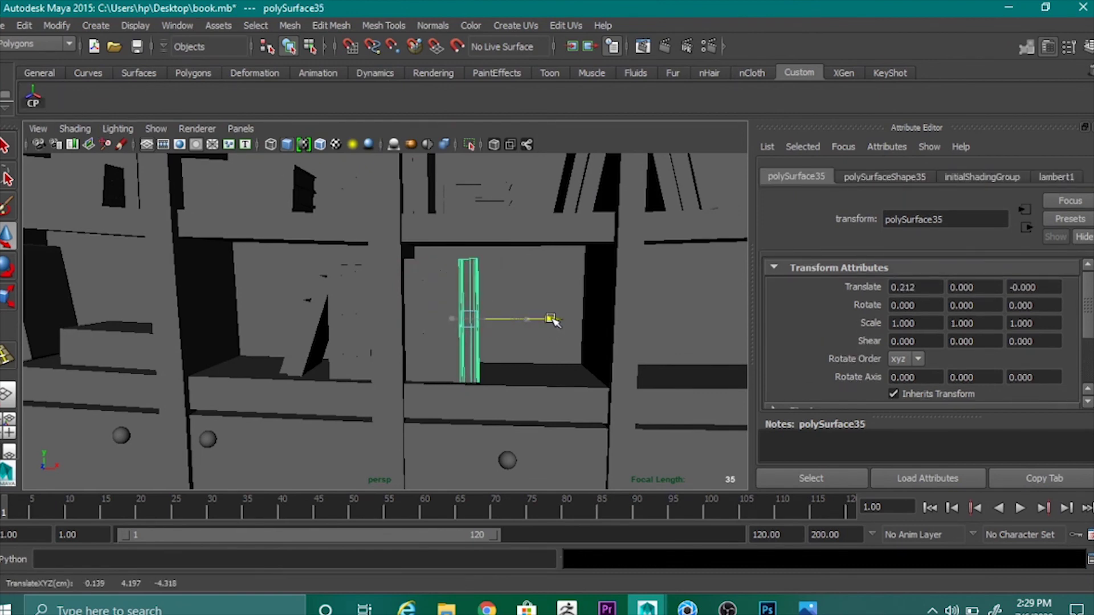
{"action": "scroll", "coordinate": [572, 339], "scroll_direction": "down", "scroll_amount": 5}
{"action": "left_click", "coordinate": [144, 308]}
Copy the fourth compartment's second-row leaning books into the third compartment's third row, at about -1.979 in X, -4.399 in Y and -0.545 in Z.
{"action": "left_click_drag", "start_coordinate": [343, 358], "coordinate": [460, 379], "text": "alt"}
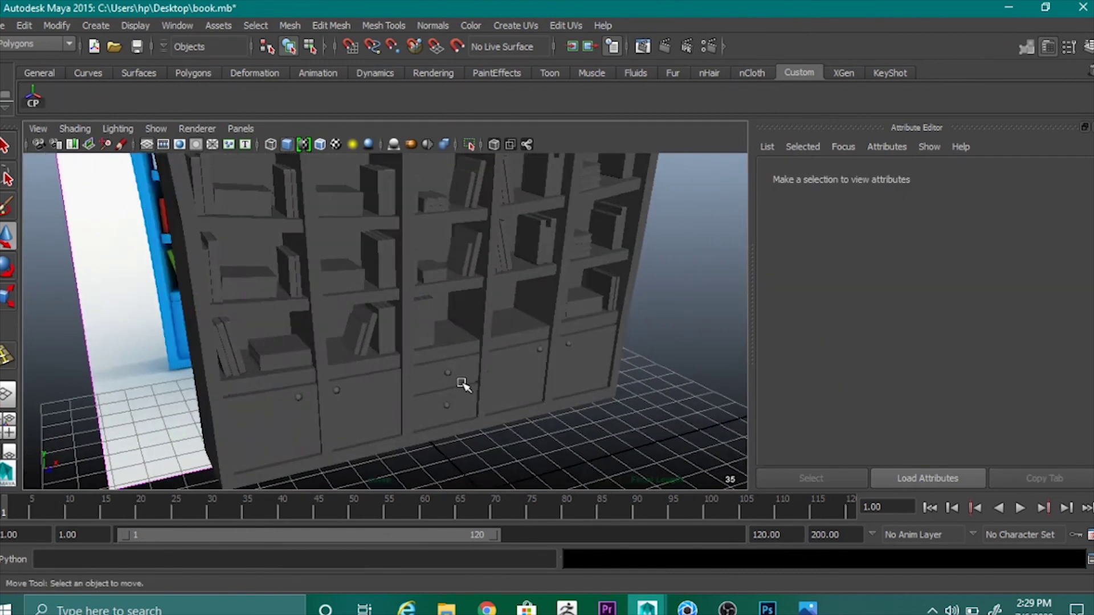
{"action": "scroll", "coordinate": [460, 379], "scroll_direction": "up", "scroll_amount": 5}
{"action": "mouse_move", "coordinate": [364, 296]}
{"action": "left_mouse_down", "text": "alt"}
{"action": "mouse_move", "coordinate": [435, 349]}
{"action": "mouse_move", "coordinate": [393, 322]}
{"action": "mouse_move", "coordinate": [409, 339]}
{"action": "mouse_move", "coordinate": [398, 361]}
{"action": "mouse_move", "coordinate": [416, 336]}
{"action": "mouse_move", "coordinate": [384, 342]}
{"action": "mouse_move", "coordinate": [286, 318]}
{"action": "mouse_move", "coordinate": [361, 318]}
{"action": "left_mouse_up", "text": "alt"}
{"action": "scroll", "coordinate": [410, 340], "scroll_direction": "down", "scroll_amount": 3}
{"action": "scroll", "coordinate": [415, 337], "scroll_direction": "down", "scroll_amount": 5}
{"action": "scroll", "coordinate": [416, 319], "scroll_direction": "up", "scroll_amount": 4}
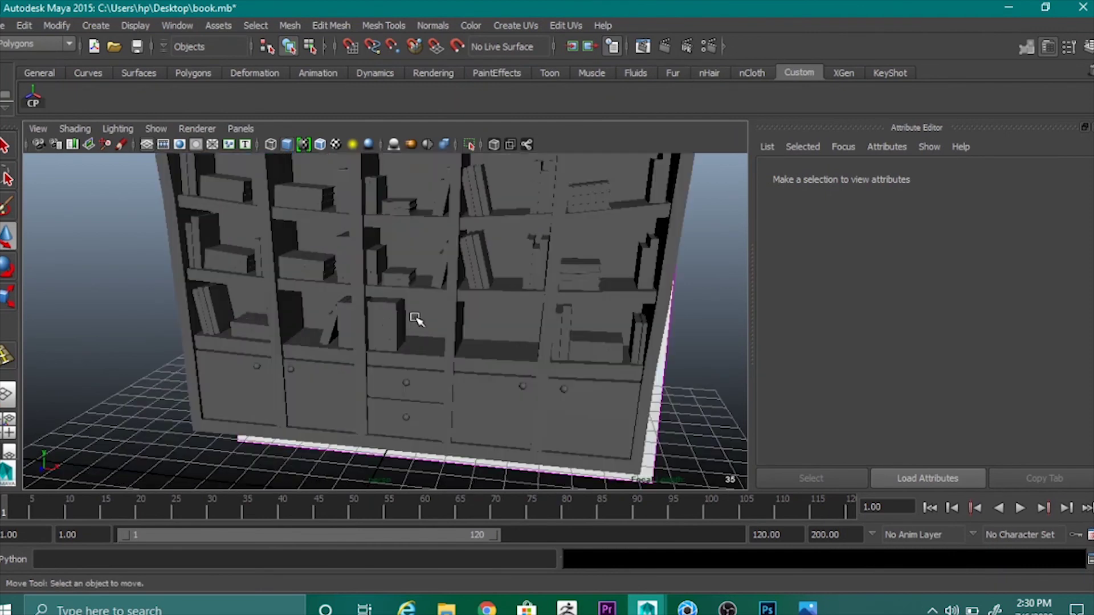
{"action": "left_click", "coordinate": [473, 267]}
{"action": "key", "text": "ctrl+d"}
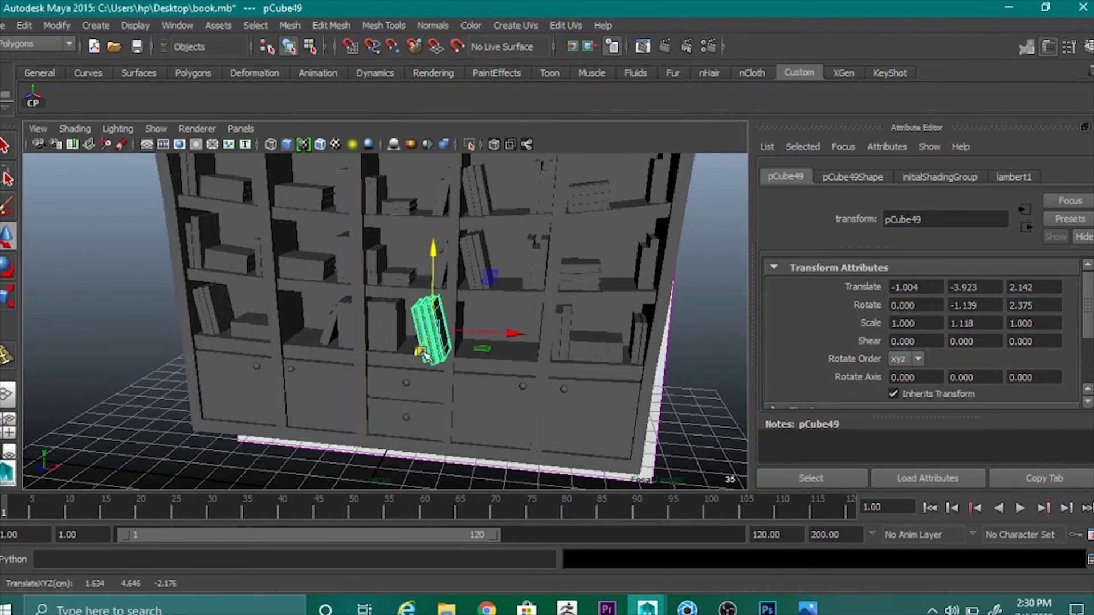
{"action": "left_click_drag", "start_coordinate": [433, 322], "coordinate": [430, 327]}
{"action": "scroll", "coordinate": [490, 357], "scroll_direction": "up", "scroll_amount": 4}
{"action": "left_click_drag", "start_coordinate": [569, 306], "coordinate": [533, 305]}
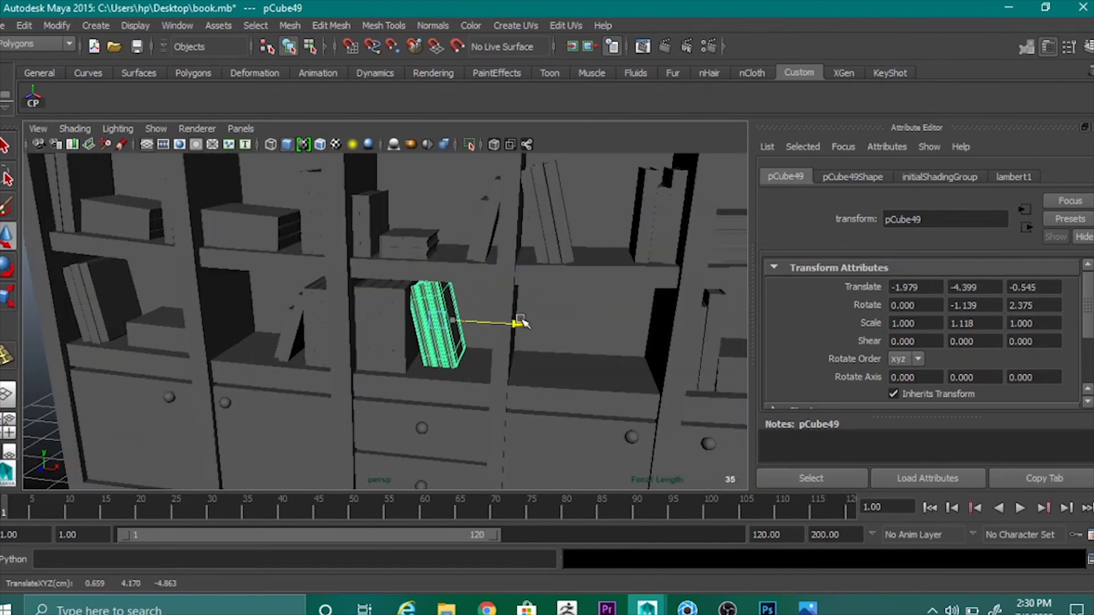
Adjust the copied leaning books' depth and height on the shelf to about -0.194 in Z and -4.384 in Y.
{"action": "left_click_drag", "start_coordinate": [424, 340], "coordinate": [425, 339]}
{"action": "left_click_drag", "start_coordinate": [505, 360], "coordinate": [473, 369], "text": "alt"}
{"action": "left_click_drag", "start_coordinate": [442, 246], "coordinate": [442, 249]}
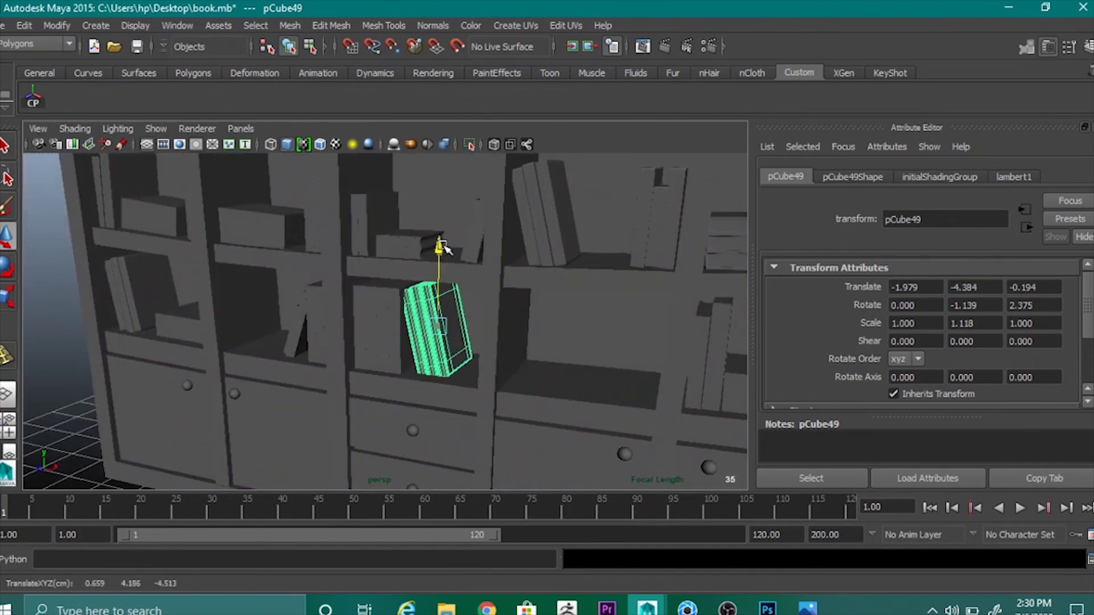
Compare the third-row book arrangement with the reference image in the front view.
{"action": "left_click_drag", "start_coordinate": [506, 367], "coordinate": [202, 377], "text": "alt"}
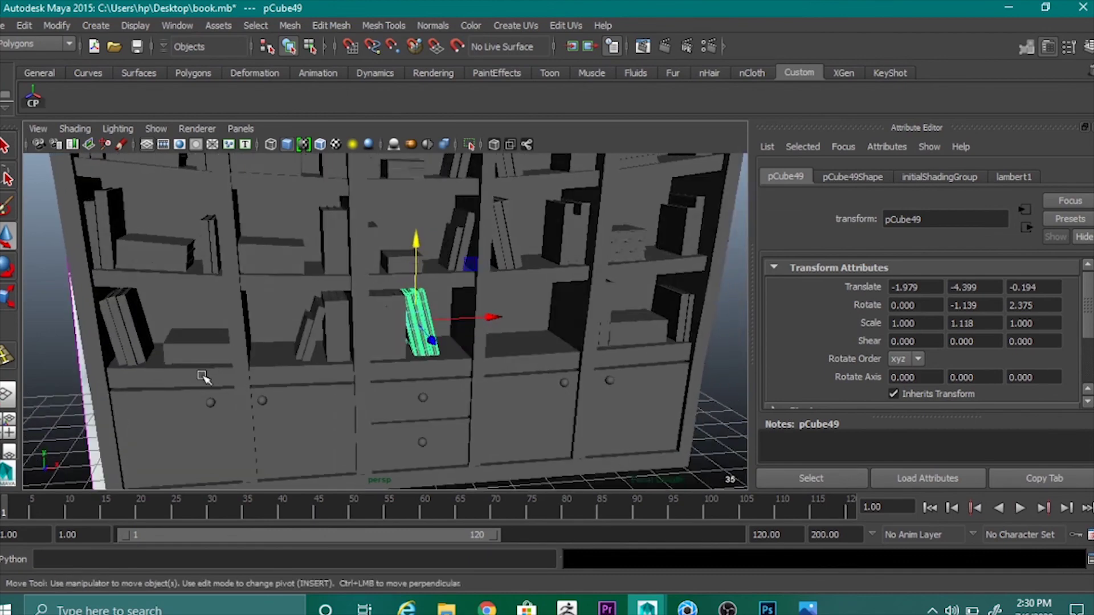
{"action": "left_click", "coordinate": [72, 385]}
{"action": "scroll", "coordinate": [462, 416], "scroll_direction": "down", "scroll_amount": 3}
{"action": "mouse_move", "coordinate": [502, 365]}
{"action": "left_mouse_down", "text": "alt"}
{"action": "mouse_move", "coordinate": [650, 364]}
{"action": "mouse_move", "coordinate": [515, 367]}
{"action": "mouse_move", "coordinate": [513, 377]}
{"action": "left_mouse_up", "text": "alt"}
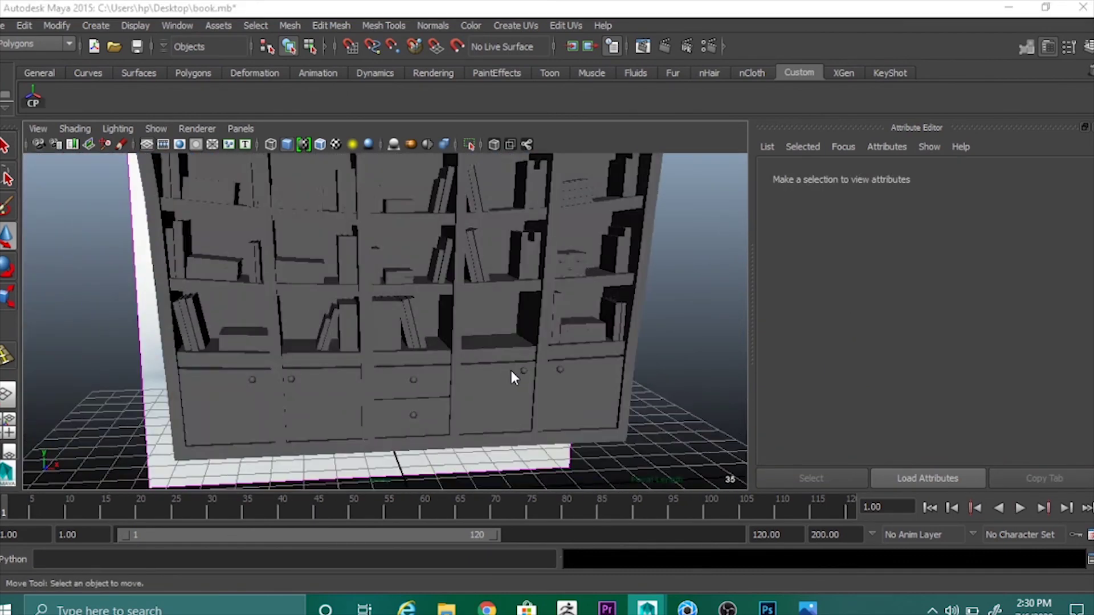
{"action": "key", "text": "space"}
{"action": "key", "text": "space"}
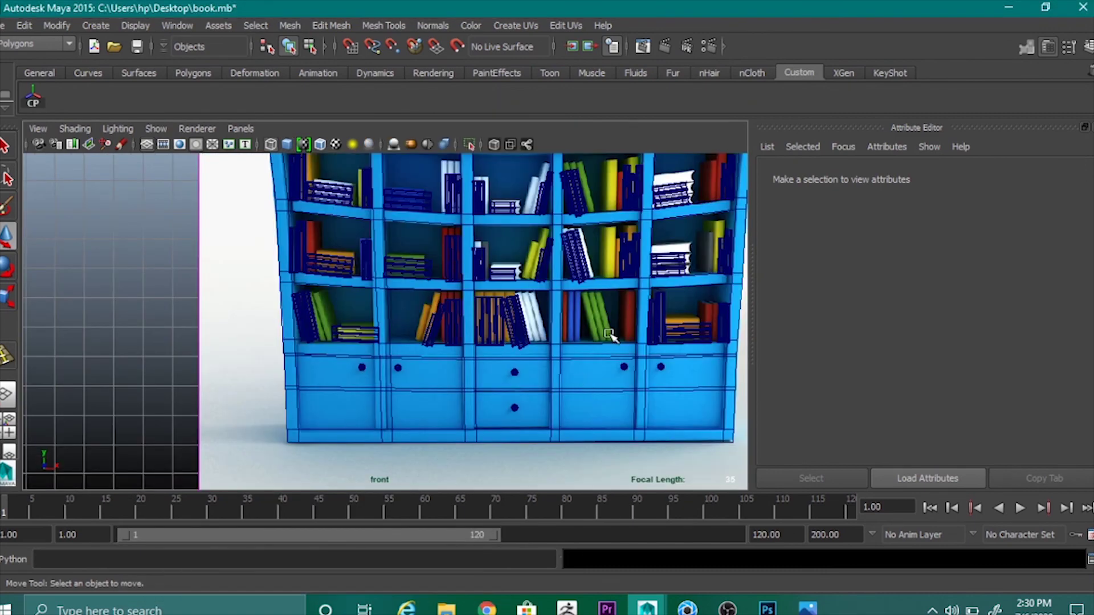
{"action": "key", "text": "space"}
{"action": "key", "text": "space"}
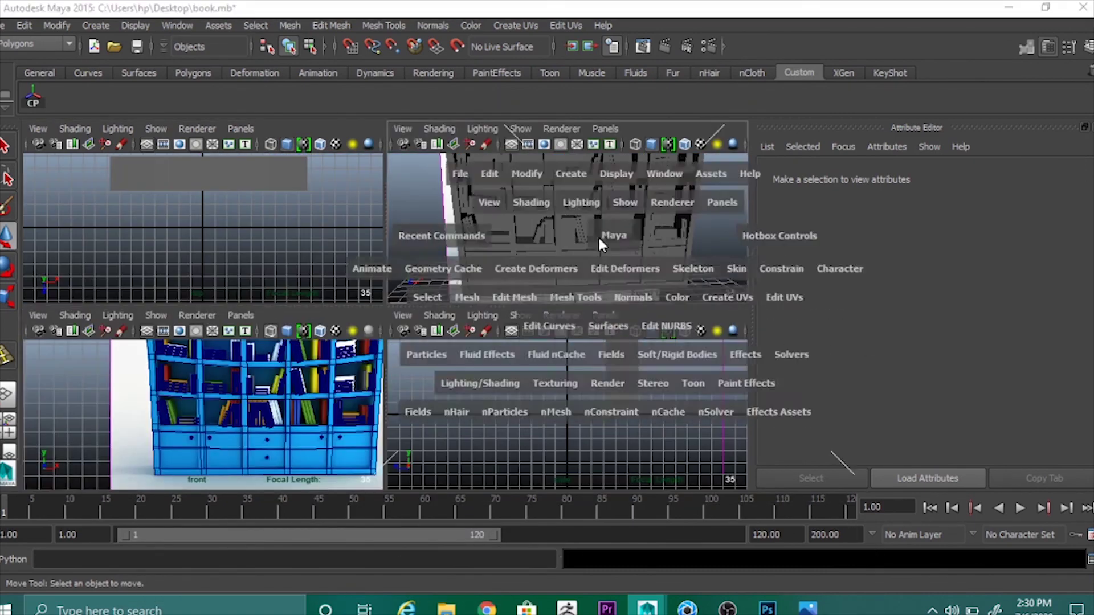
Combine the upright and leaning books in the third compartment's third row into one mesh and center its pivot.
{"action": "left_click_drag", "start_coordinate": [438, 310], "coordinate": [482, 325]}
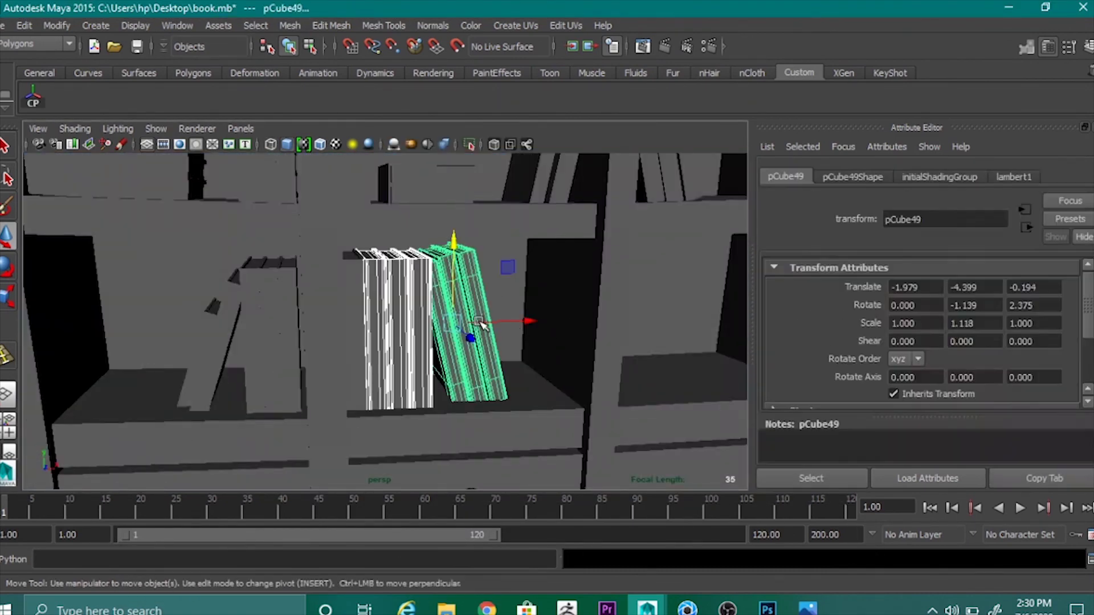
{"action": "left_click", "coordinate": [358, 293]}
{"action": "left_click", "coordinate": [293, 26]}
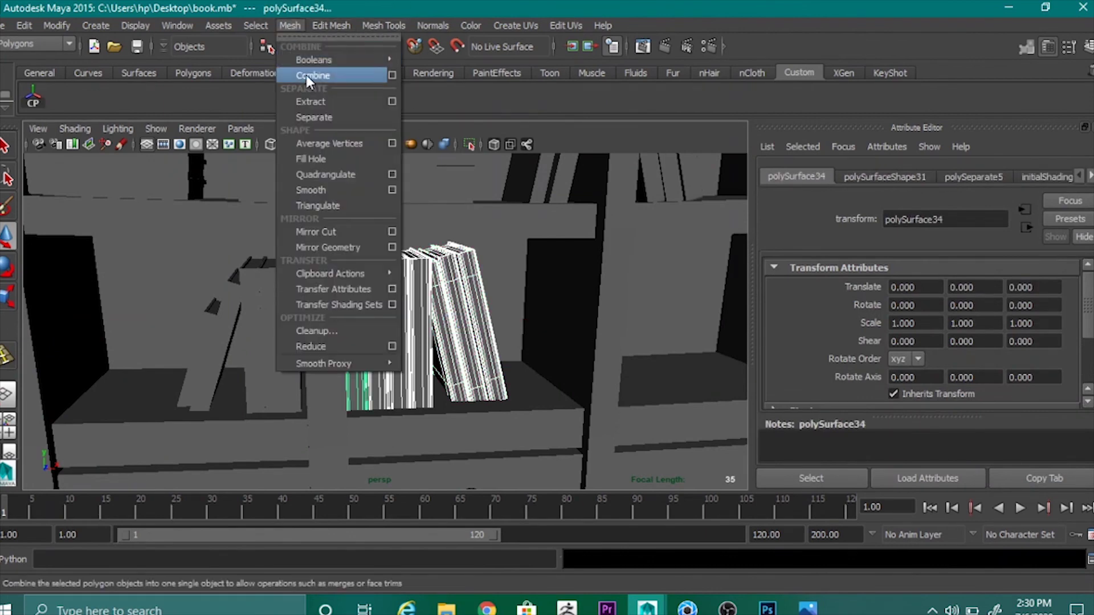
{"action": "left_click", "coordinate": [306, 74]}
{"action": "scroll", "coordinate": [385, 319], "scroll_direction": "down", "scroll_amount": 10}
{"action": "left_click", "coordinate": [34, 98]}
Duplicate the combined books and move the copy about 2.903 in X into the fourth compartment's third row.
{"action": "scroll", "coordinate": [629, 393], "scroll_direction": "up", "scroll_amount": 8}
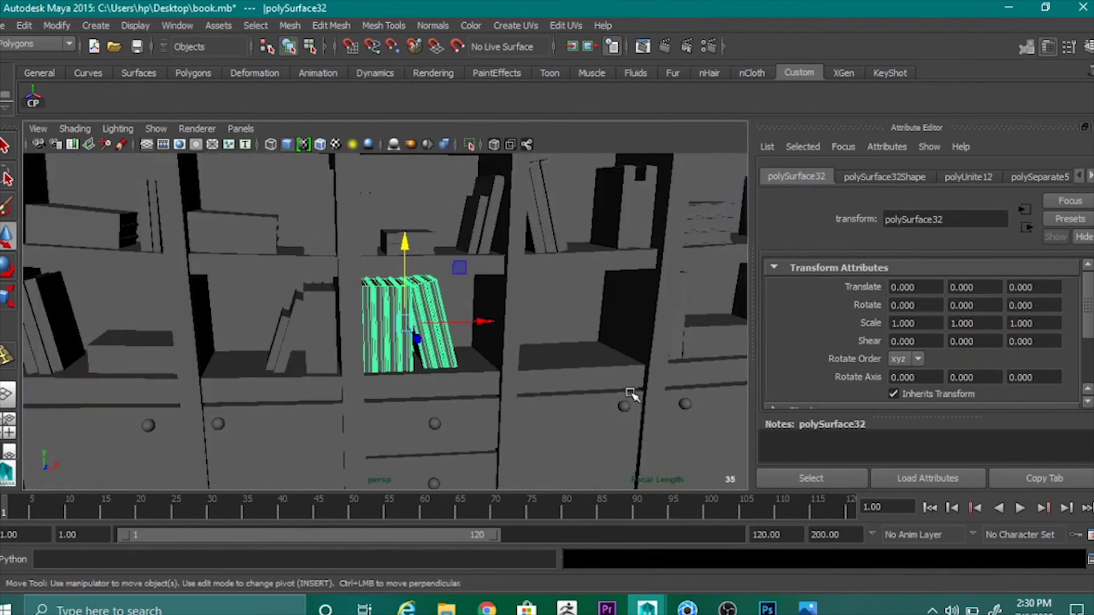
{"action": "left_click_drag", "start_coordinate": [482, 323], "coordinate": [623, 325]}
{"action": "left_click_drag", "start_coordinate": [593, 365], "coordinate": [650, 338], "text": "alt"}
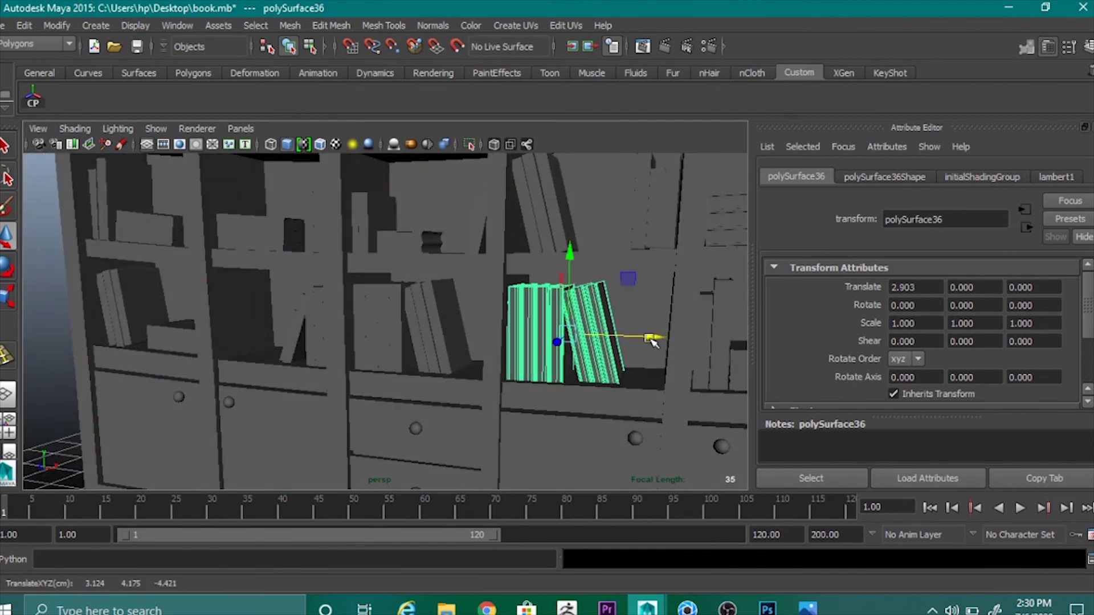
{"action": "scroll", "coordinate": [660, 393], "scroll_direction": "down", "scroll_amount": 5}
{"action": "left_click", "coordinate": [144, 388]}
{"action": "left_click_drag", "start_coordinate": [361, 437], "coordinate": [409, 445], "text": "alt"}
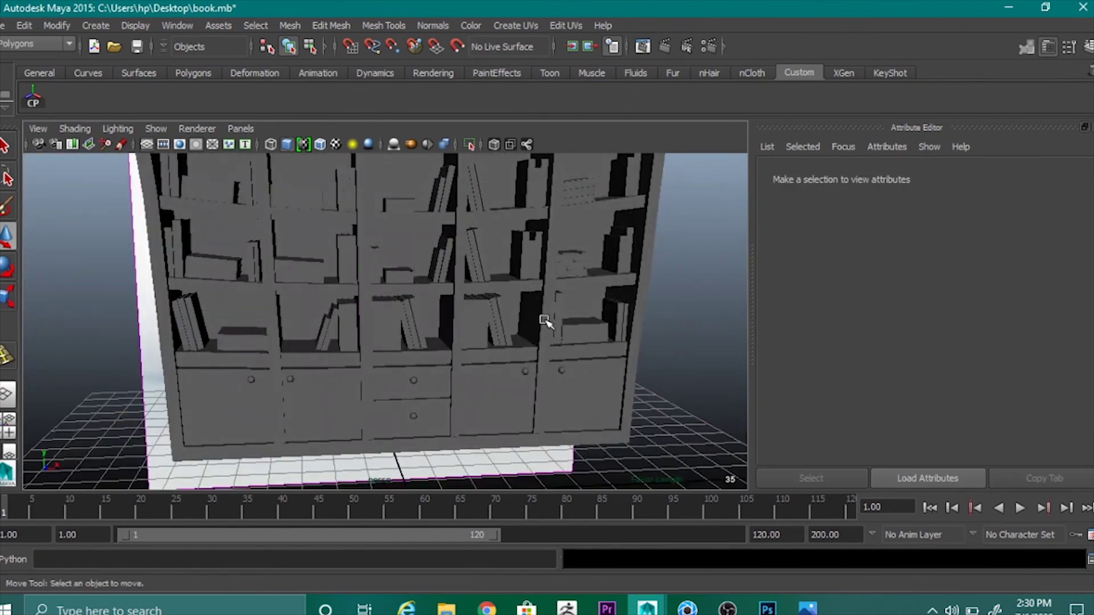
{"action": "scroll", "coordinate": [545, 321], "scroll_direction": "down", "scroll_amount": 5}
{"action": "mouse_move", "coordinate": [544, 322]}
{"action": "left_mouse_down", "text": "alt"}
{"action": "mouse_move", "coordinate": [521, 391]}
{"action": "mouse_move", "coordinate": [527, 318]}
{"action": "left_mouse_up", "text": "alt"}
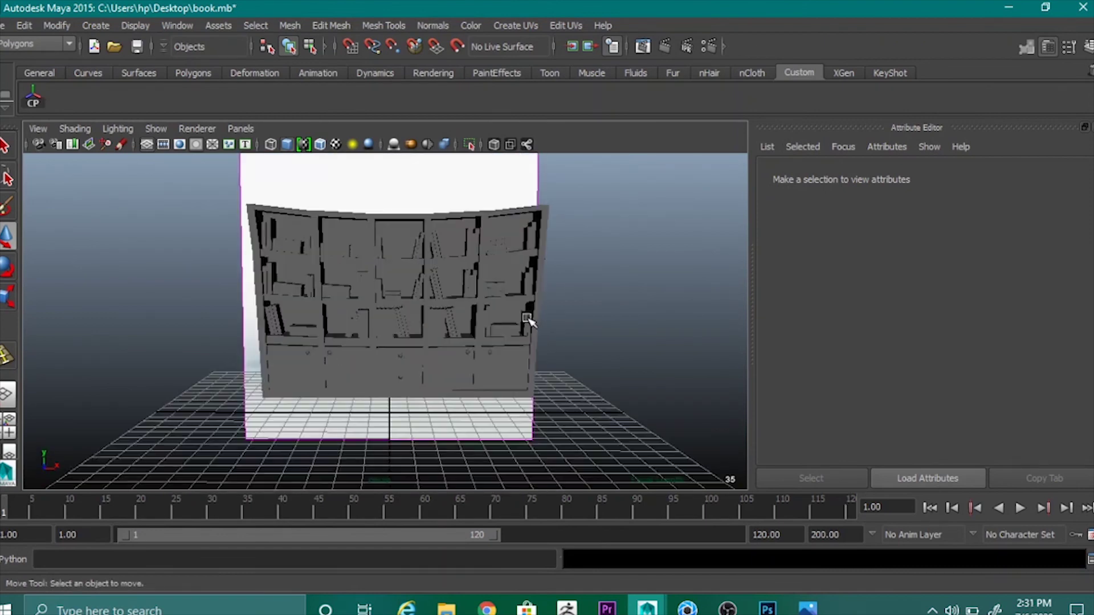
Separate the copied book group in the fourth compartment's third row into individual meshes.
{"action": "scroll", "coordinate": [528, 316], "scroll_direction": "up", "scroll_amount": 5}
{"action": "left_click", "coordinate": [517, 308]}
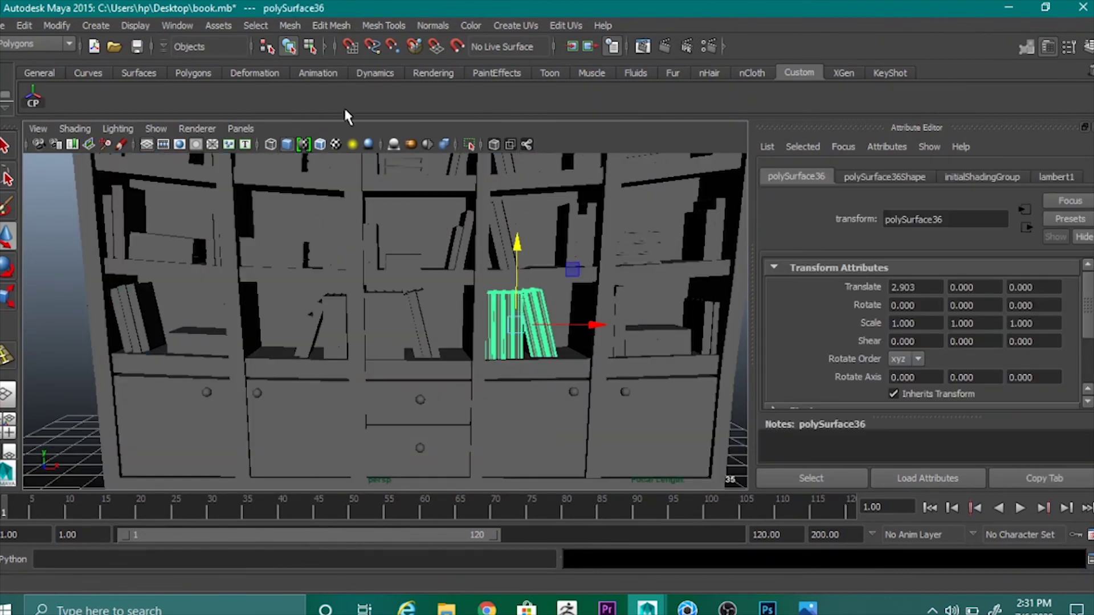
{"action": "left_click", "coordinate": [289, 25]}
{"action": "left_click", "coordinate": [319, 113]}
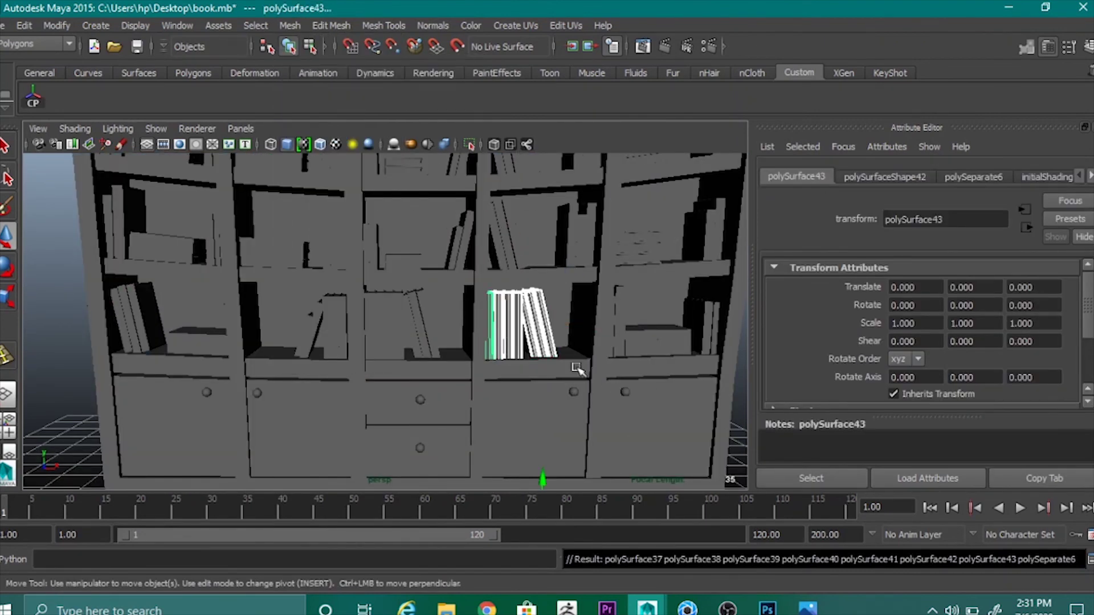
Duplicate the upright book next to the leaning ones and move the copy about 1.600 in X to the fourth compartment's far side.
{"action": "left_click", "coordinate": [518, 315]}
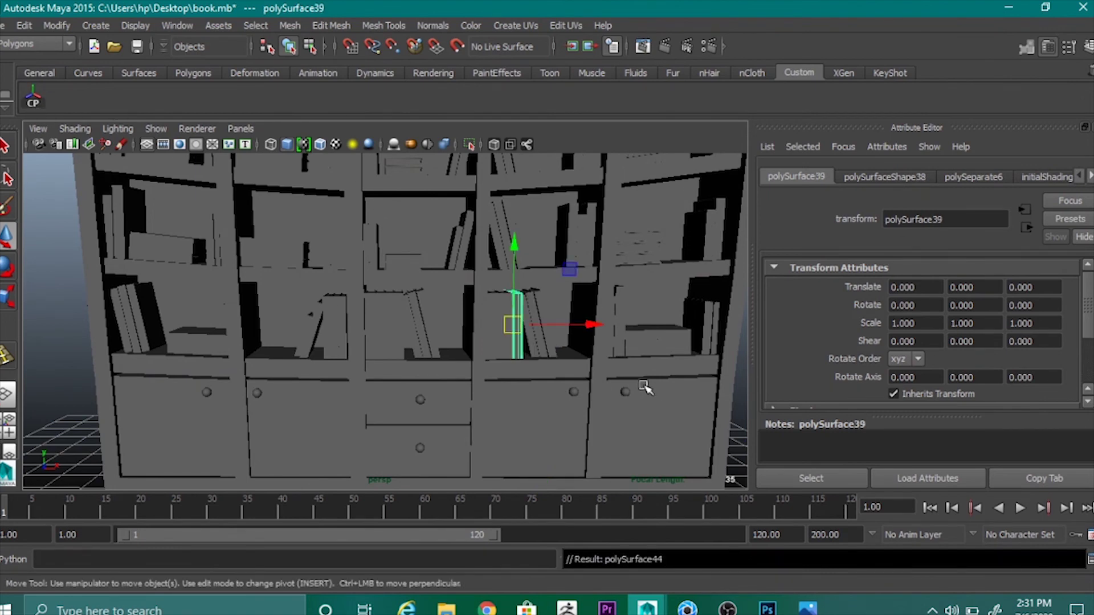
{"action": "left_click_drag", "start_coordinate": [591, 324], "coordinate": [697, 434]}
{"action": "left_click", "coordinate": [728, 389]}
{"action": "left_click", "coordinate": [532, 322]}
{"action": "scroll", "coordinate": [678, 359], "scroll_direction": "up", "scroll_amount": 4}
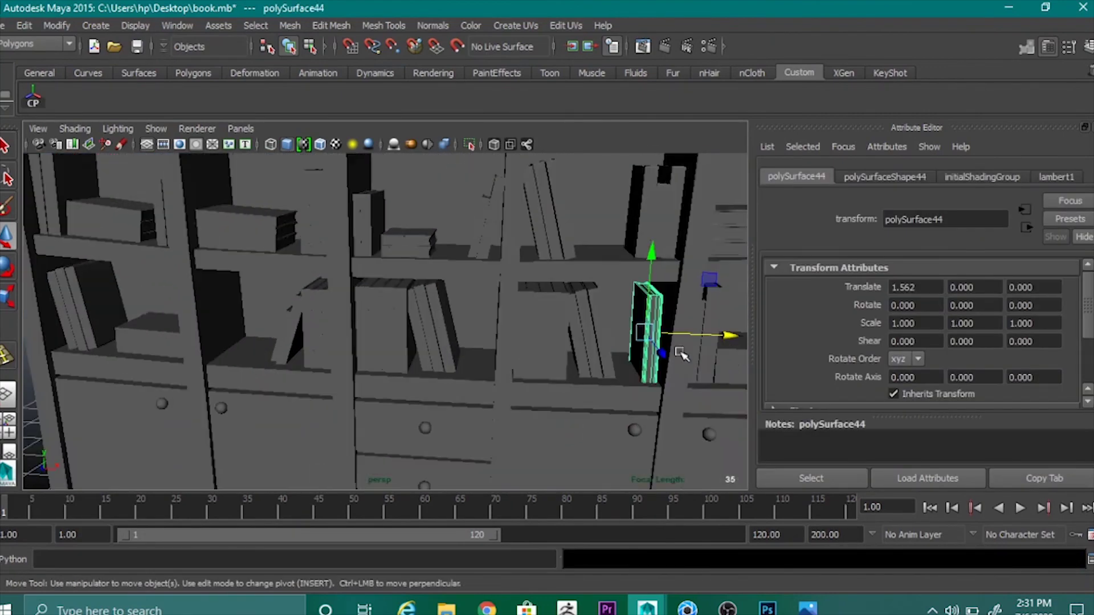
{"action": "left_click_drag", "start_coordinate": [732, 336], "coordinate": [741, 335]}
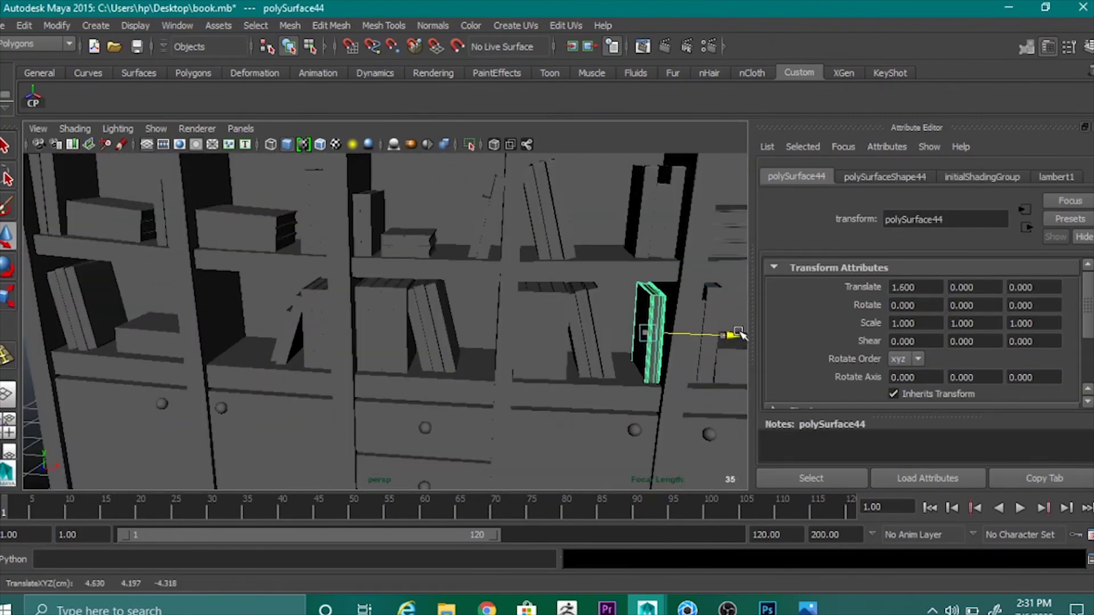